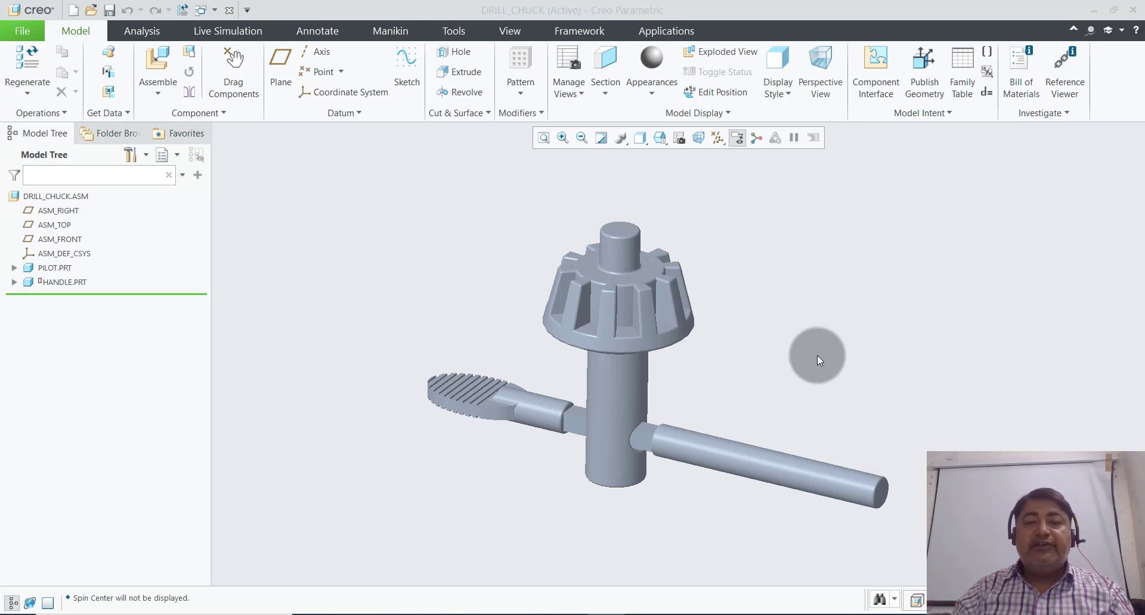
- Zoom around the DRILL_CHUCK assembly and open the Datum Display Filters list
scroll(783, 345, "down", 3)
scroll(785, 374, "up", 3)
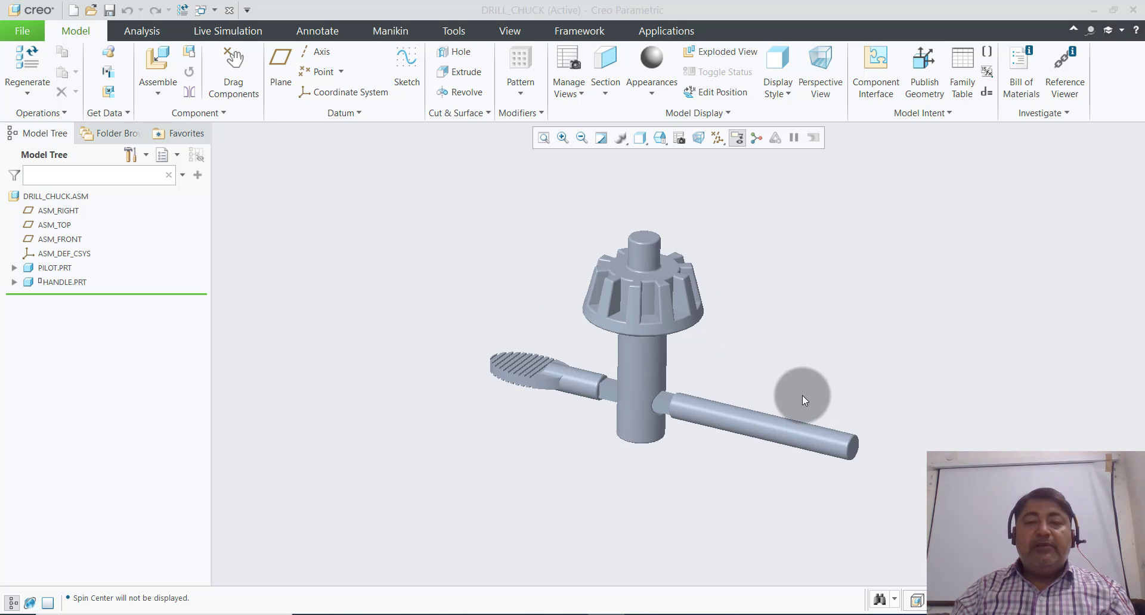
scroll(803, 395, "up", 1)
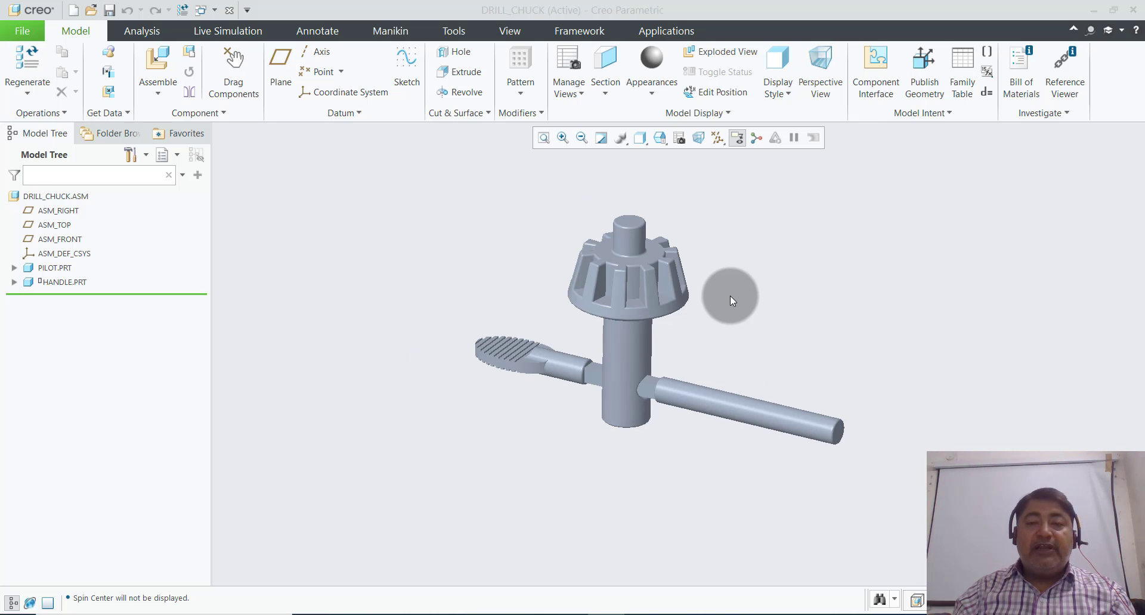
scroll(730, 295, "down", 2)
scroll(774, 335, "up", 1)
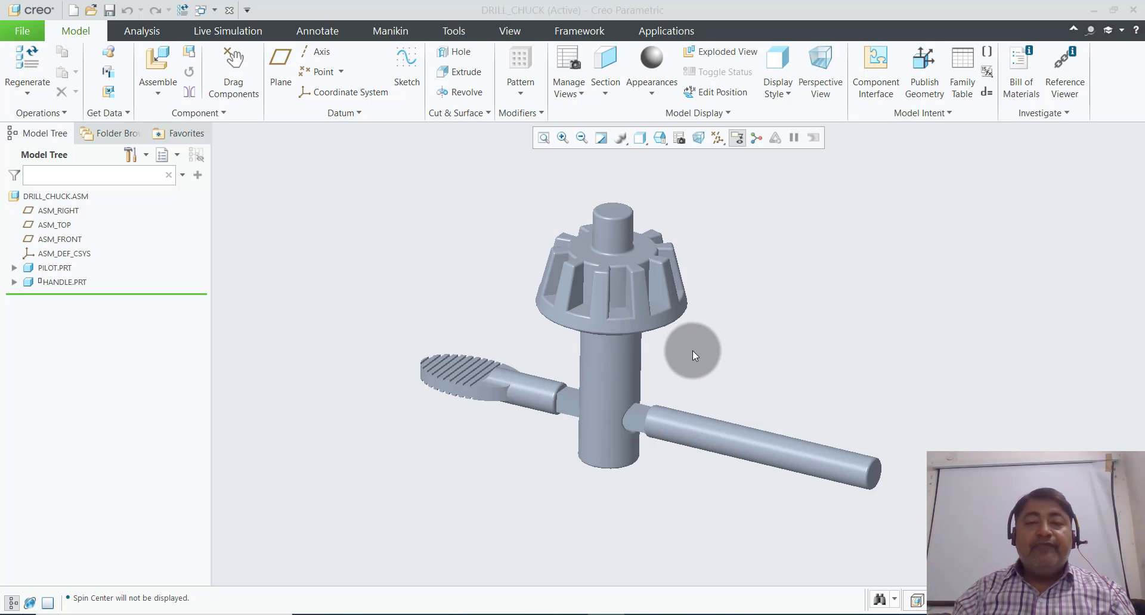
scroll(693, 351, "down", 2)
scroll(693, 350, "up", 2)
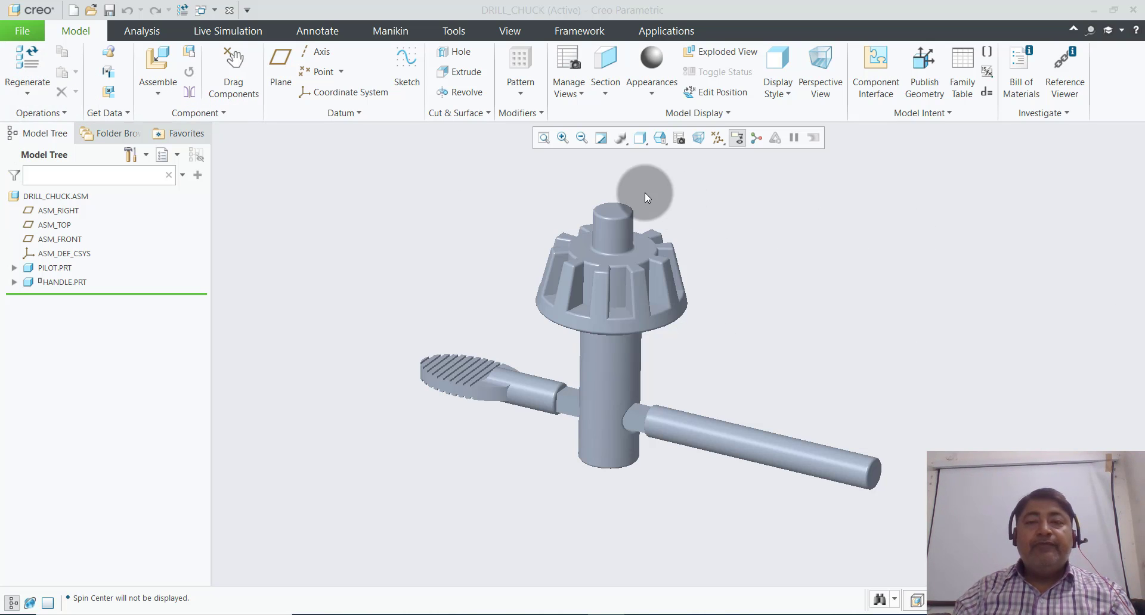
left_click(750, 177)
left_click(719, 140)
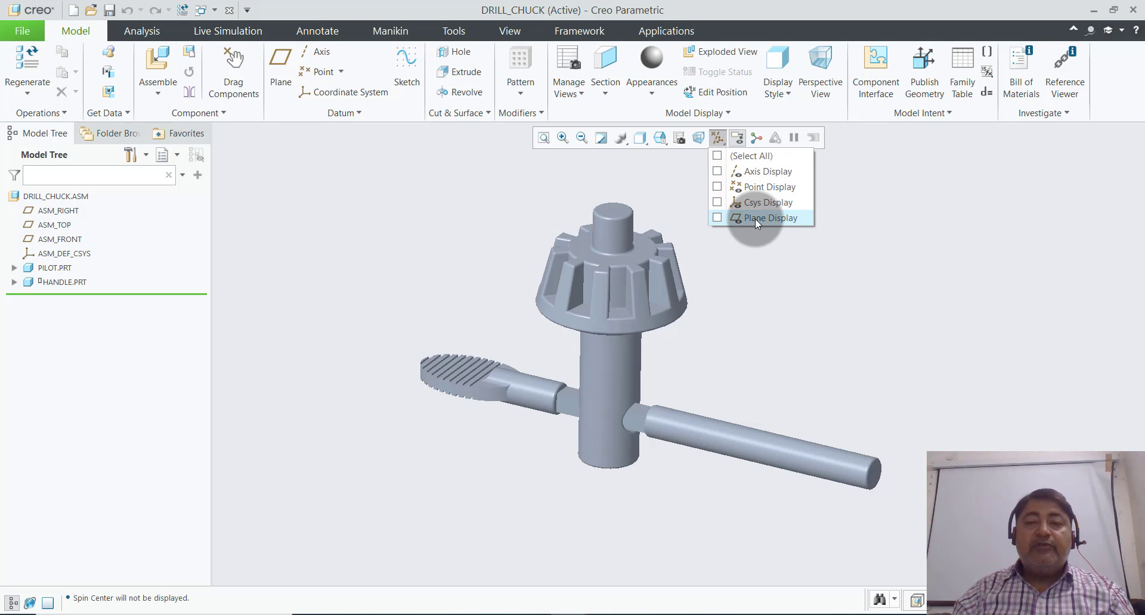
- Turn on display of all datum types on the drill chuck assembly
left_click(717, 156)
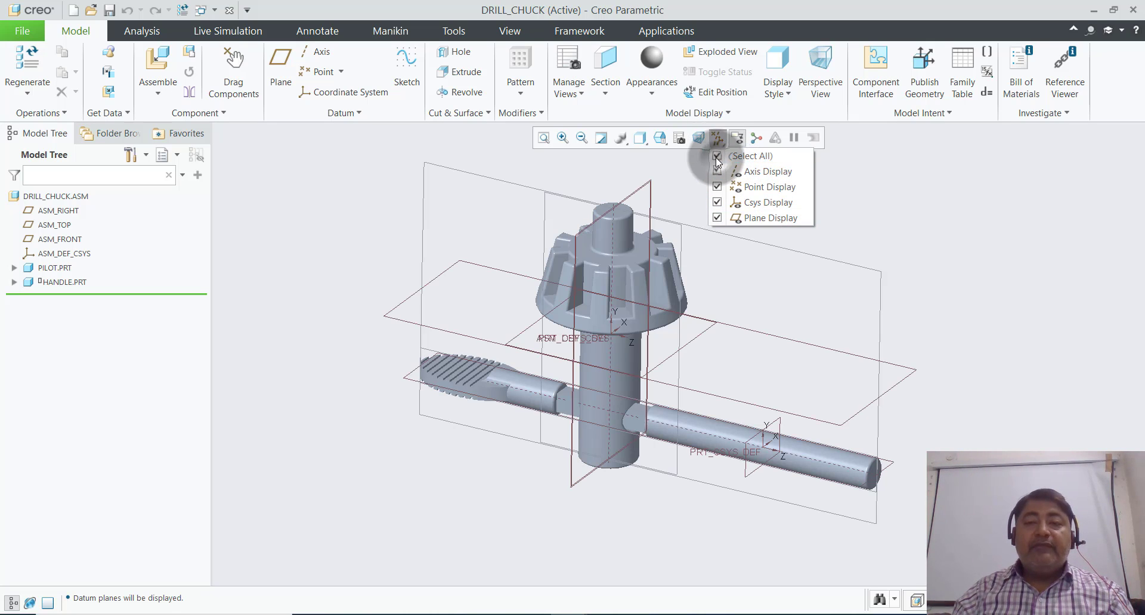
left_click(925, 216)
mouse_move(912, 259)
middle_mouse_down()
mouse_move(802, 321)
mouse_move(804, 281)
mouse_move(721, 234)
middle_mouse_up()
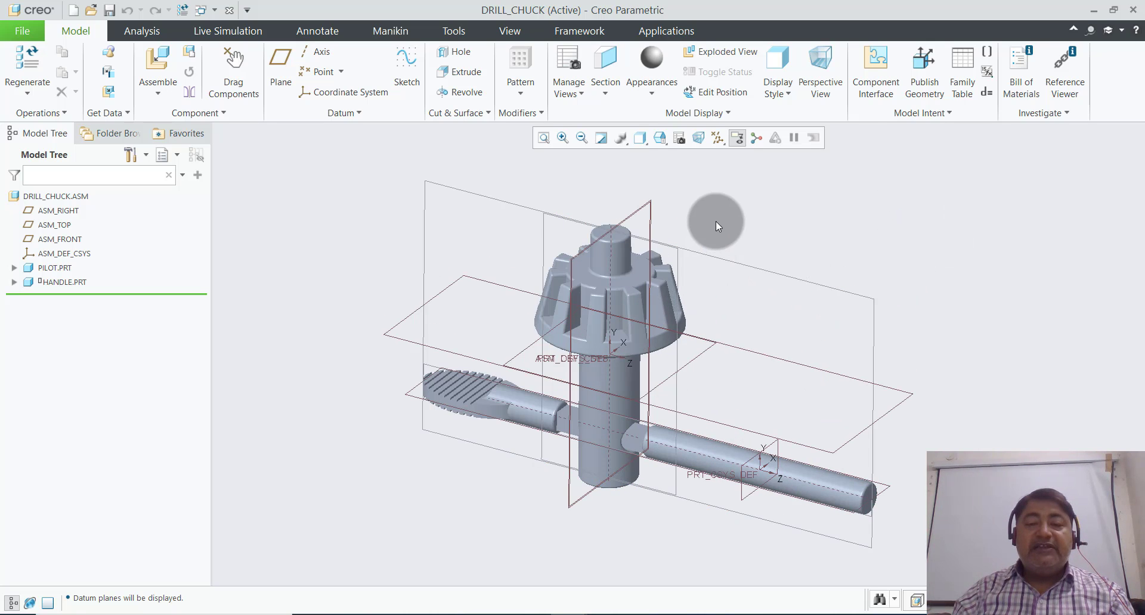
scroll(715, 220, "down", 2)
- Close the DRILL_CHUCK assembly and then the empty PRT0001 part
left_click(34, 38)
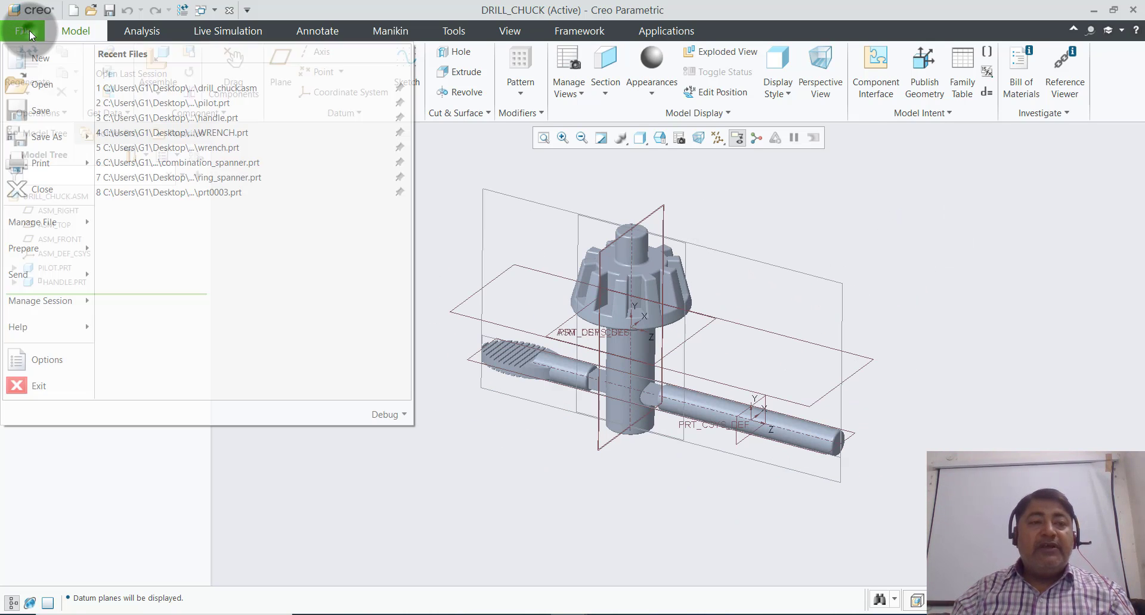
left_click(50, 190)
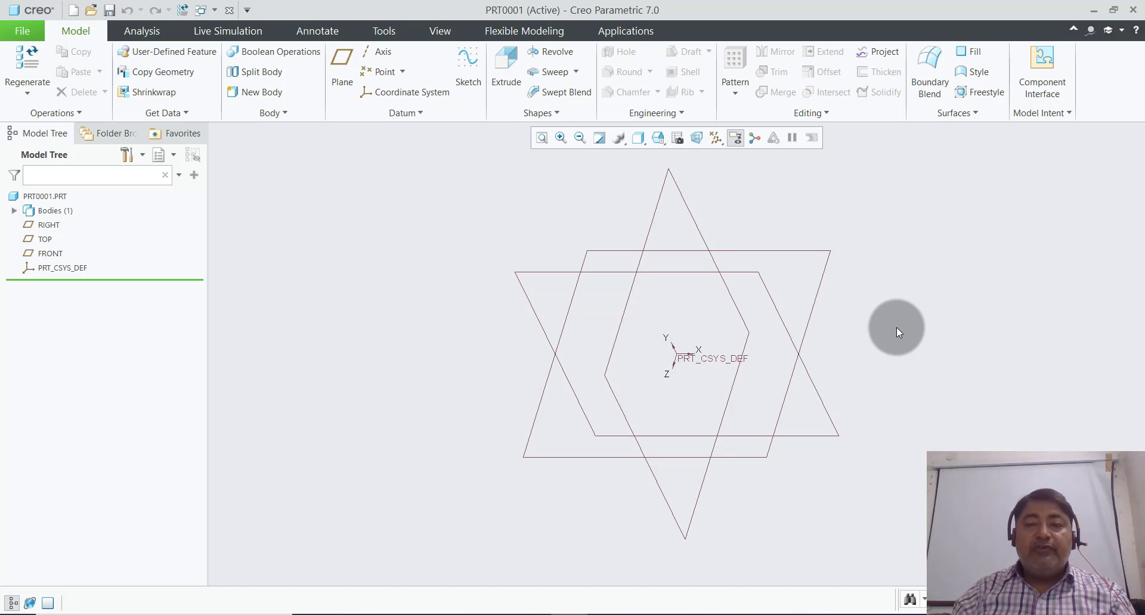
scroll(896, 328, "down", 2)
scroll(896, 325, "up", 2)
scroll(896, 326, "down", 1)
scroll(896, 326, "up", 1)
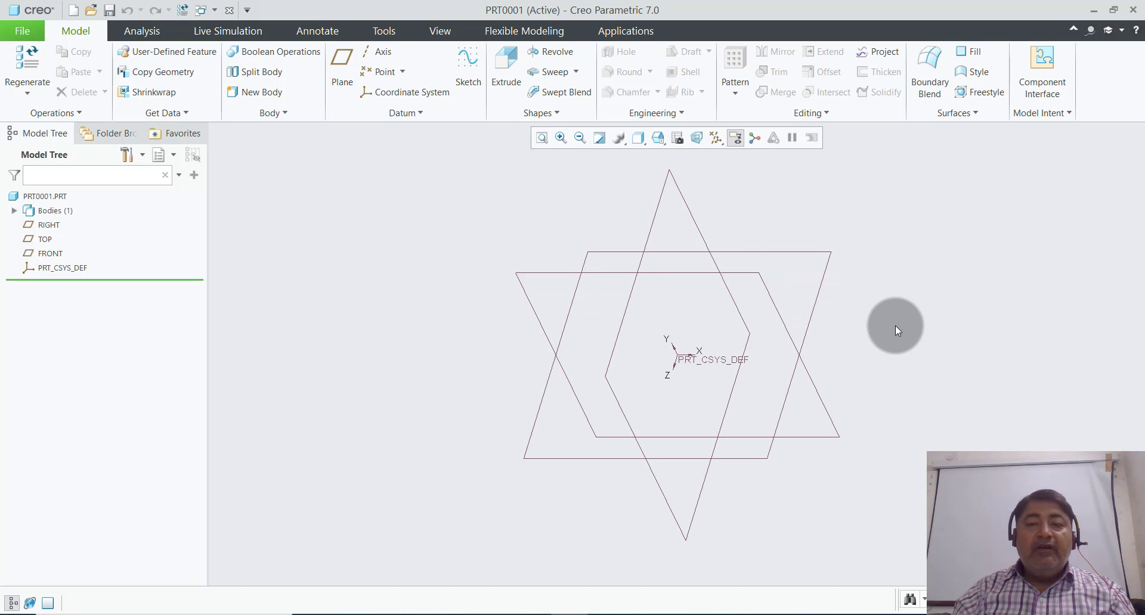
left_click(22, 31)
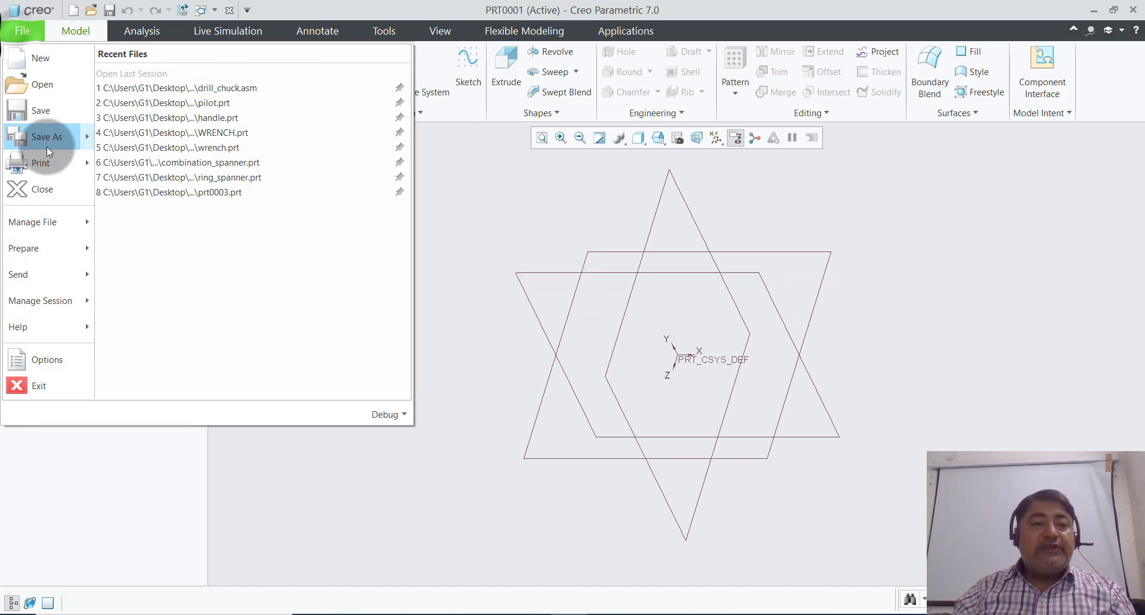
left_click(47, 189)
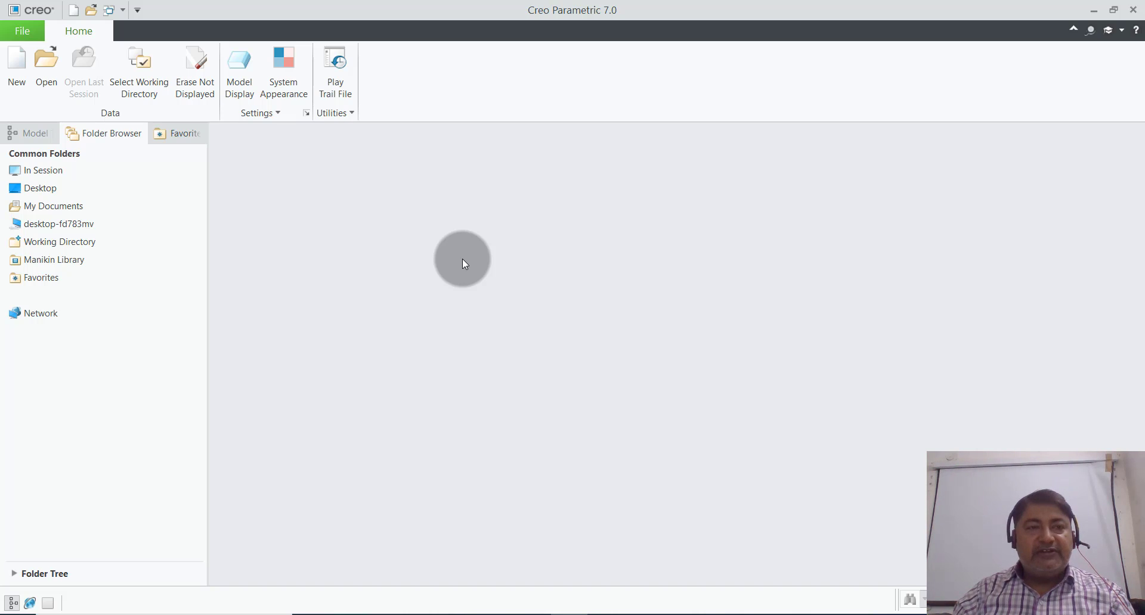
- Create solid part PRT0002 from the mmns_part_solid_abs template instead of the default
left_click(18, 71)
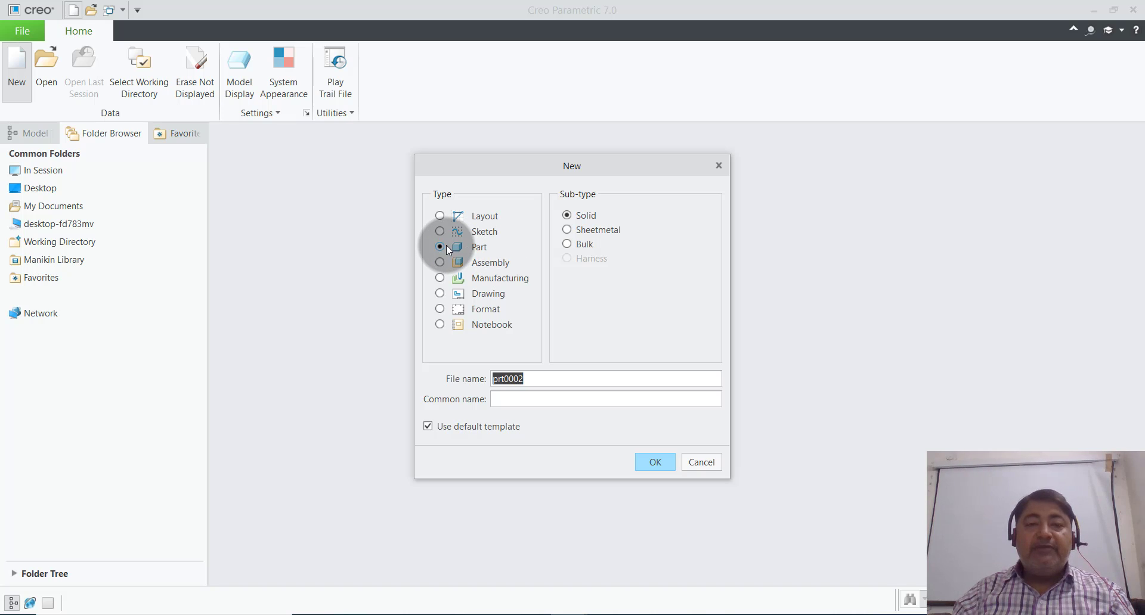
left_click(428, 427)
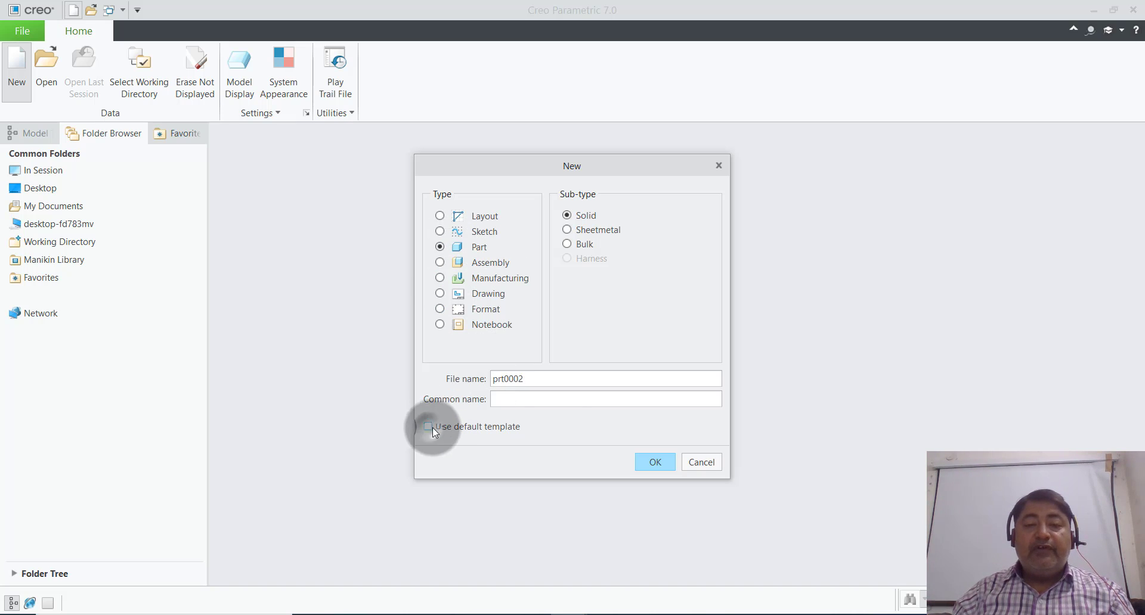
left_click(657, 463)
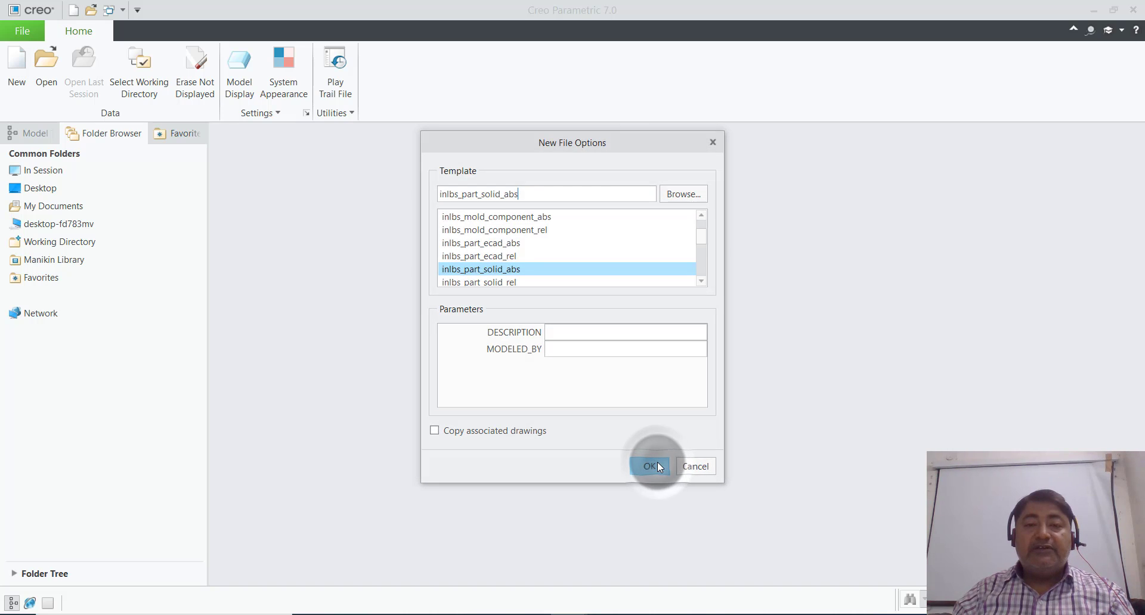
left_click(702, 280)
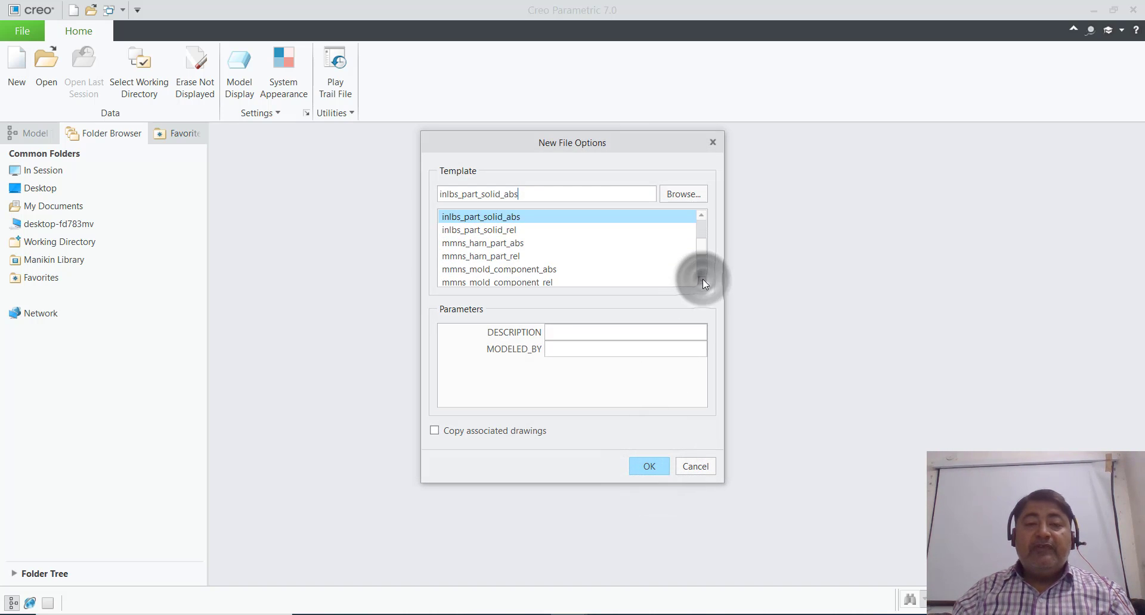
left_click(703, 280)
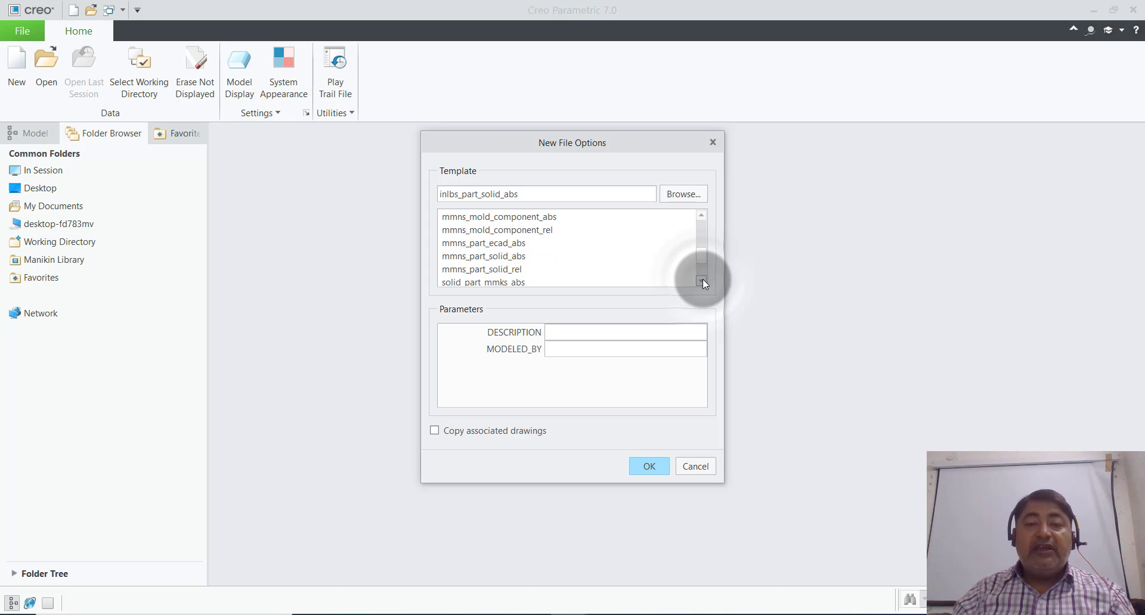
left_click(475, 258)
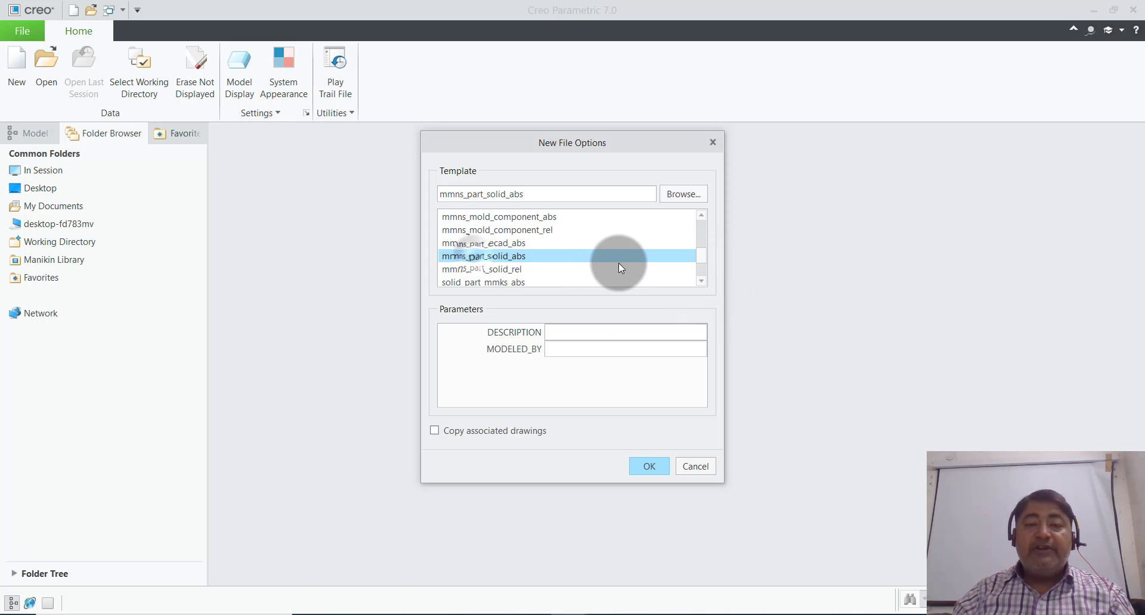
left_click(644, 468)
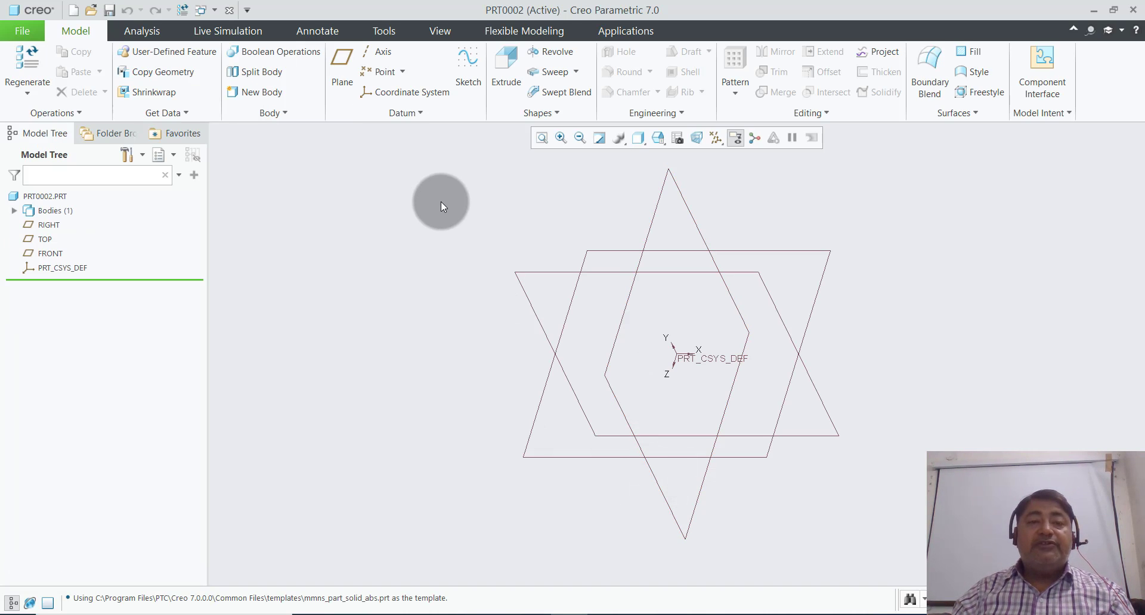
- Start a sketch on the FRONT plane, oriented straight on
left_click(463, 66)
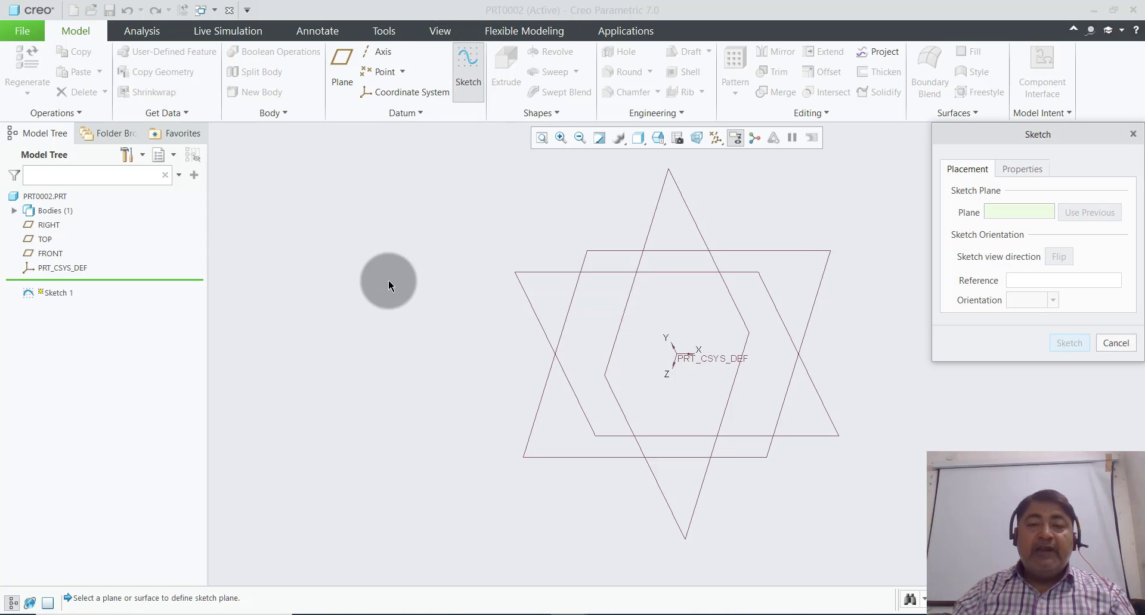
left_click(525, 281)
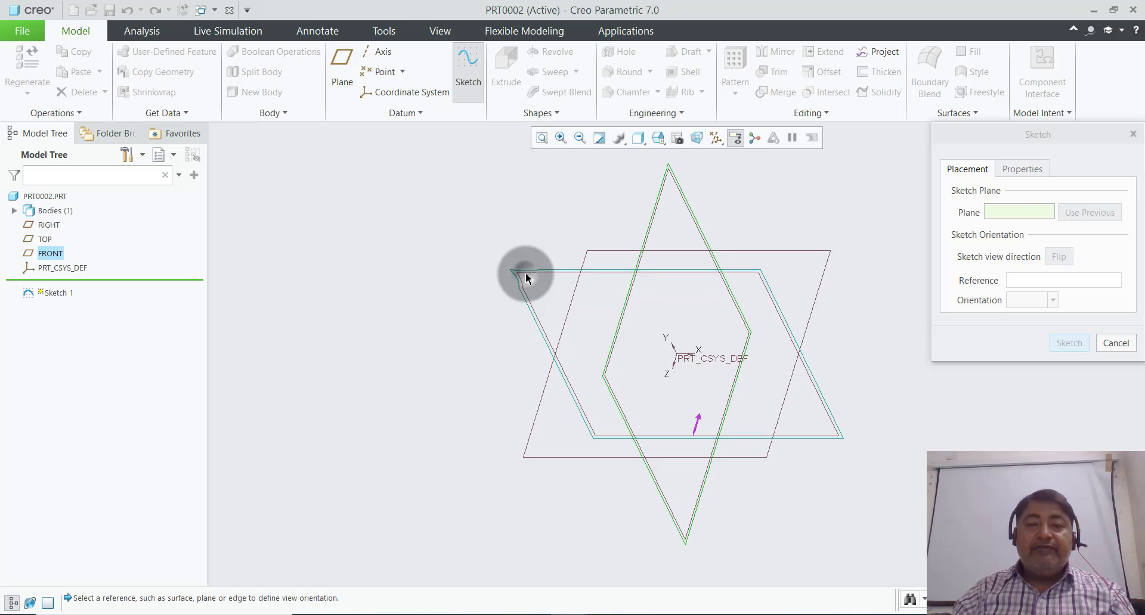
left_click(1070, 345)
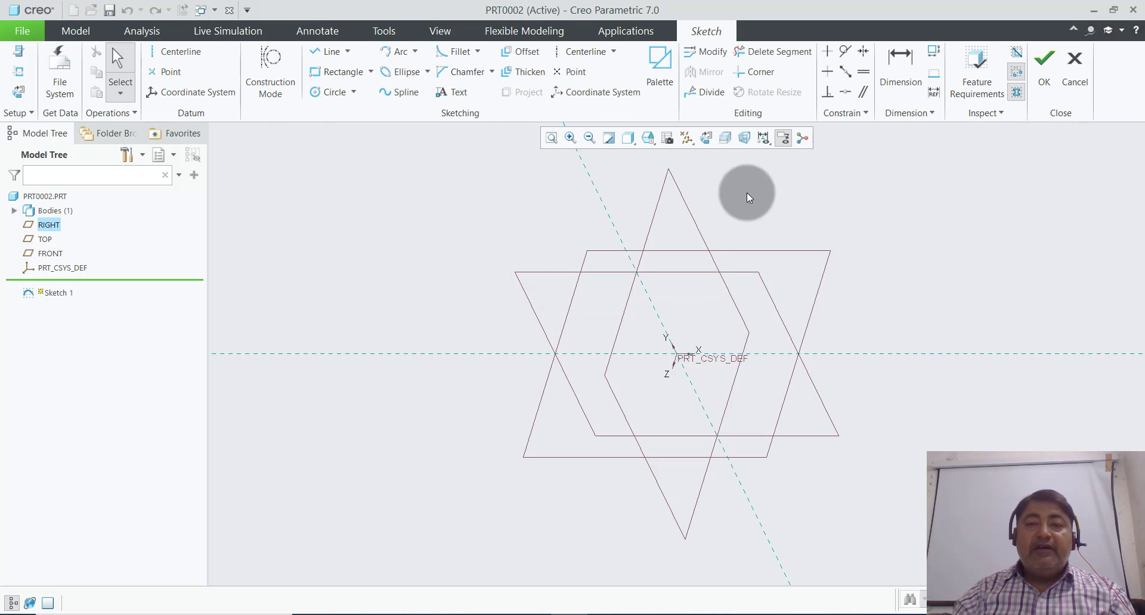
left_click(705, 139)
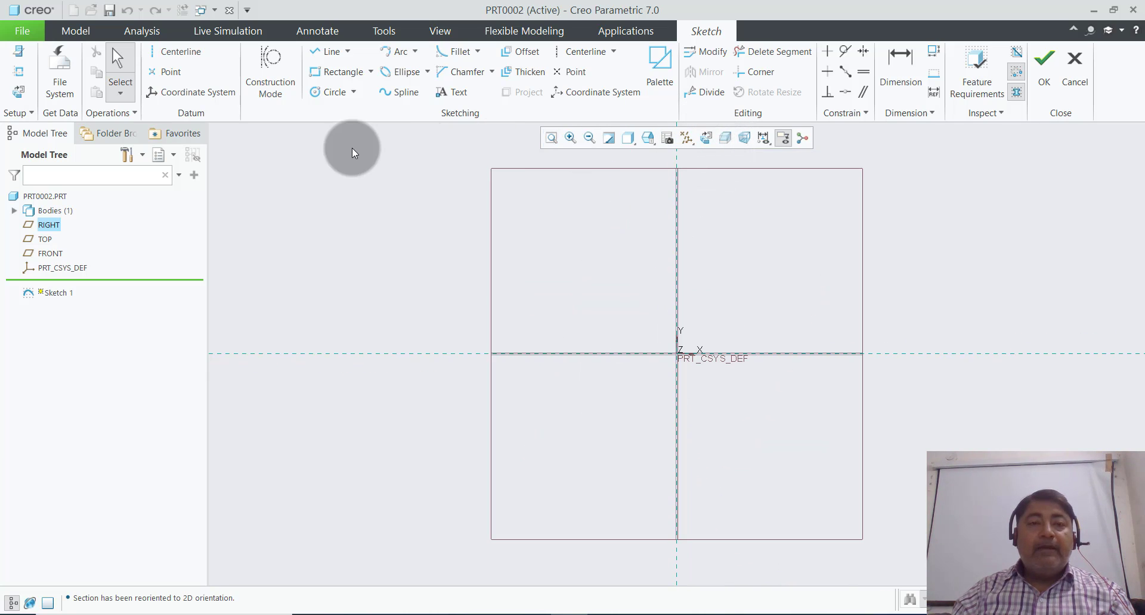
- Draw a vertical line along the axis, crossing the origin
left_click(334, 53)
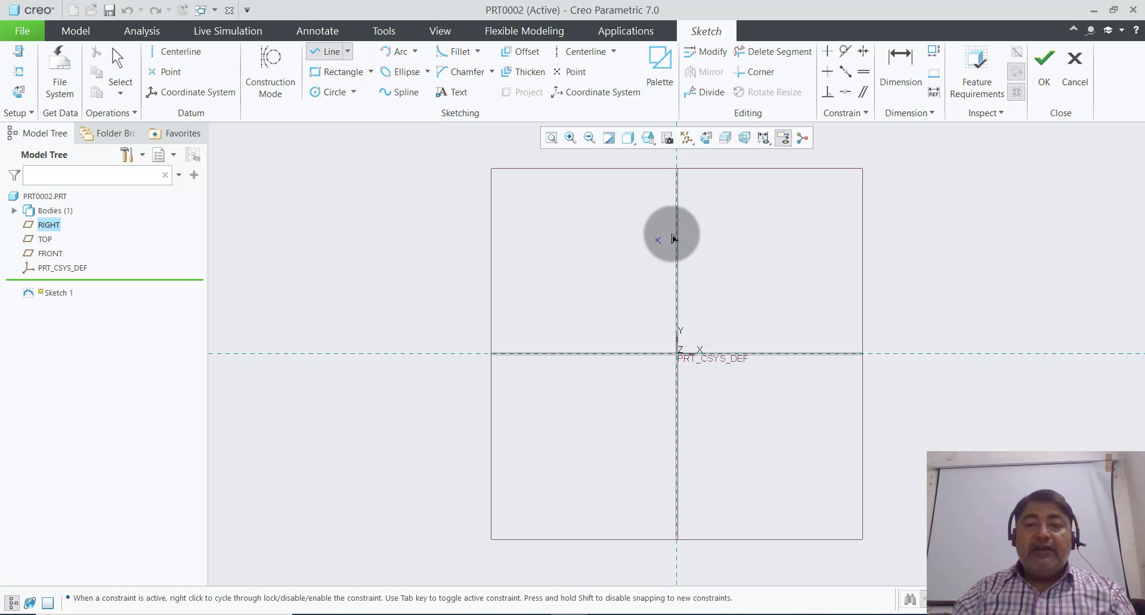
left_click(676, 230)
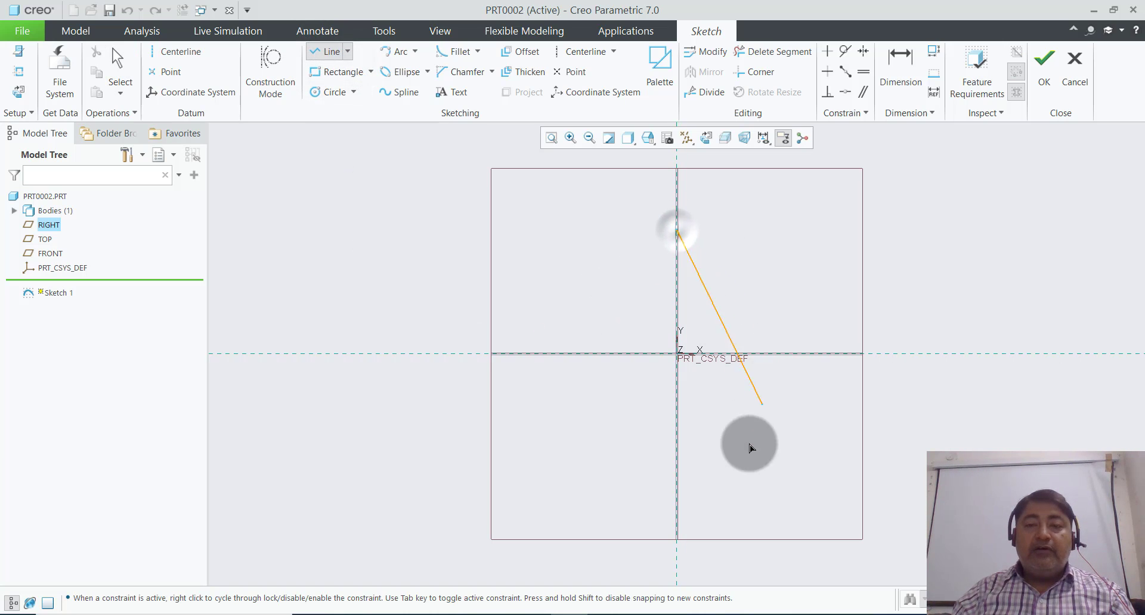
left_click(677, 480)
middle_click(738, 451)
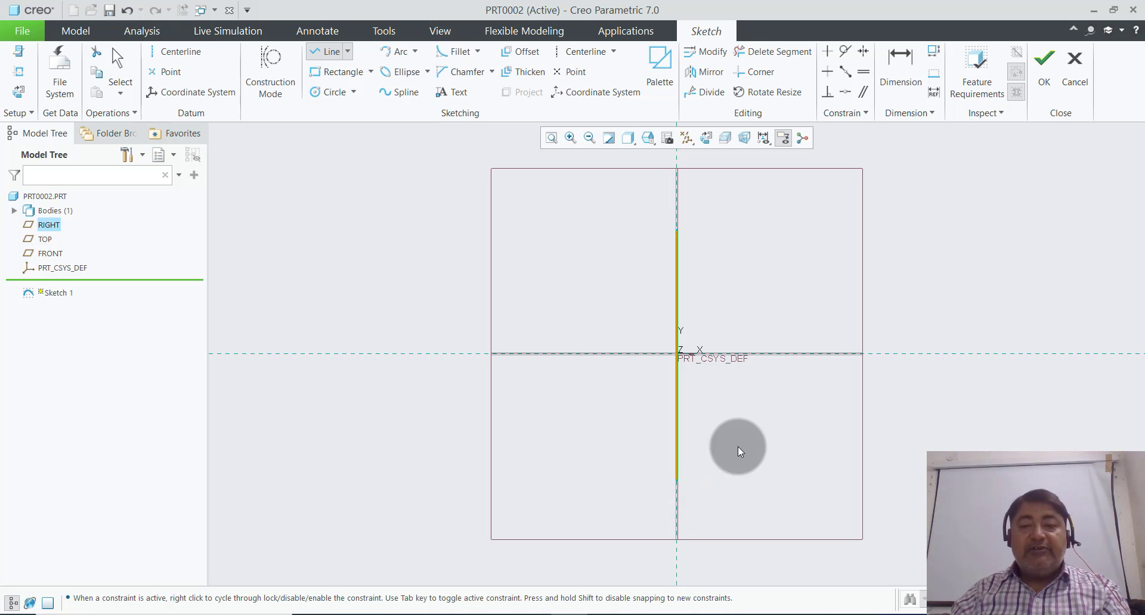
middle_click(738, 451)
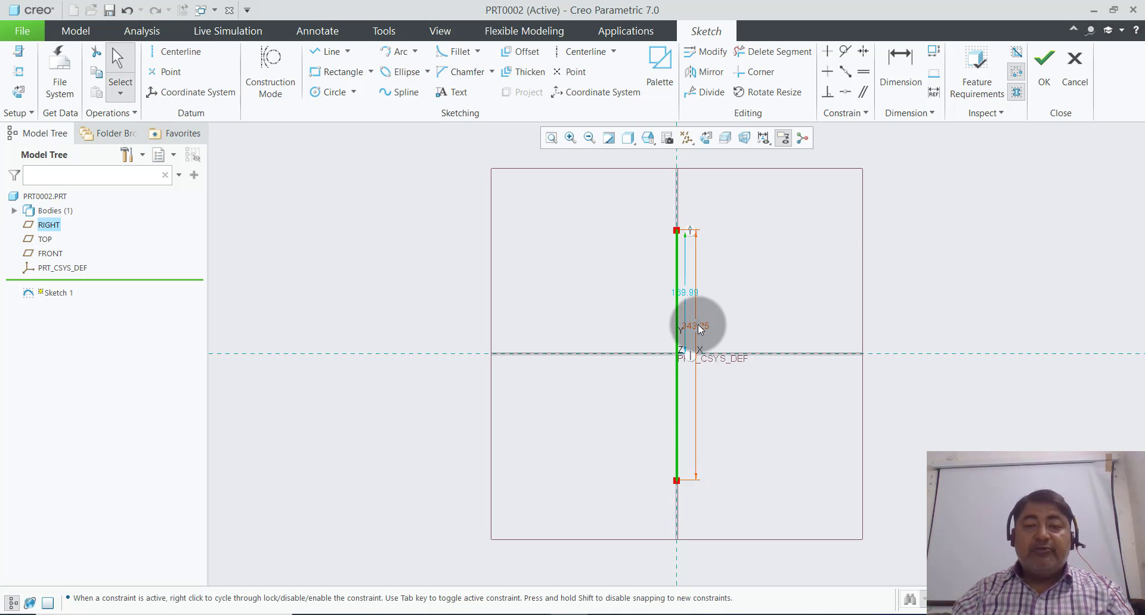
- Rearrange the dimensions and set the upper distance to 53.20/2 (26.60)
left_click_drag(700, 328, 603, 328)
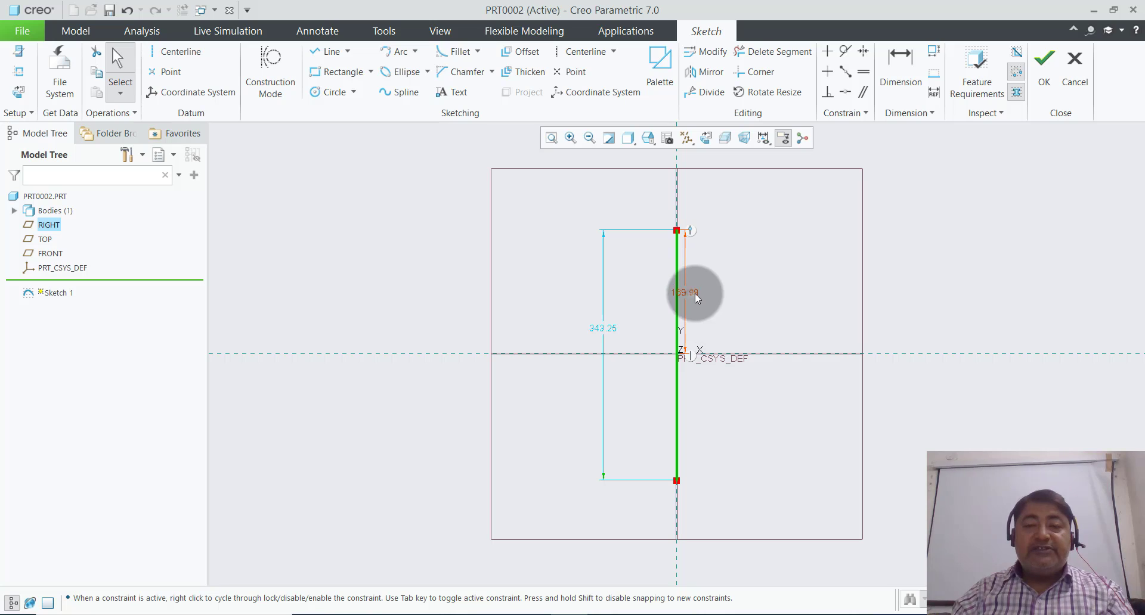
left_click_drag(695, 293, 723, 297)
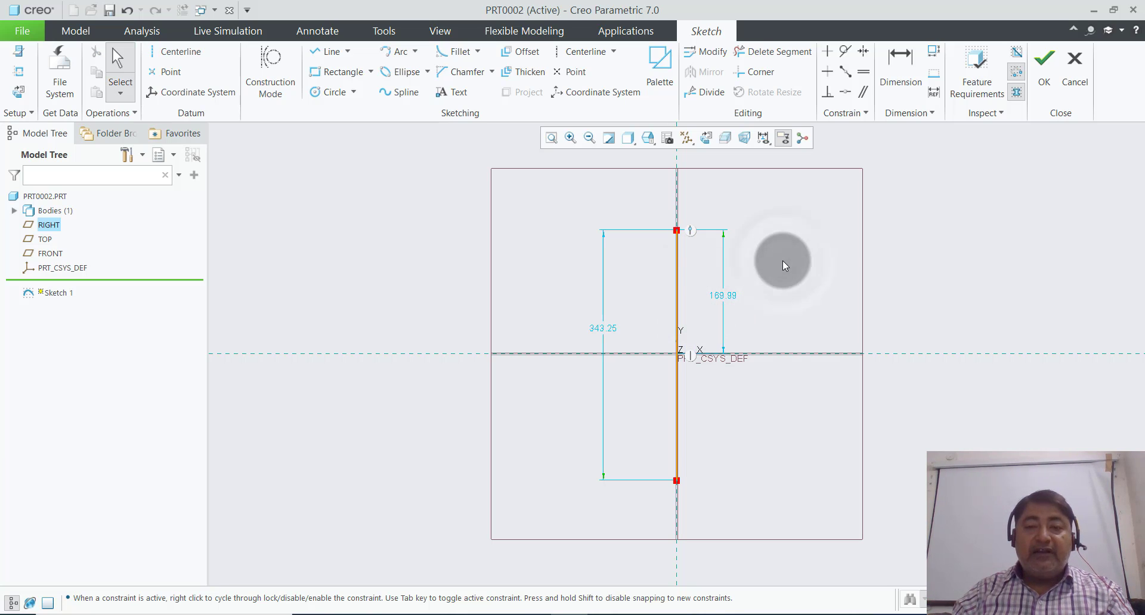
double_click(727, 297)
type("5")
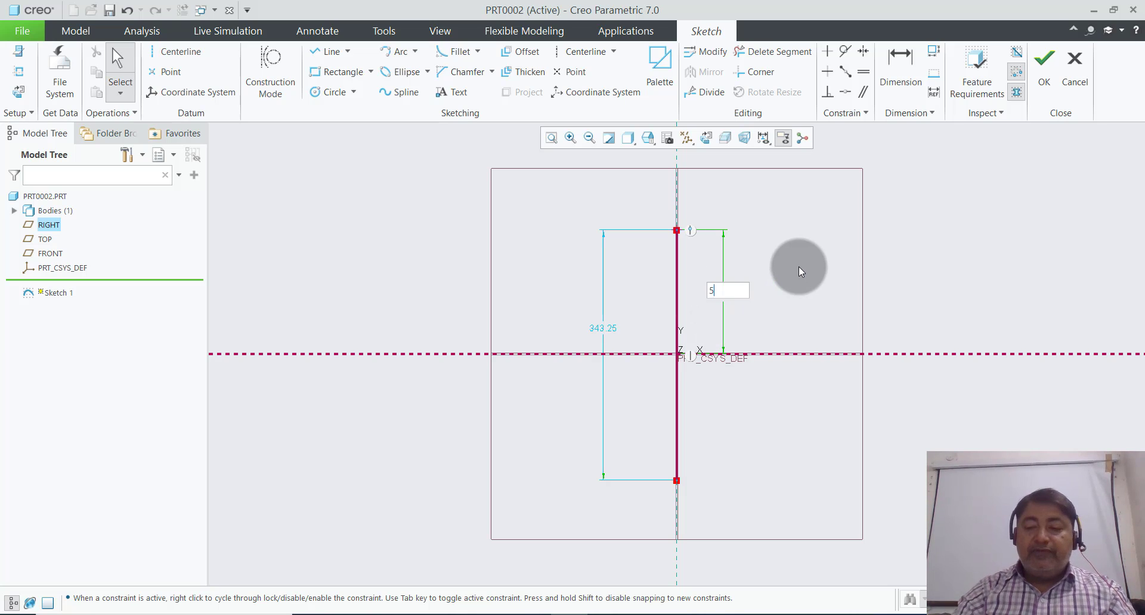
type("3.20")
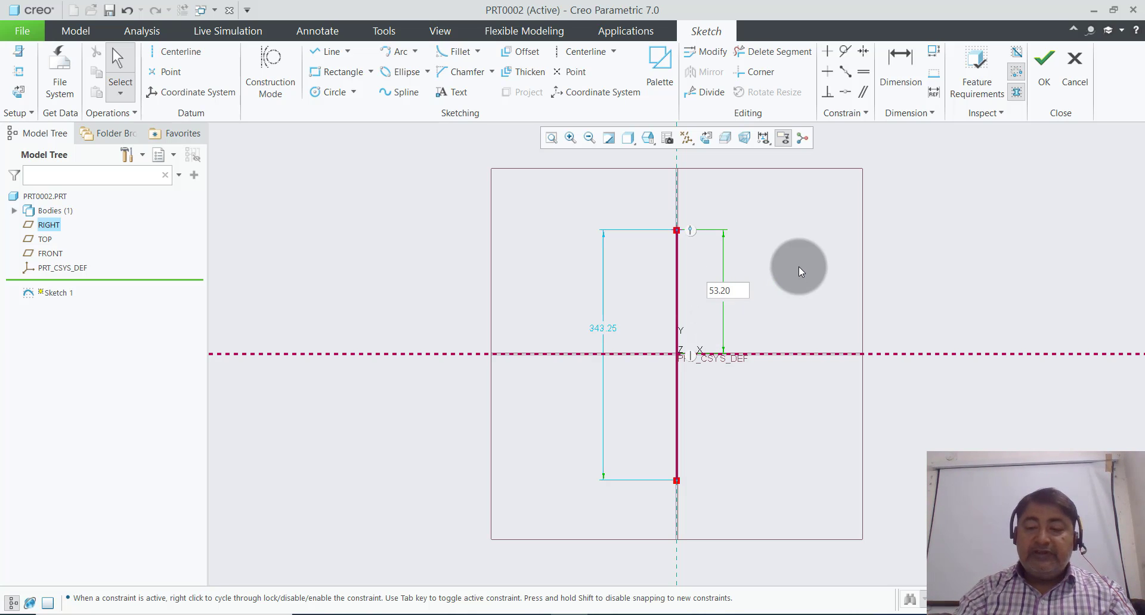
type("/2")
key("Return")
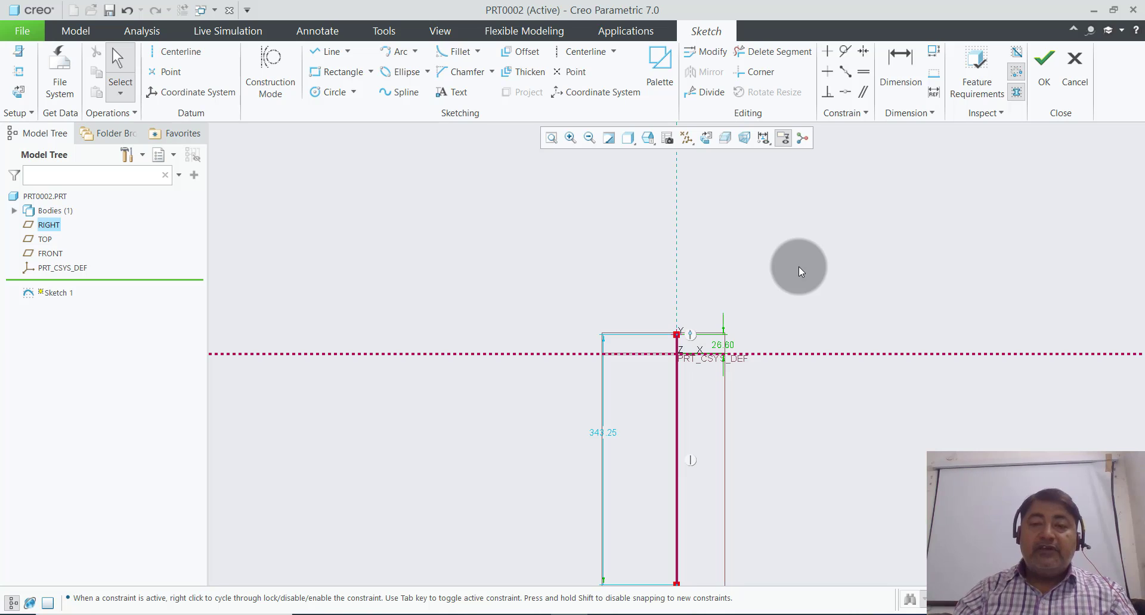
left_click(796, 264)
scroll(743, 270, "up", 2)
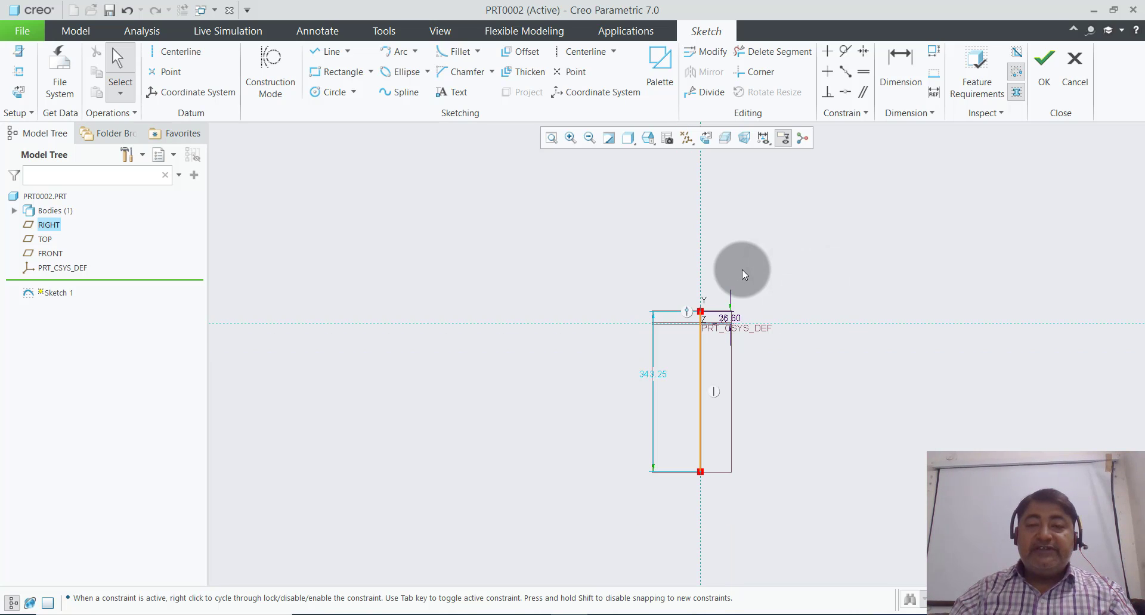
scroll(793, 345, "down", 2)
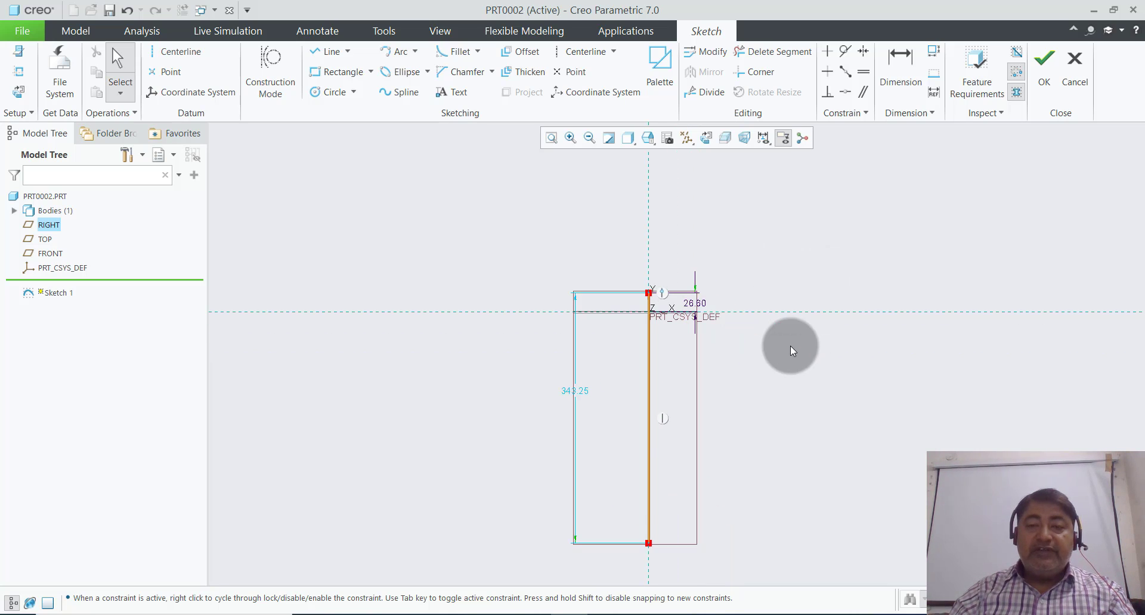
- Set the vertical line's total height to 53.20, then select the line
double_click(582, 391)
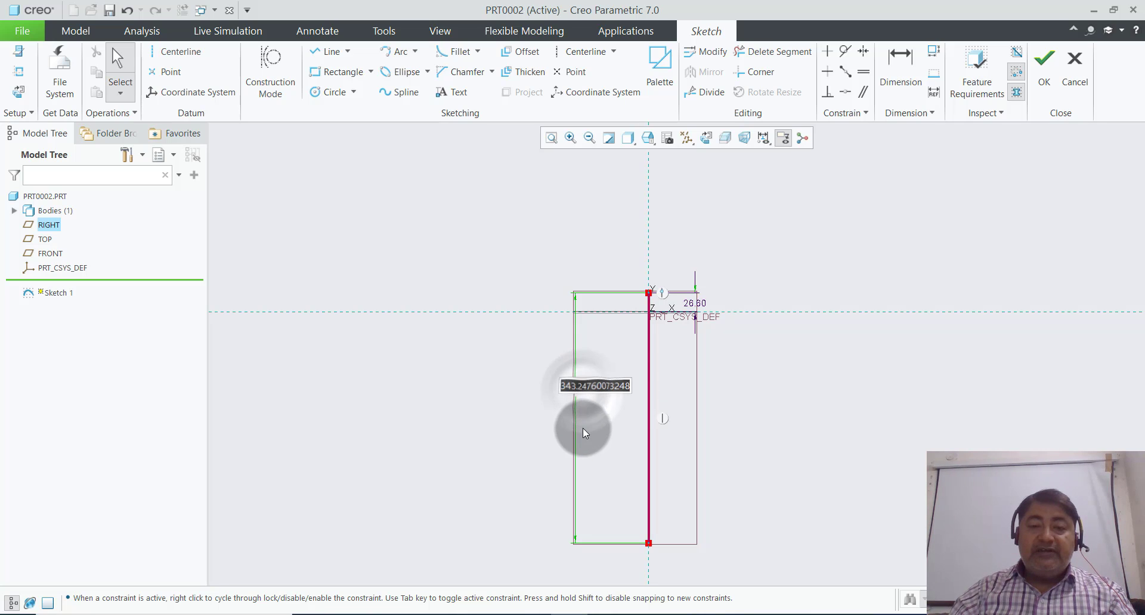
type("5")
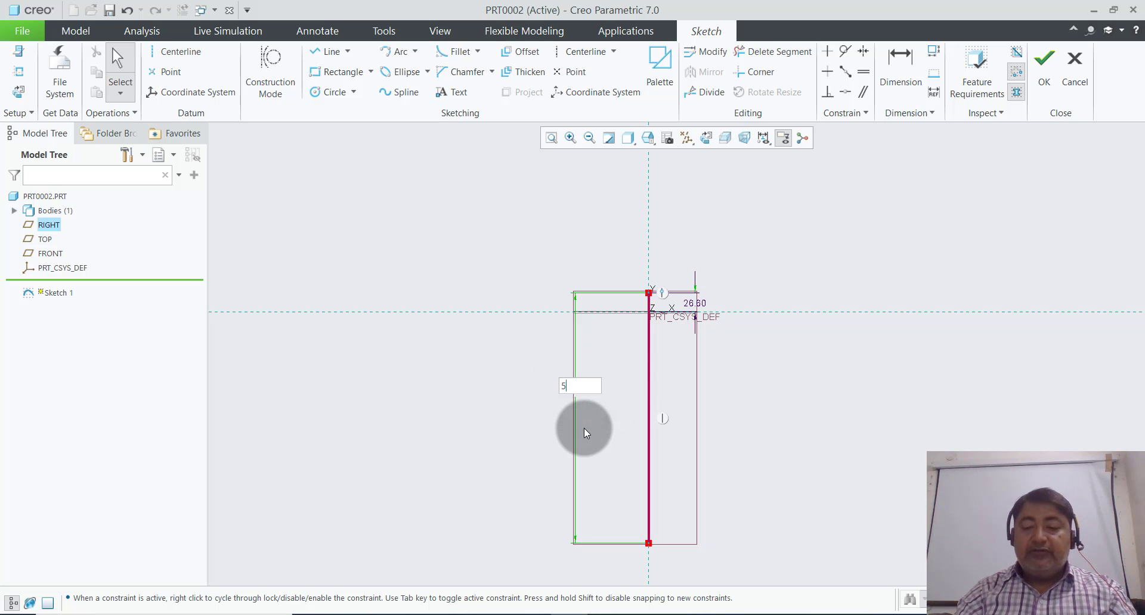
type("3.20")
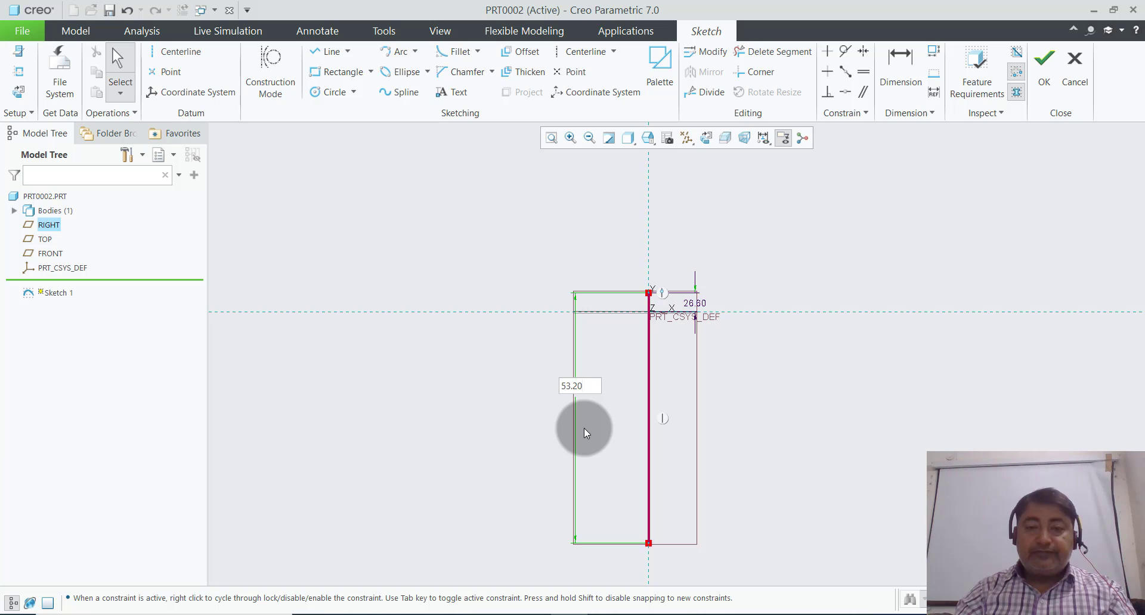
key("Return")
scroll(681, 319, "up", 3)
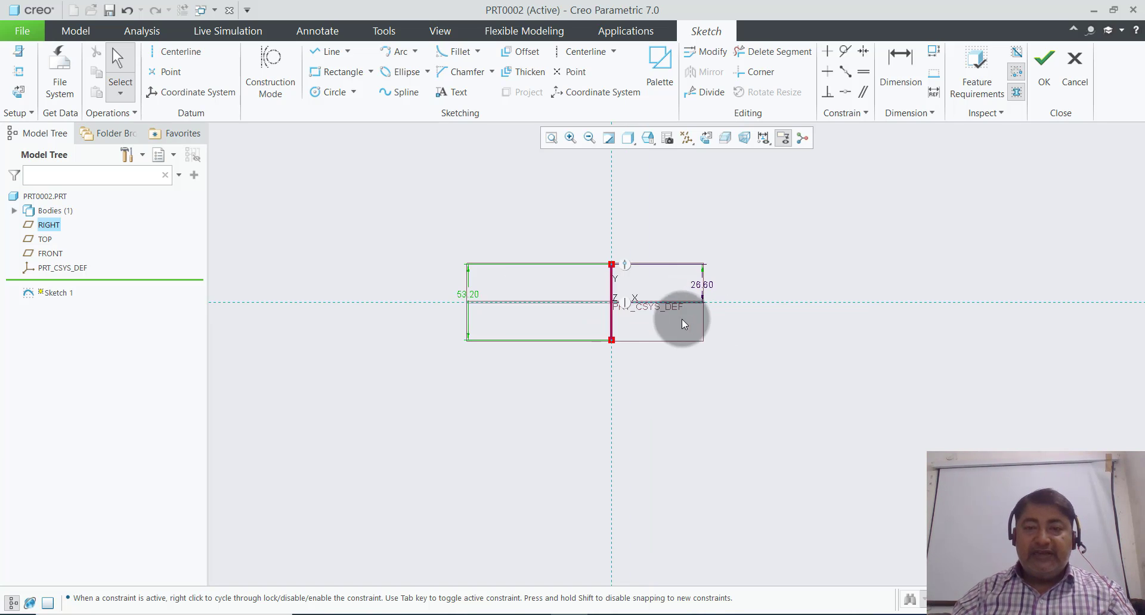
scroll(623, 278, "up", 3)
scroll(660, 220, "up", 2)
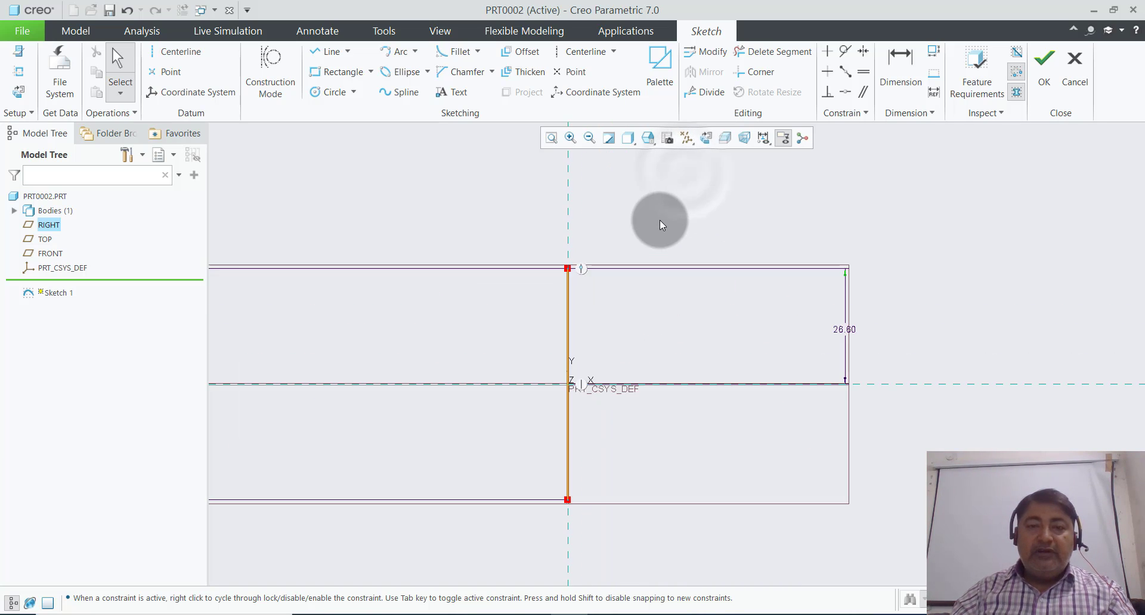
scroll(659, 220, "down", 1)
left_click(587, 357)
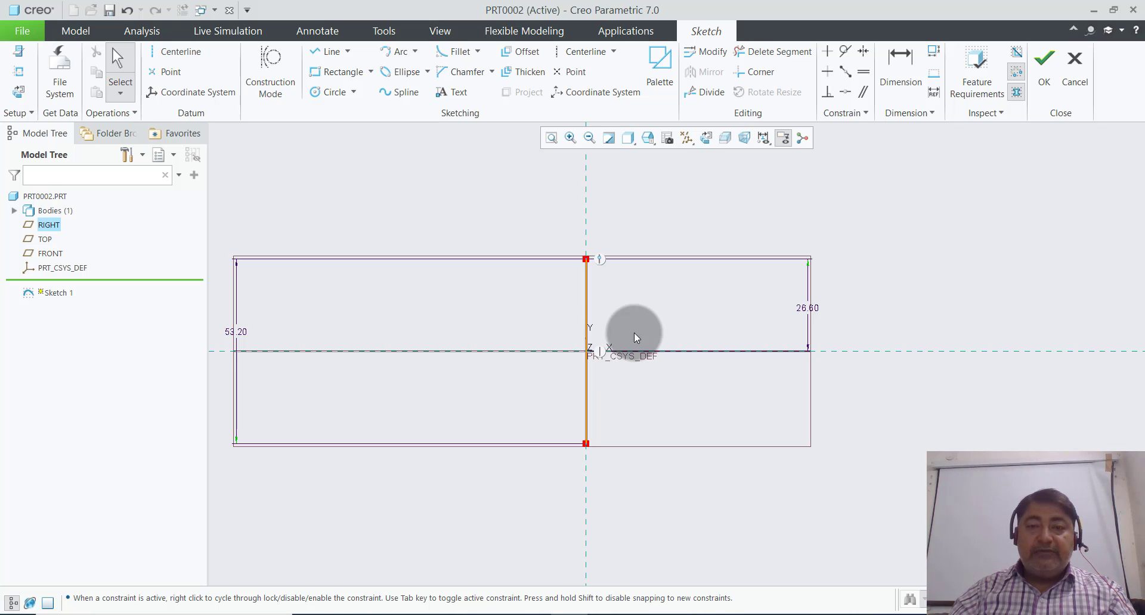
left_click(614, 186)
- Draw a horizontal, vertical, horizontal and slanted line chain from the vertical line's top
scroll(635, 274, "up", 1)
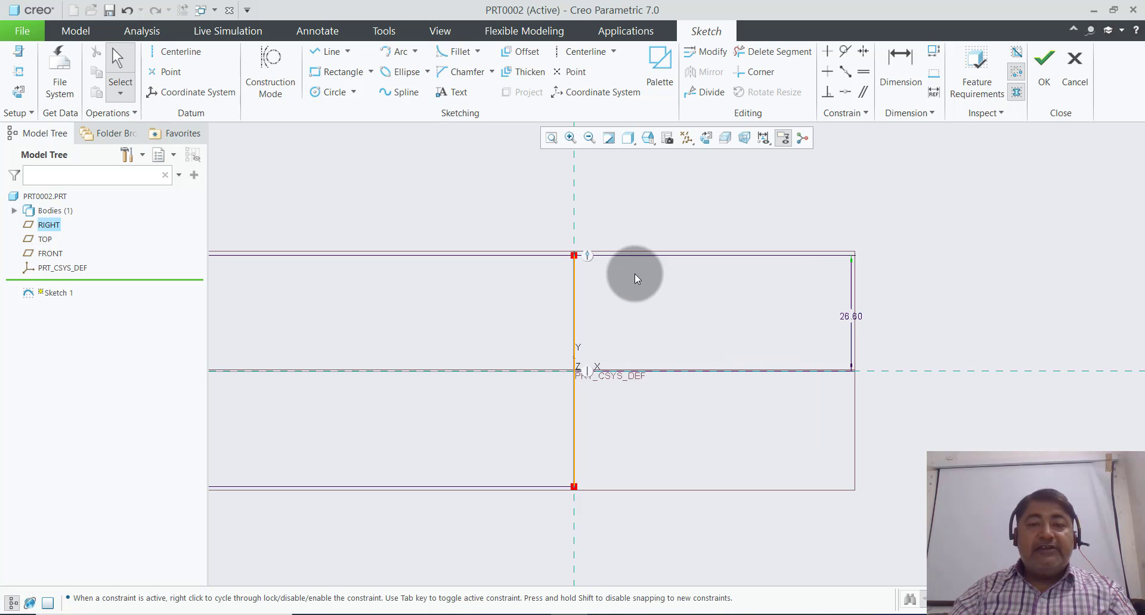
left_click(325, 52)
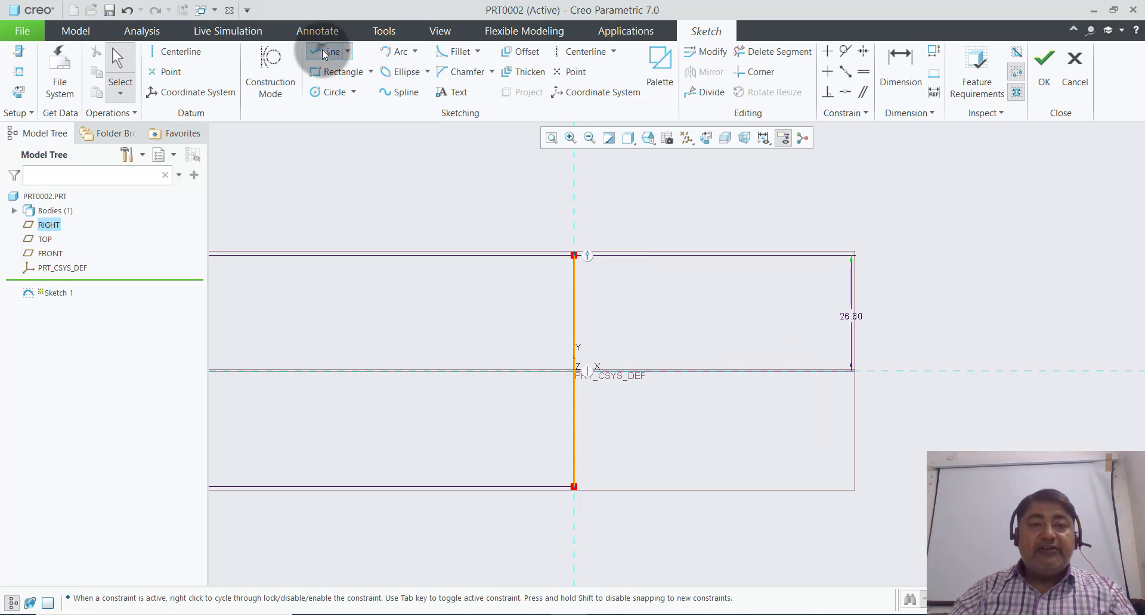
left_click(574, 255)
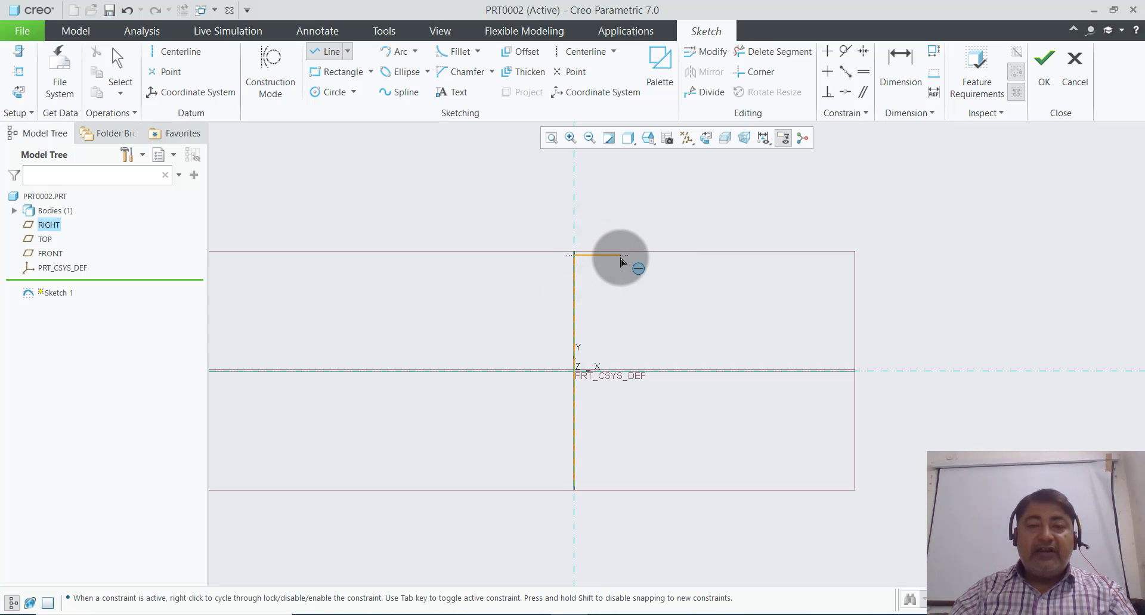
left_click(620, 256)
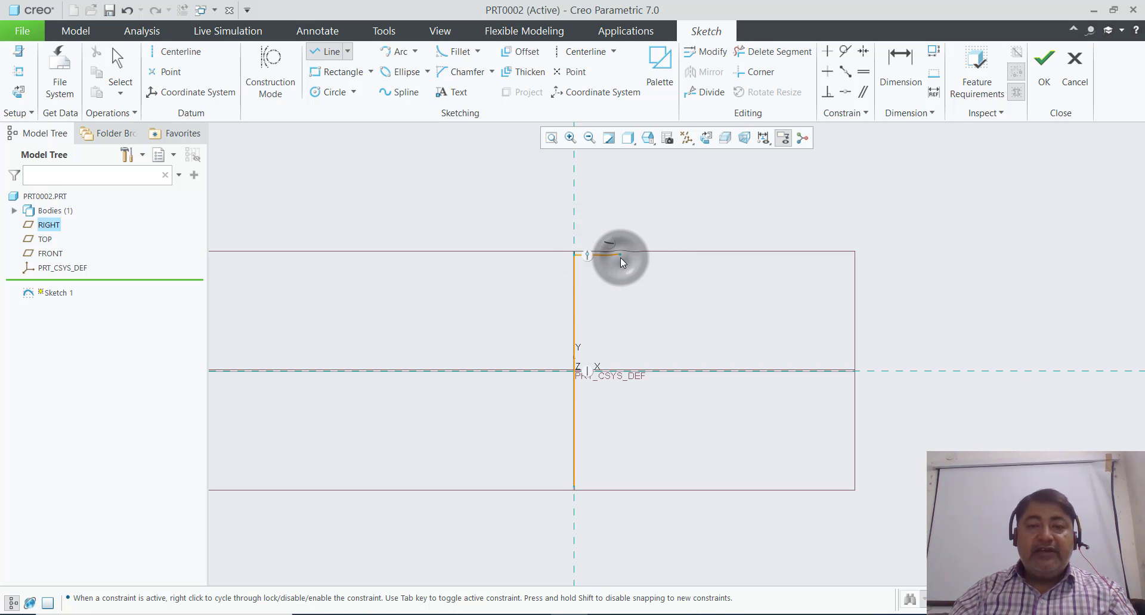
left_click(620, 309)
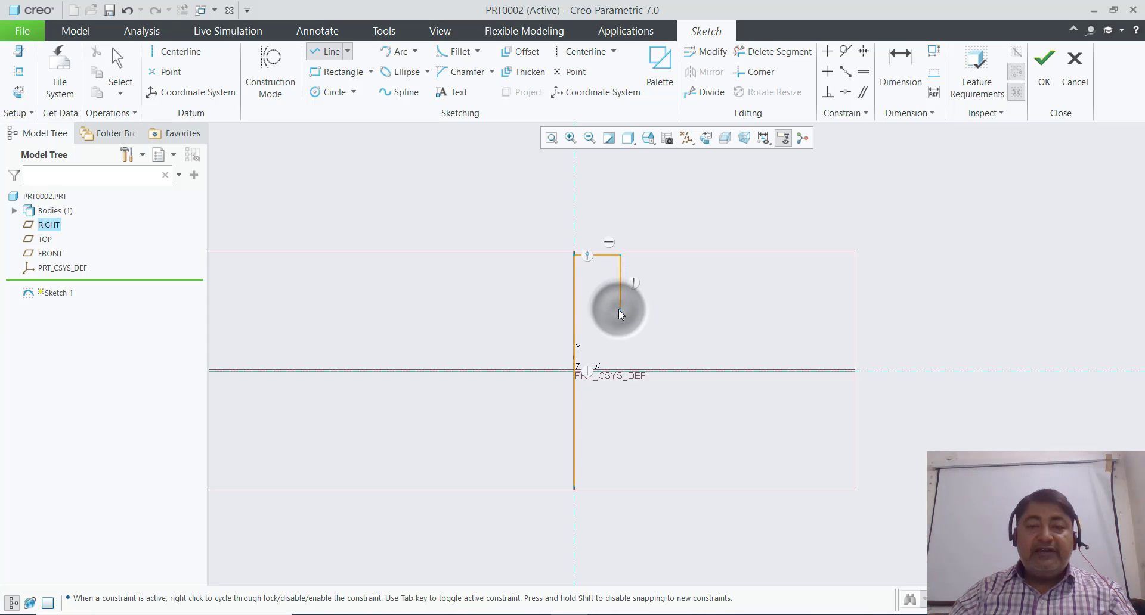
left_click(654, 308)
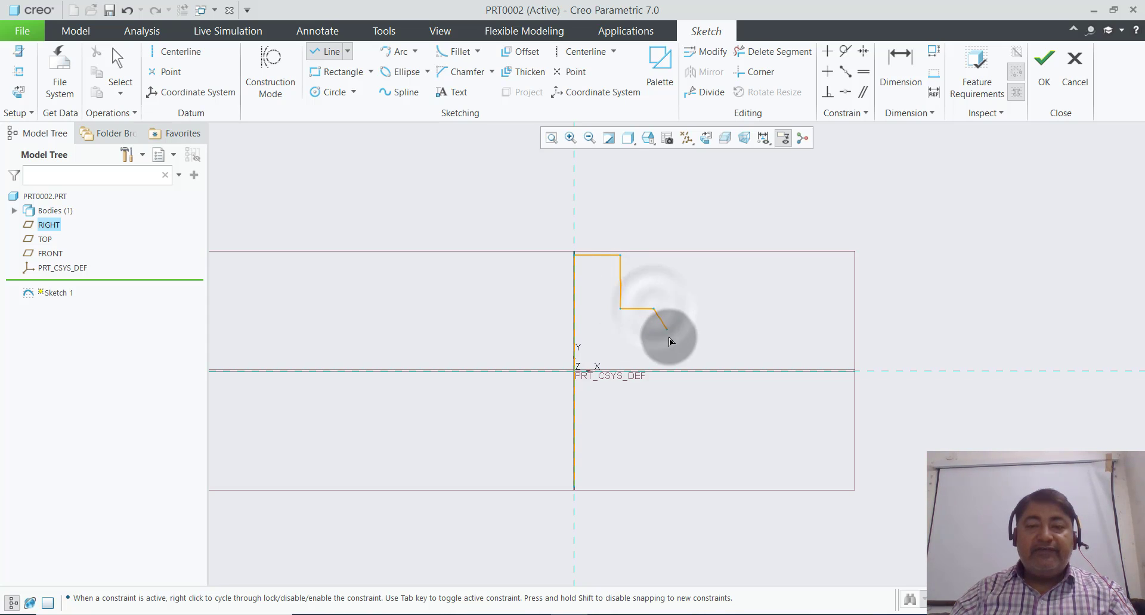
left_click(678, 356)
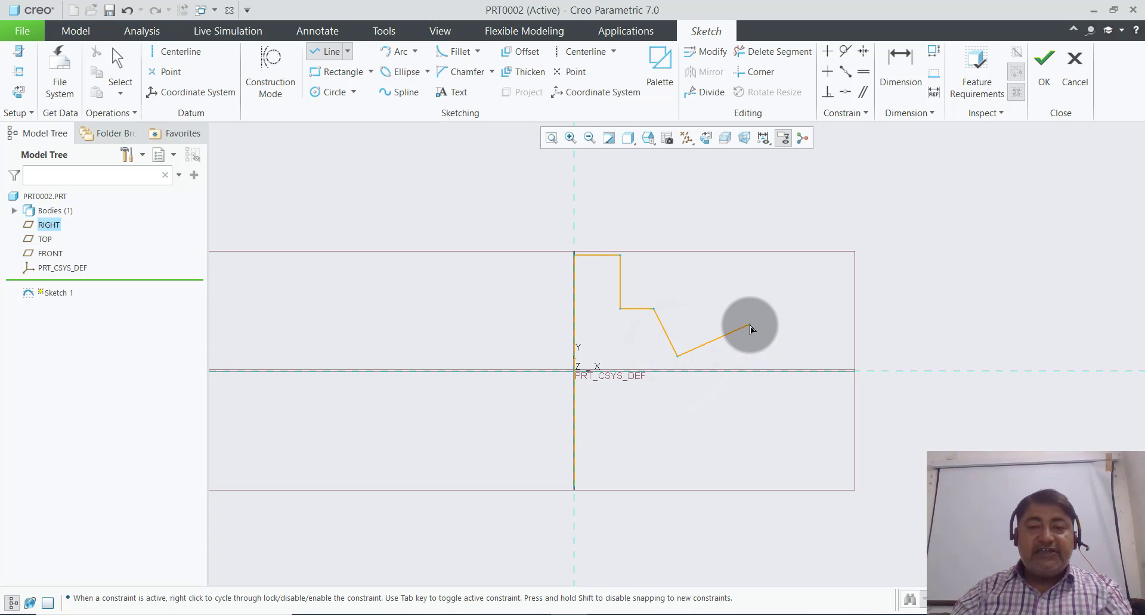
middle_click(751, 329)
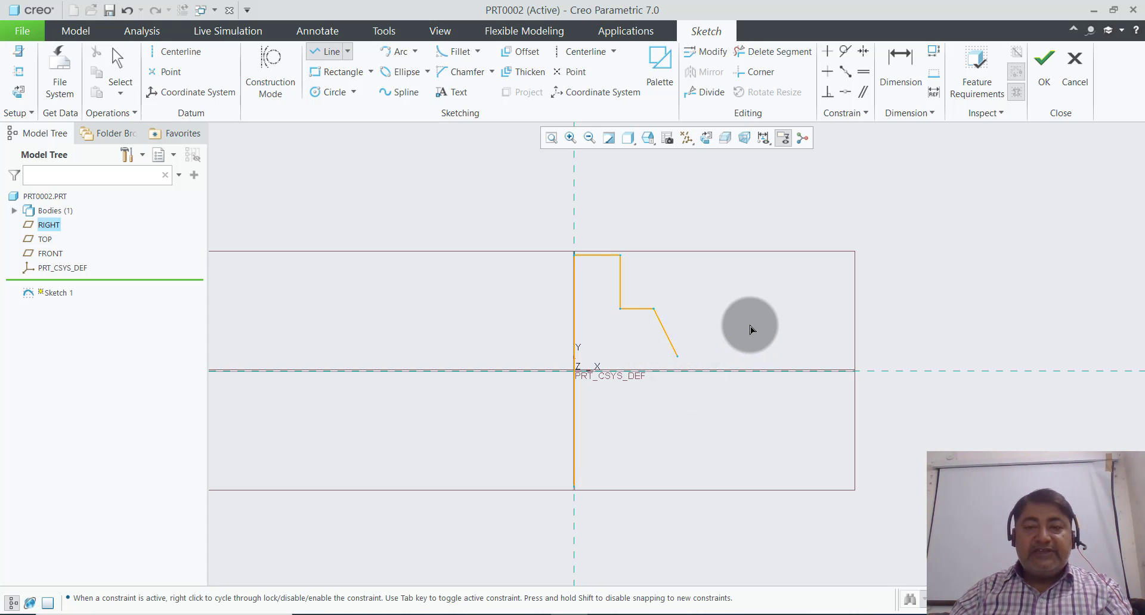
middle_click(751, 330)
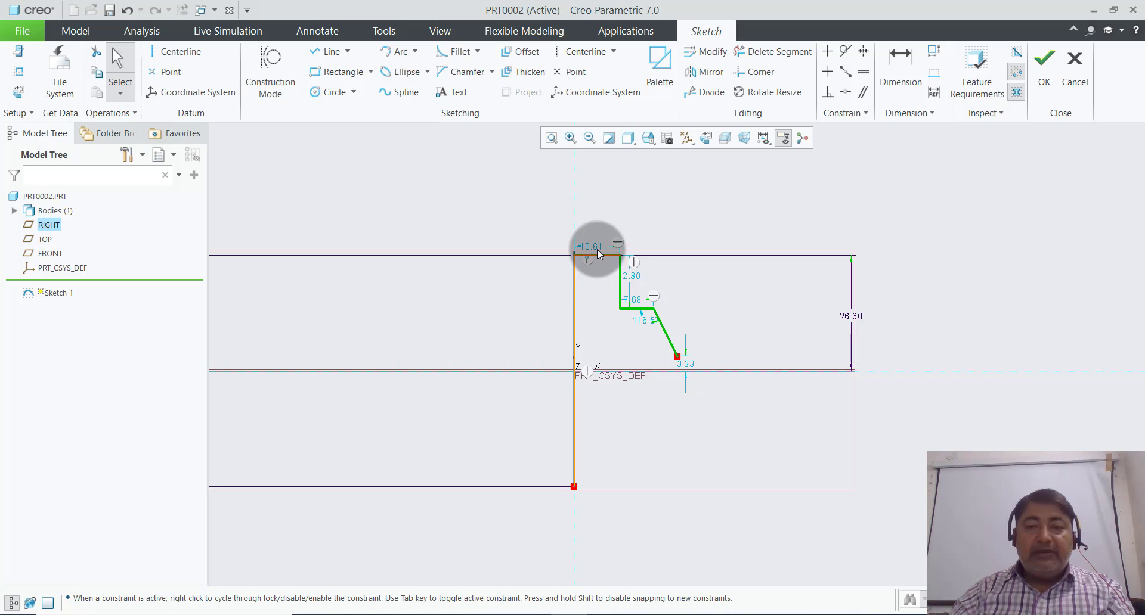
- Set the stepped profile's top width to 4.00, depth 8.00 and step width 4.00
left_click_drag(594, 249, 593, 237)
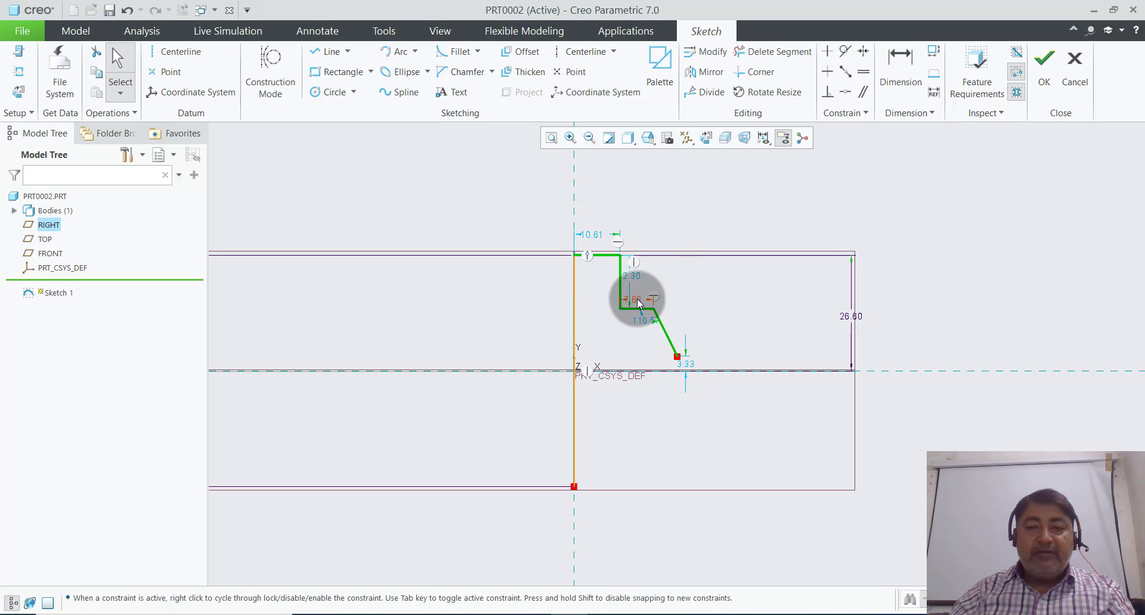
double_click(595, 241)
type("4")
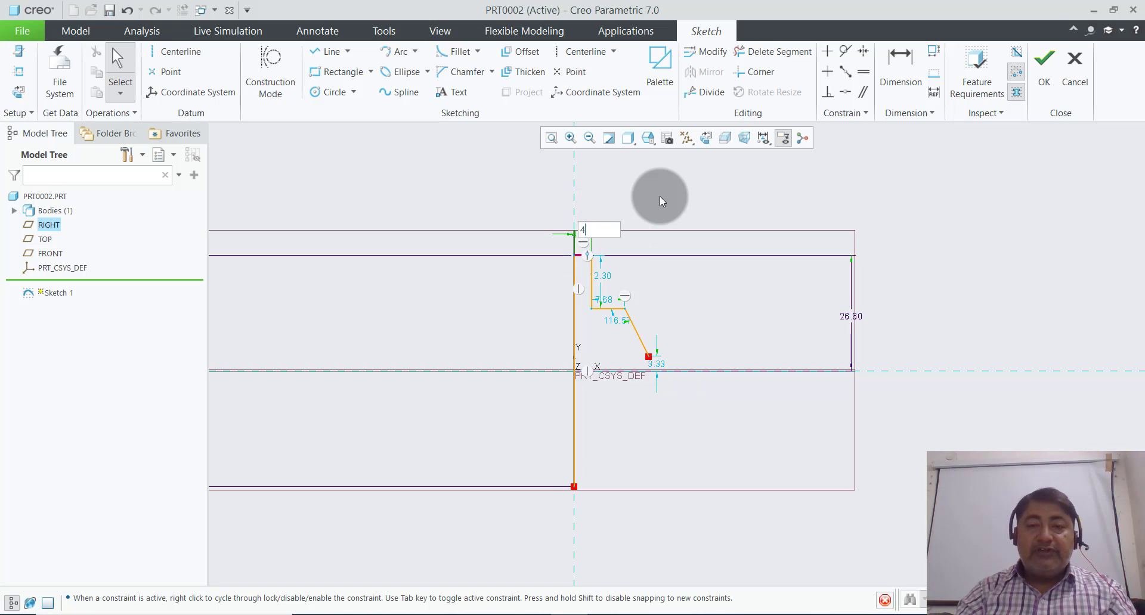
key("Return")
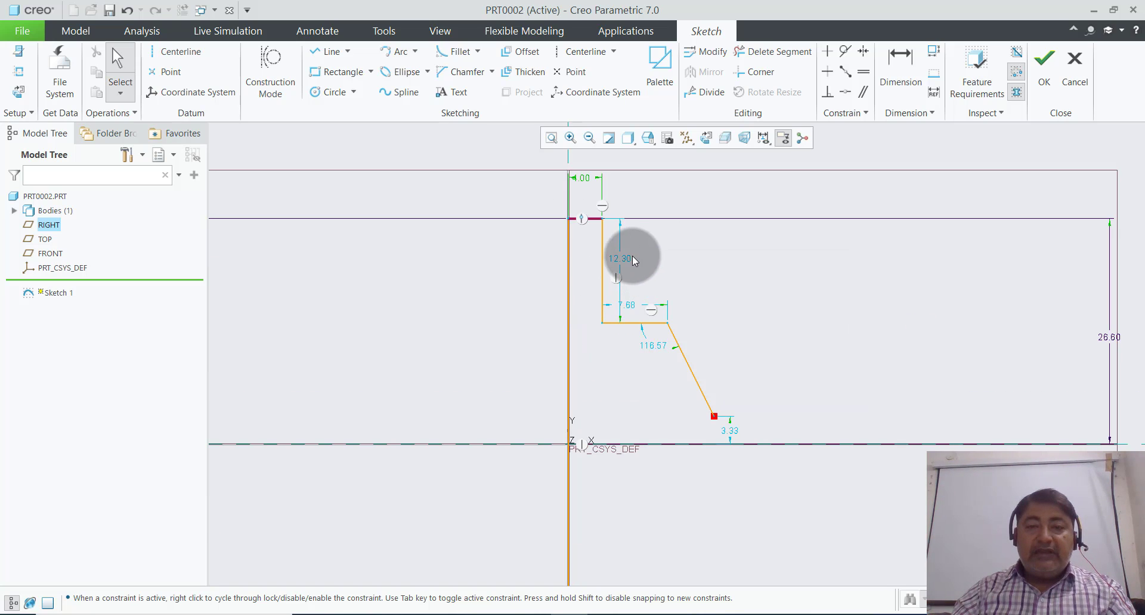
double_click(628, 259)
type("8")
key("Return")
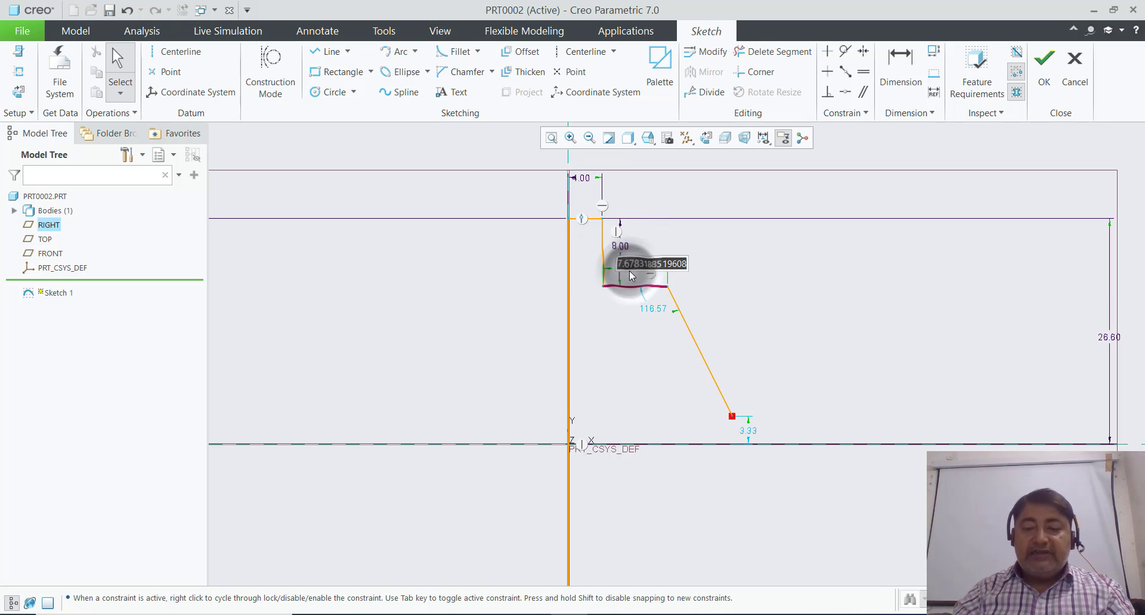
type("4")
key("Return")
- Dimension the slanted segment's lower end 15.00 from the vertical axis
middle_click_drag(745, 347, 621, 392)
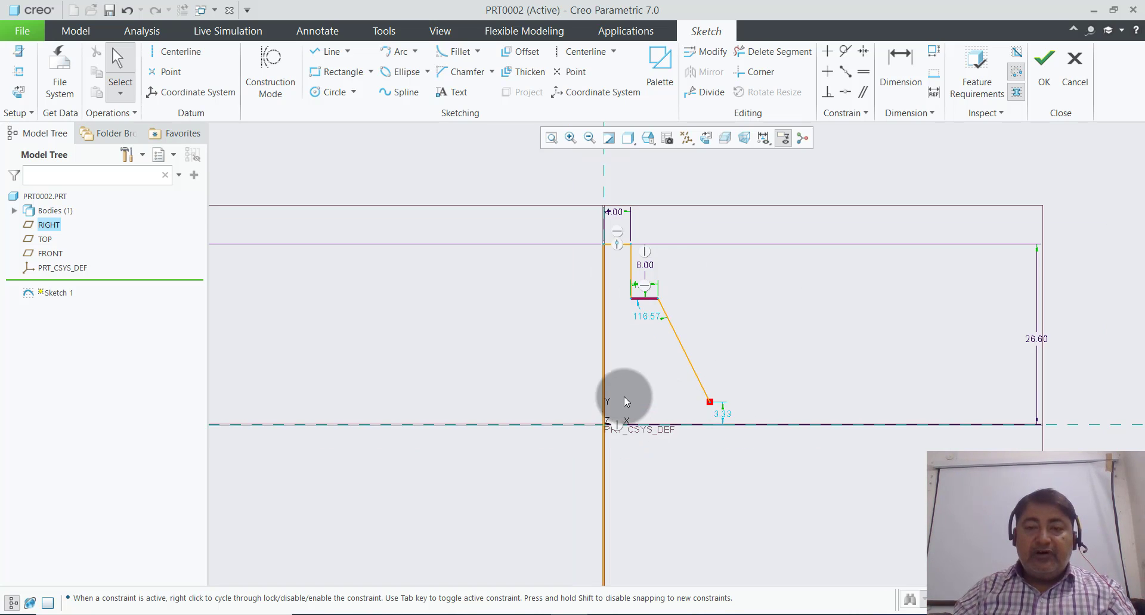
left_click(902, 75)
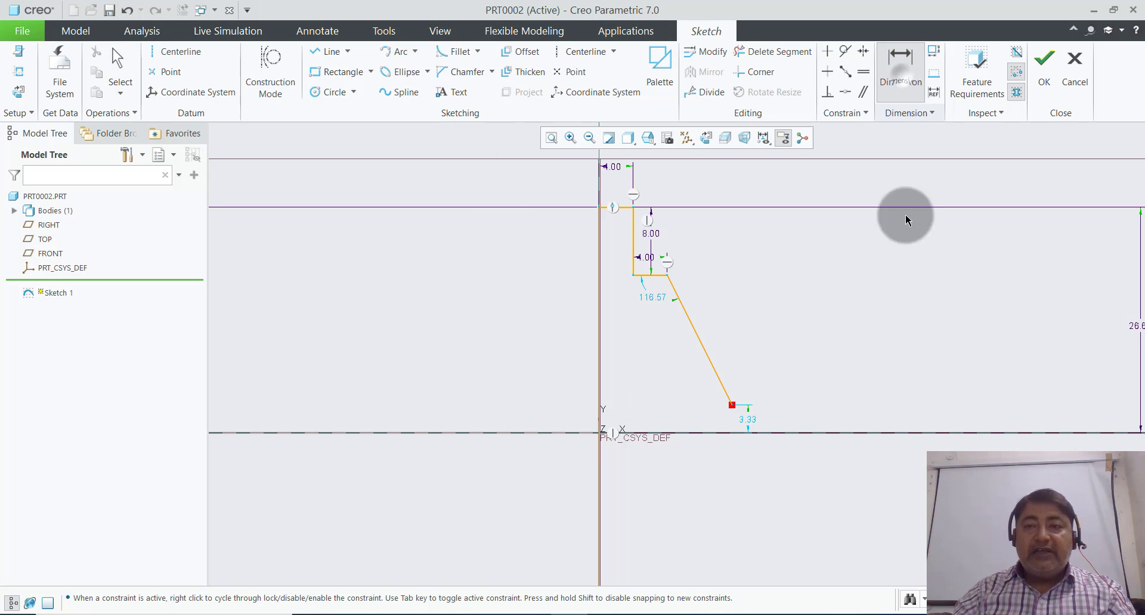
left_click(730, 407)
left_click(600, 395)
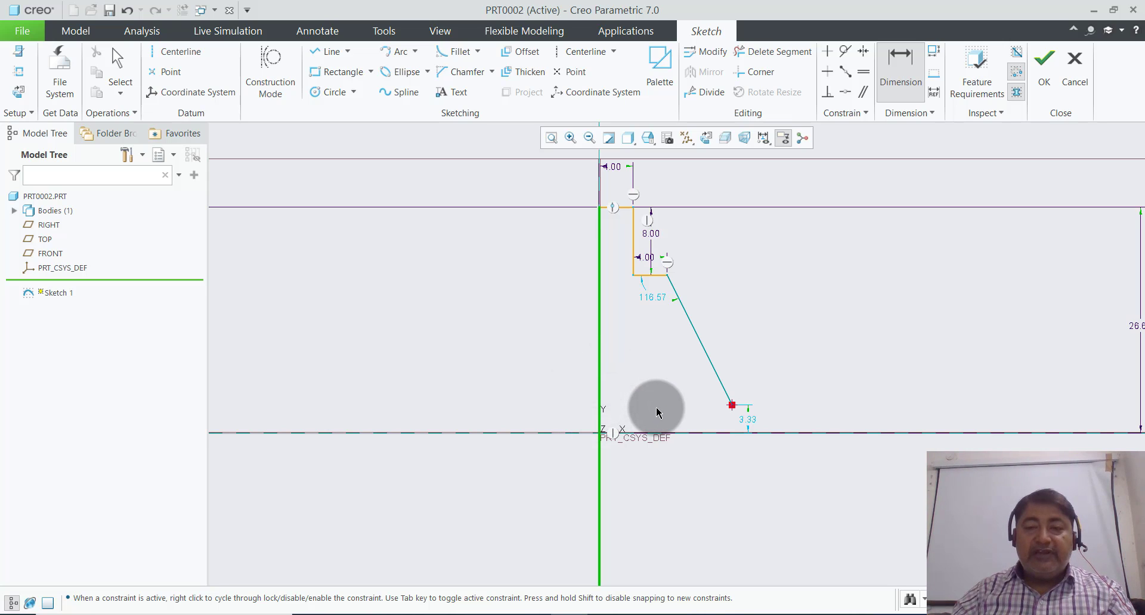
scroll(657, 411, "down", 1)
middle_click(649, 408)
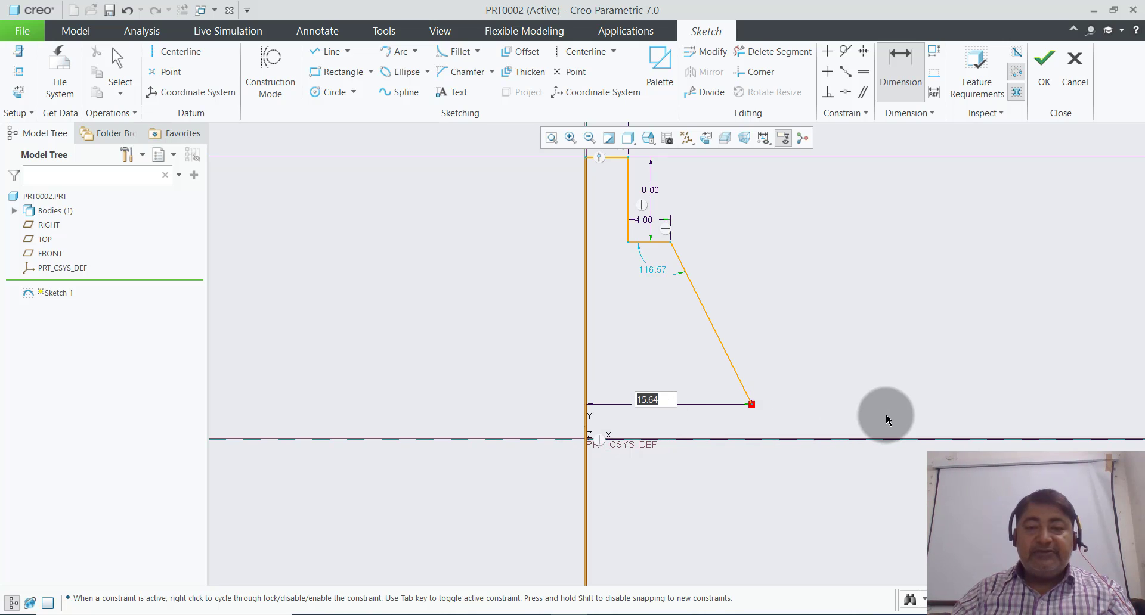
type("15")
key("Return")
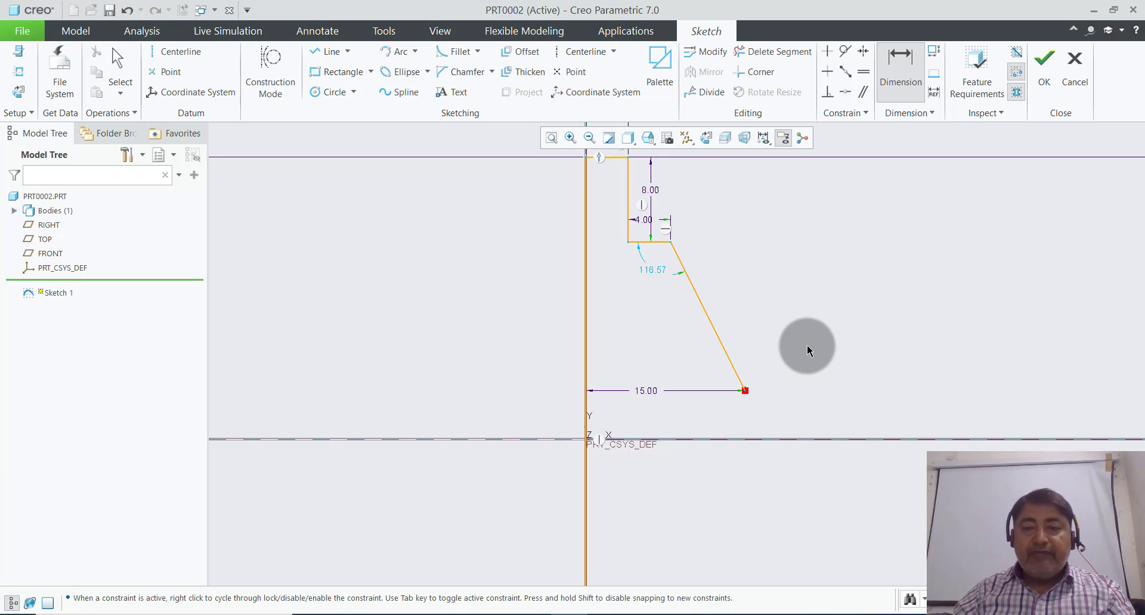
scroll(810, 359, "up", 2)
scroll(825, 356, "up", 1)
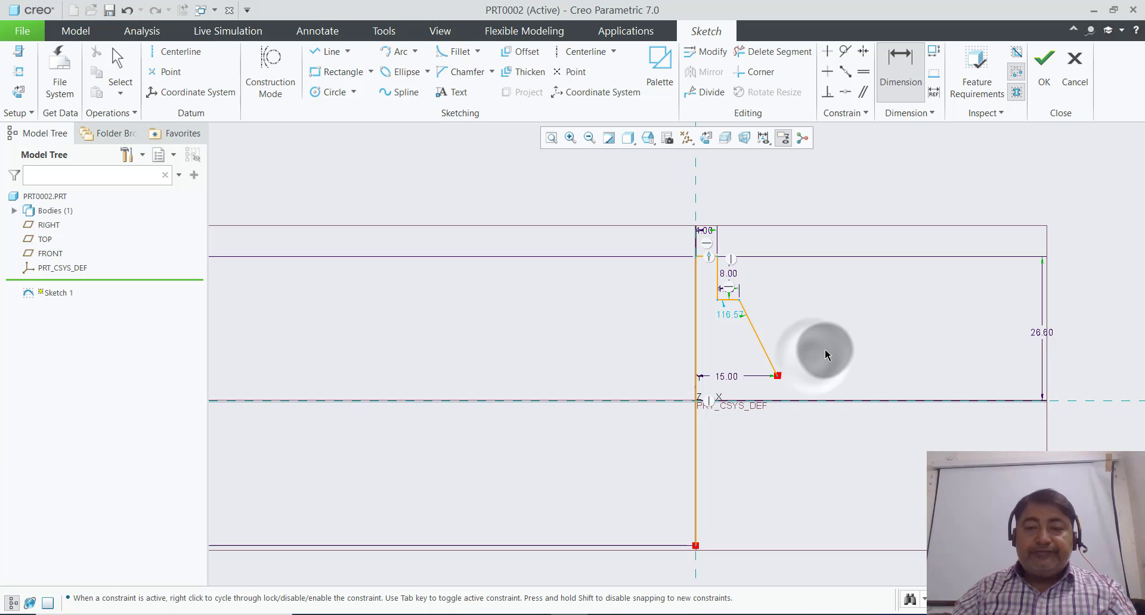
- Draw the lower shaft lines: a bottom horizontal and a vertical segment
left_click(338, 52)
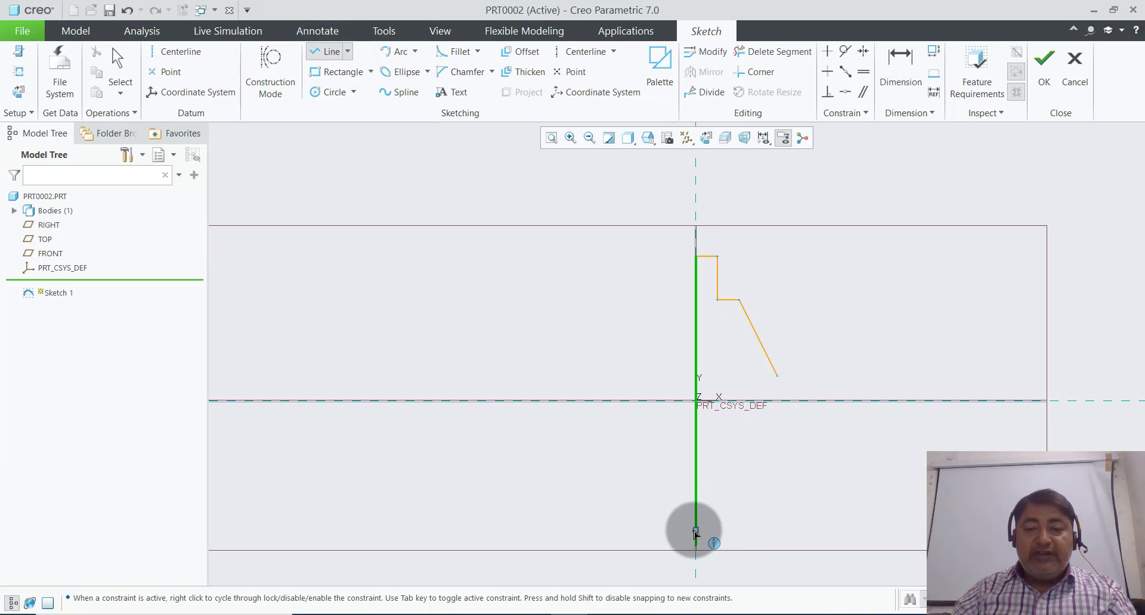
left_click(728, 546)
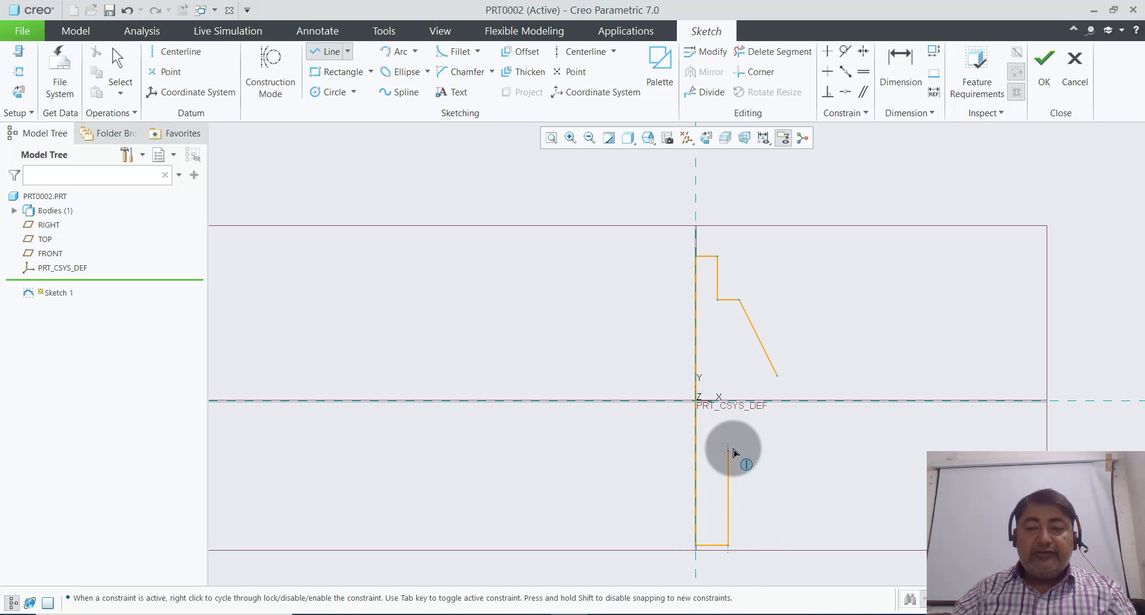
left_click(728, 433)
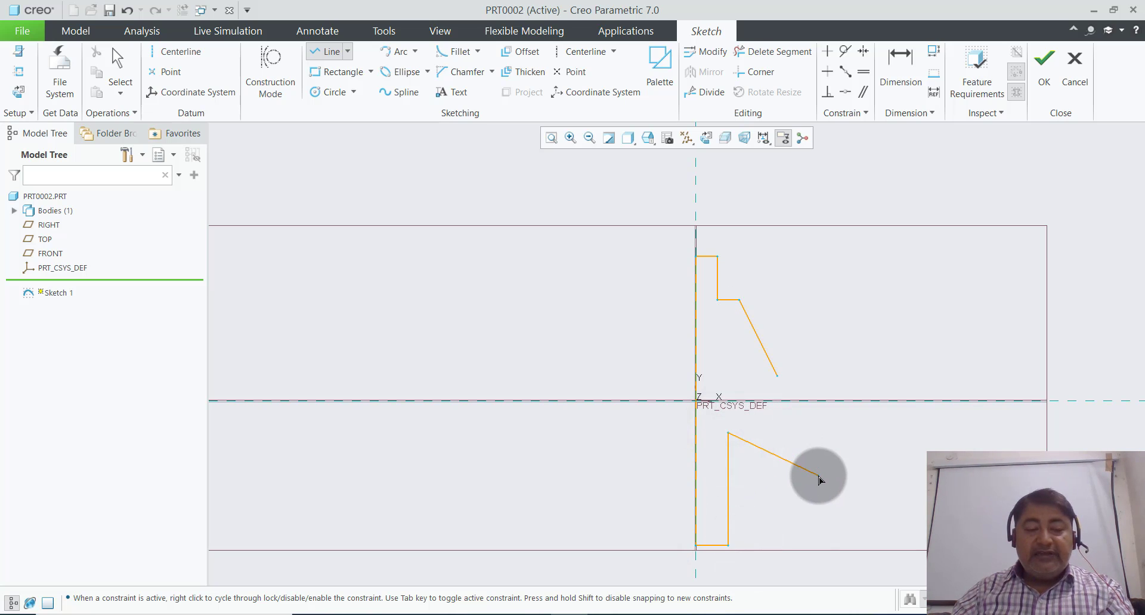
middle_click(819, 481)
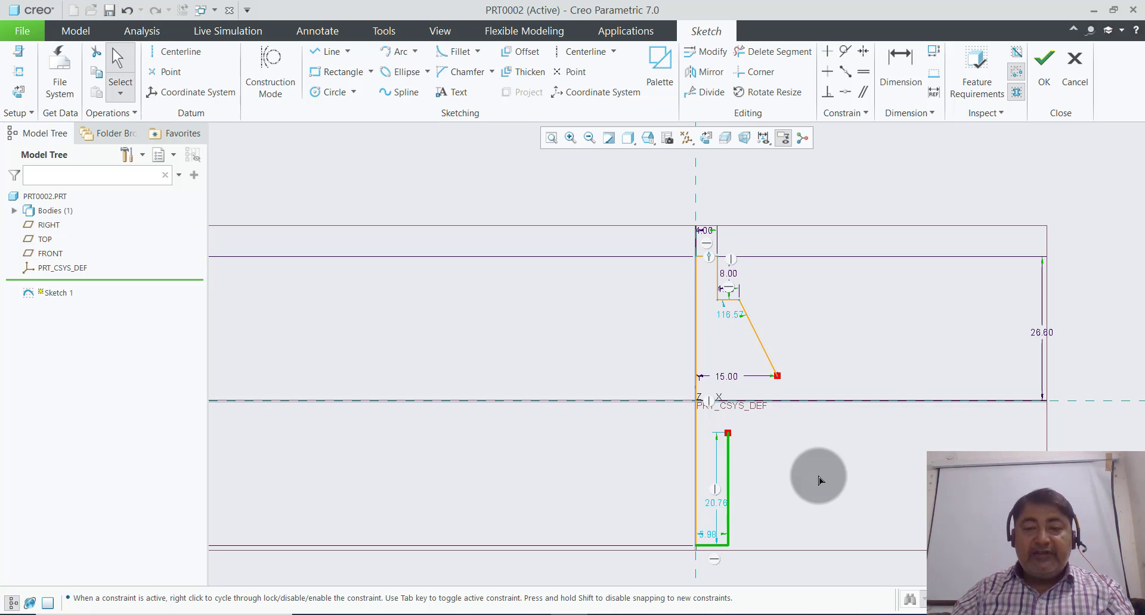
- Set the shaft's bottom width to 8.00 and its length to 30.00
double_click(708, 536)
type("8")
key("Return")
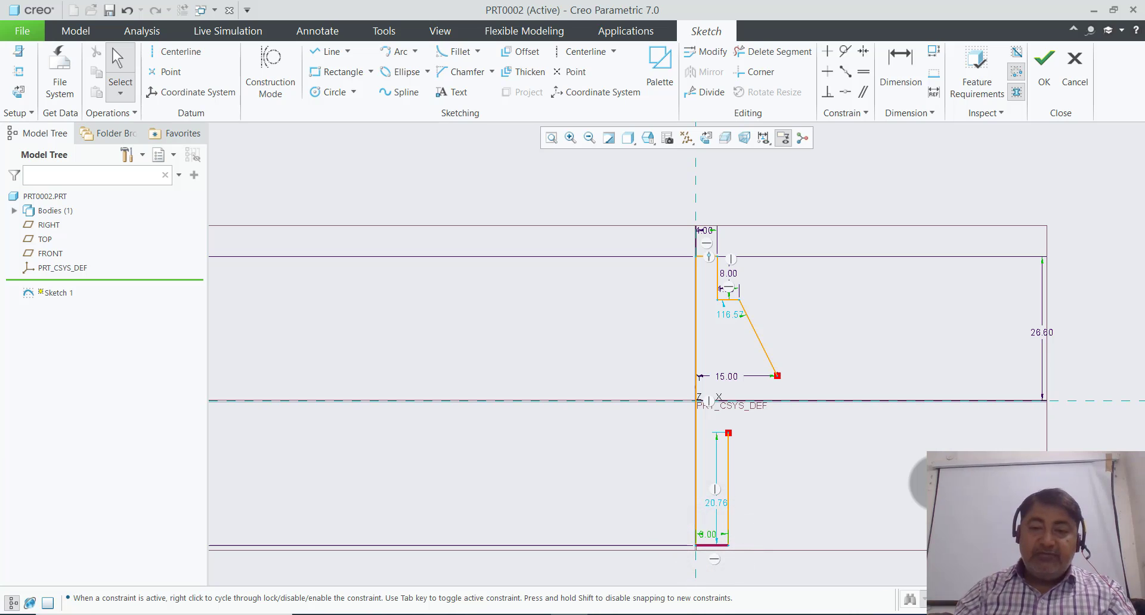
double_click(720, 504)
type("30")
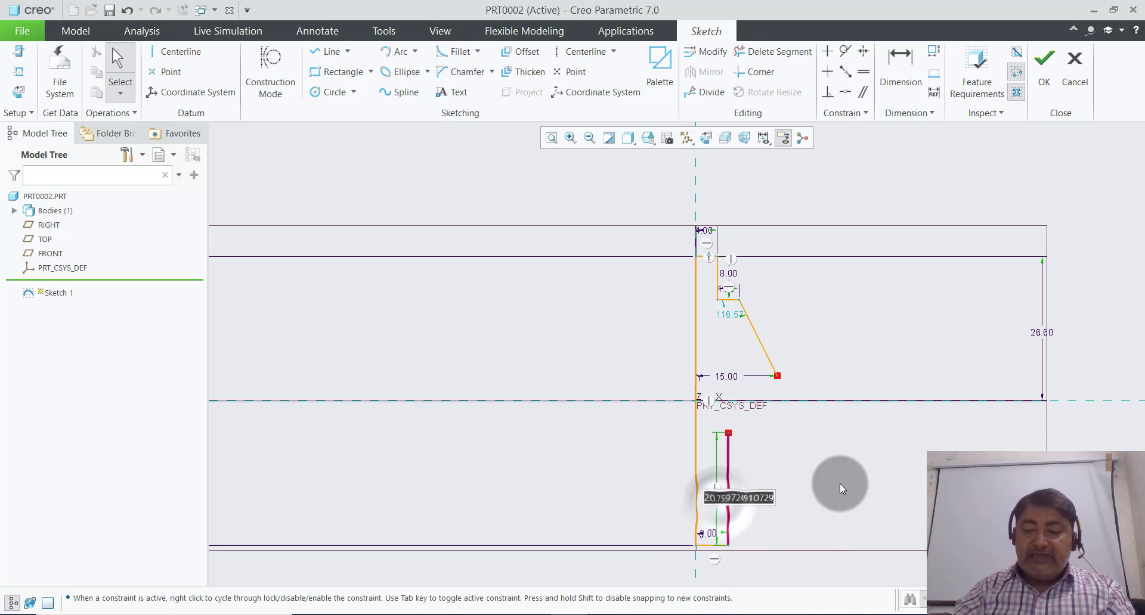
key("Return")
left_click(787, 454)
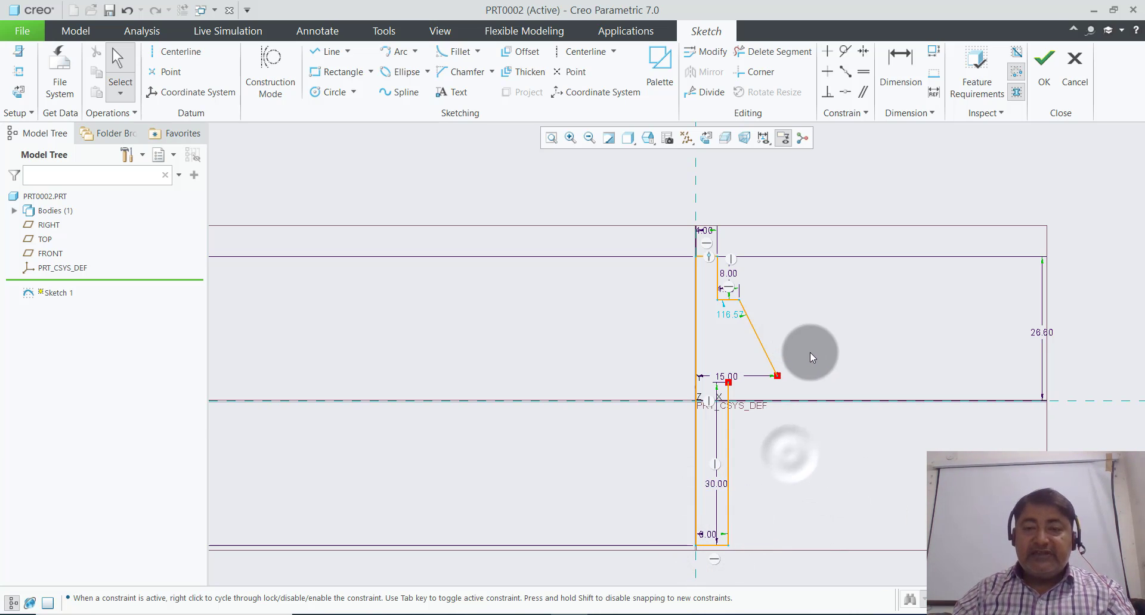
scroll(810, 352, "down", 2)
scroll(810, 354, "up", 2)
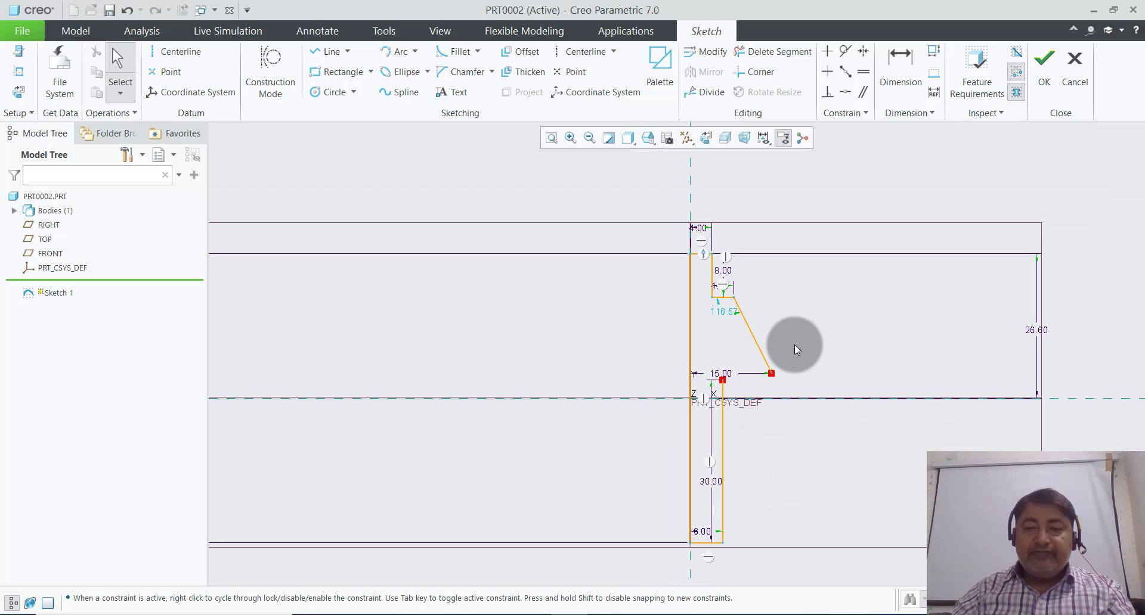
- Draw a three-point arc from the slanted line's lower end to the shaft's top
left_click(413, 52)
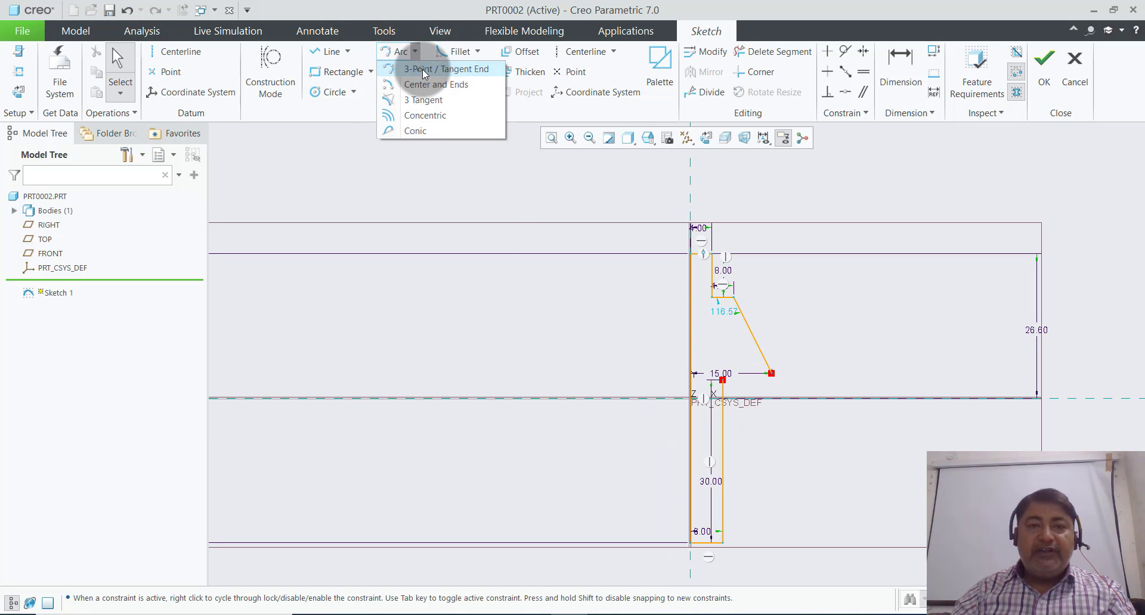
left_click(422, 69)
scroll(775, 376, "down", 2)
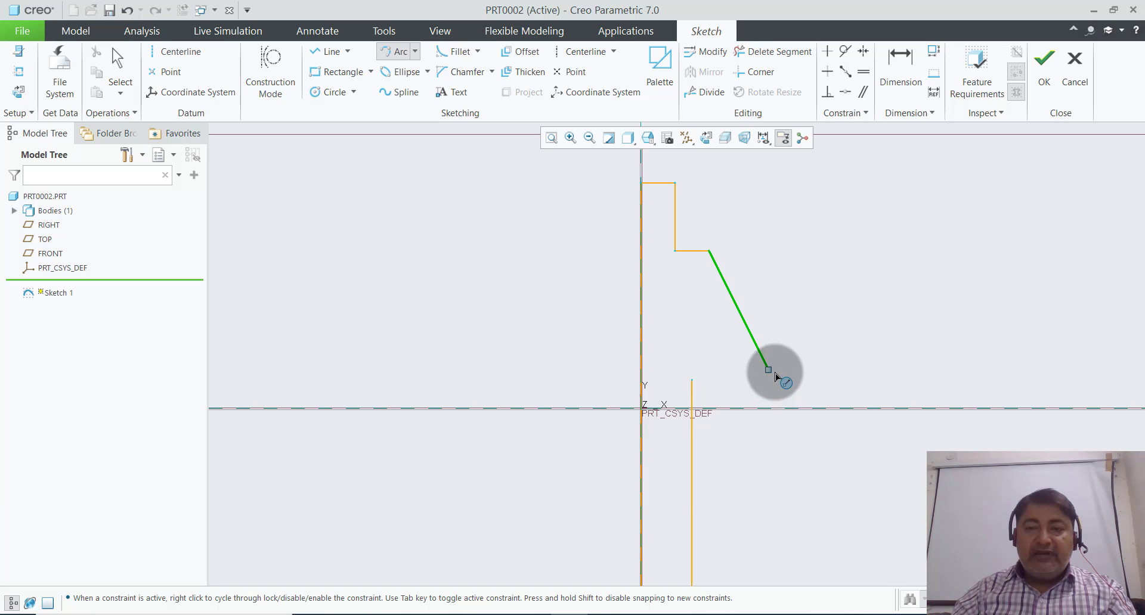
left_click(768, 370)
left_click(692, 380)
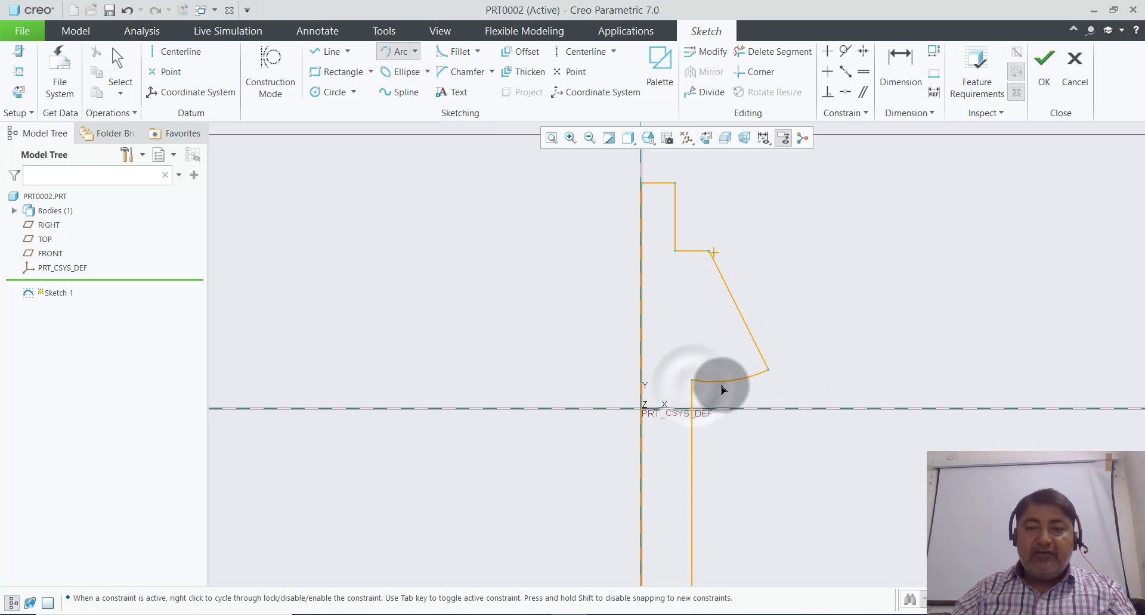
left_click(721, 387)
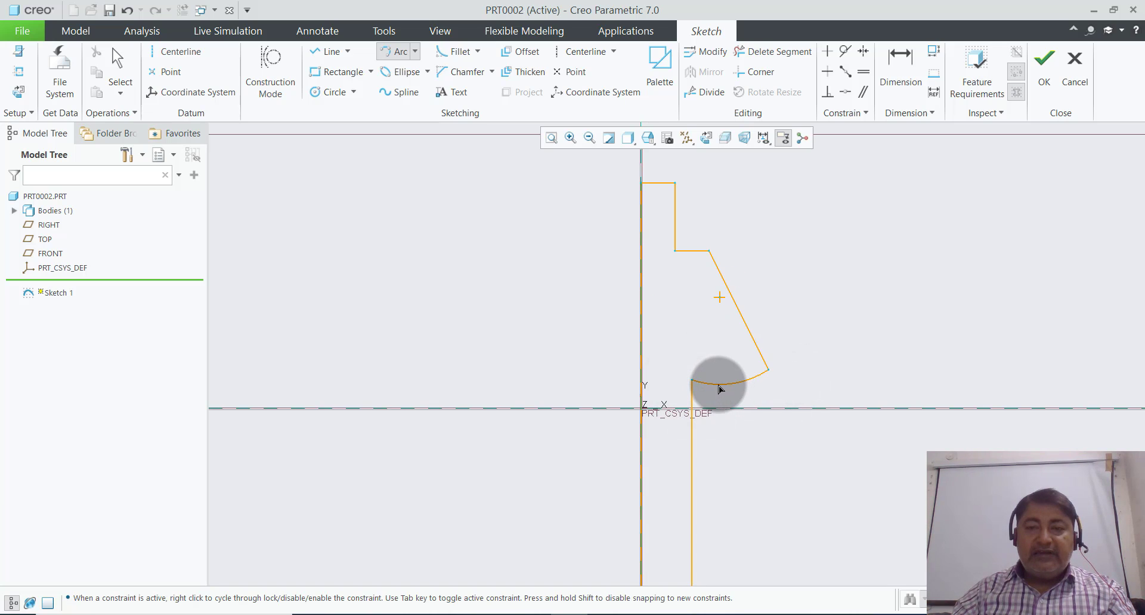
left_click(869, 332)
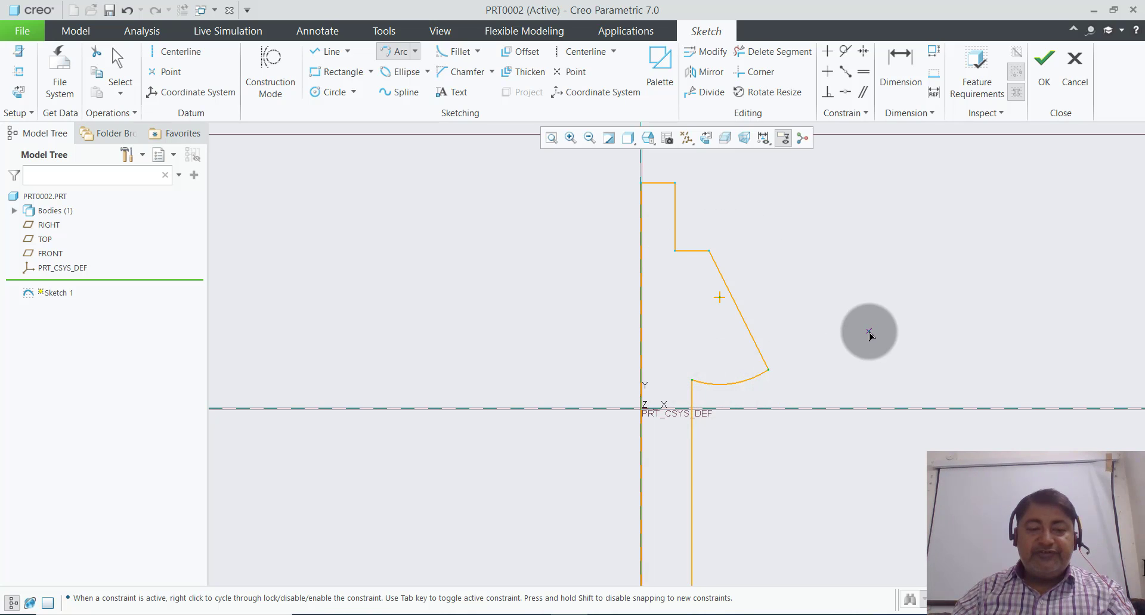
middle_click(869, 332)
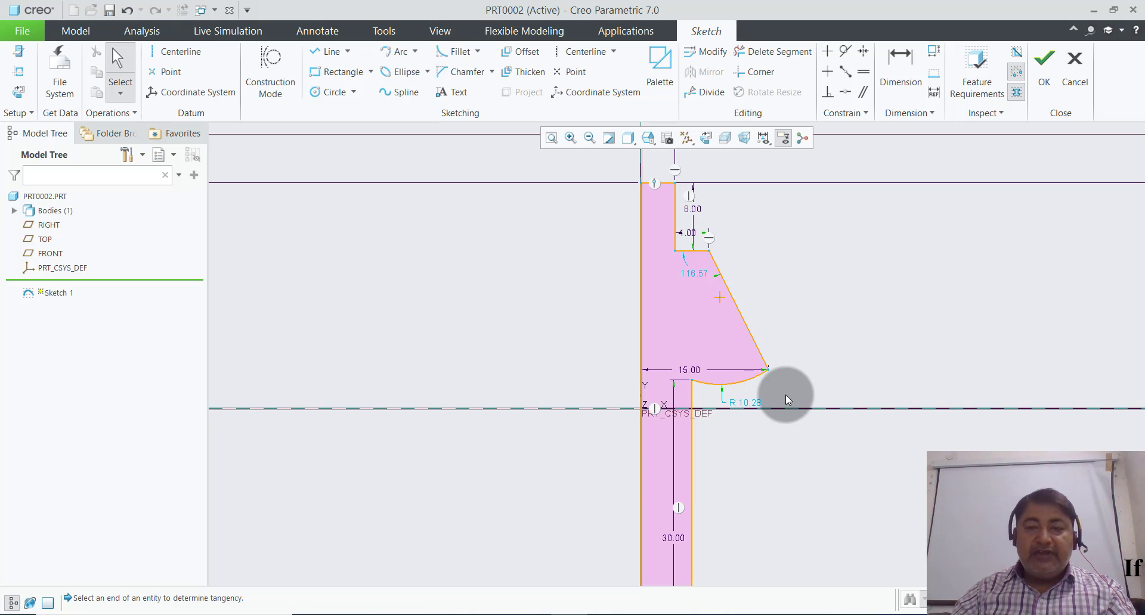
- Change the arc's radius from 10.28 to 20.00
double_click(743, 403)
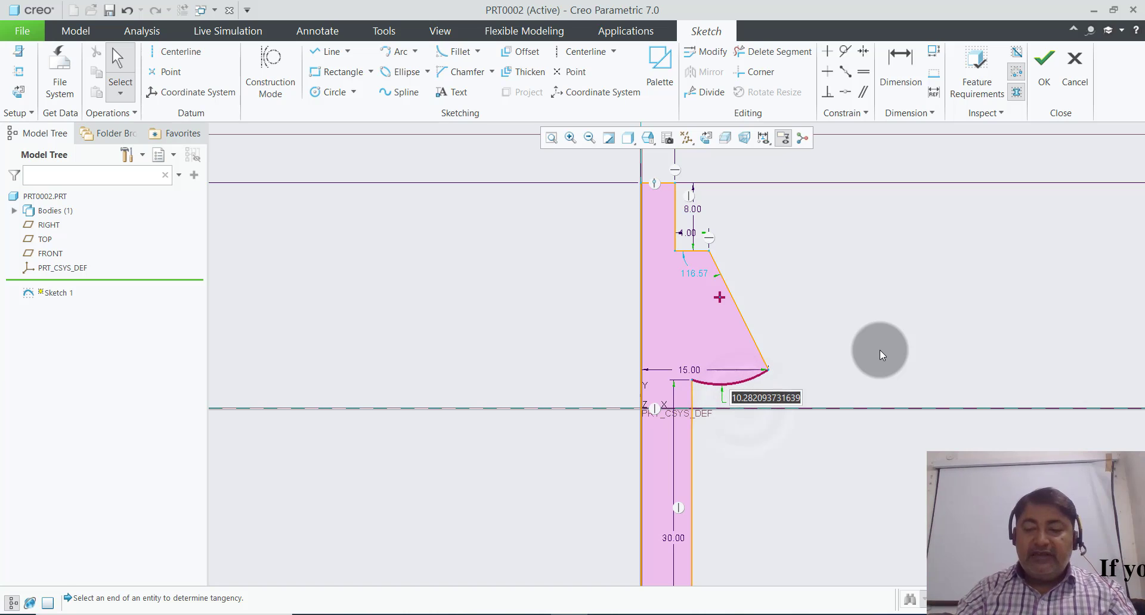
type("20")
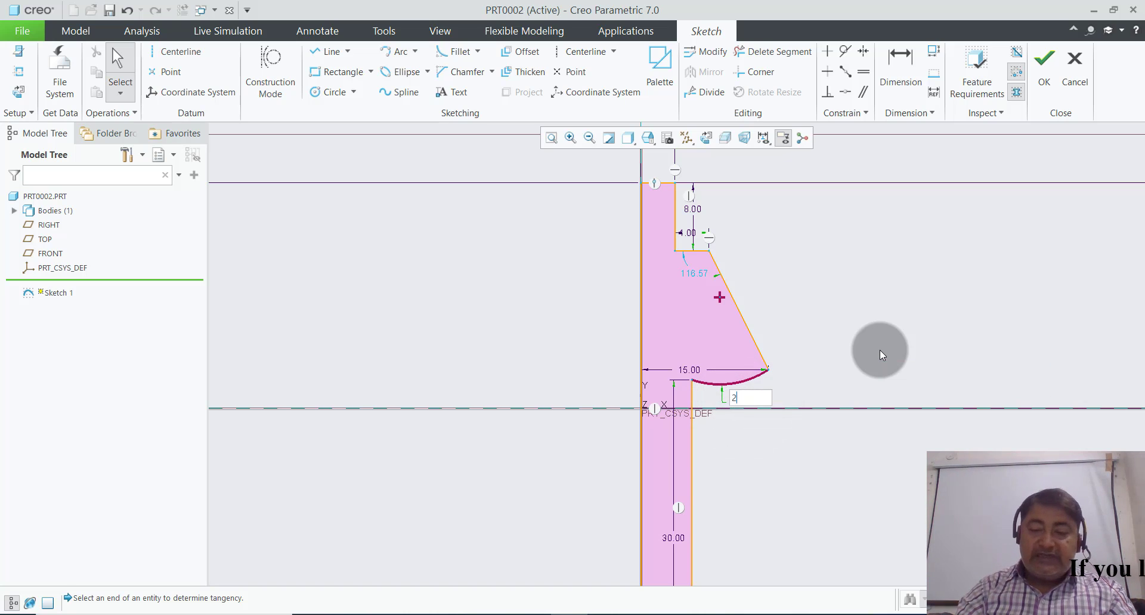
key("Return")
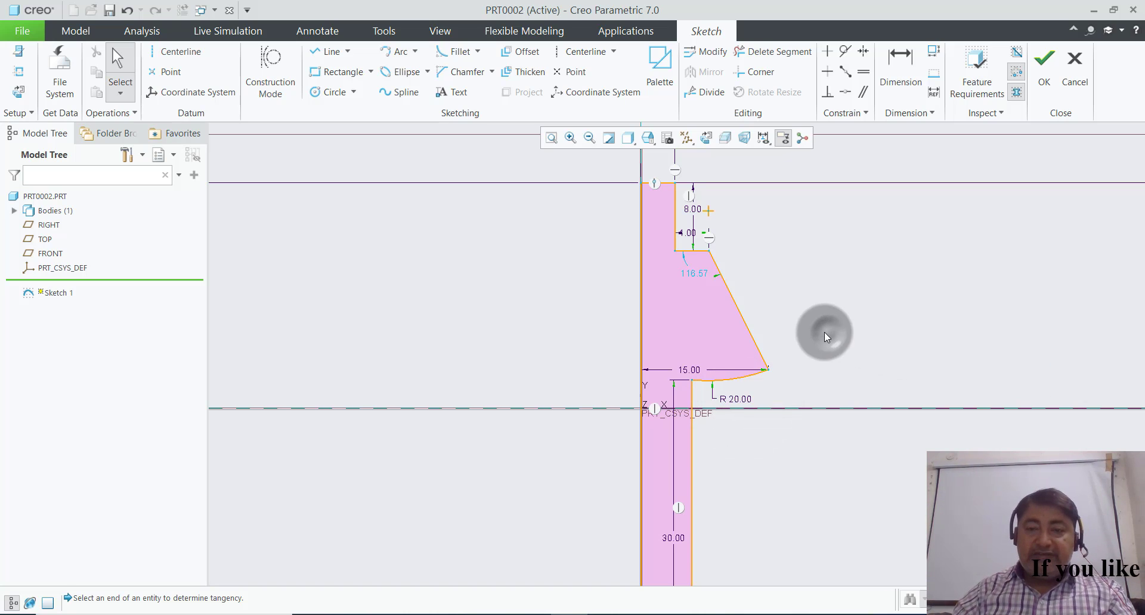
scroll(824, 332, "up", 2)
scroll(795, 344, "up", 2)
scroll(793, 391, "down", 2)
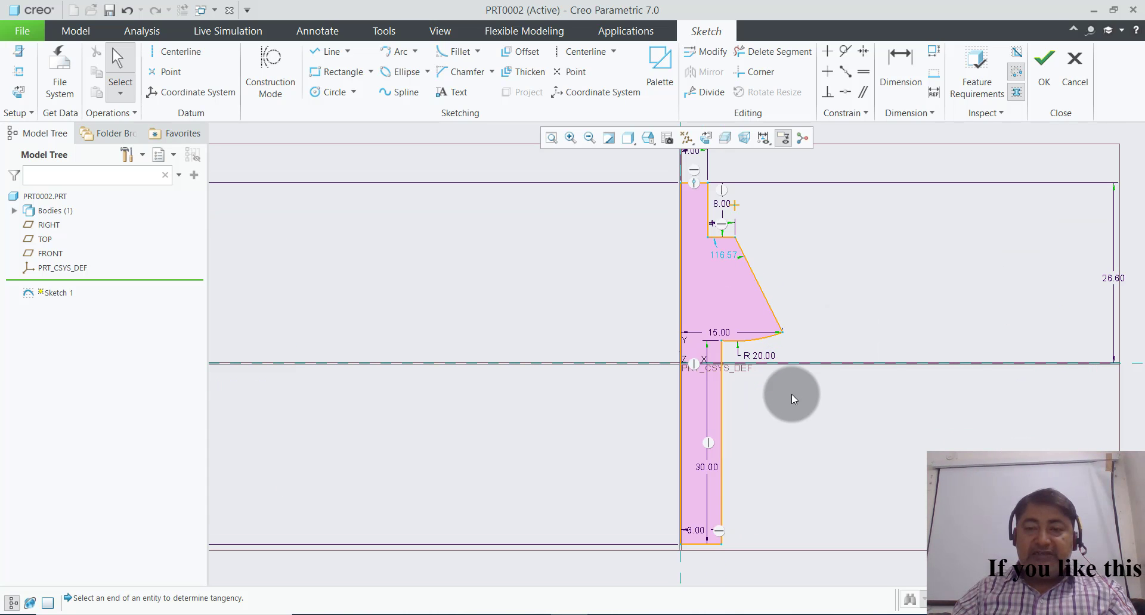
scroll(793, 395, "up", 1)
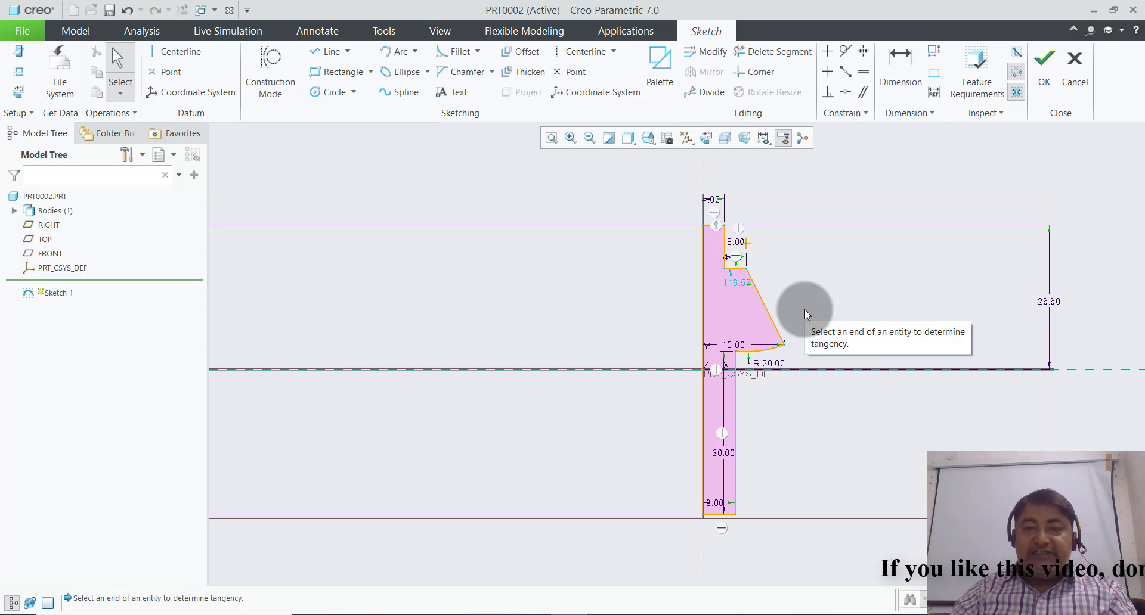
scroll(826, 331, "down", 1)
scroll(826, 331, "up", 1)
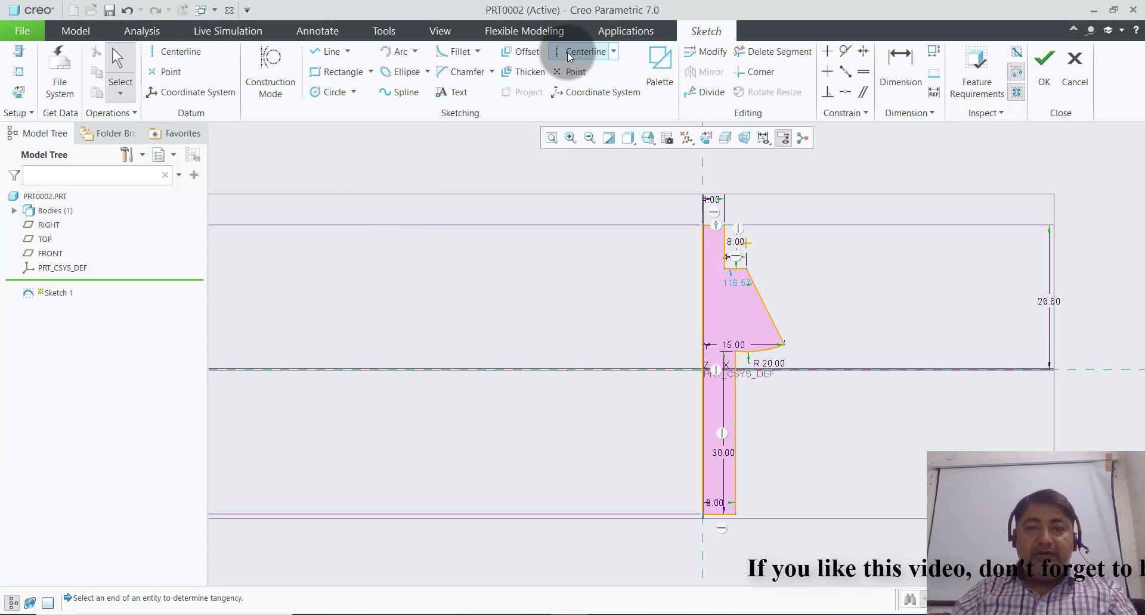
- Place a datum centerline through two points on the vertical reference axis
left_click(182, 52)
left_click(703, 173)
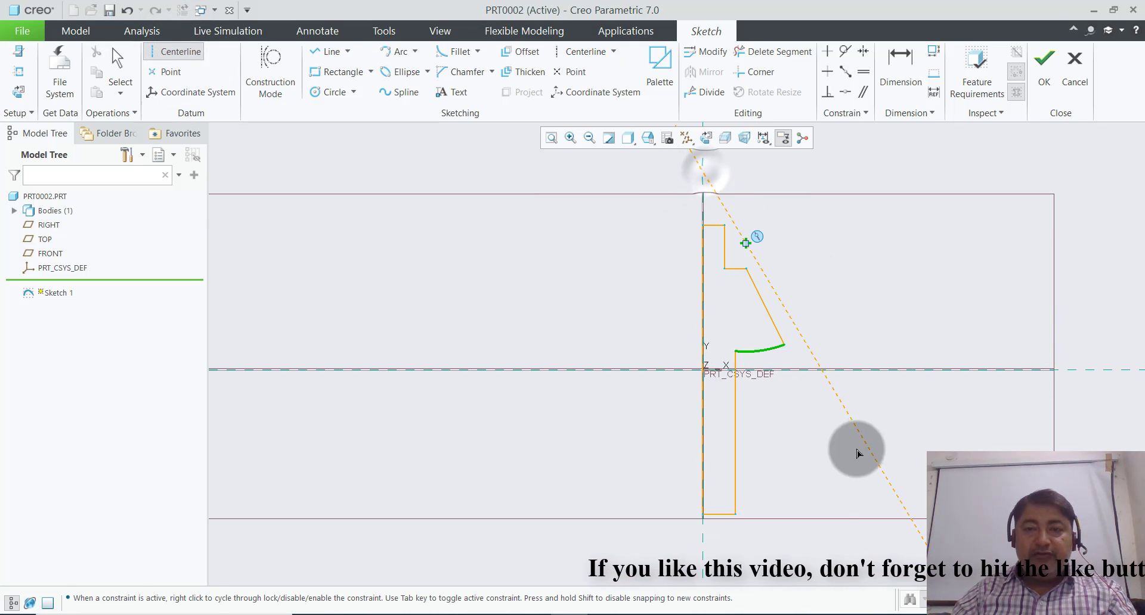
left_click(704, 539)
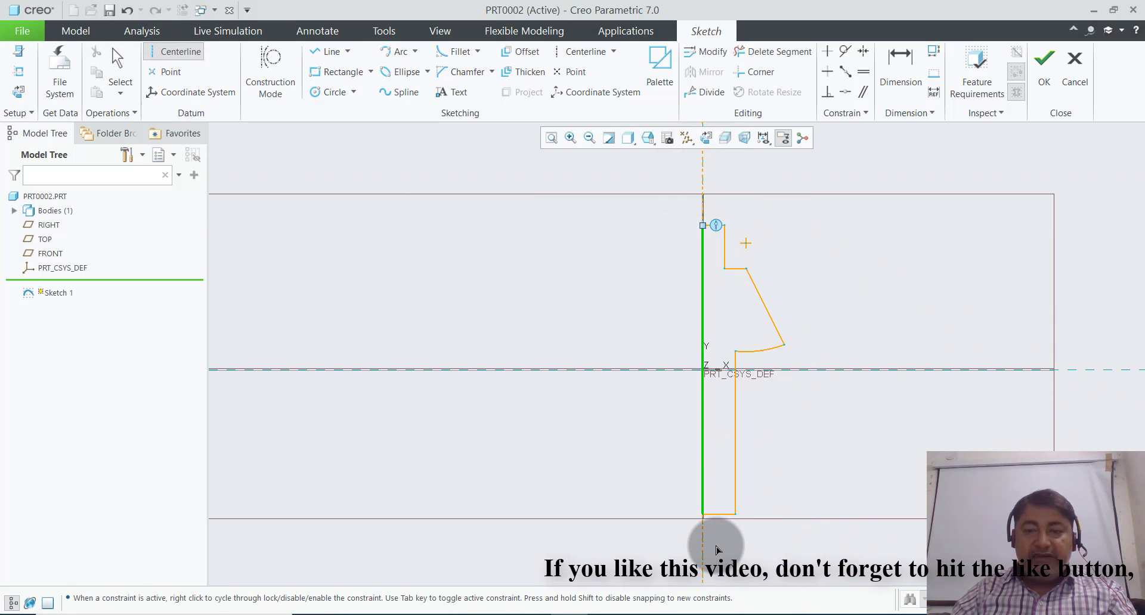
middle_click(843, 471)
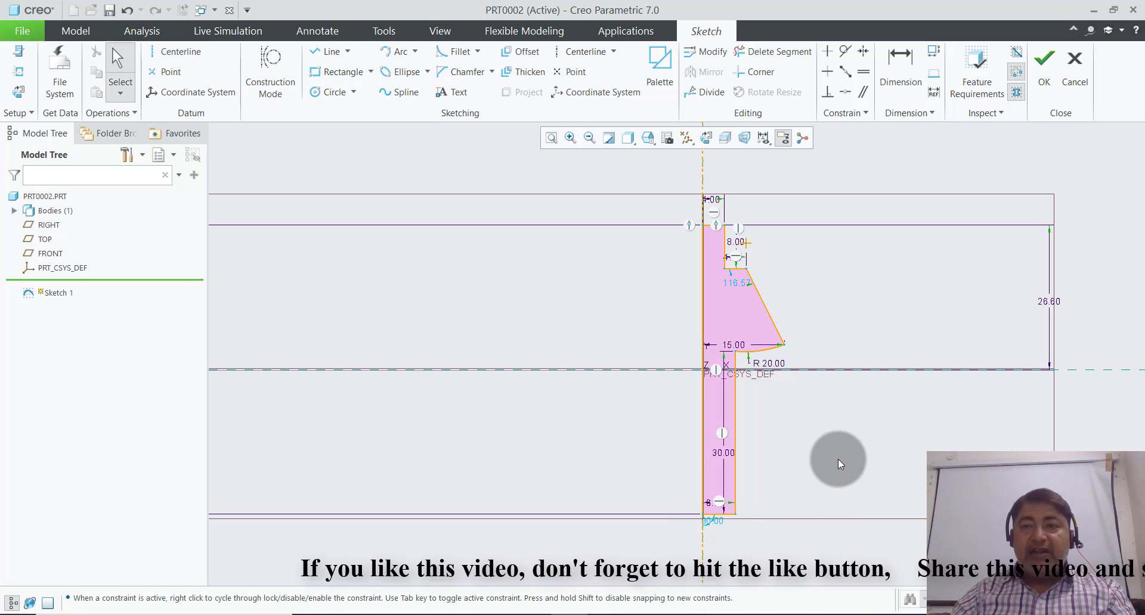
- Accept Sketch 1 and rotate the view to see the profile in 3D
left_click(1042, 91)
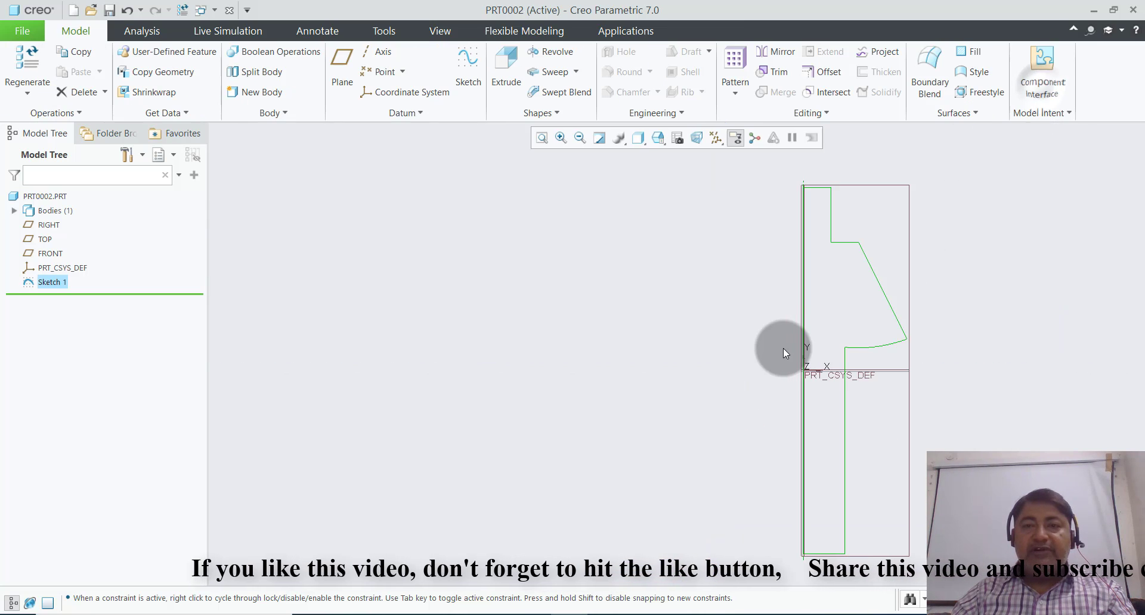
scroll(889, 343, "up", 1)
scroll(894, 338, "down", 1)
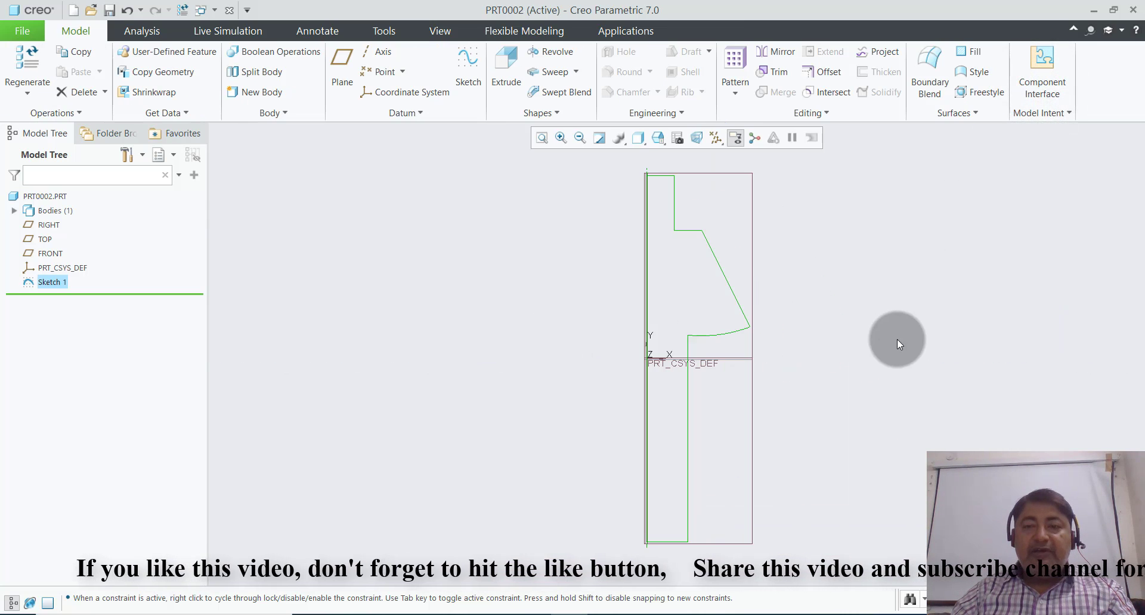
scroll(517, 333, "up", 1)
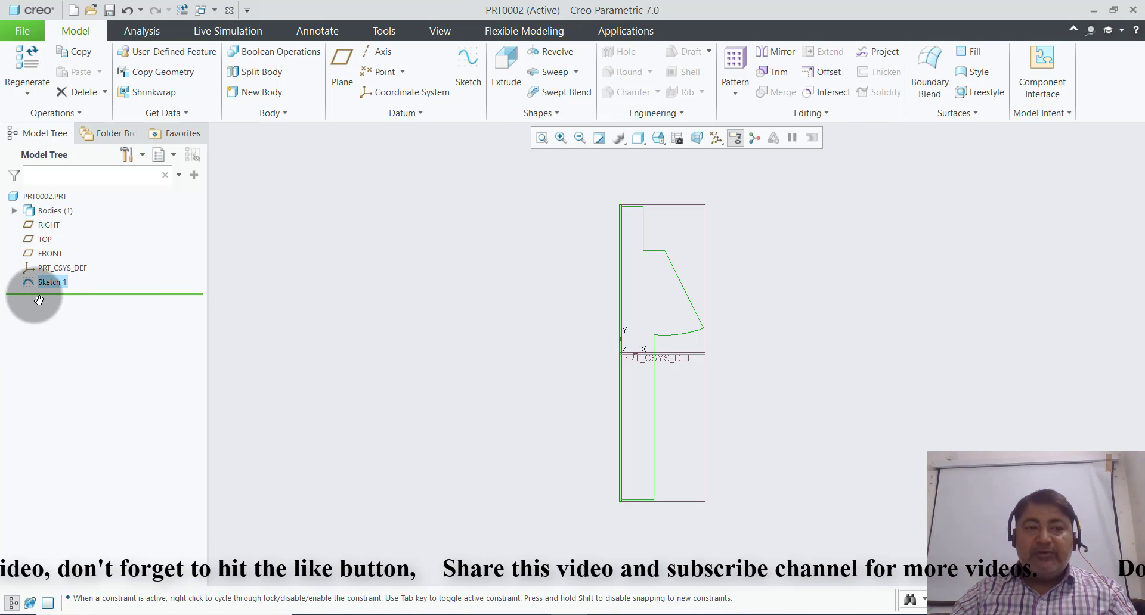
right_click(55, 280)
left_click(526, 279)
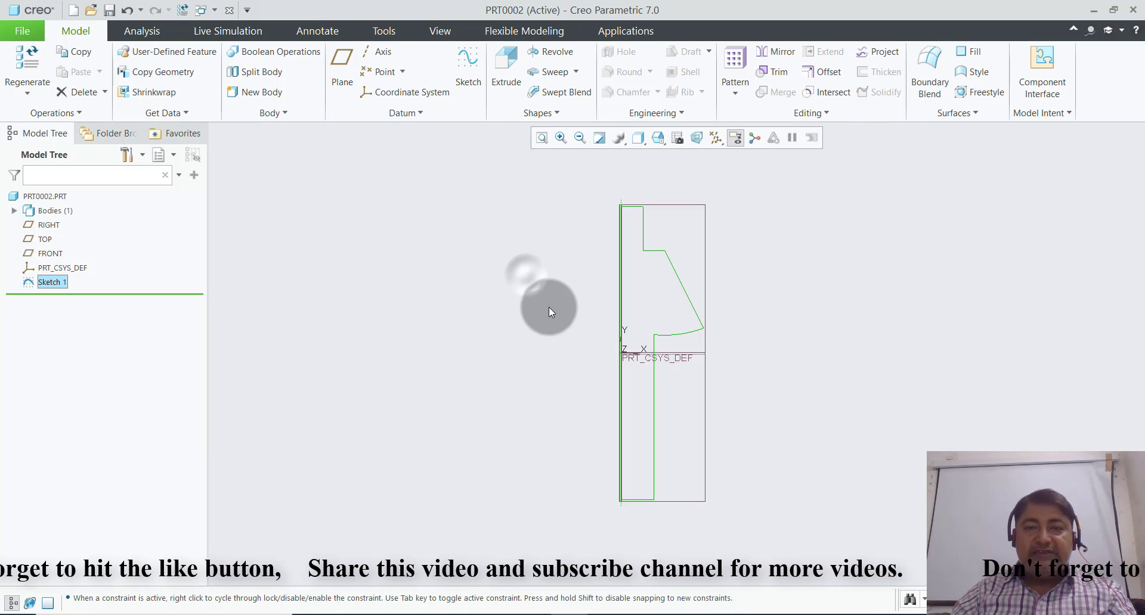
left_click(552, 306)
middle_click_drag(585, 328, 543, 324)
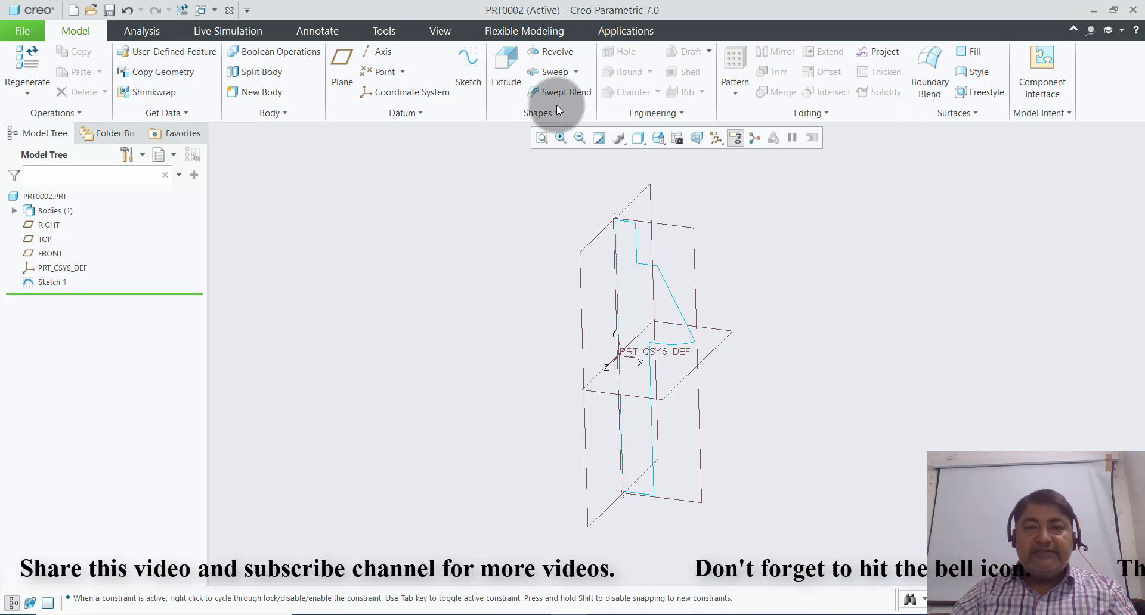
- Revolve Sketch 1 a full 360° about InternalCL into the shaft, cone and top cylinder
left_click(565, 53)
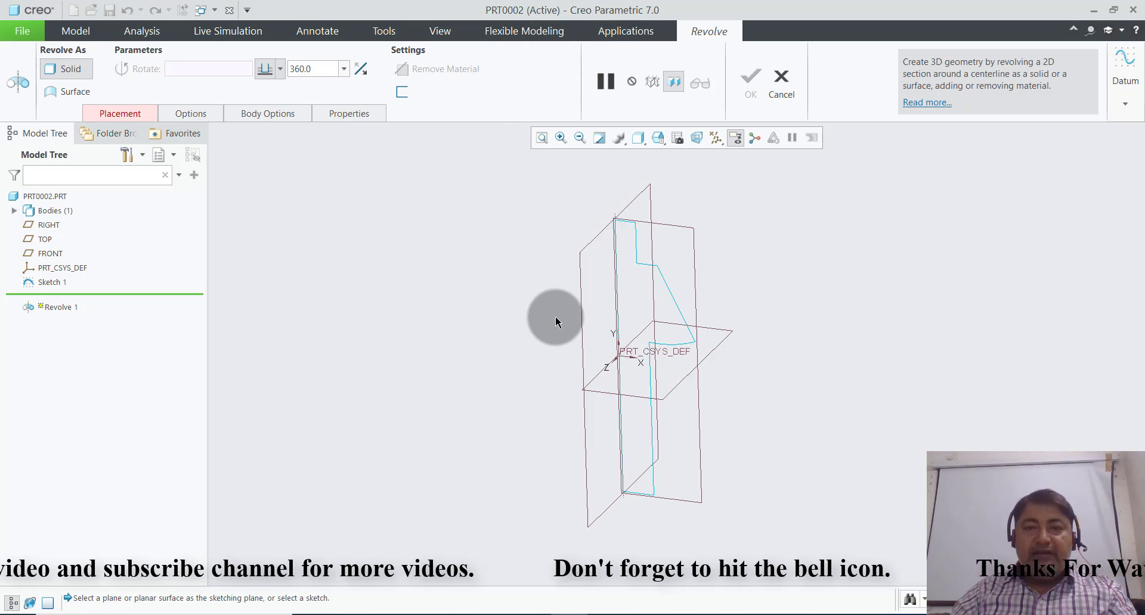
left_click(620, 320)
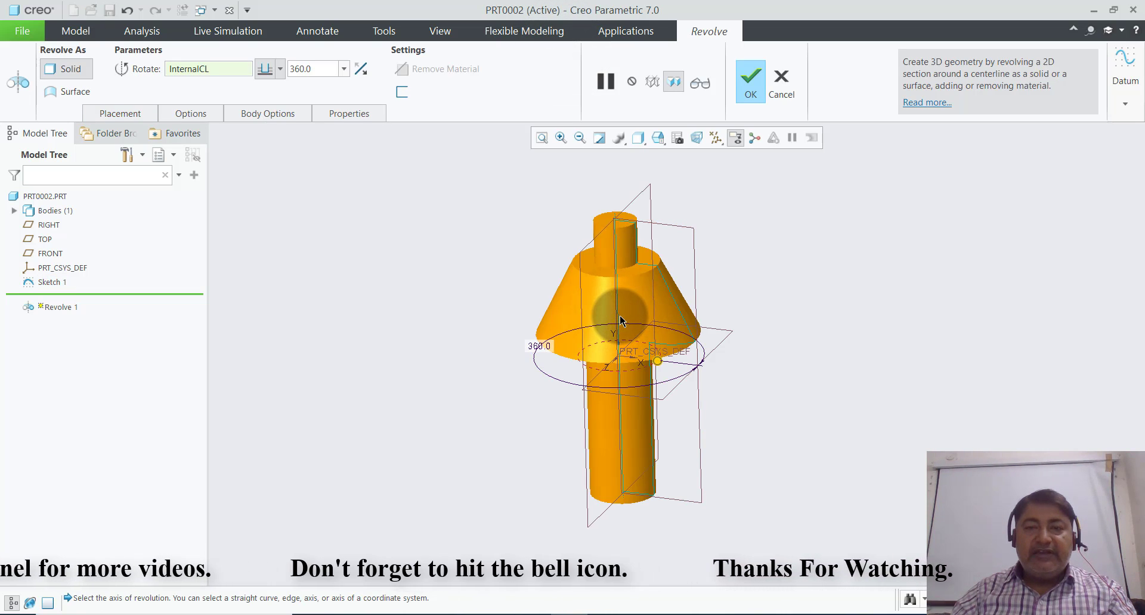
middle_click_drag(767, 312, 767, 312)
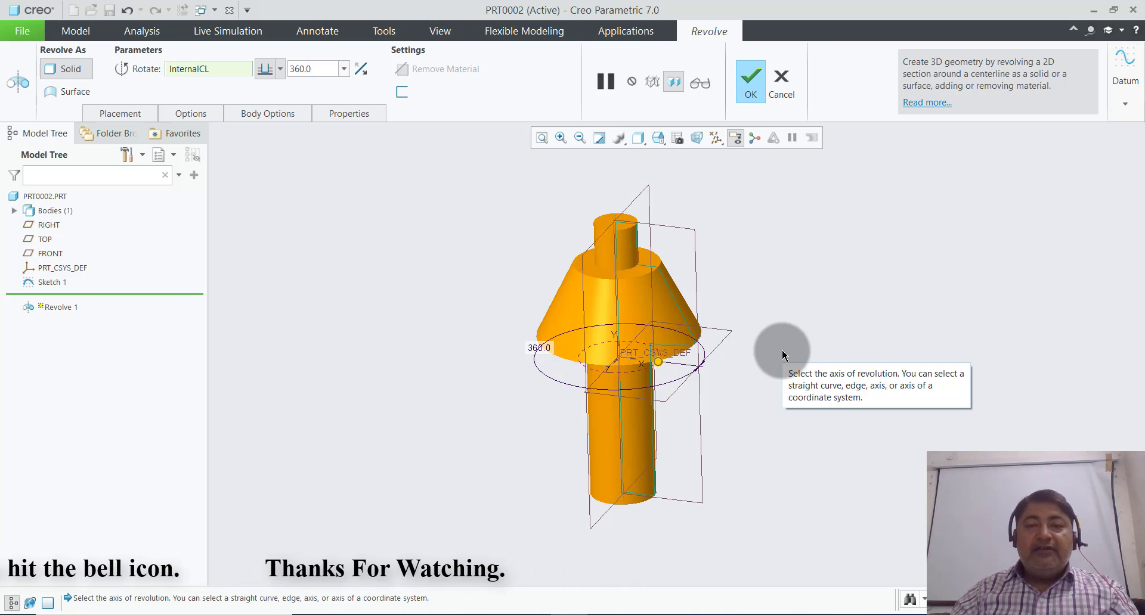
left_click(749, 82)
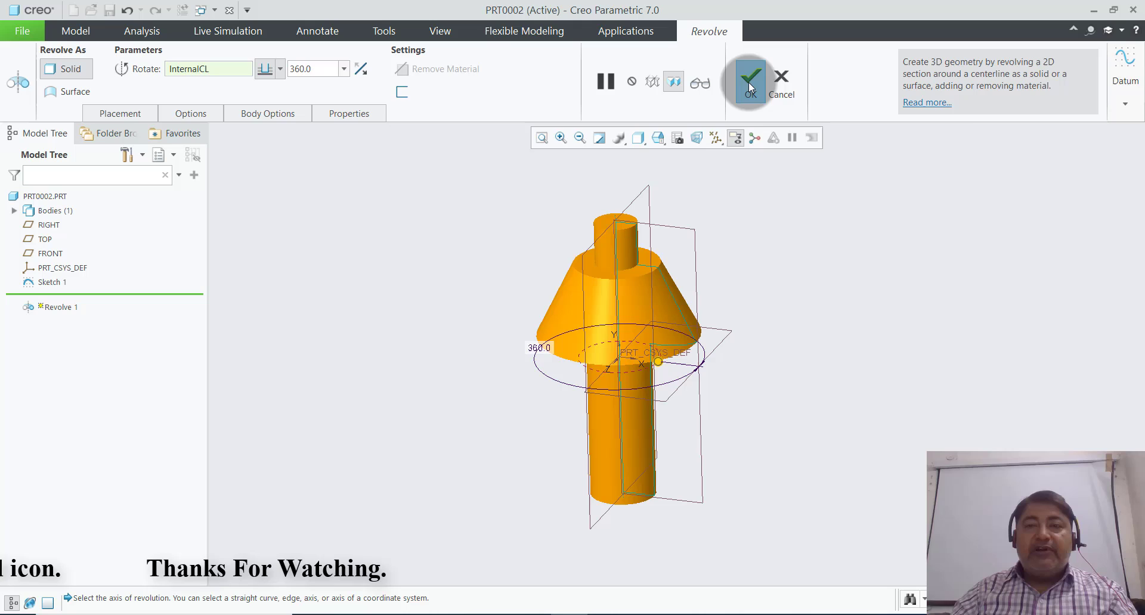
- Place Sketch 2 on the flat top annular face of the conical head, Top reference orientation
left_click(786, 289)
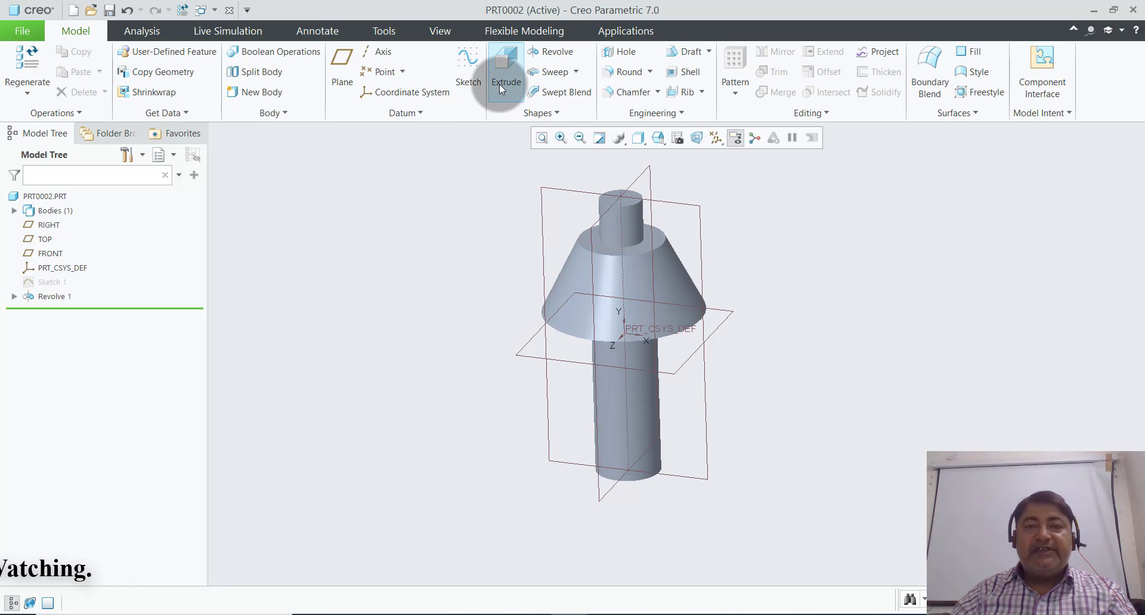
left_click(471, 66)
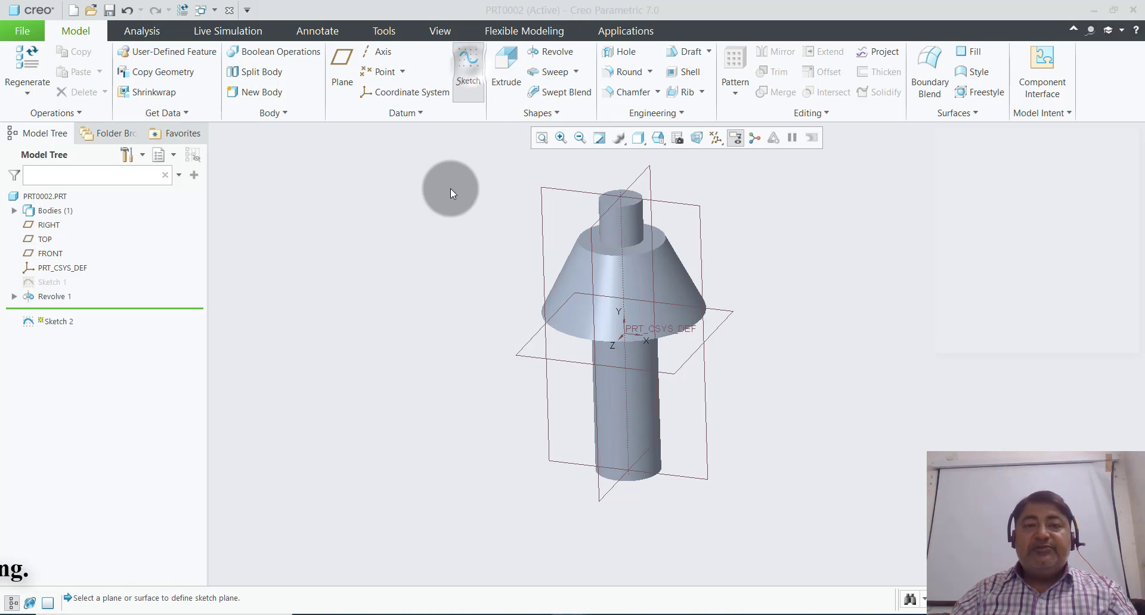
left_click(659, 241)
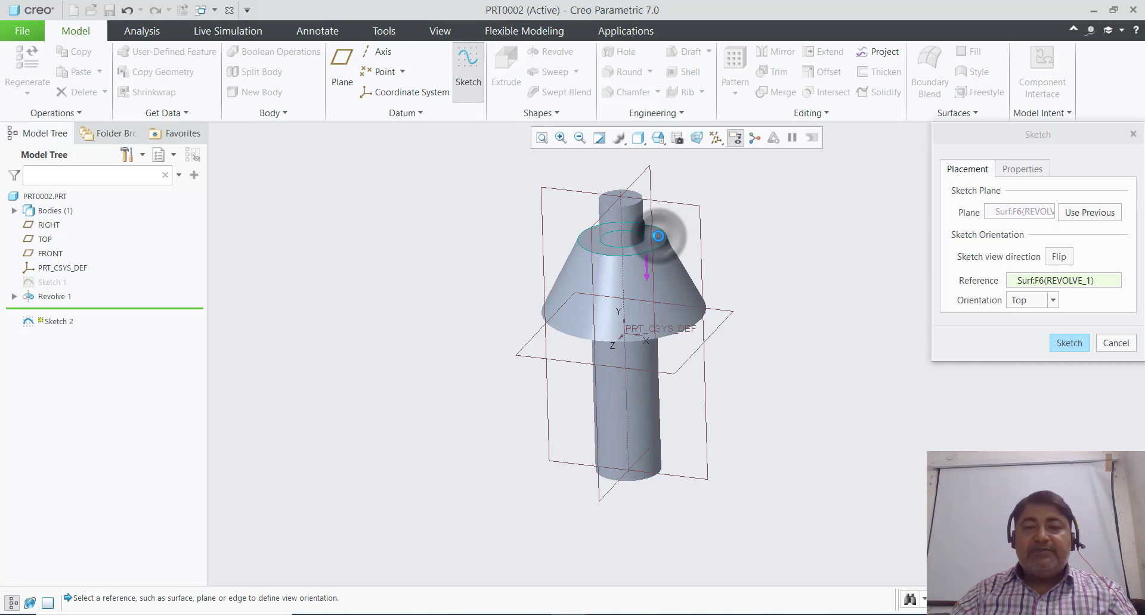
left_click(1076, 342)
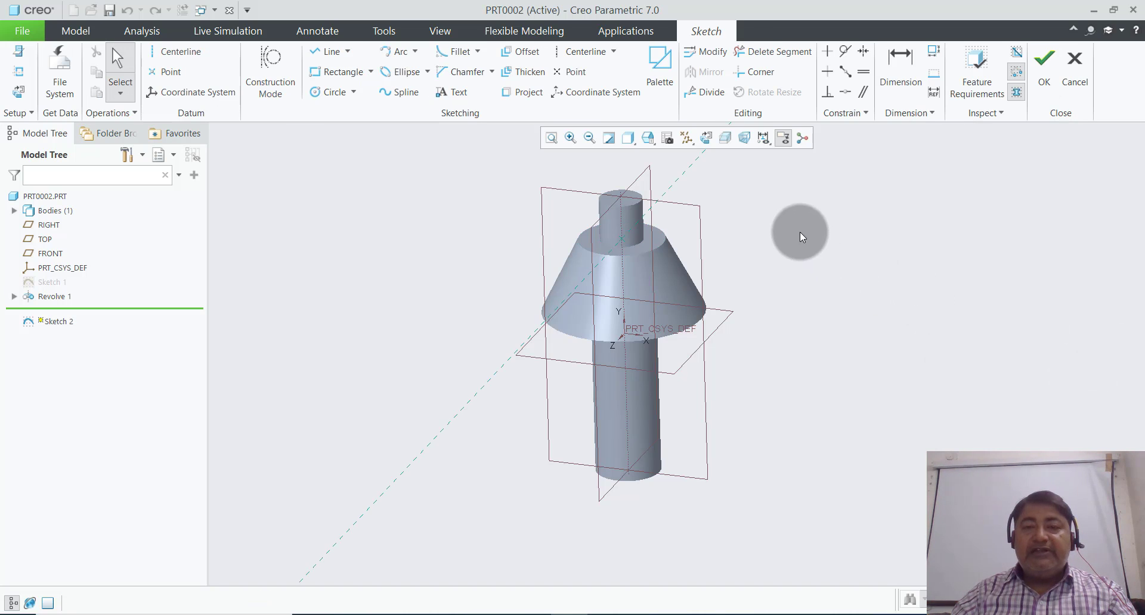
- In Sketch View, draw two concentric center-and-point circles at the sketch origin
left_click(709, 139)
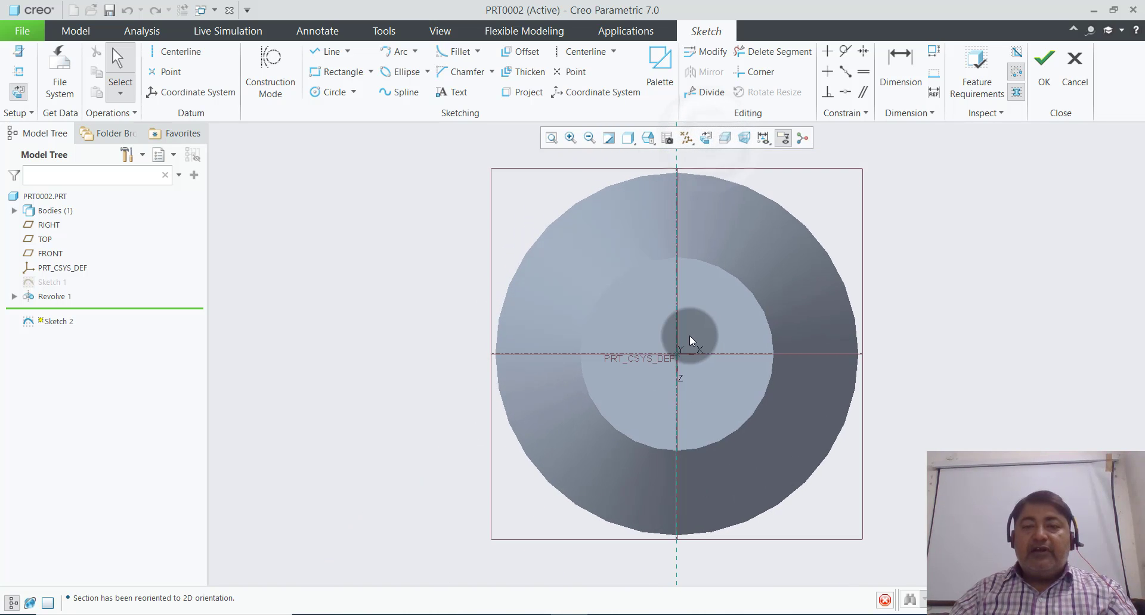
scroll(689, 335, "down", 2)
scroll(892, 334, "up", 1)
scroll(869, 348, "up", 1)
scroll(868, 348, "down", 1)
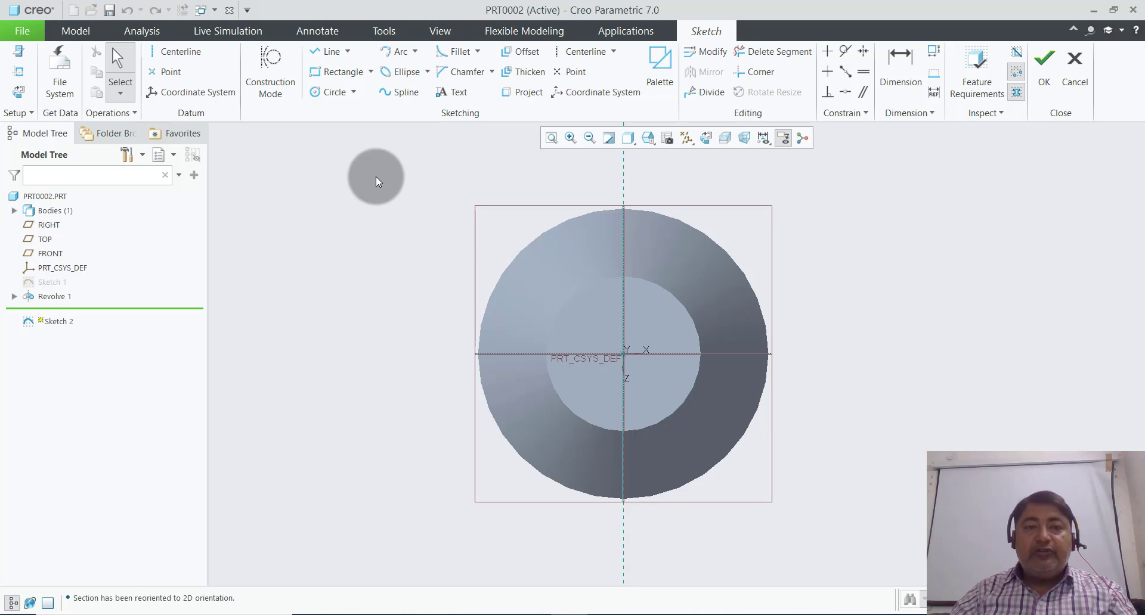
left_click(353, 93)
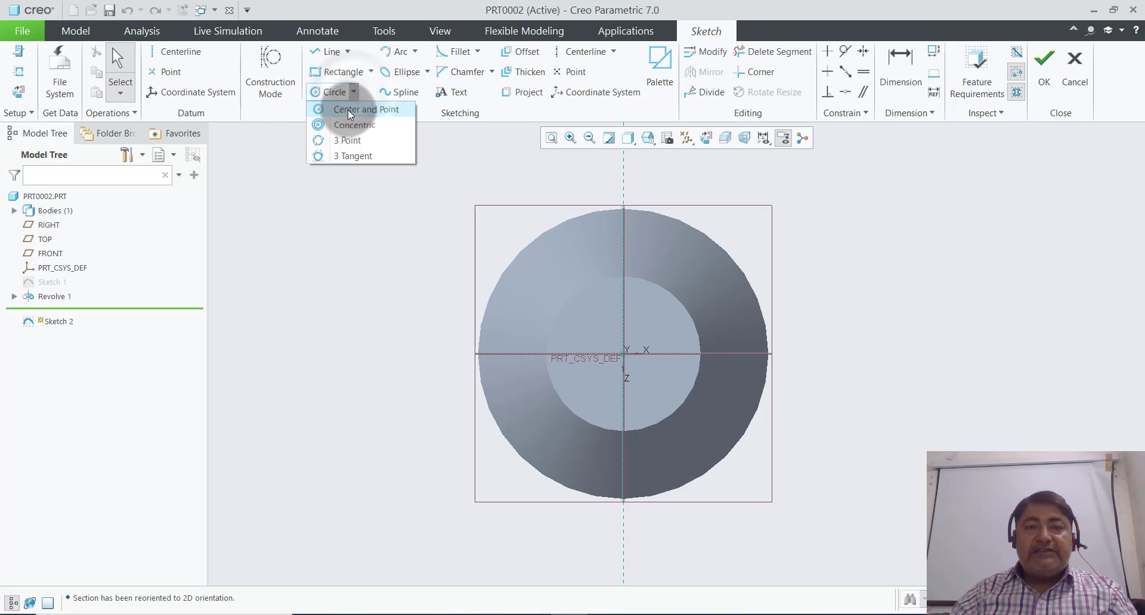
left_click(355, 110)
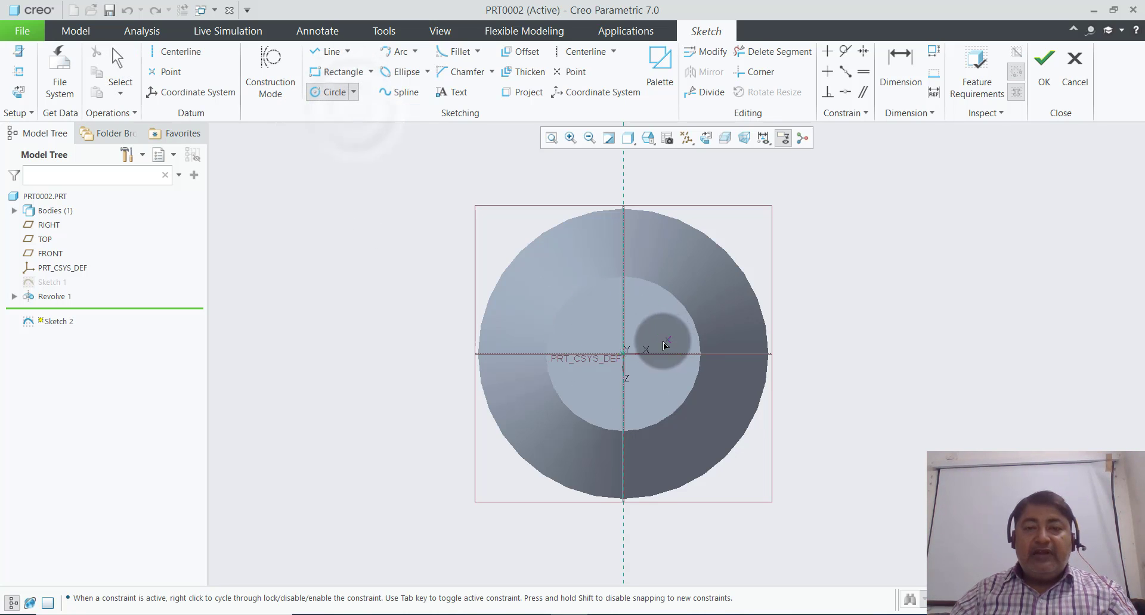
left_click(625, 357)
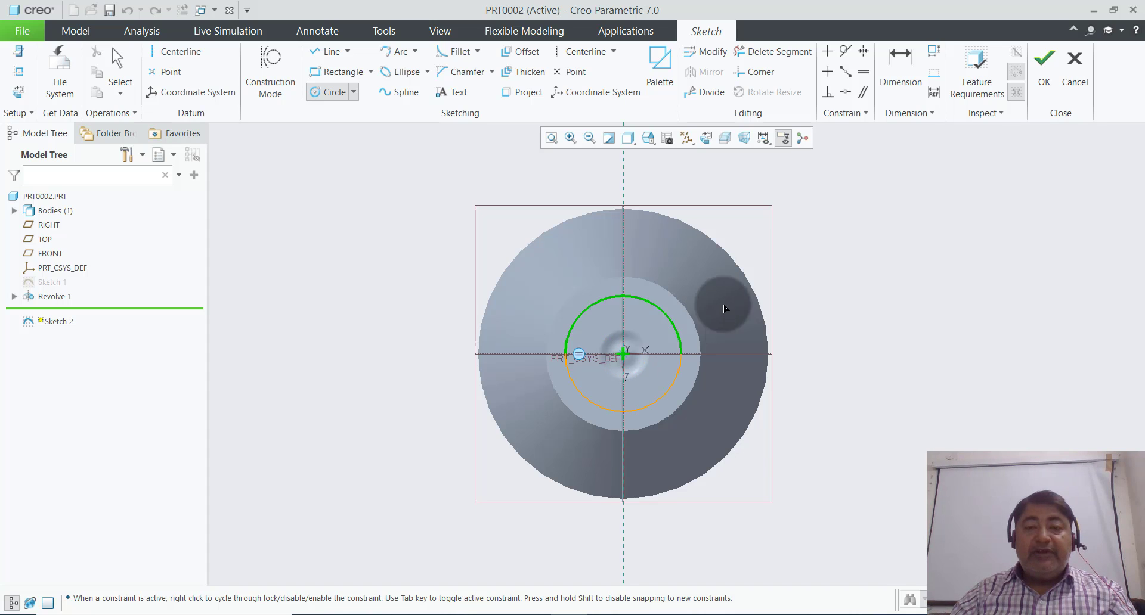
left_click(807, 287)
left_click(624, 354)
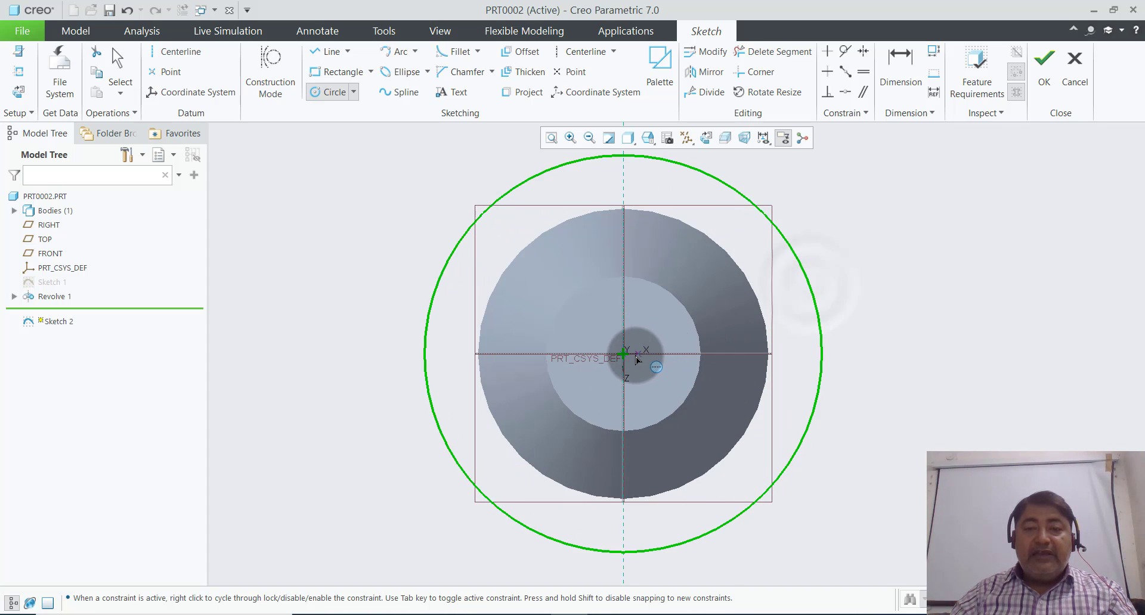
left_click(732, 285)
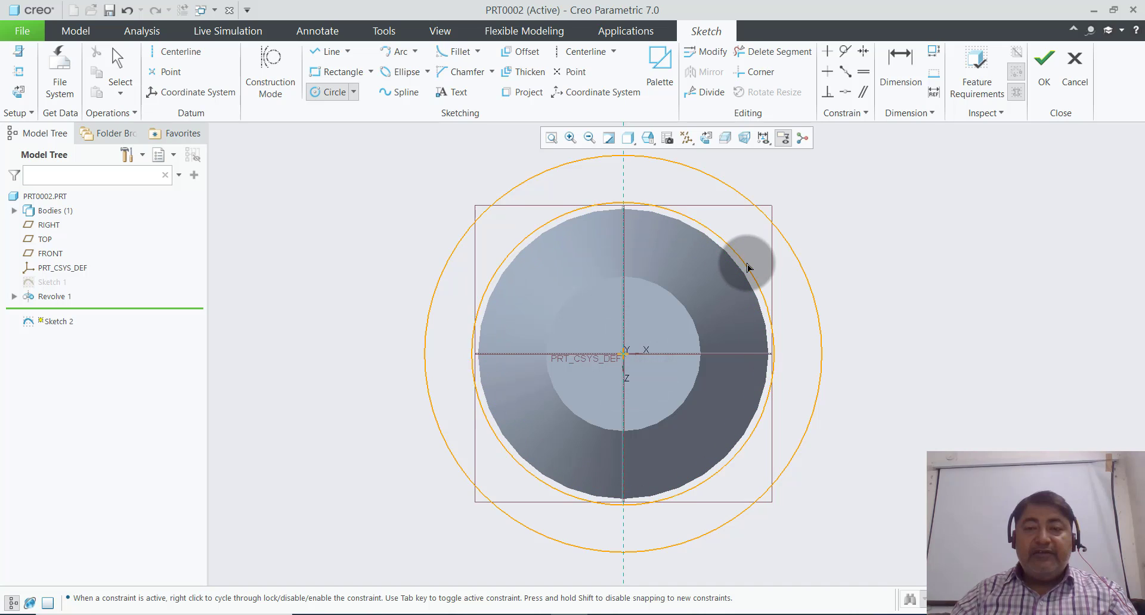
left_click_drag(735, 286, 758, 258)
middle_click(933, 323)
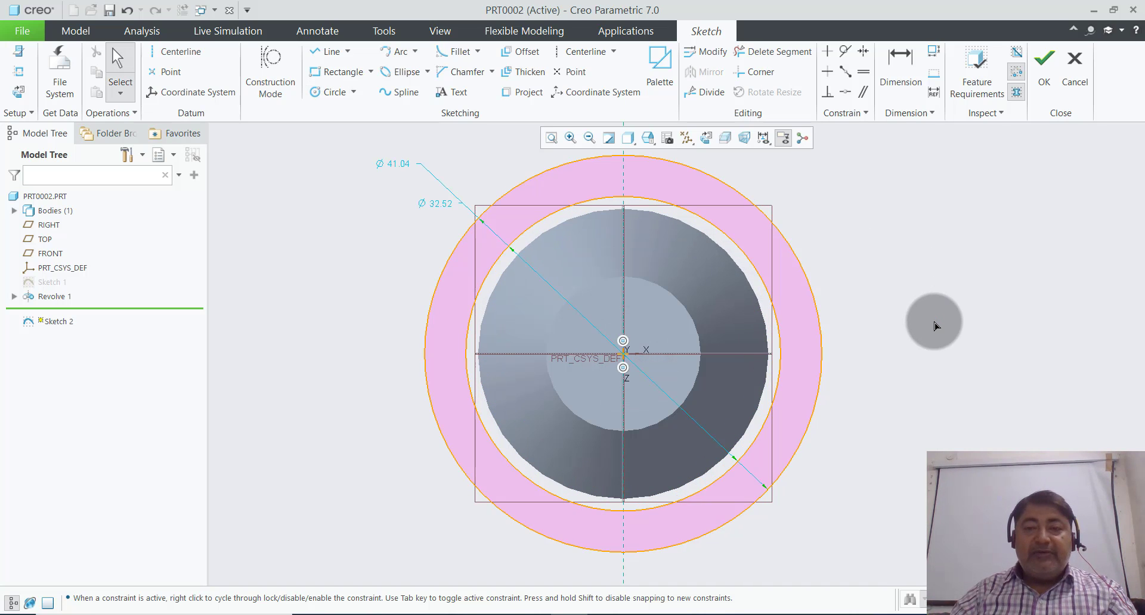
- Set the circle diameters to Ø30 and Ø9
left_click(541, 240)
left_click_drag(433, 210, 325, 255)
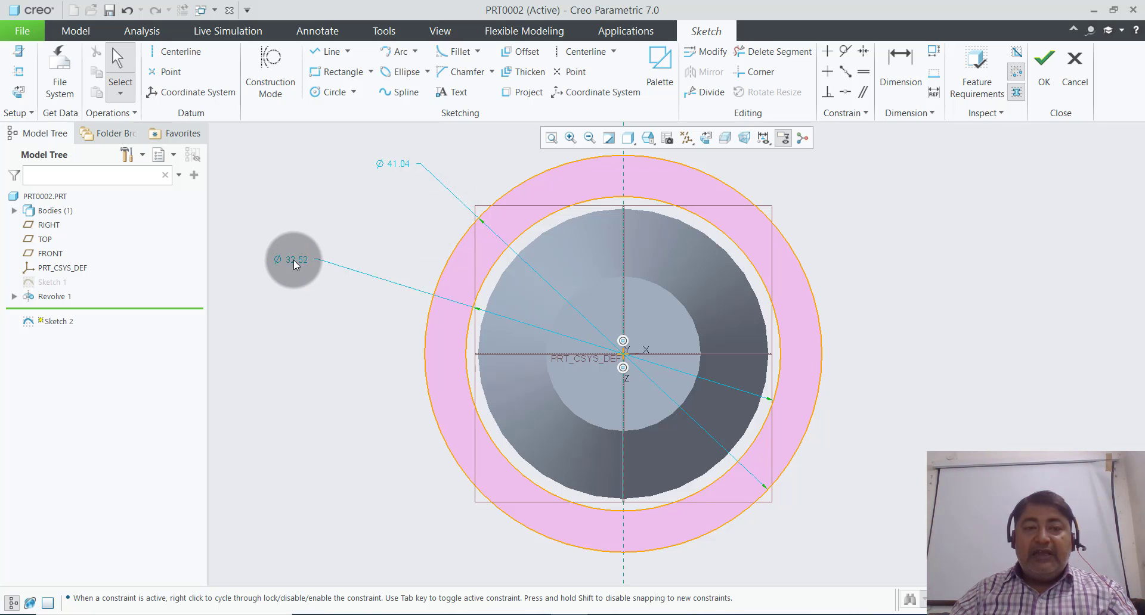
double_click(293, 260)
type("30")
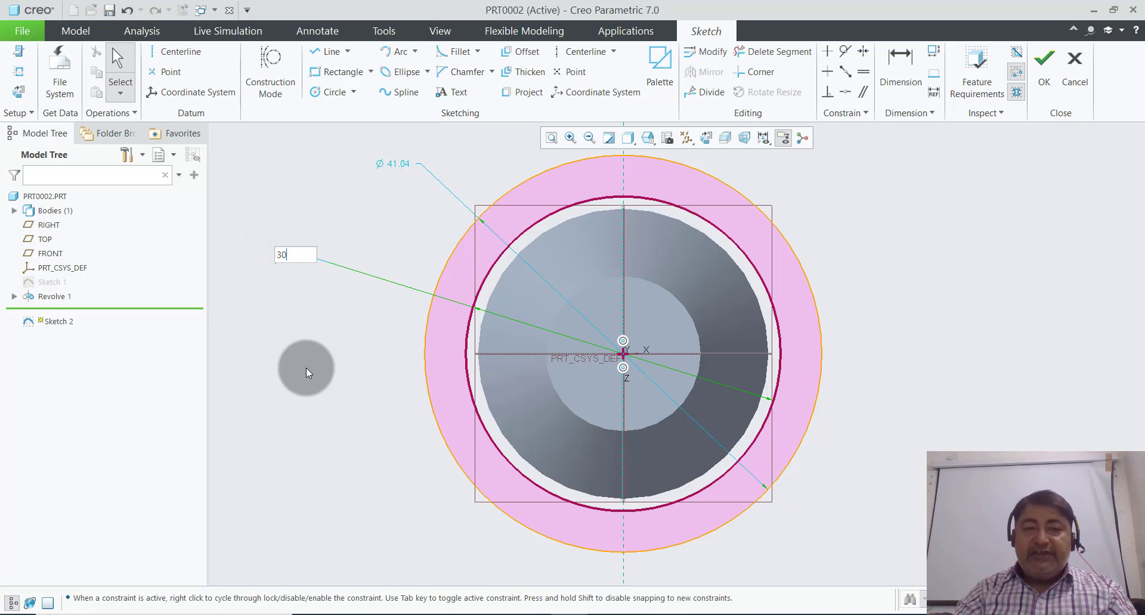
key("Return")
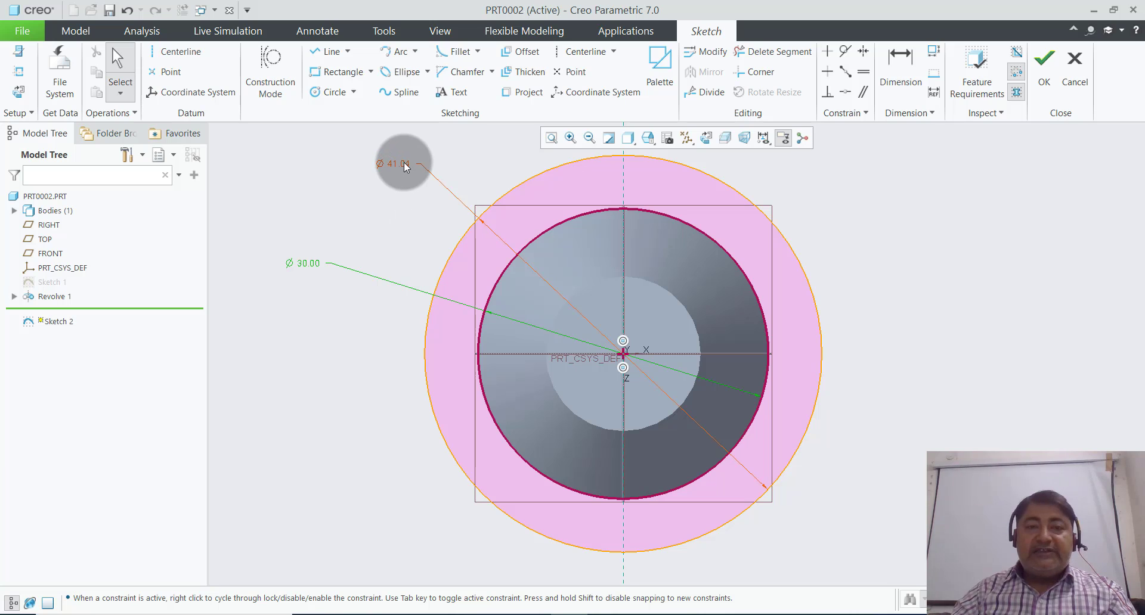
double_click(403, 162)
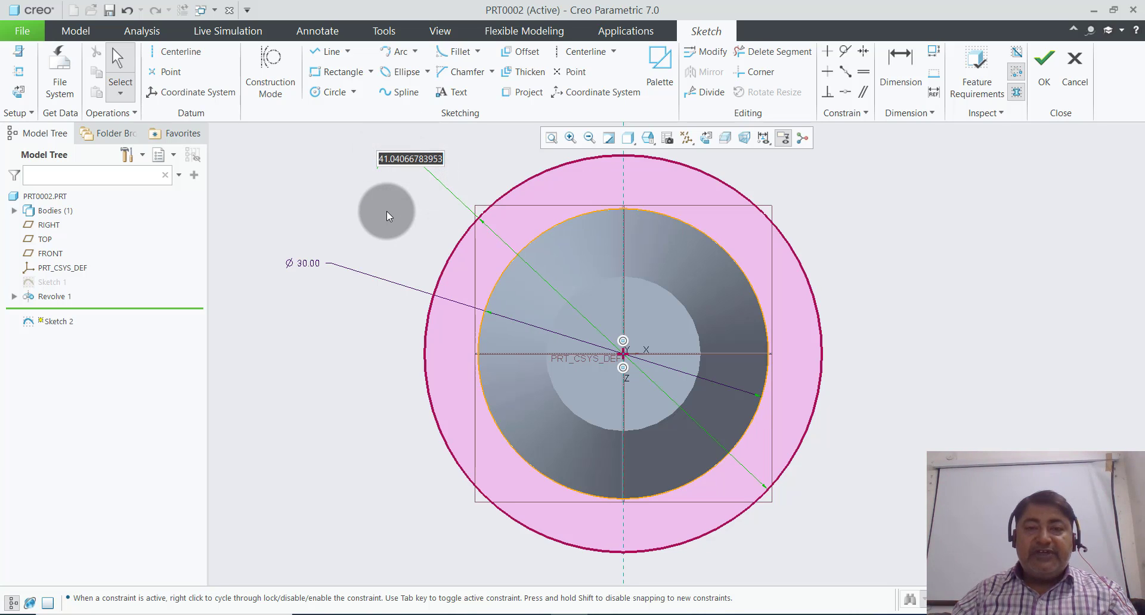
type("9")
key("Return")
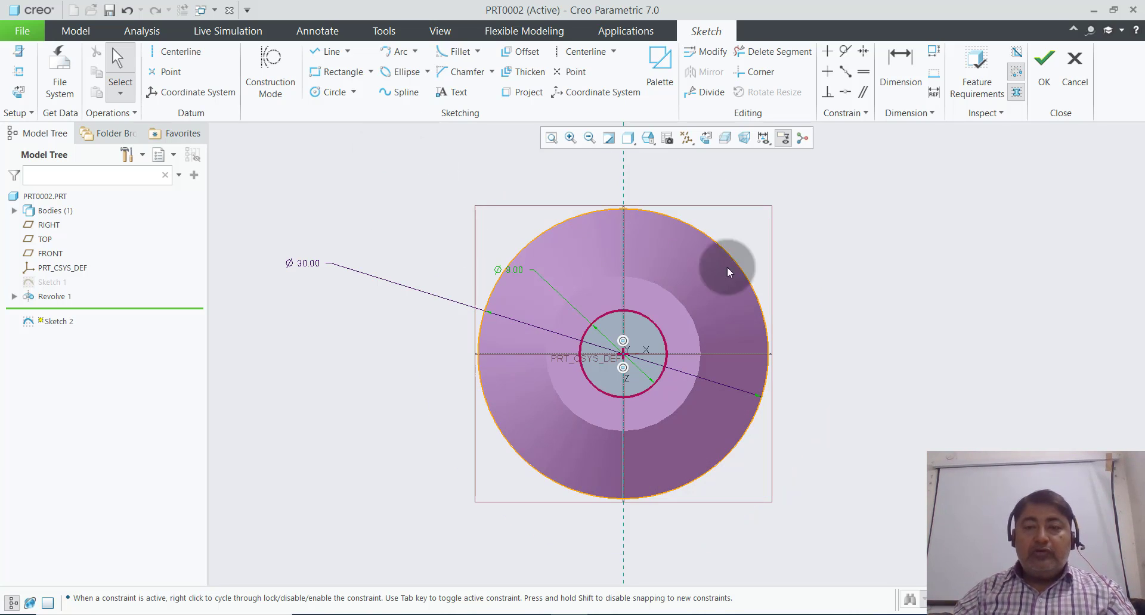
left_click(843, 250)
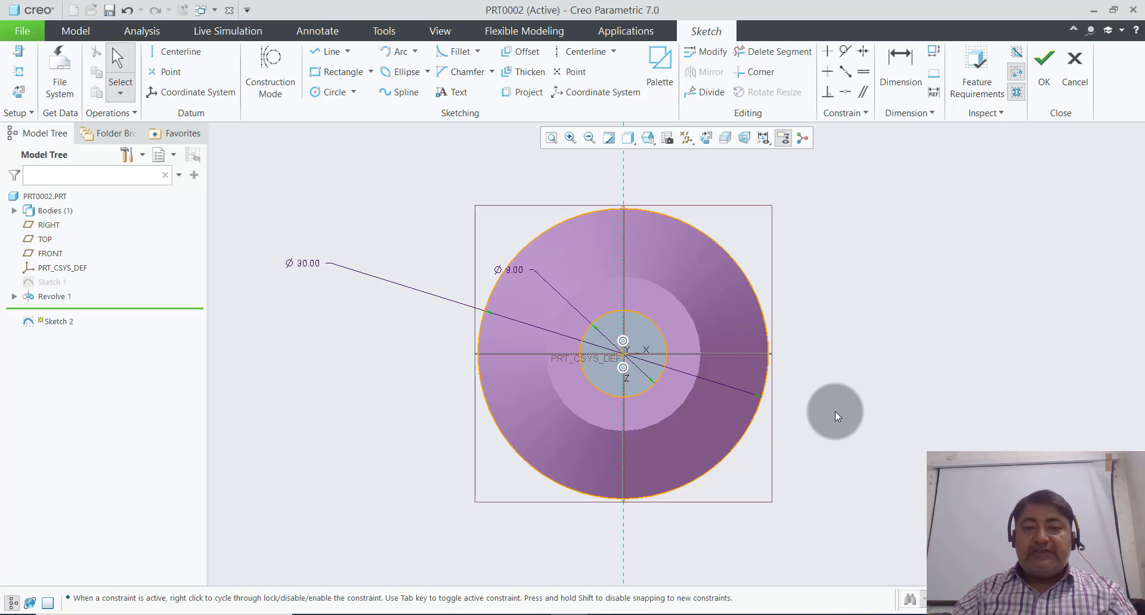
- Draw a line from the sketch origin sloping up and to the right past the circles
left_click(322, 52)
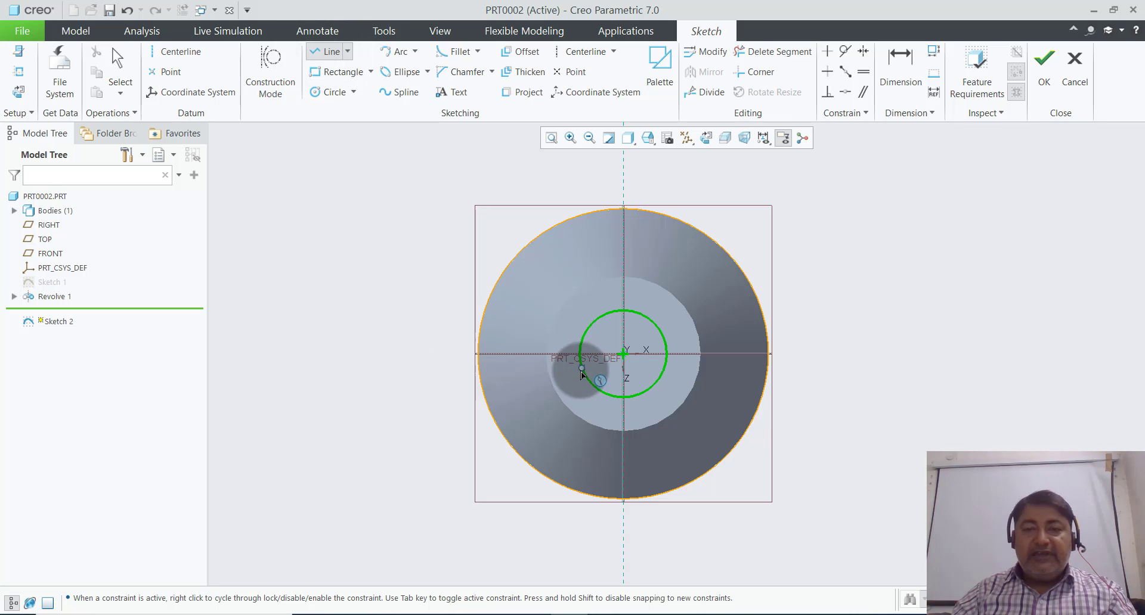
mouse_move(626, 364)
left_mouse_down()
mouse_move(833, 287)
mouse_move(815, 285)
left_mouse_up()
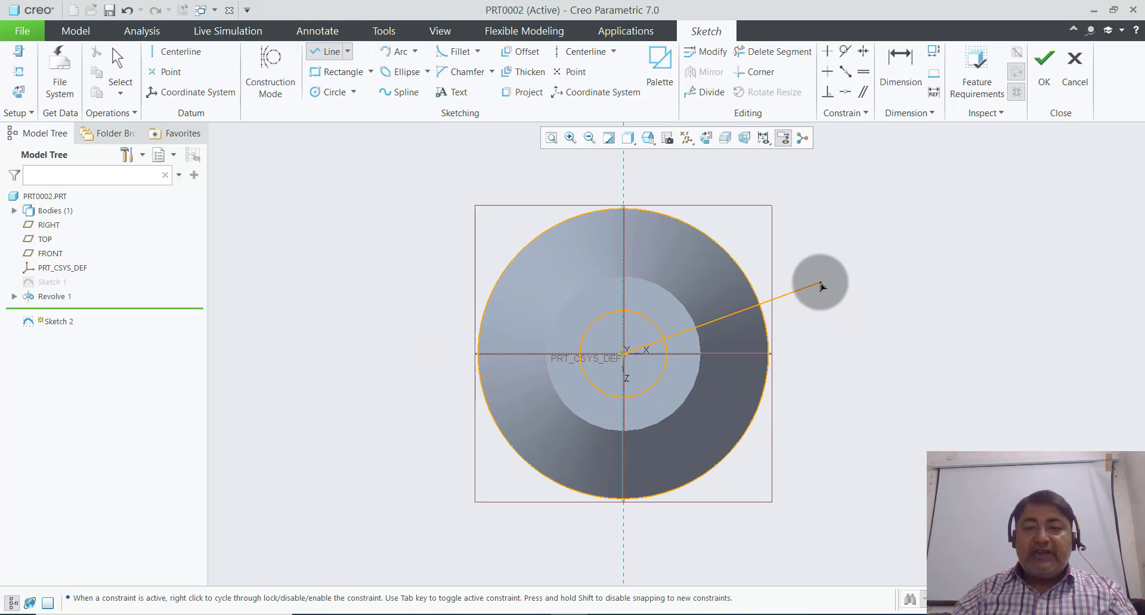
middle_click(862, 255)
middle_click(862, 258)
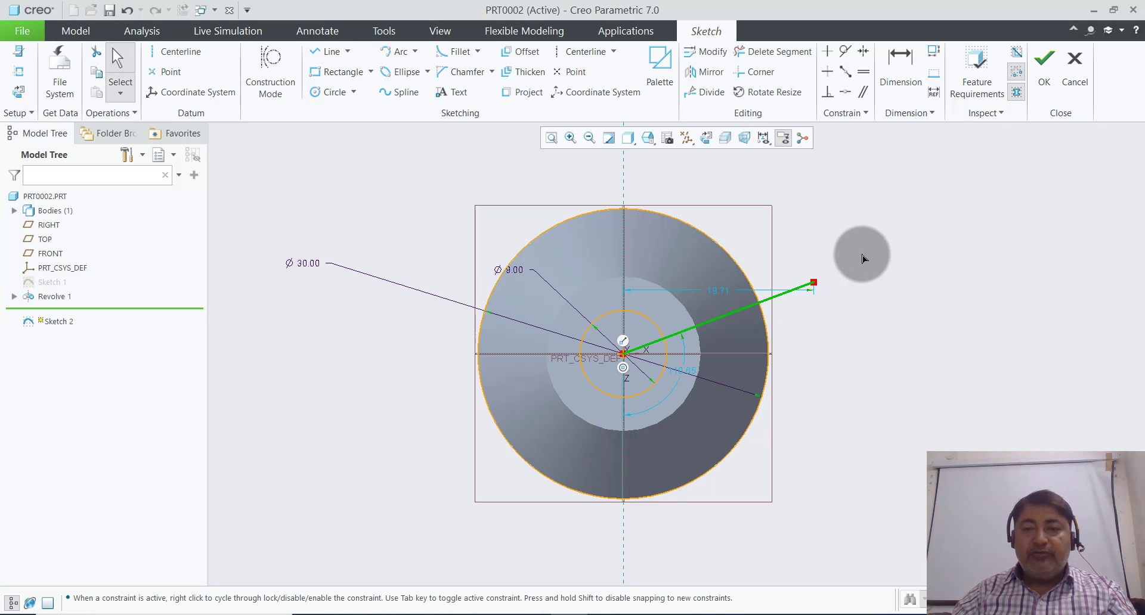
scroll(819, 356, "down", 2)
scroll(818, 354, "up", 2)
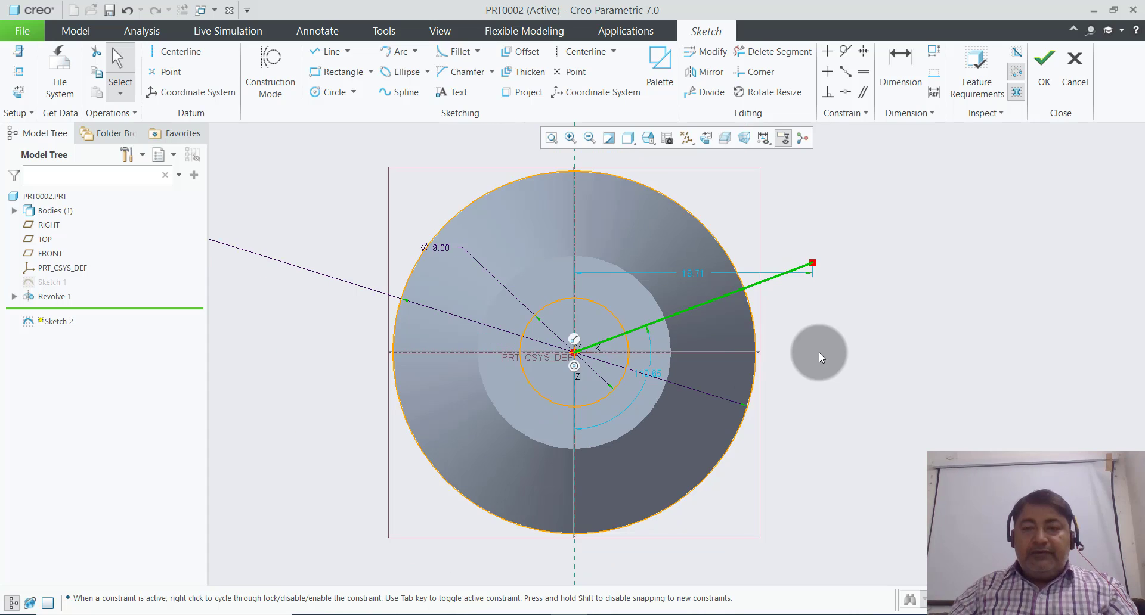
- Dimension the sloped line at 10° to the horizontal centerline
left_click(899, 70)
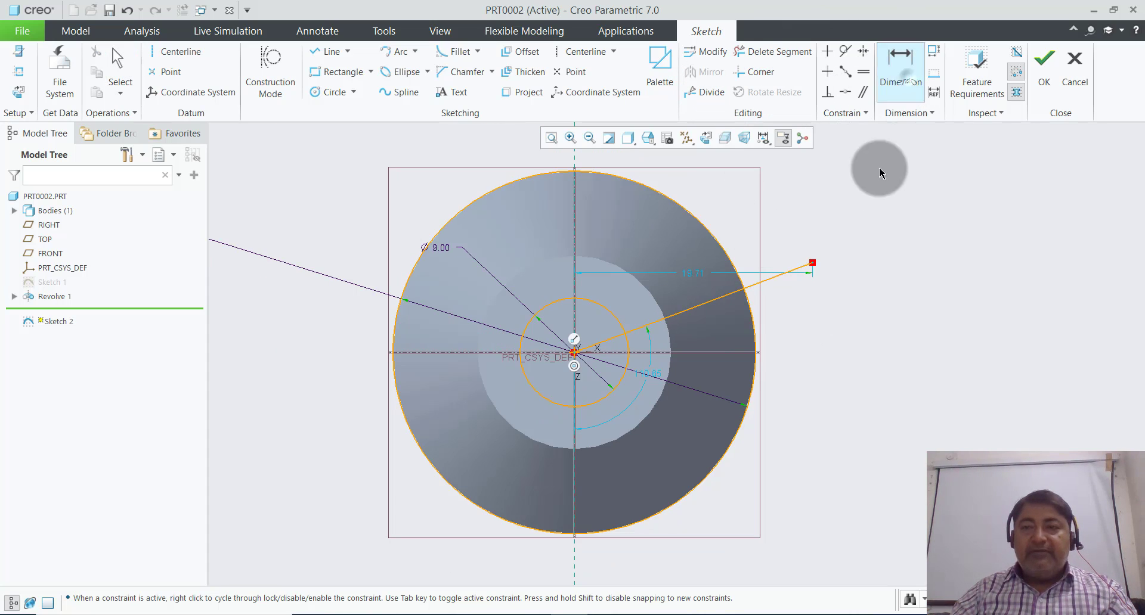
left_click(762, 289)
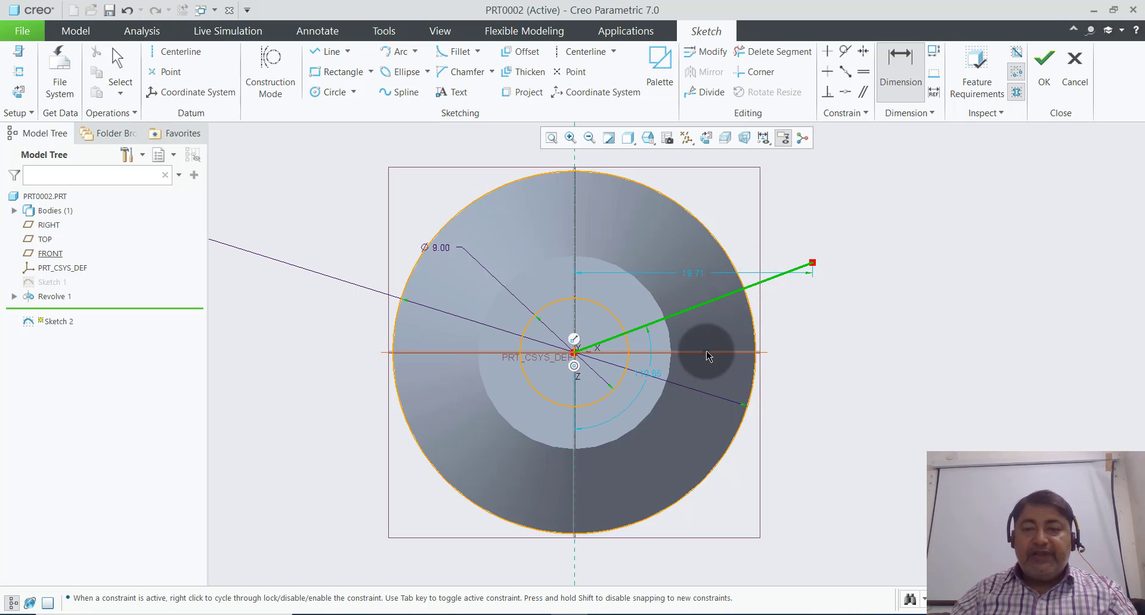
left_click(707, 352)
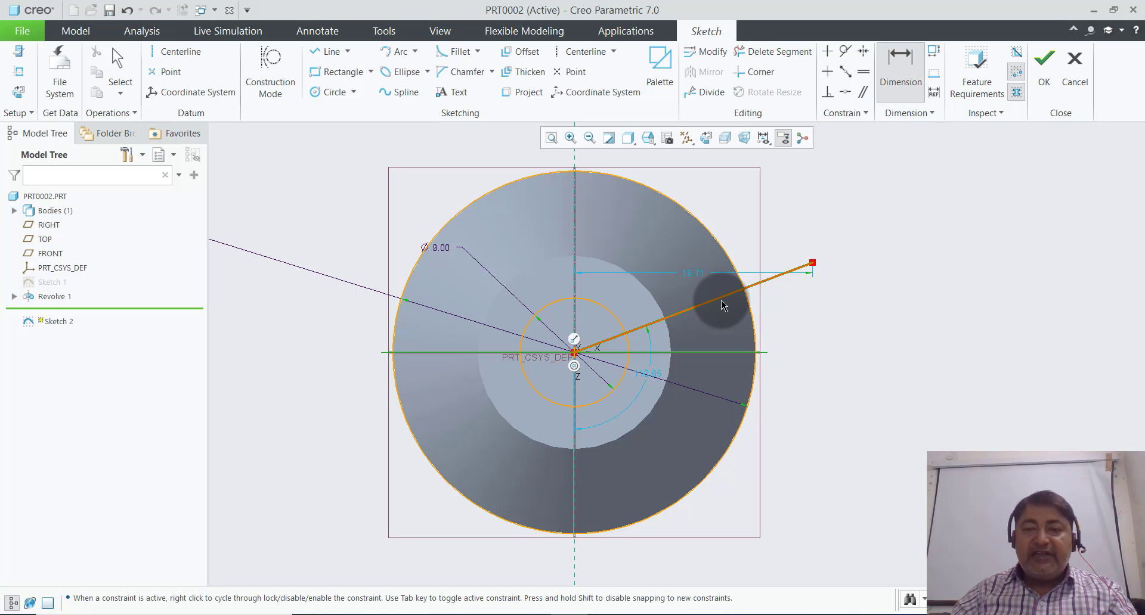
left_click(718, 352)
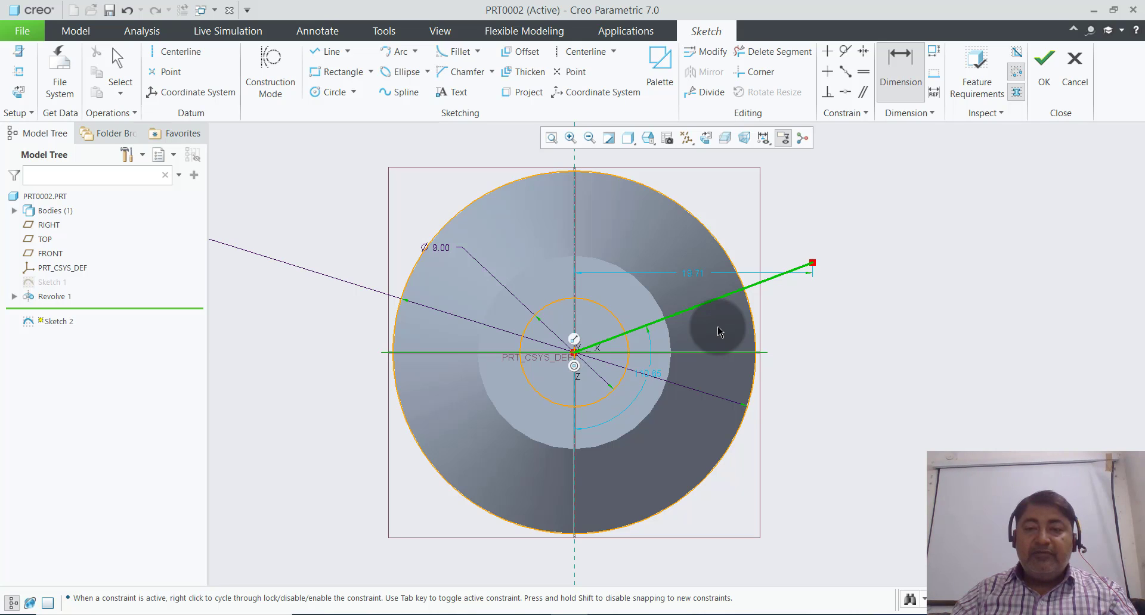
middle_click(720, 331)
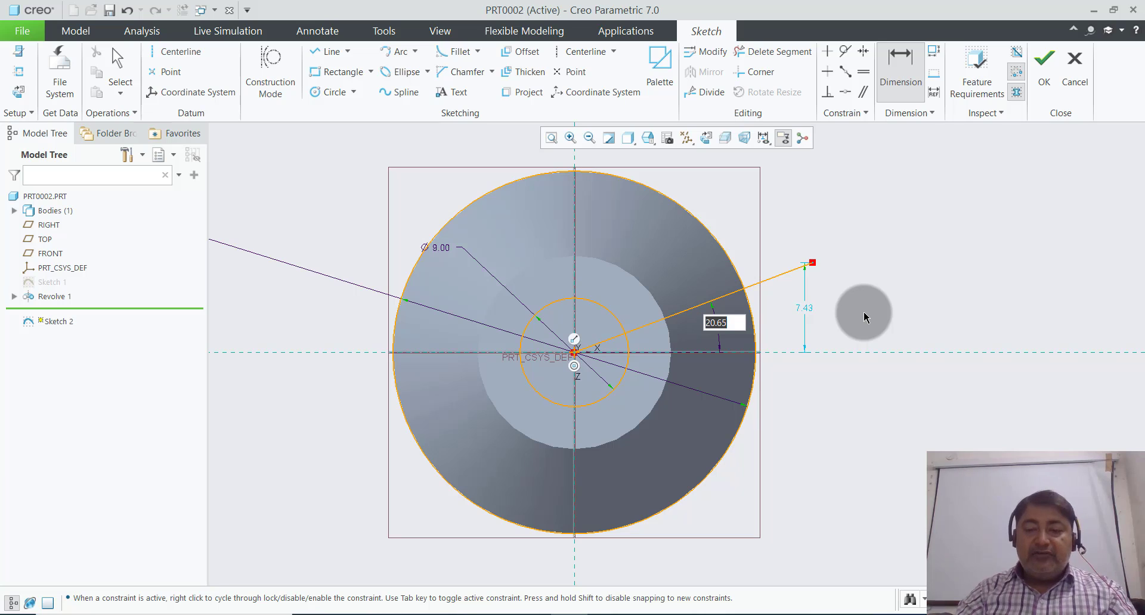
type("10")
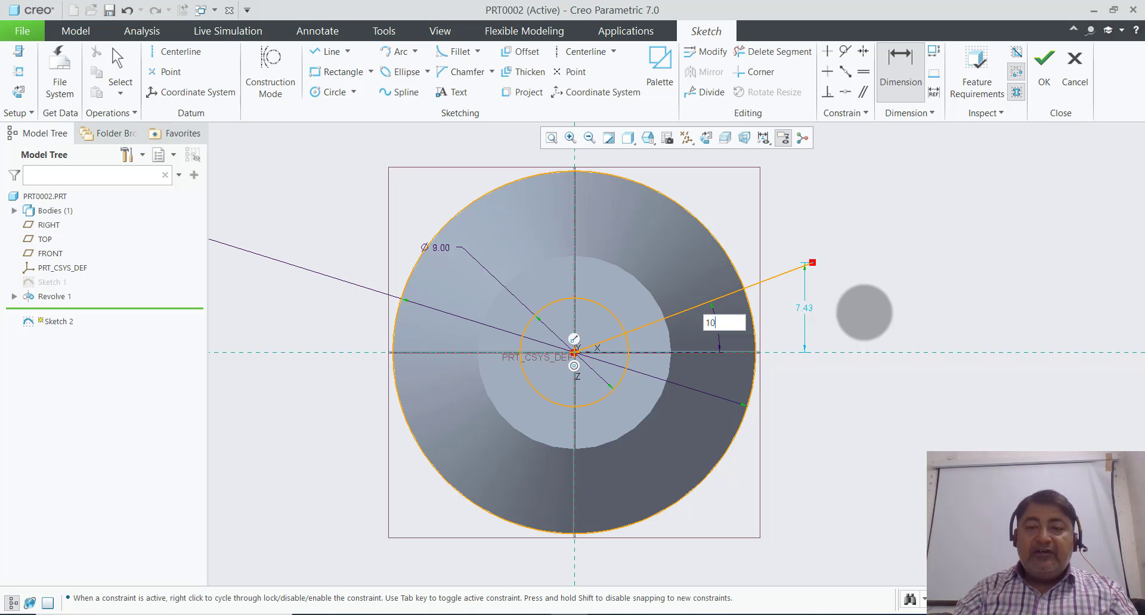
key("Return")
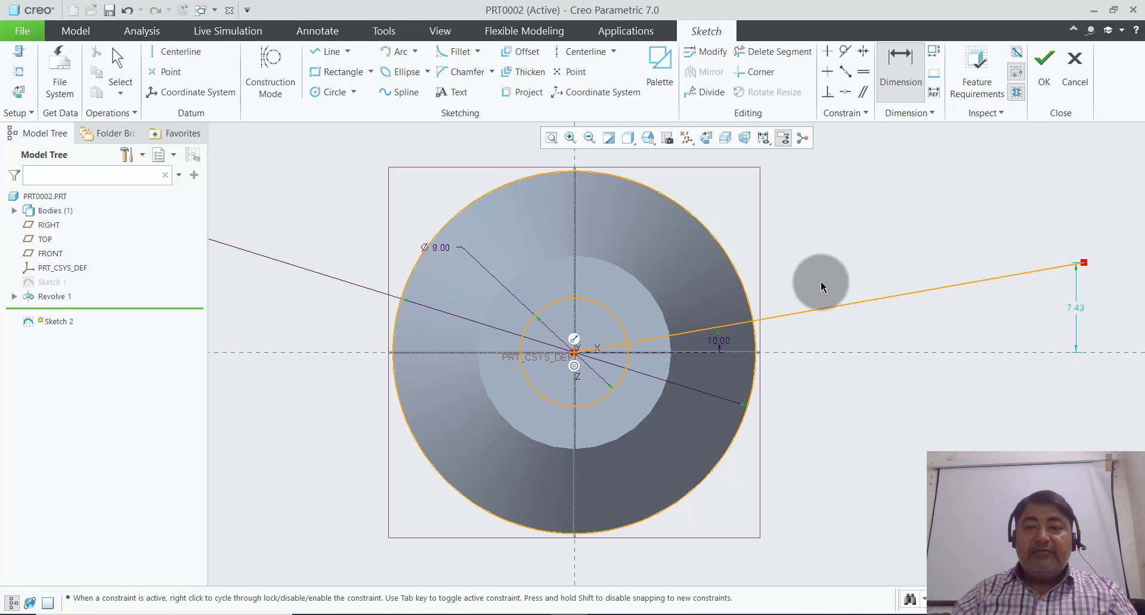
left_click(821, 311)
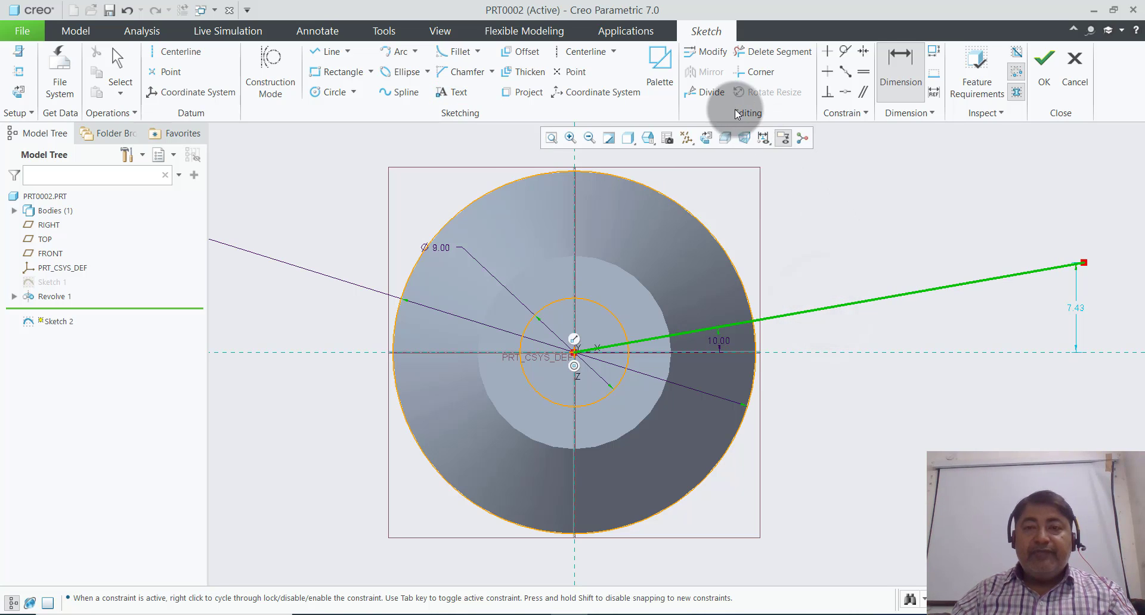
left_click(882, 182)
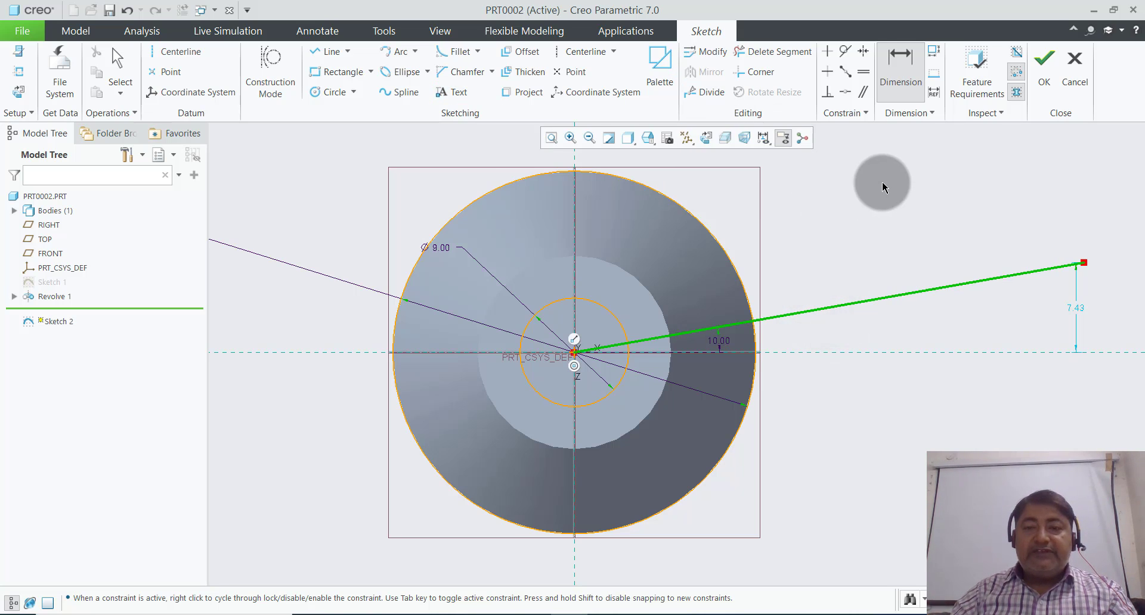
- Mirror the sloped line about the horizontal centerline
left_click(851, 303)
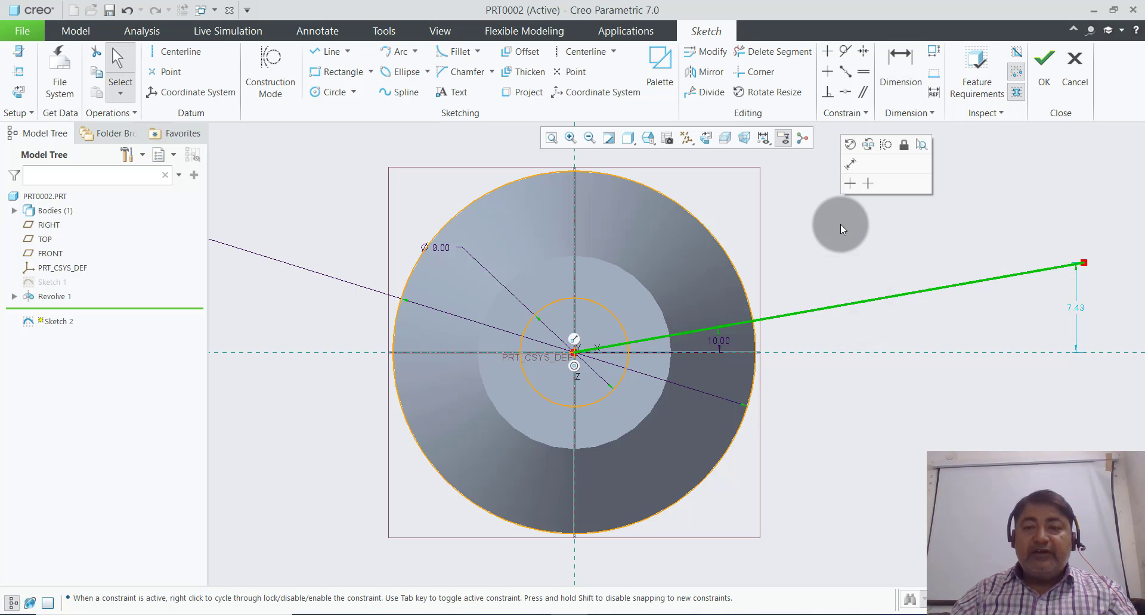
left_click(703, 74)
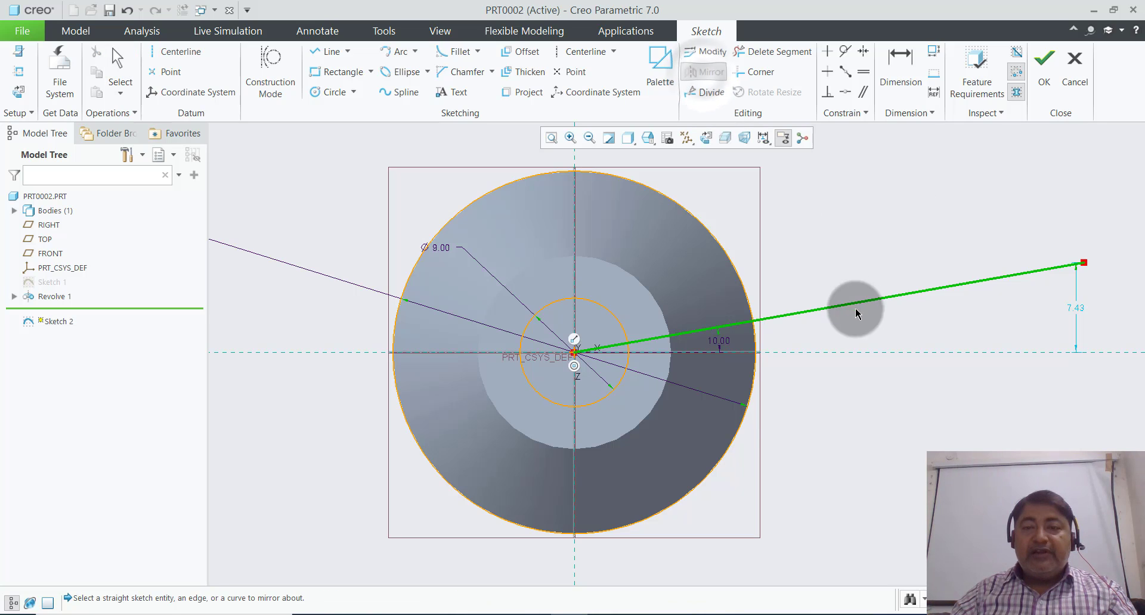
left_click(838, 352)
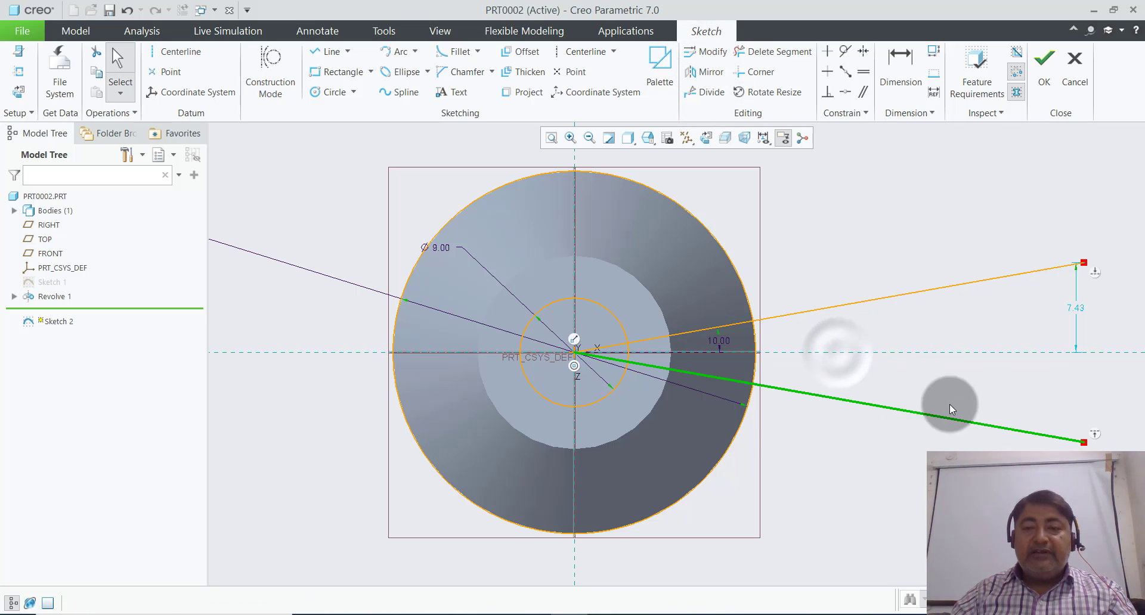
left_click(924, 417)
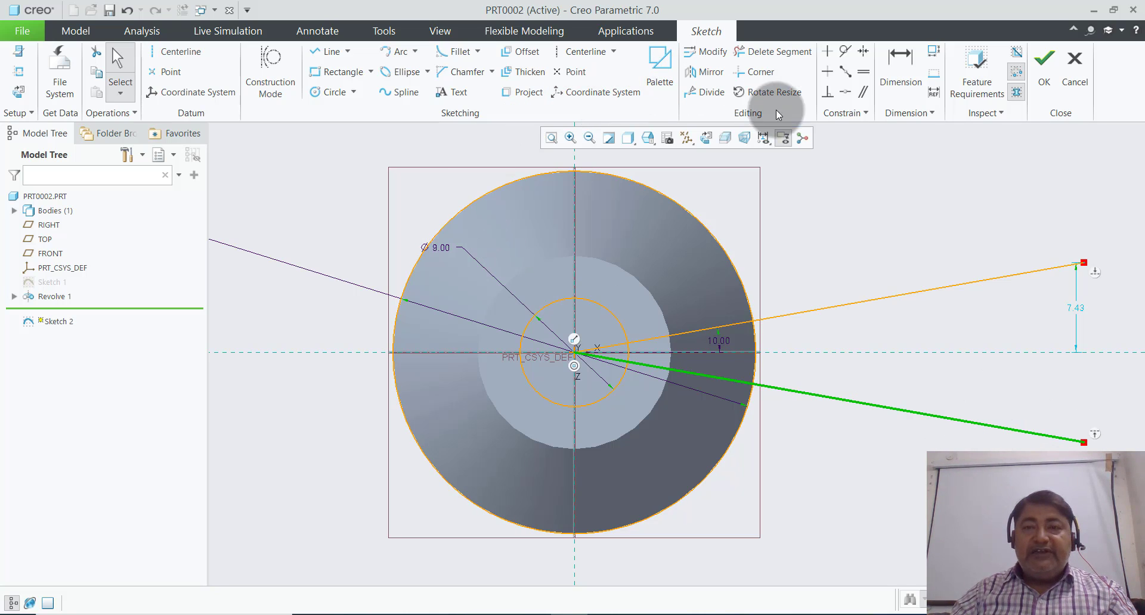
- Trim the extra arcs and line stubs into a closed wedge outline and finish Sketch 2
left_click(771, 54)
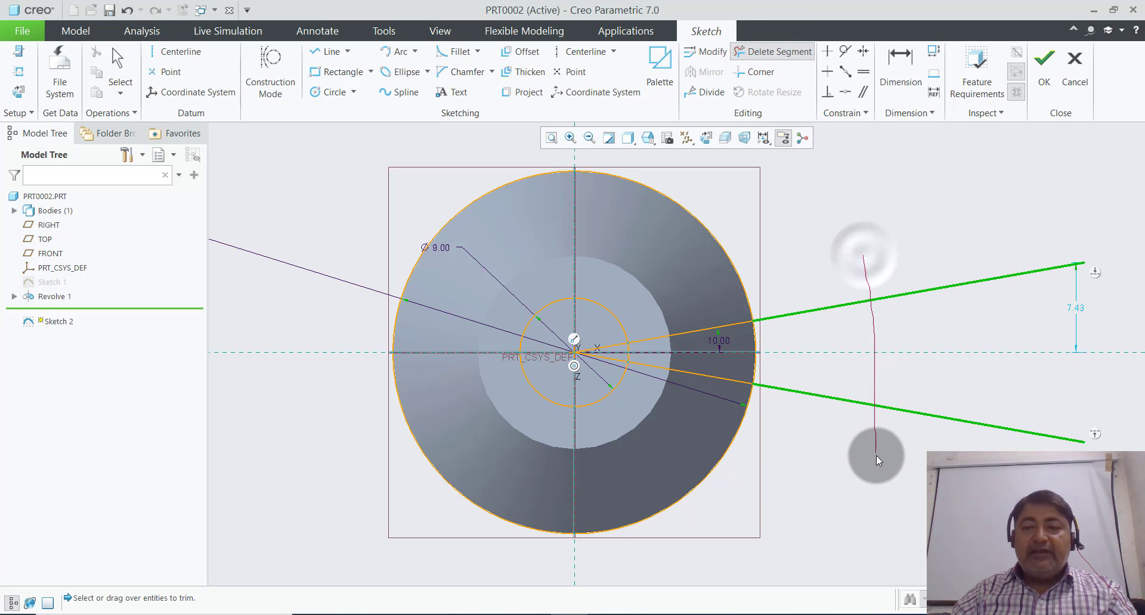
left_click_drag(875, 341, 875, 455)
scroll(653, 440, "down", 2)
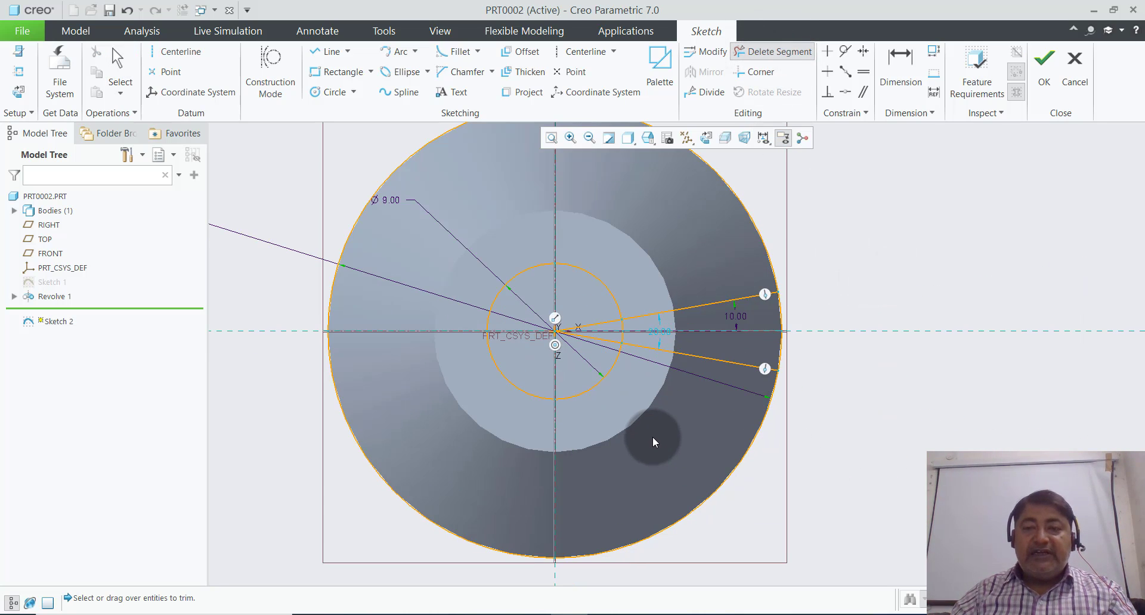
scroll(652, 433, "up", 1)
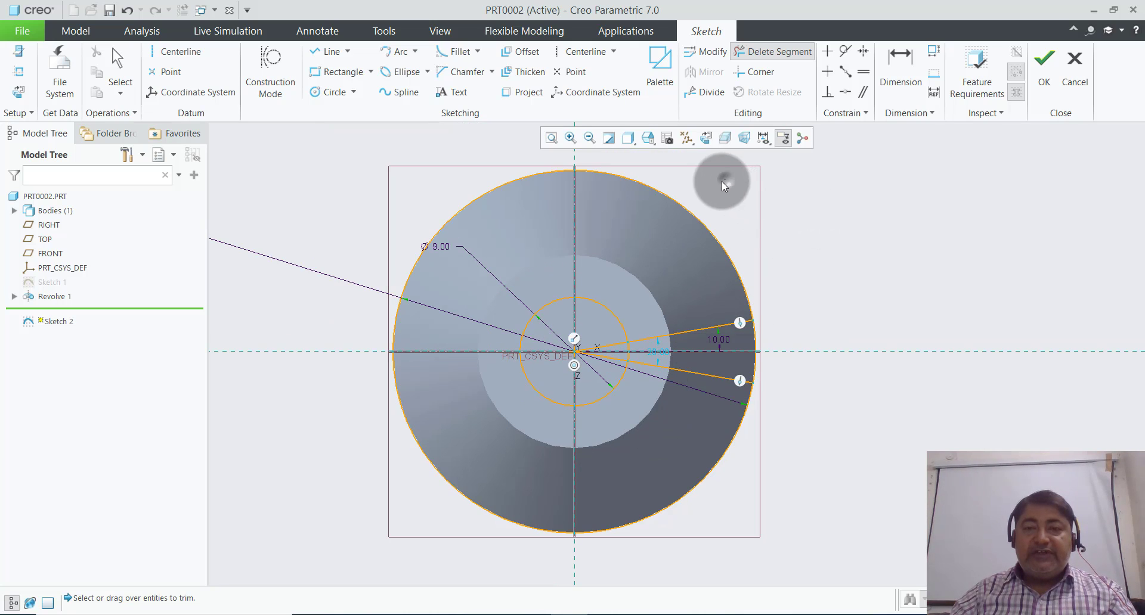
mouse_move(724, 179)
left_mouse_down()
mouse_move(651, 232)
mouse_move(479, 471)
left_mouse_up()
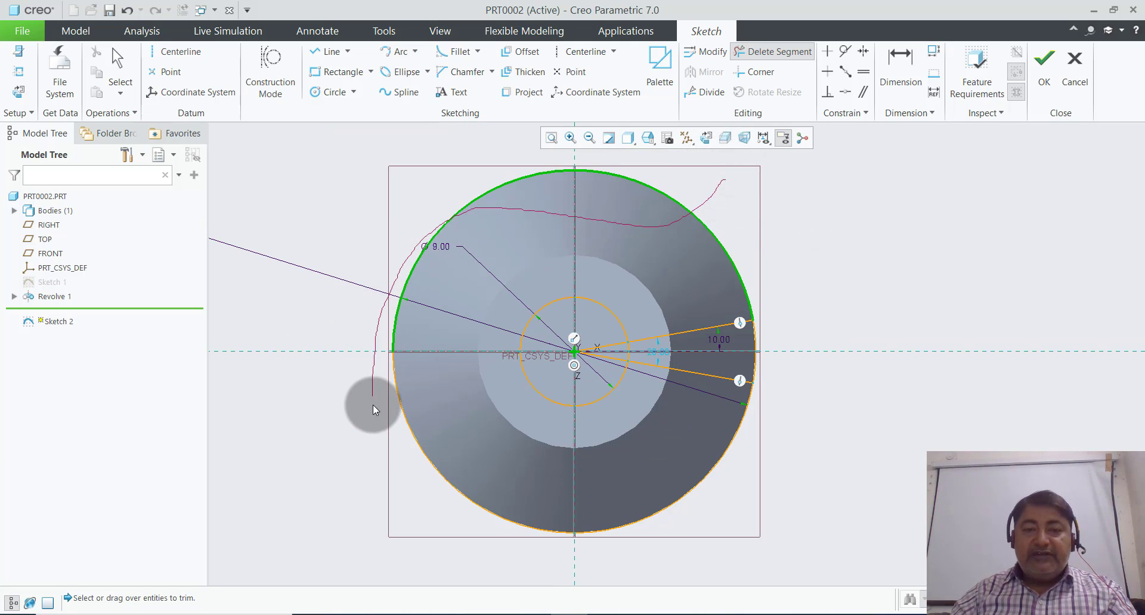
left_click_drag(478, 470, 811, 382)
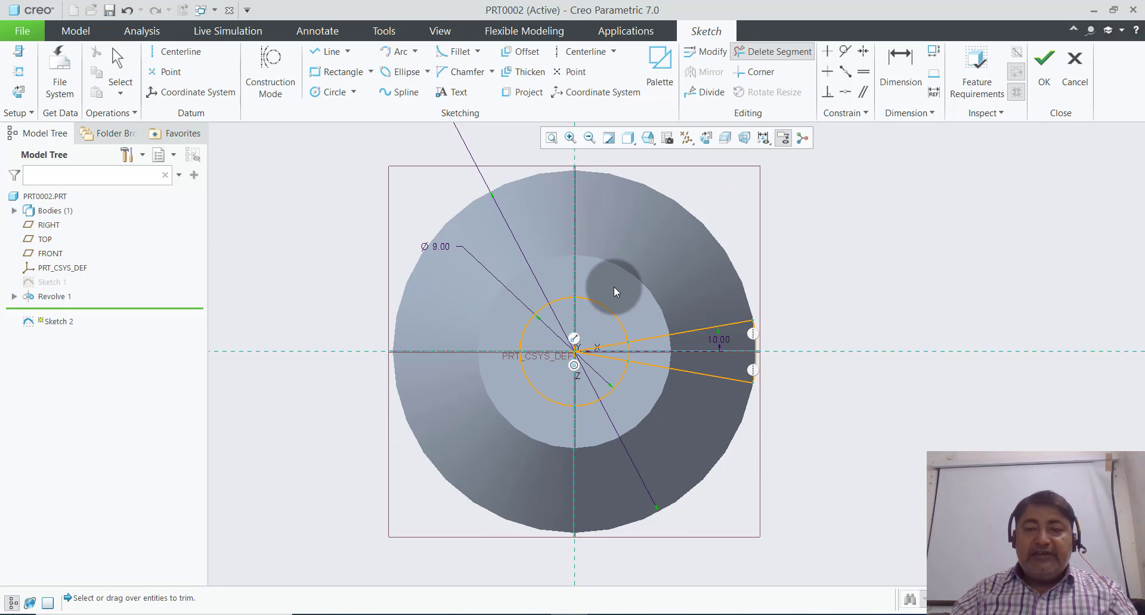
left_click_drag(614, 288, 559, 405)
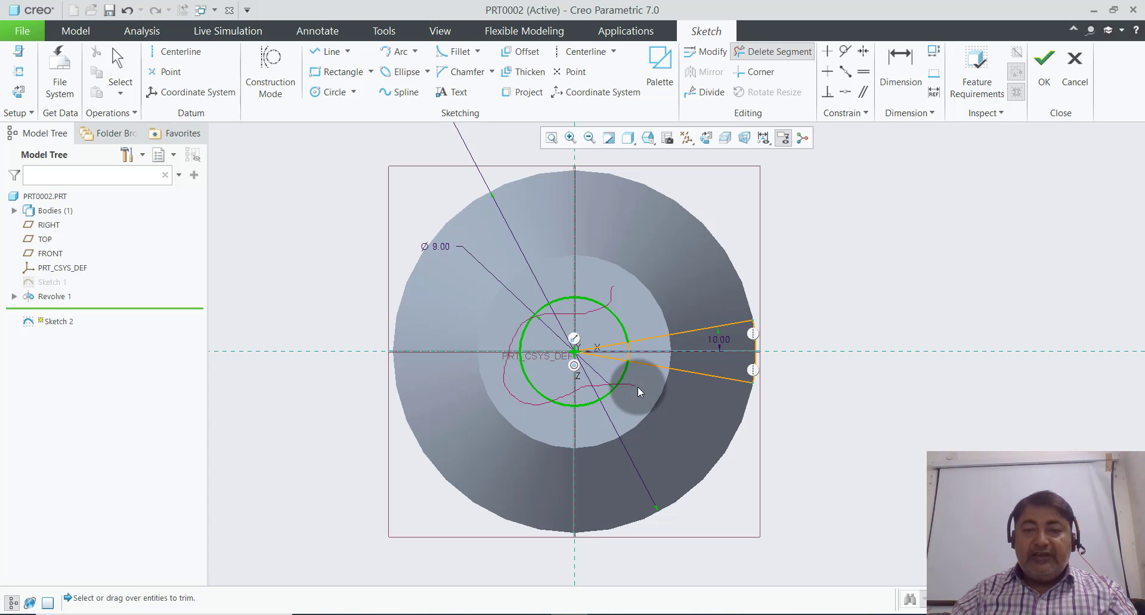
left_click_drag(558, 405, 614, 389)
scroll(614, 389, "up", 2)
left_click_drag(598, 278, 601, 373)
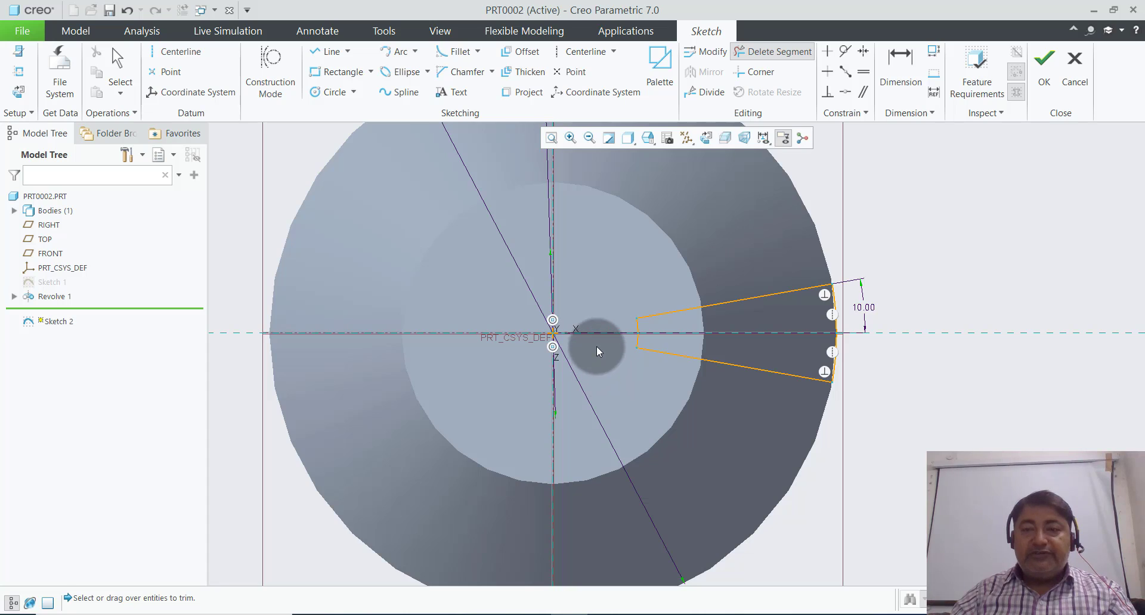
scroll(596, 350, "down", 2)
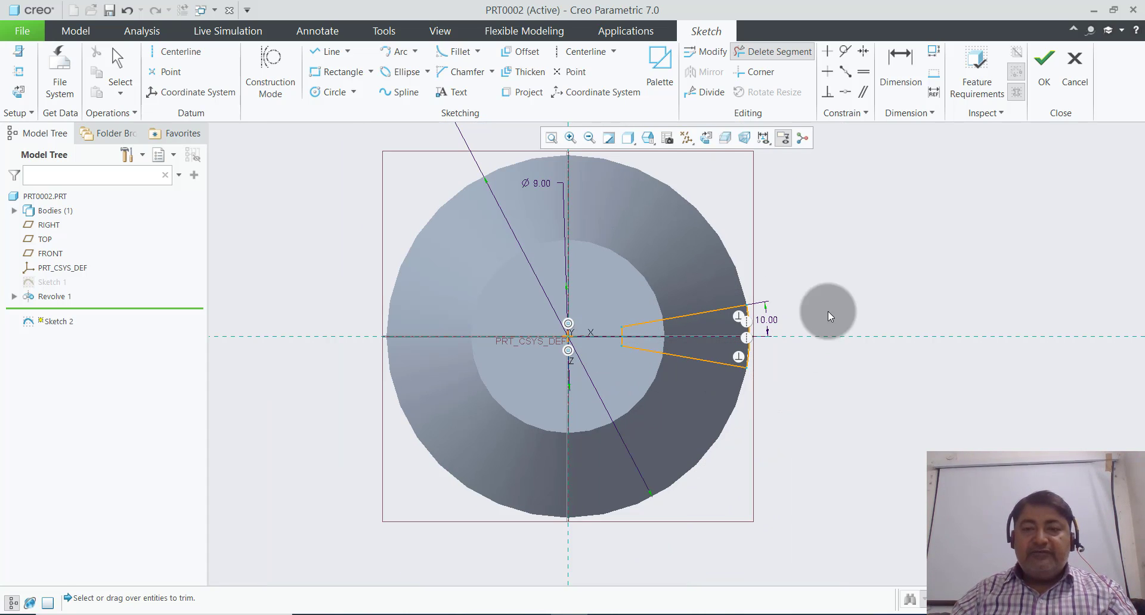
left_click(1047, 83)
- Start an extrusion from Sketch 2 with an initial depth of 9
mouse_move(810, 438)
middle_mouse_down()
mouse_move(807, 413)
mouse_move(750, 359)
middle_mouse_up()
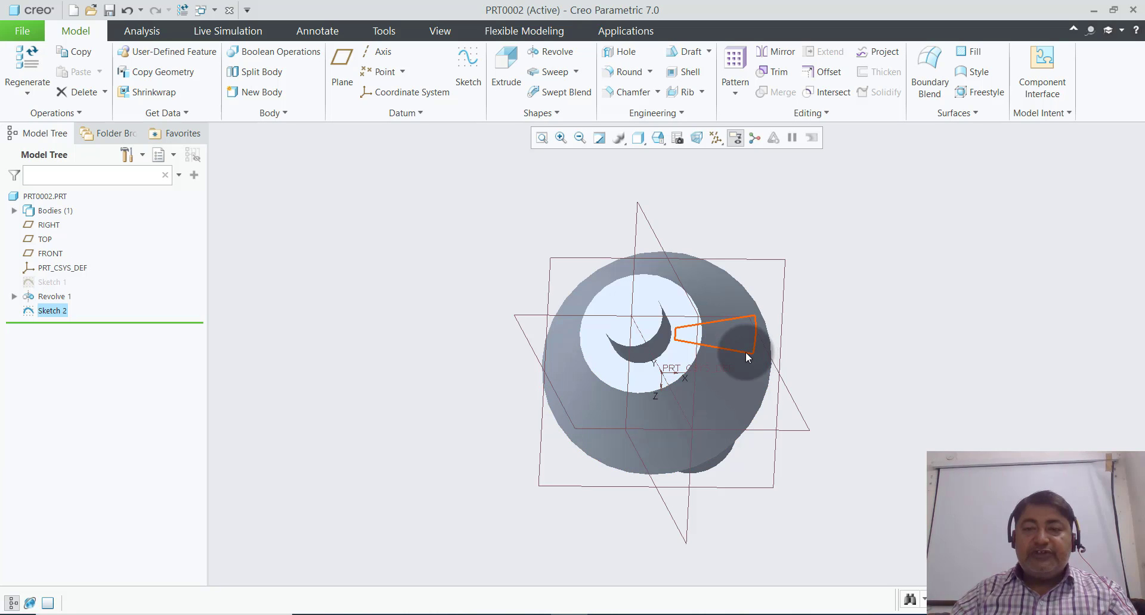
left_click(745, 352)
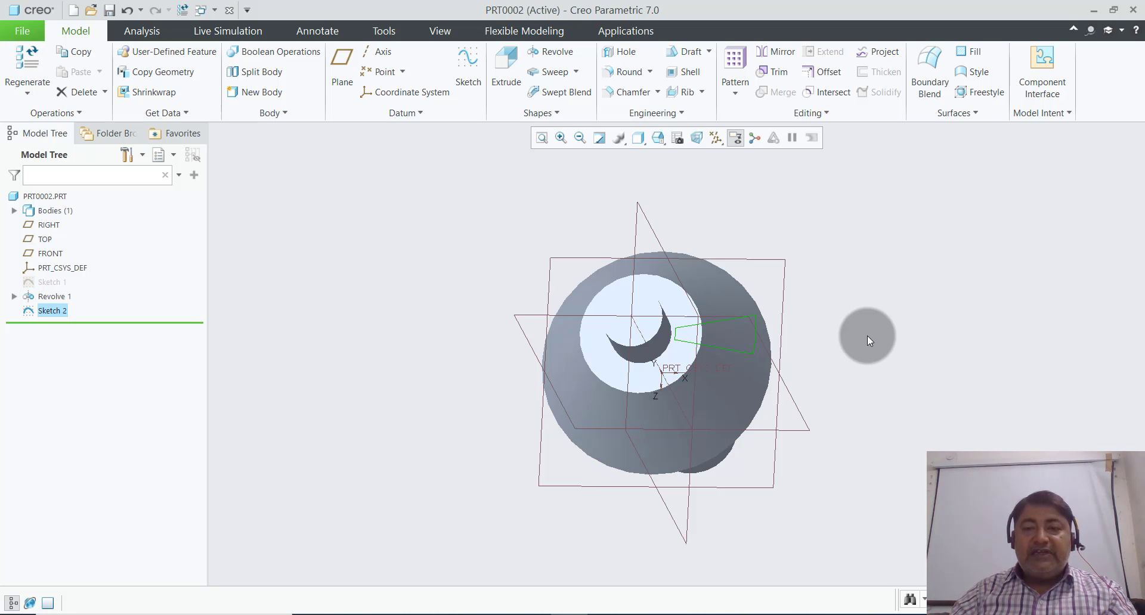
scroll(851, 313, "up", 2)
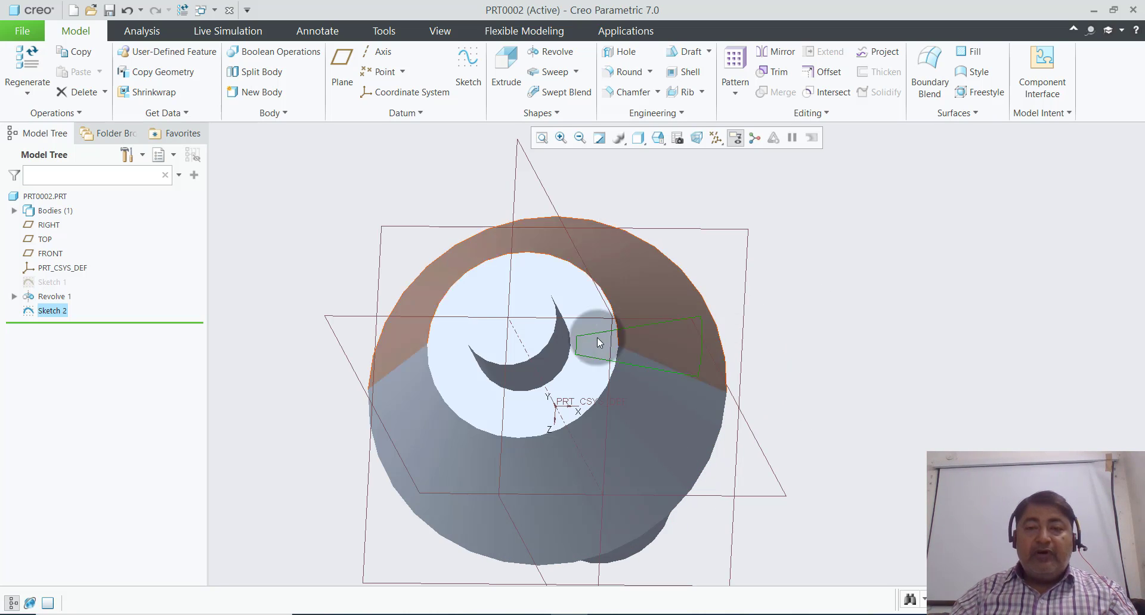
scroll(746, 299, "down", 2)
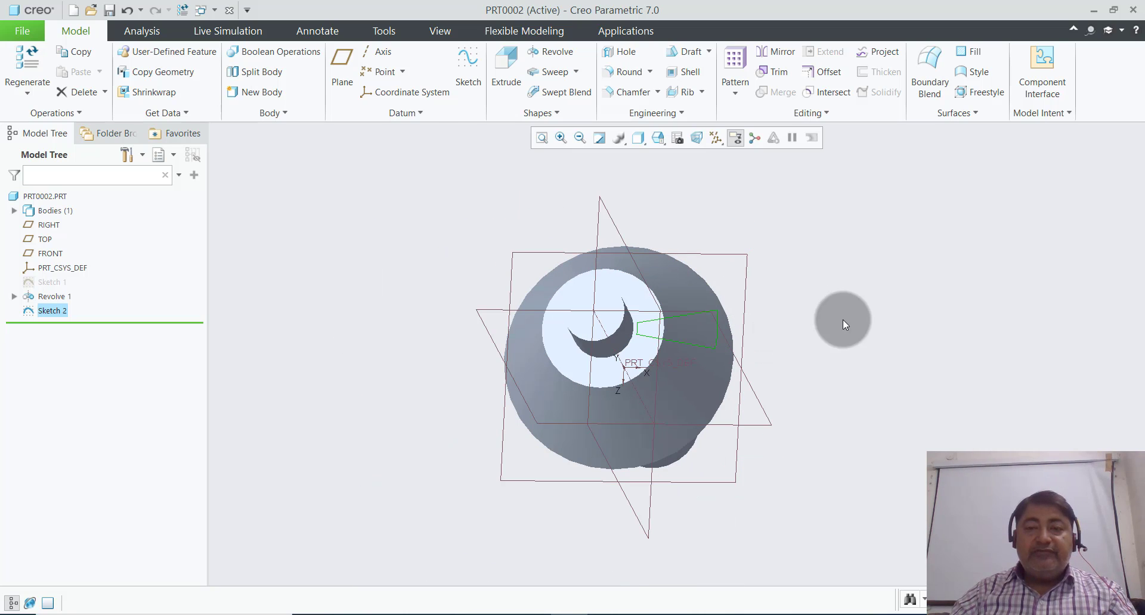
left_click(490, 86)
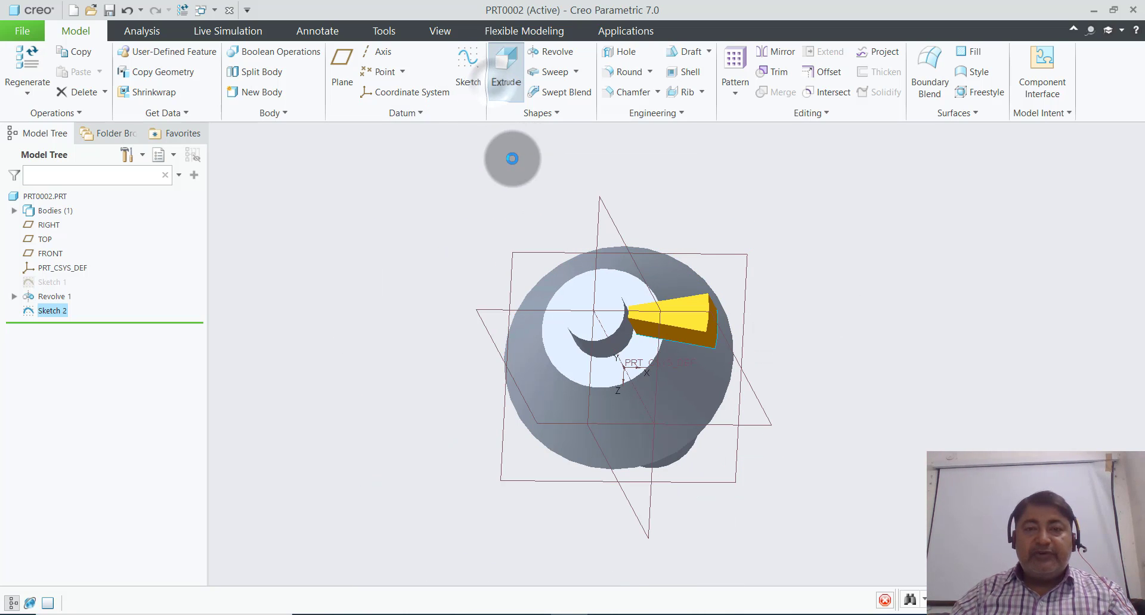
mouse_move(808, 318)
middle_mouse_down()
mouse_move(807, 306)
mouse_move(760, 300)
middle_mouse_up()
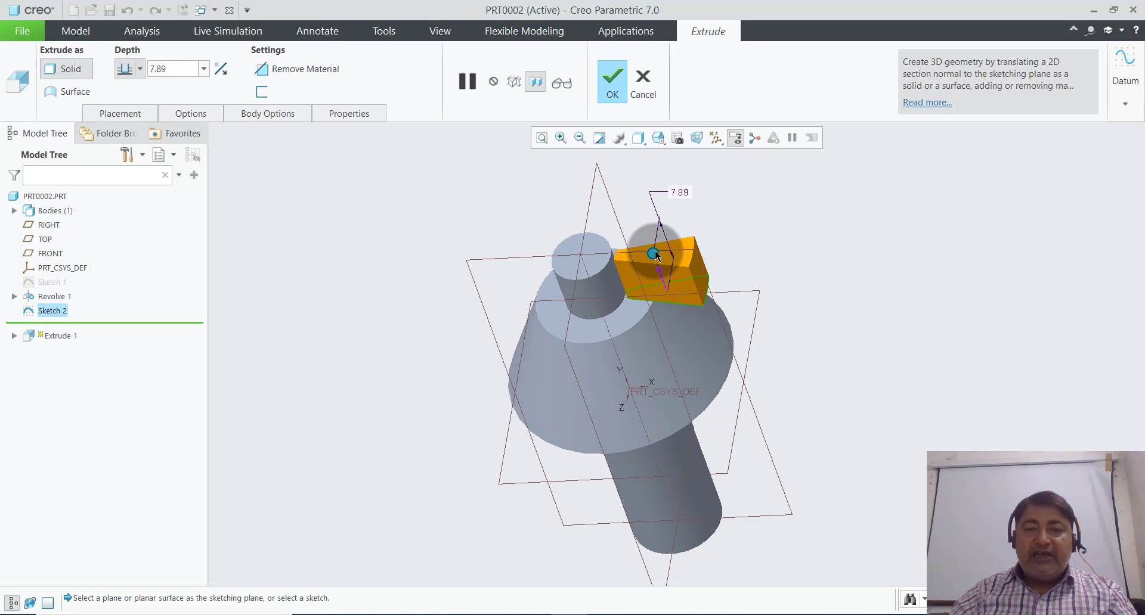
left_click_drag(656, 257, 712, 353)
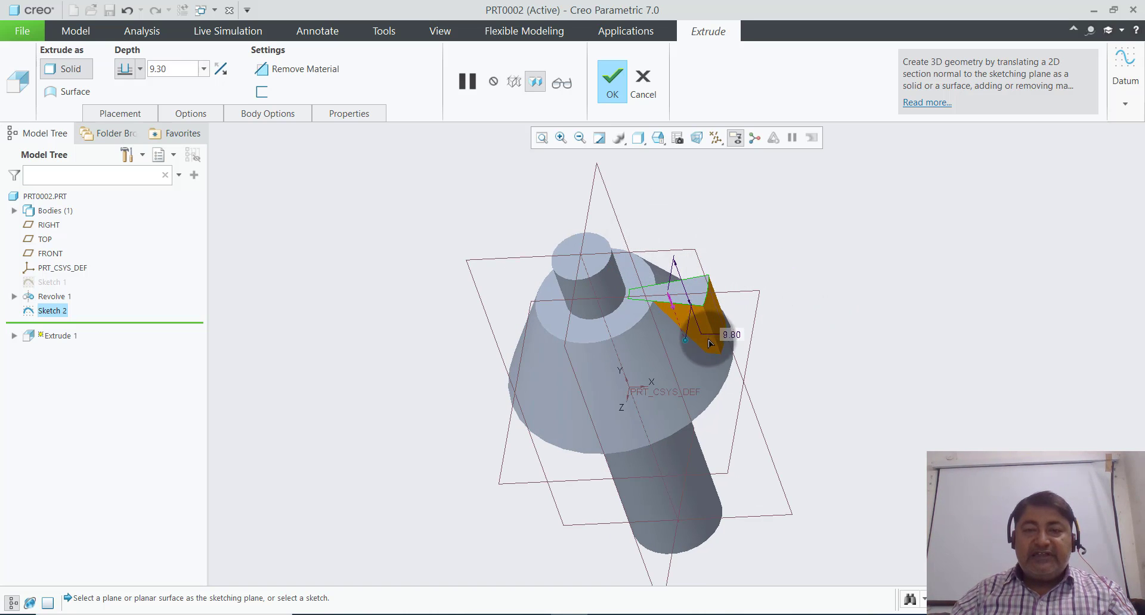
left_click(190, 71)
type("9")
key("Return")
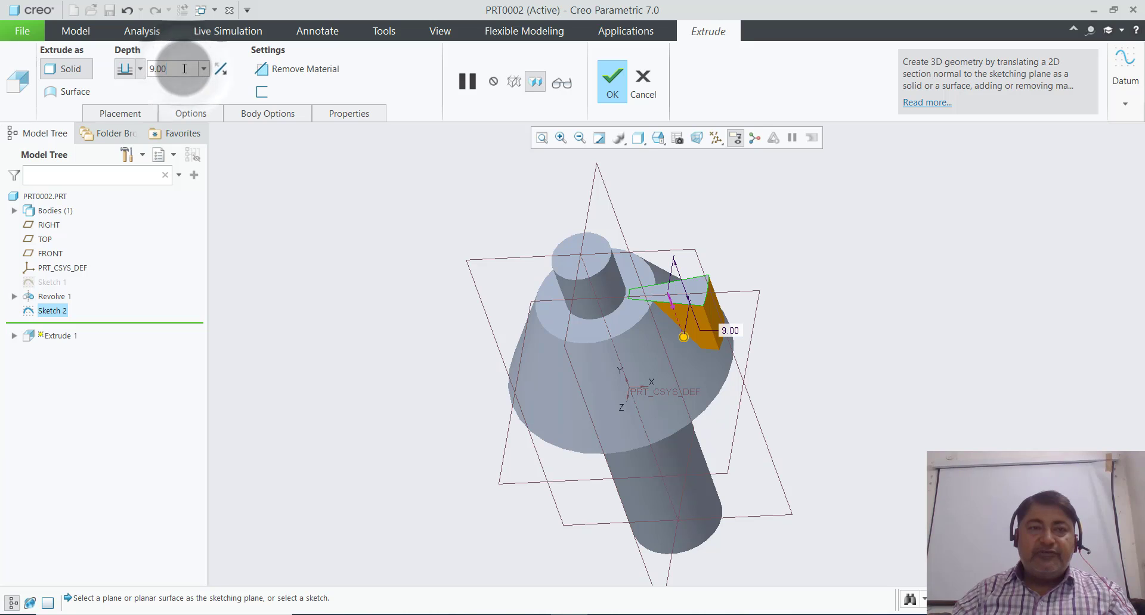
- Switch the extrusion to Remove Material at 10 deep and confirm the wedge slot cut
left_click(306, 66)
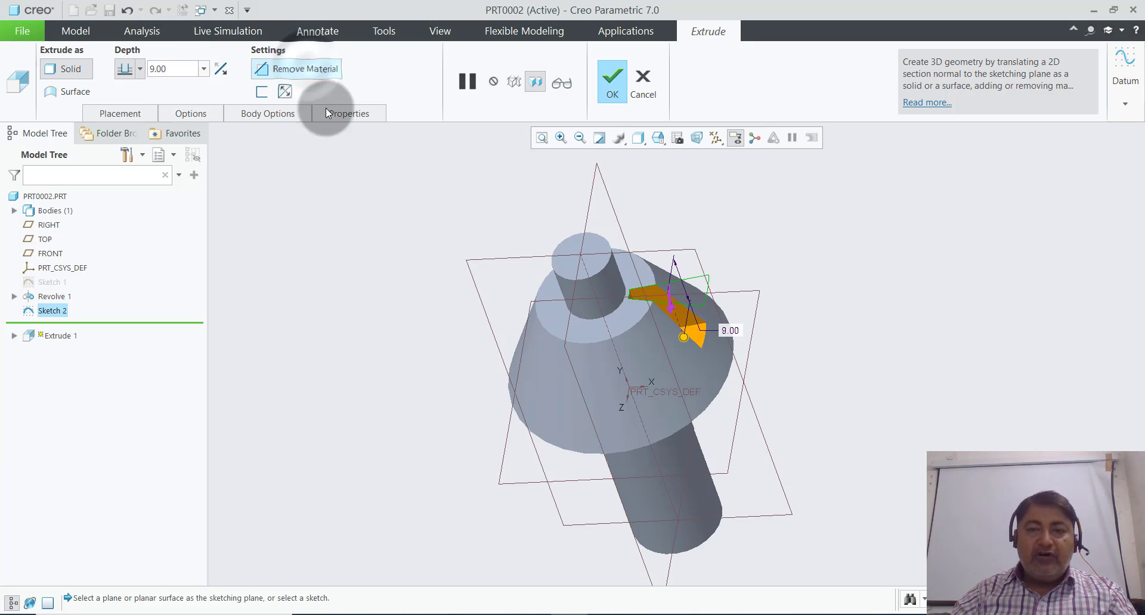
mouse_move(852, 332)
middle_mouse_down()
mouse_move(815, 340)
mouse_move(813, 326)
middle_mouse_up()
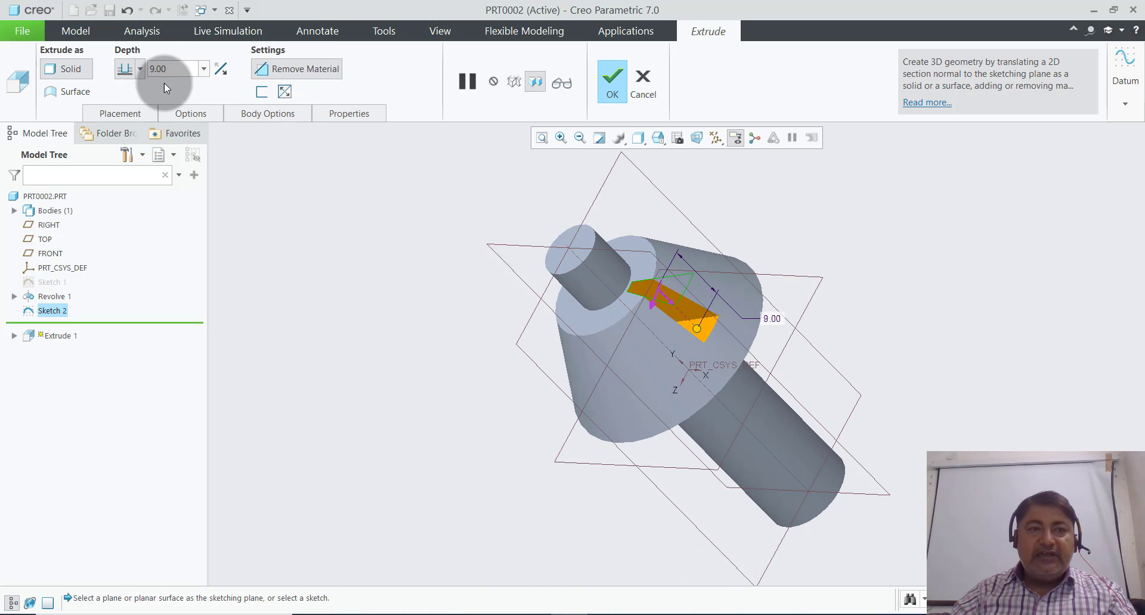
left_click(185, 69)
key("BackSpace")
key("BackSpace")
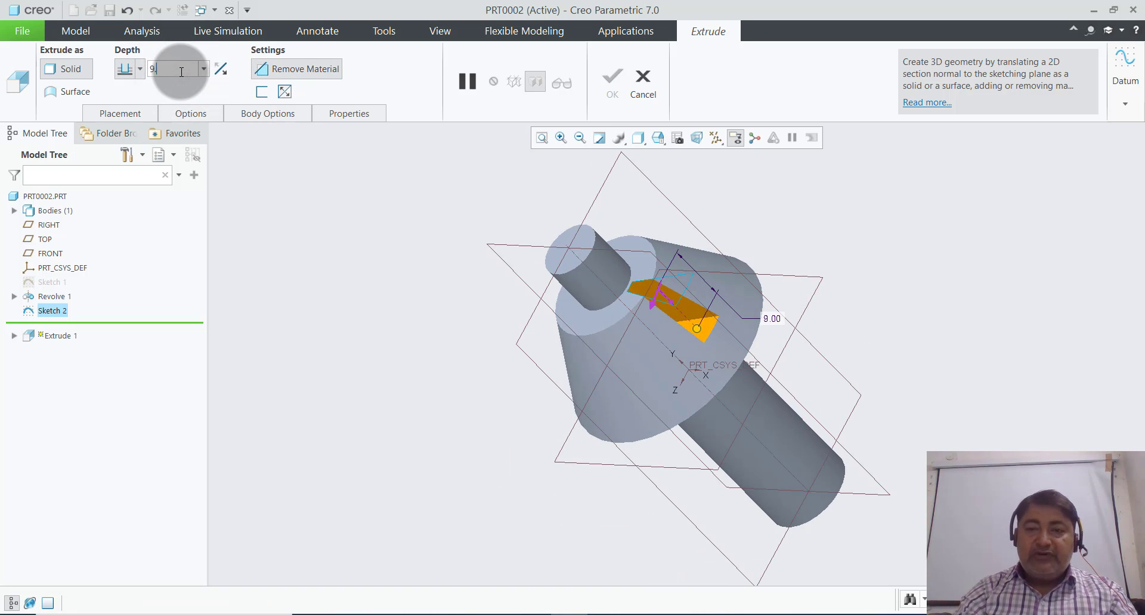
type("10")
key("Return")
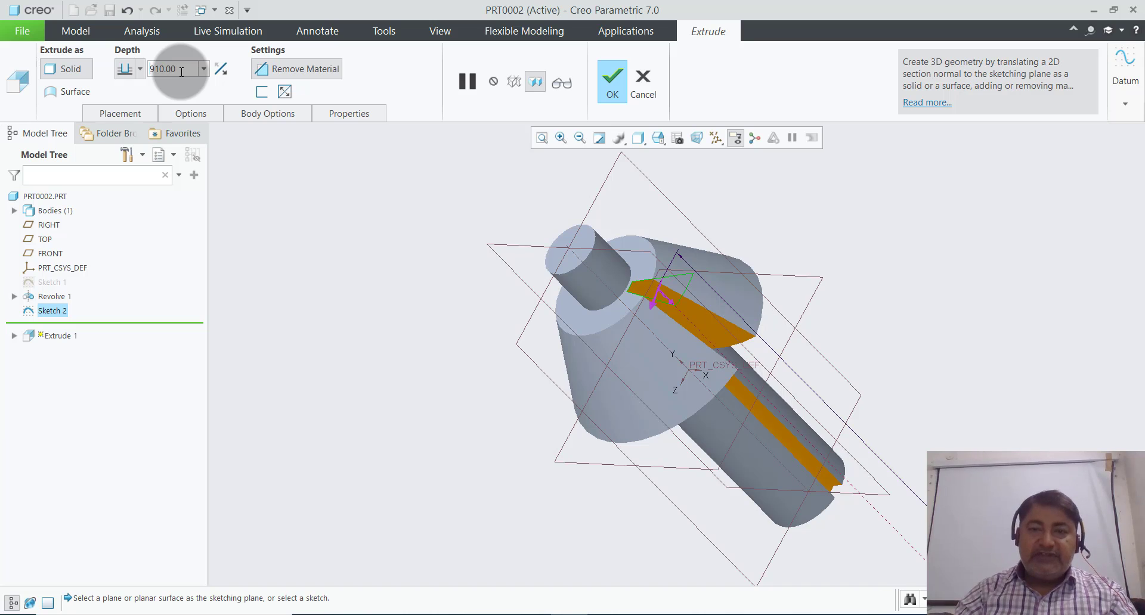
type("10")
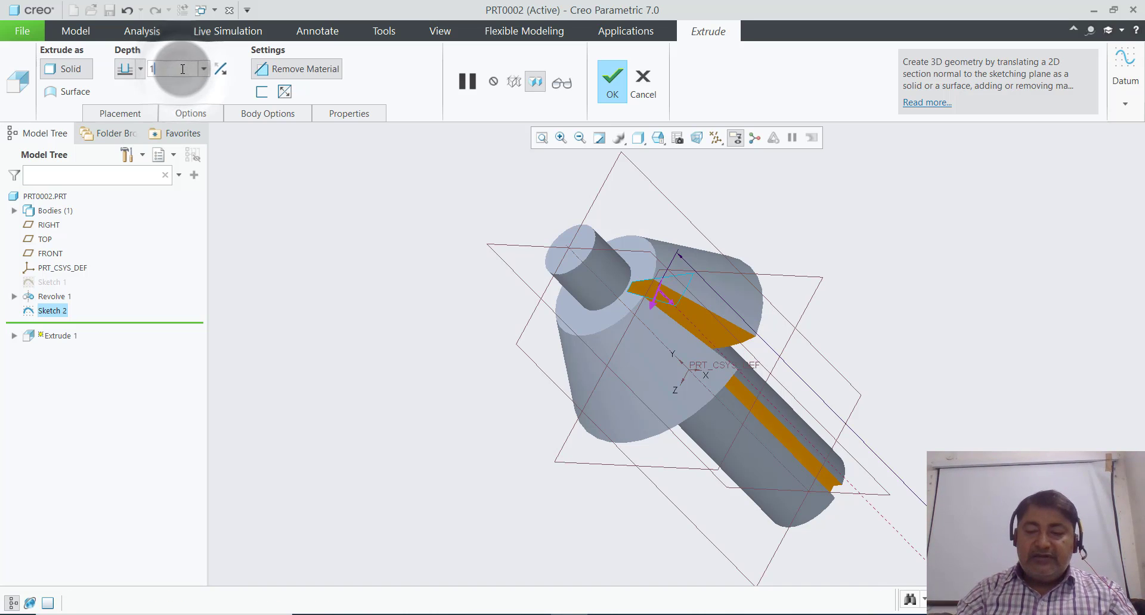
key("Return")
middle_click_drag(462, 445, 468, 443)
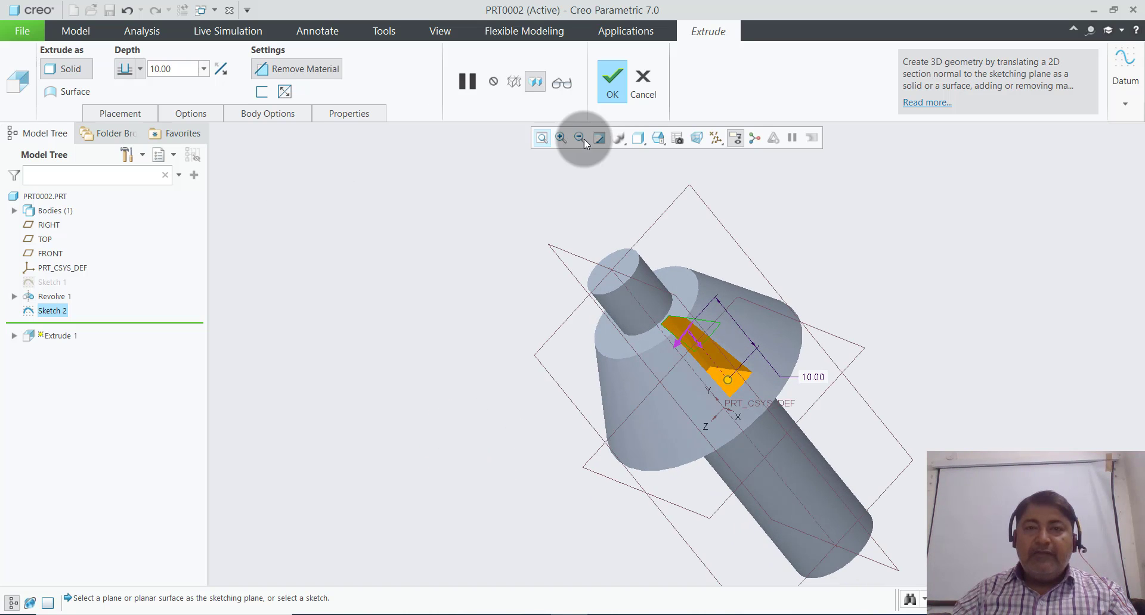
left_click(610, 95)
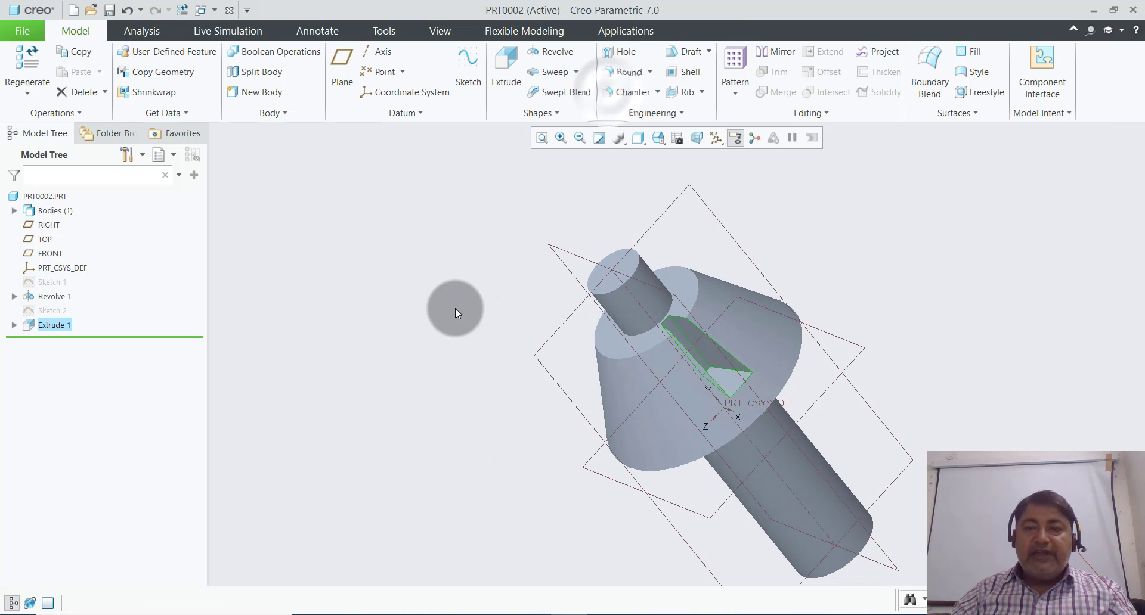
- Select the Extrude 1 slot cut in the model tree and open the Pattern dropdown
scroll(455, 315, "up", 3)
middle_click_drag(708, 298, 668, 332)
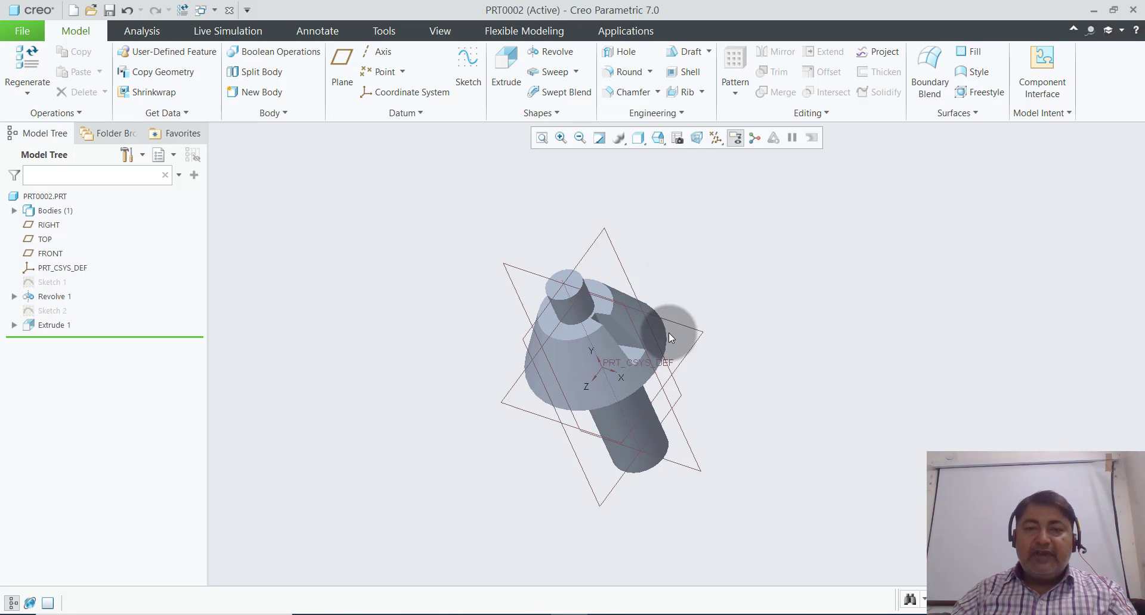
scroll(667, 332, "down", 3)
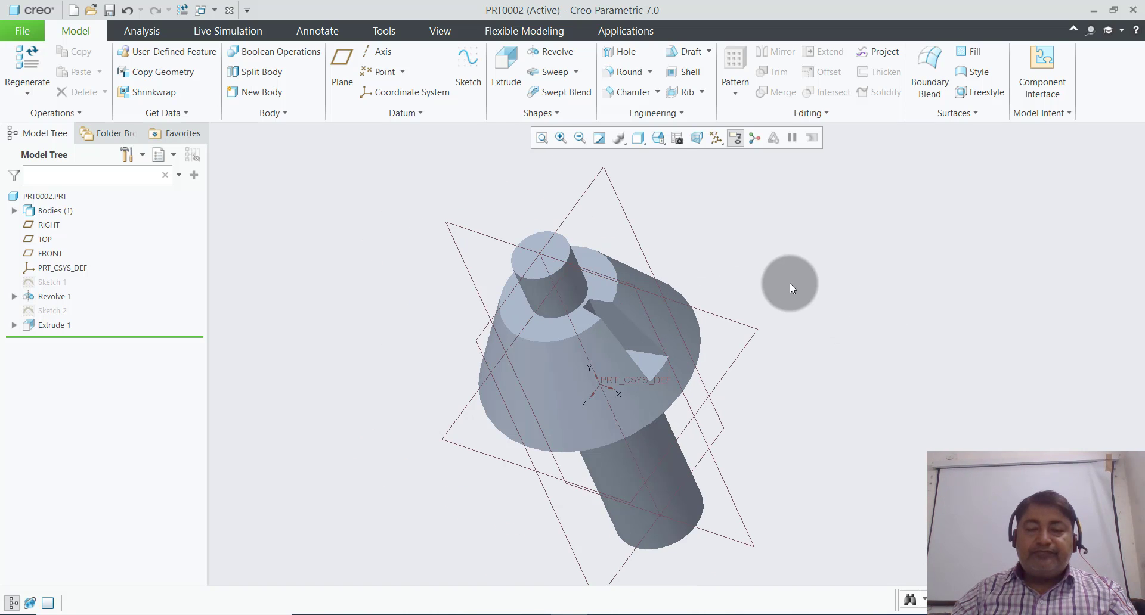
left_click(621, 73)
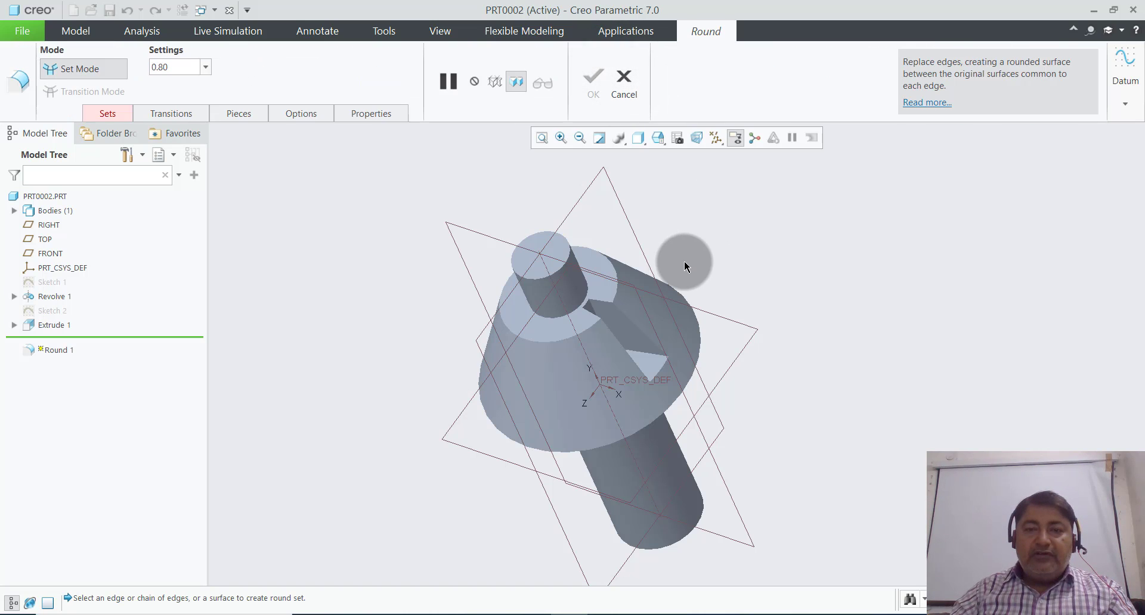
left_click(625, 89)
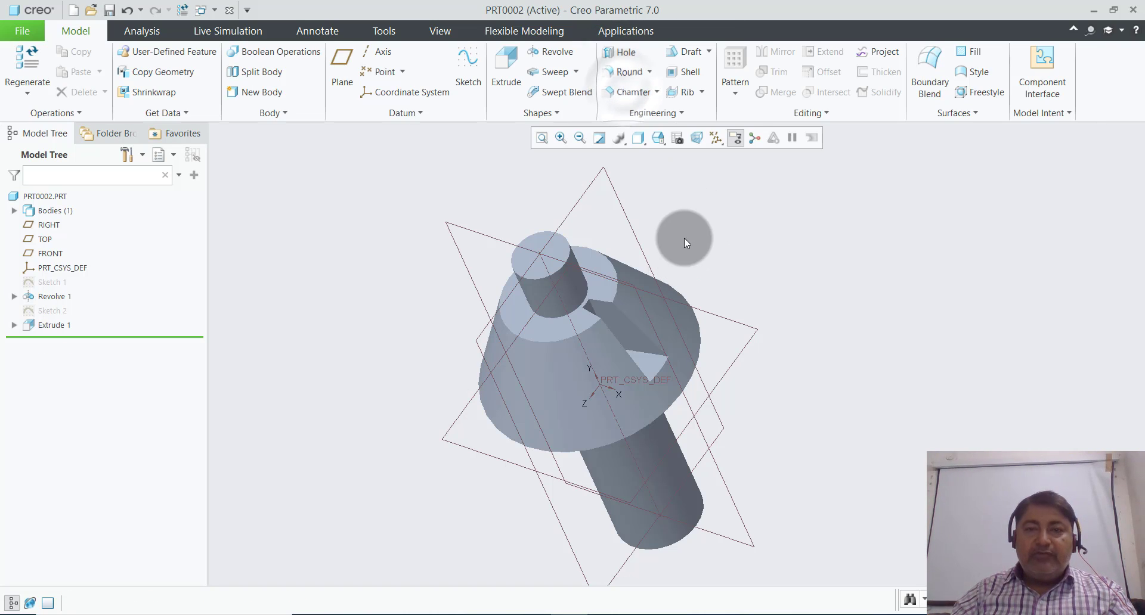
scroll(684, 238, "up", 1)
scroll(685, 245, "up", 1)
scroll(693, 251, "down", 1)
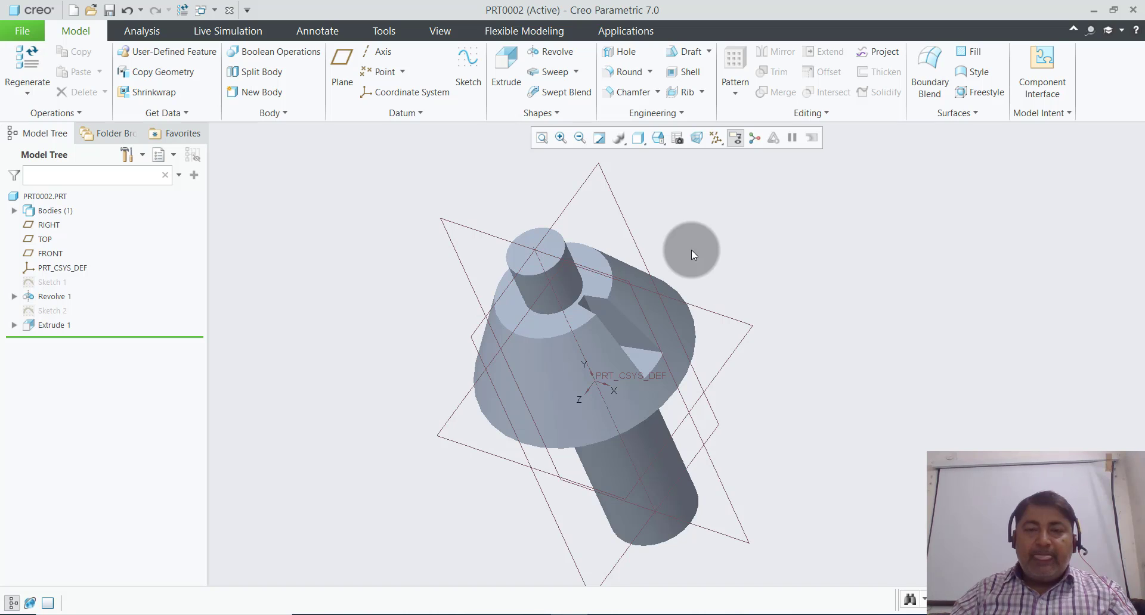
mouse_move(692, 249)
middle_mouse_down()
mouse_move(681, 263)
mouse_move(688, 252)
middle_mouse_up()
scroll(675, 281, "up", 1)
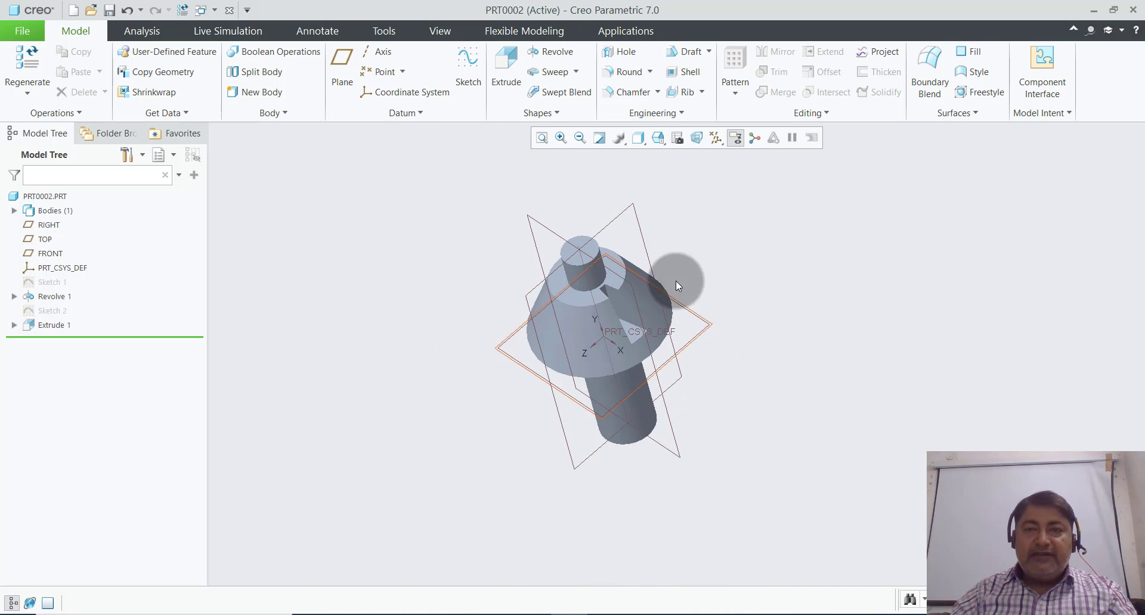
scroll(692, 260, "down", 1)
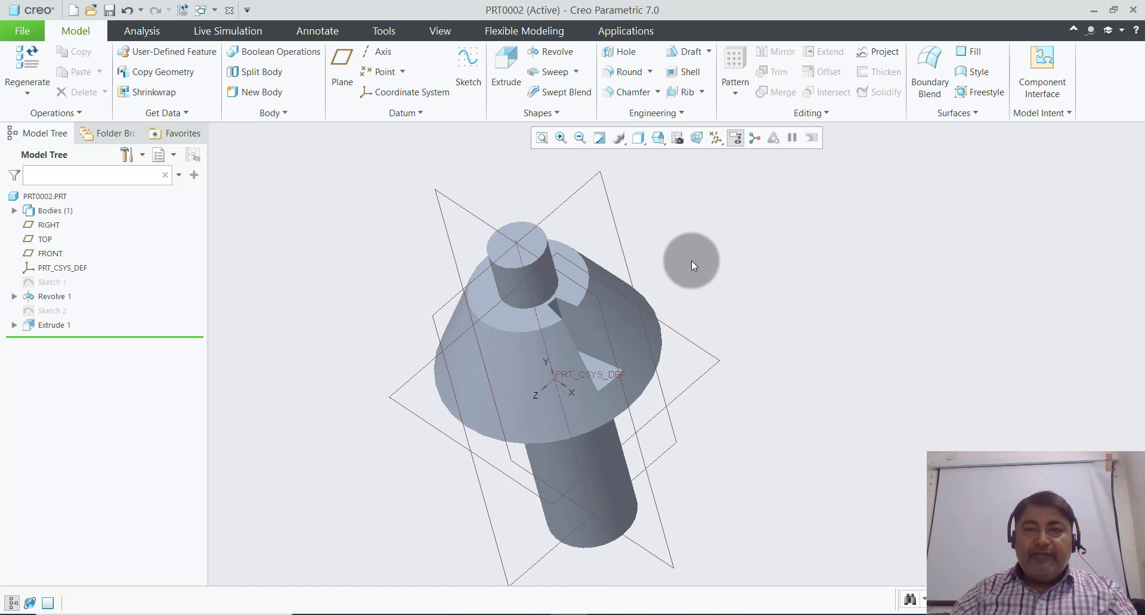
left_click(56, 327)
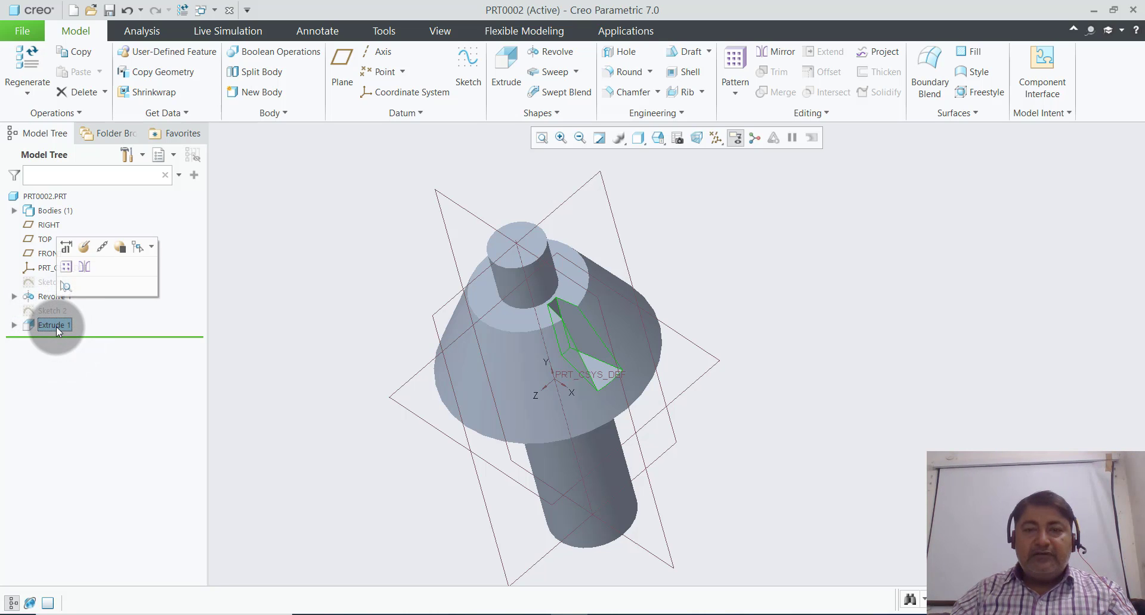
left_click(733, 95)
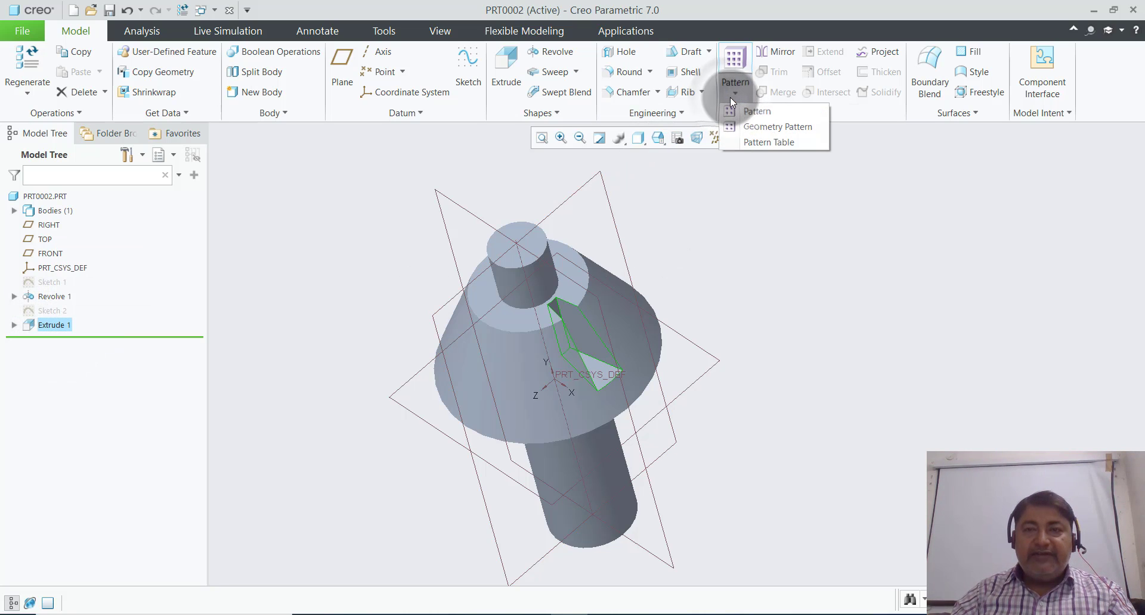
- Pattern Extrude 1 by Axis around the head's central axis: 10 members spread over 360°
left_click(752, 110)
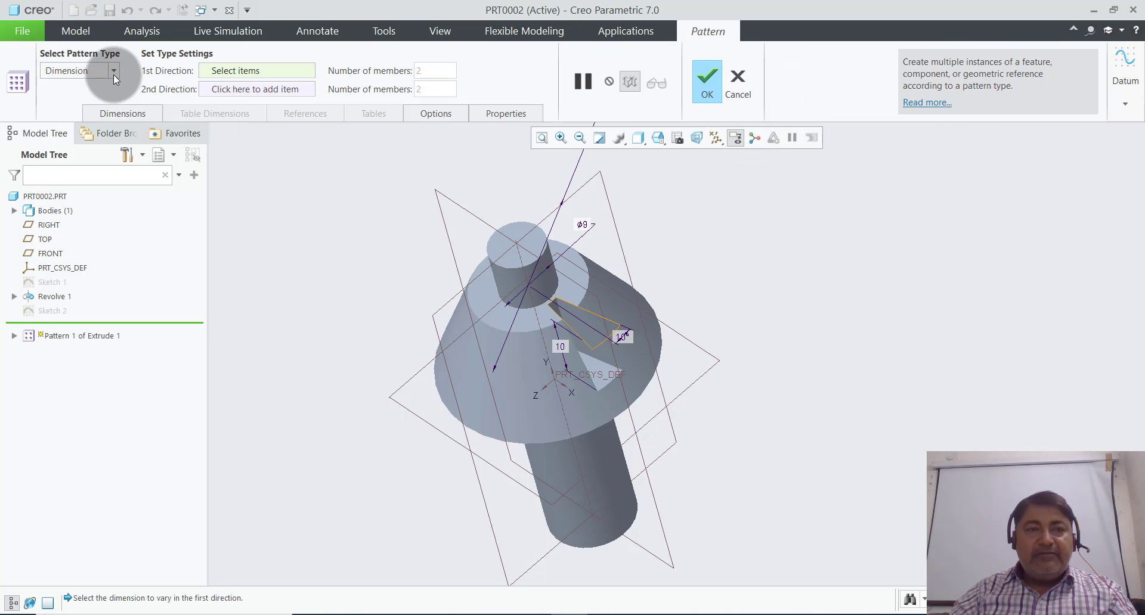
left_click(114, 74)
left_click(77, 114)
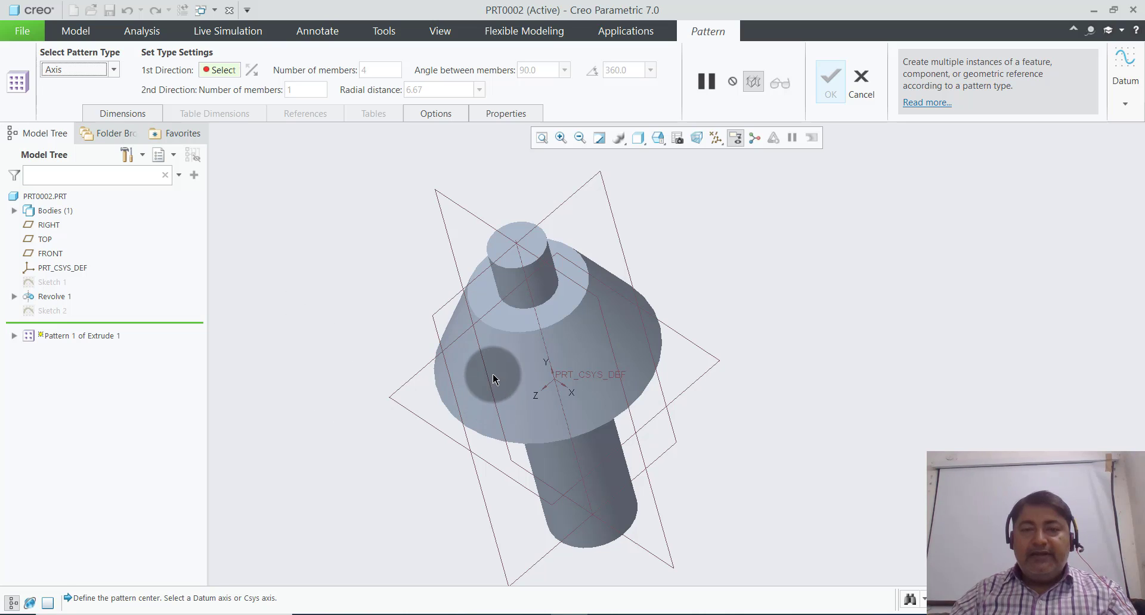
left_click(544, 346)
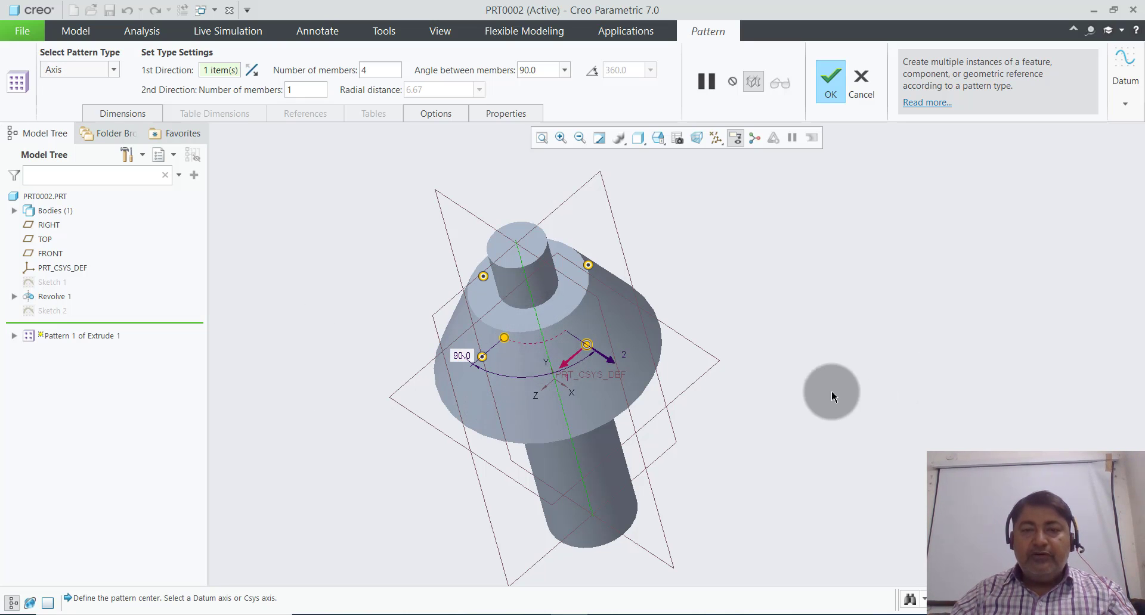
mouse_move(793, 380)
middle_mouse_down()
mouse_move(775, 409)
mouse_move(826, 410)
mouse_move(661, 405)
middle_mouse_up()
scroll(659, 320, "up", 3)
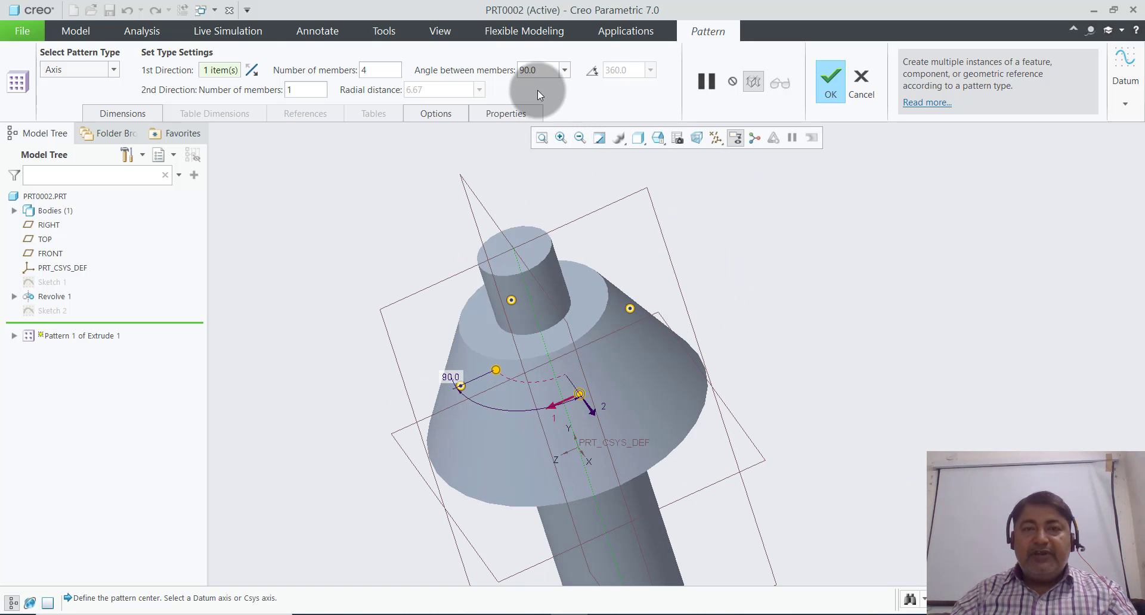
left_click(591, 71)
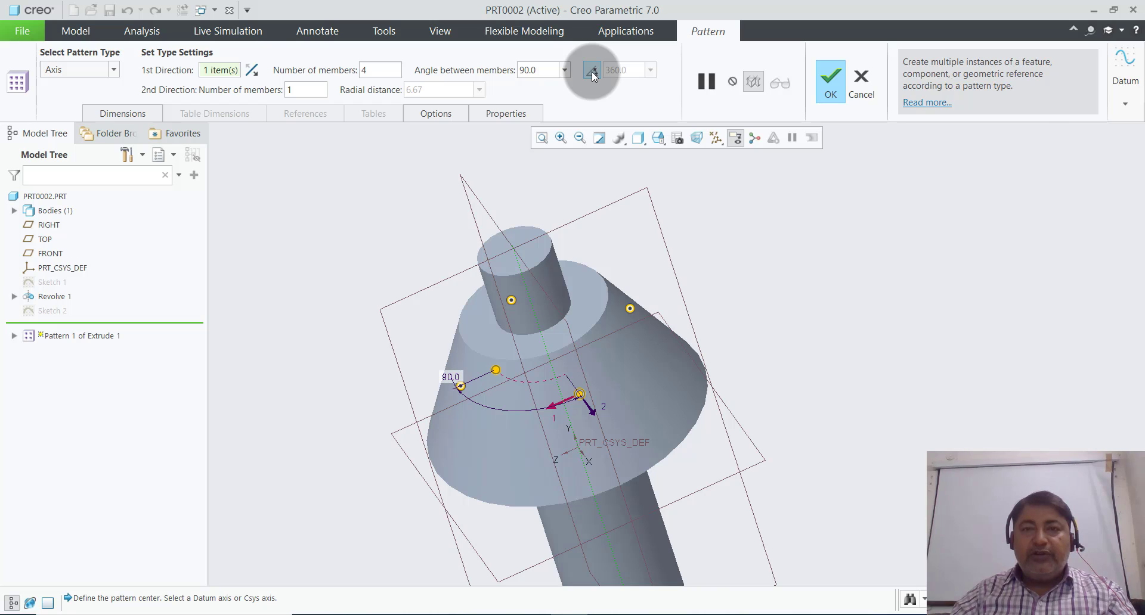
left_click(635, 71)
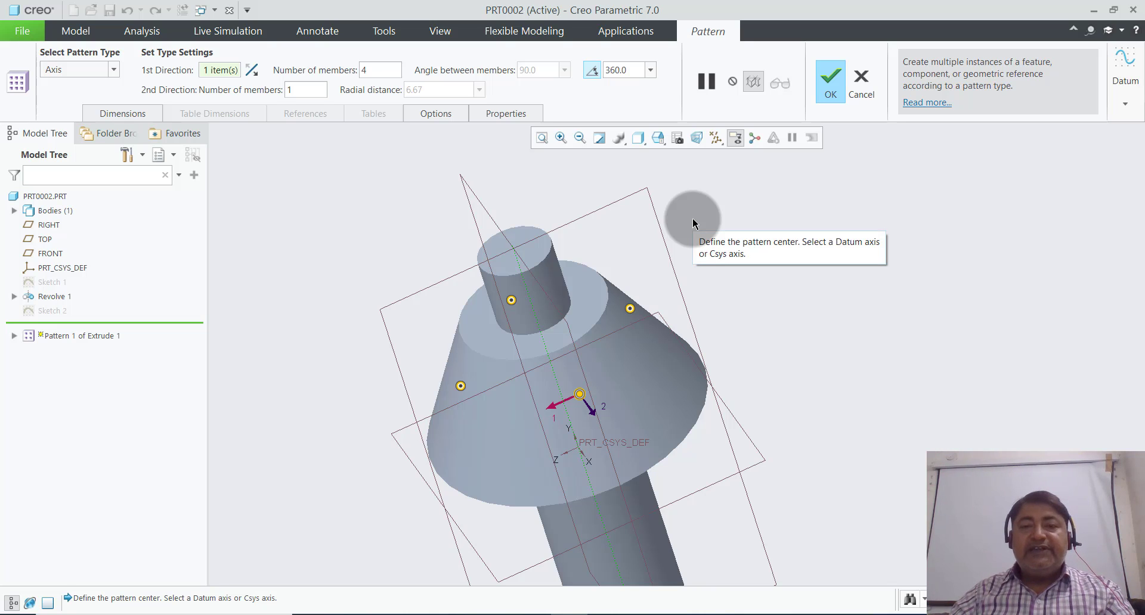
double_click(377, 68)
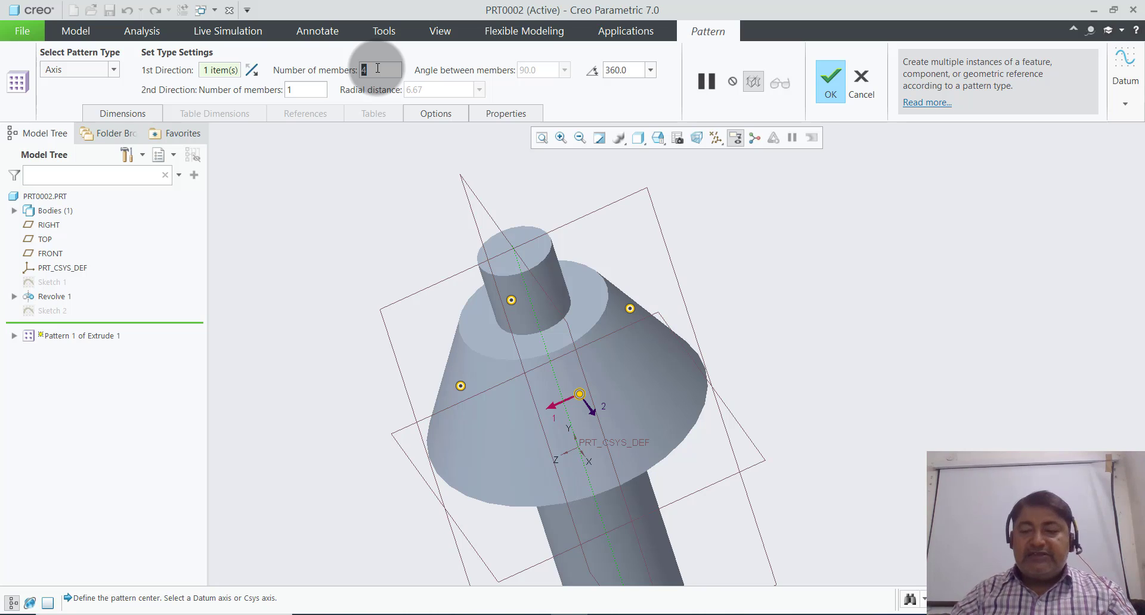
type("10")
key("Return")
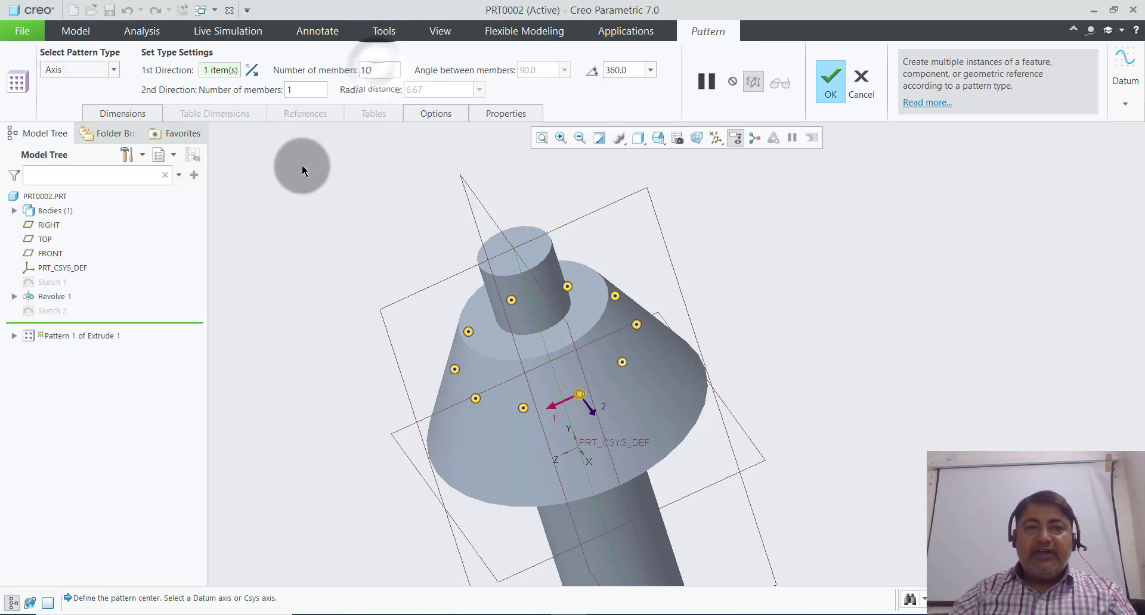
left_click(827, 86)
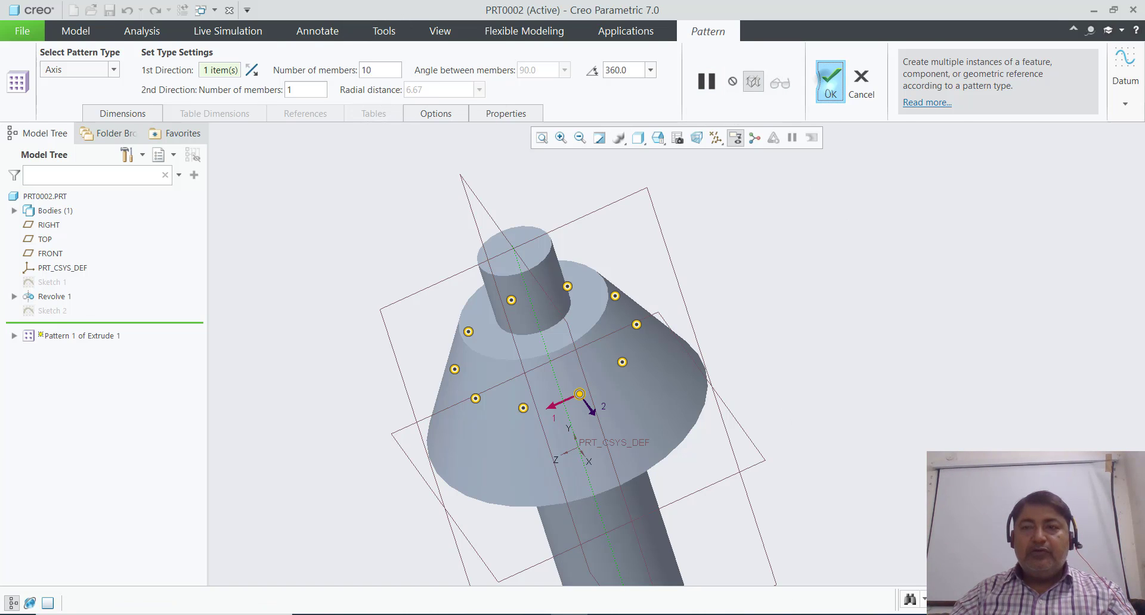
left_click(731, 352)
mouse_move(772, 302)
middle_mouse_down()
mouse_move(788, 317)
mouse_move(785, 307)
mouse_move(784, 355)
mouse_move(779, 319)
mouse_move(779, 340)
mouse_move(772, 328)
middle_mouse_up()
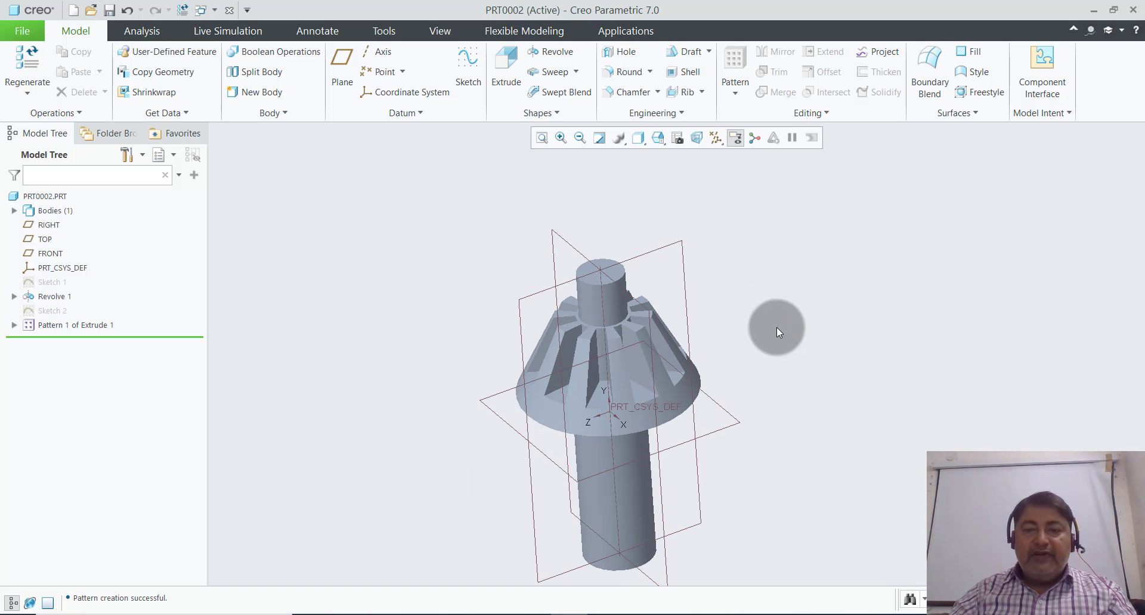
scroll(790, 395, "down", 2)
scroll(772, 369, "up", 3)
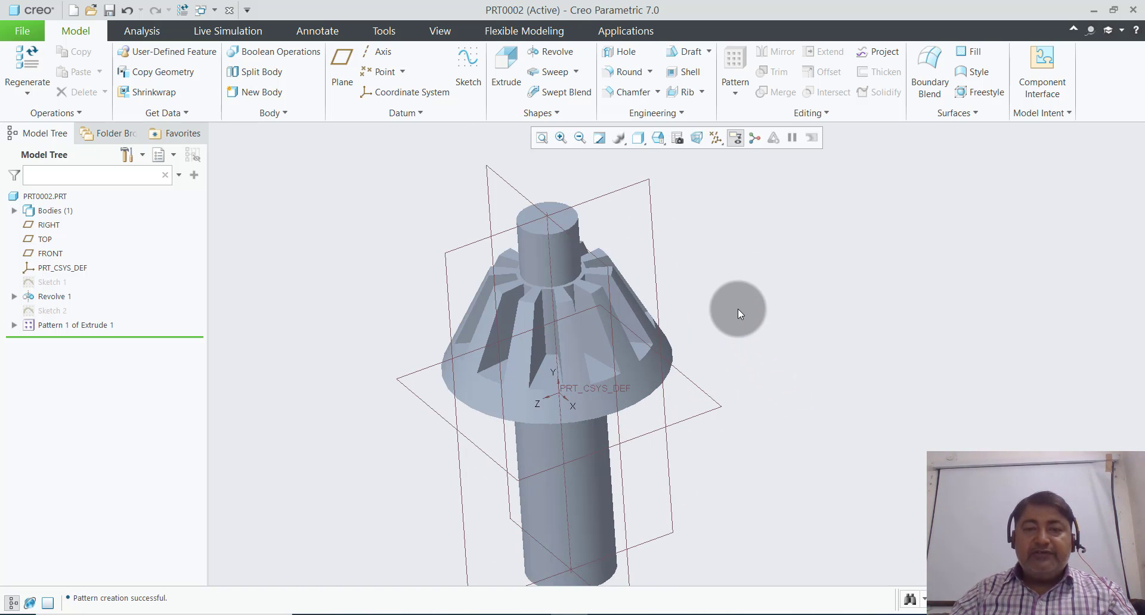
scroll(738, 309, "down", 1)
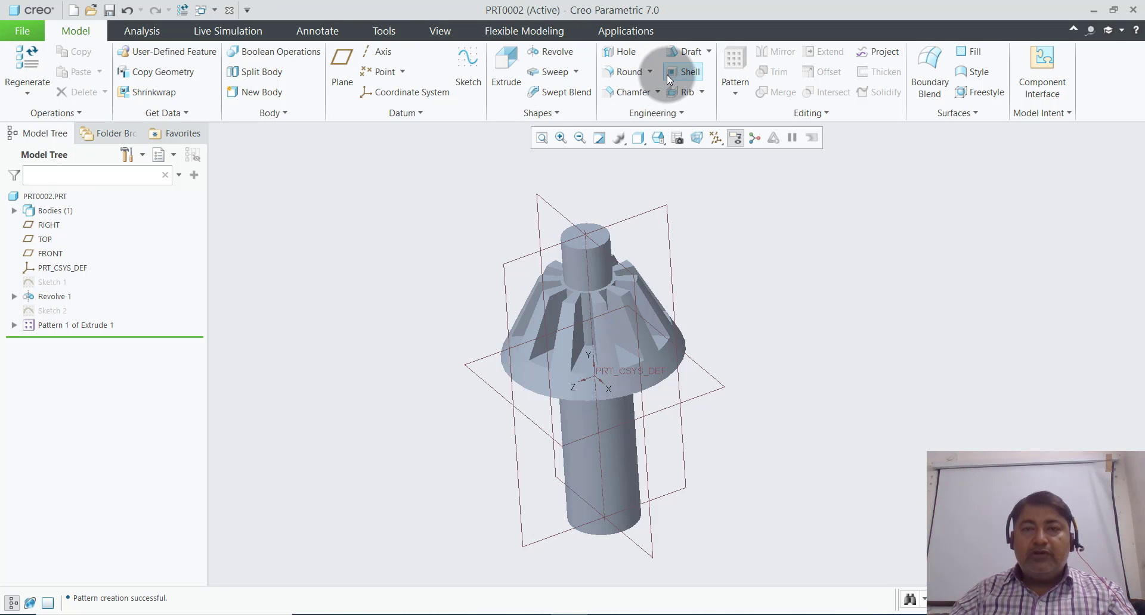
- Apply Auto Round with a 0.30 convex radius and concave set to Same
left_click(650, 73)
left_click(644, 104)
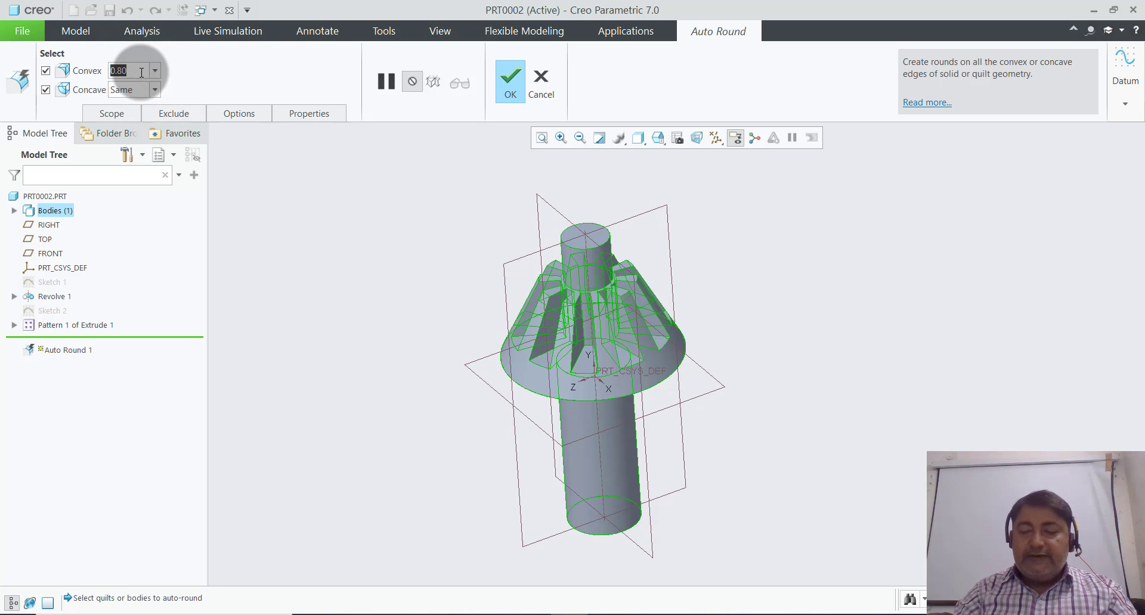
key("BackSpace")
type("3")
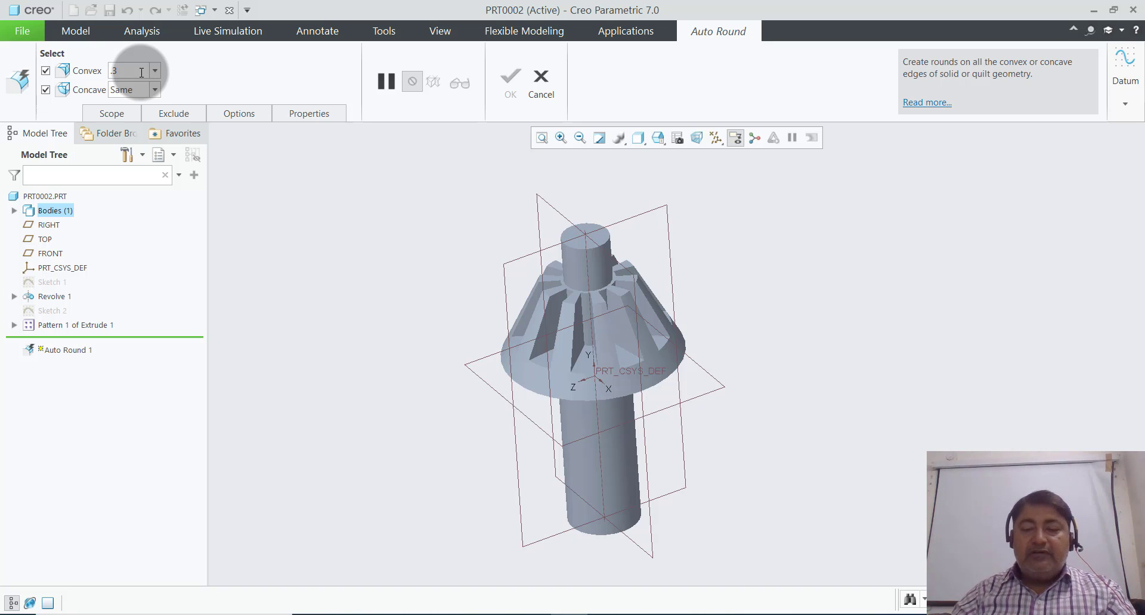
key("Return")
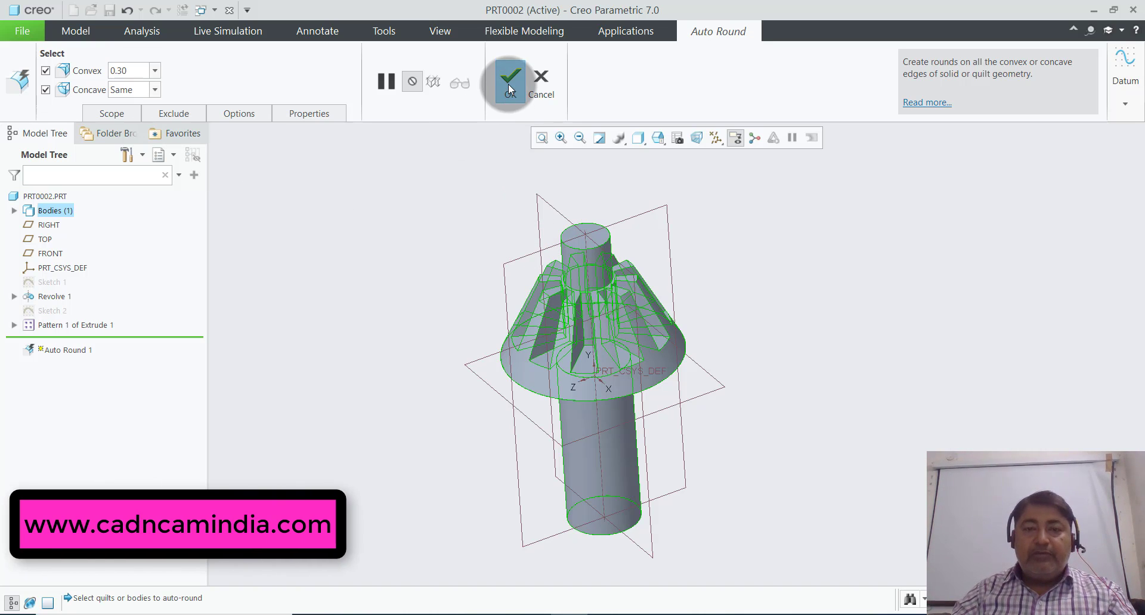
left_click(508, 84)
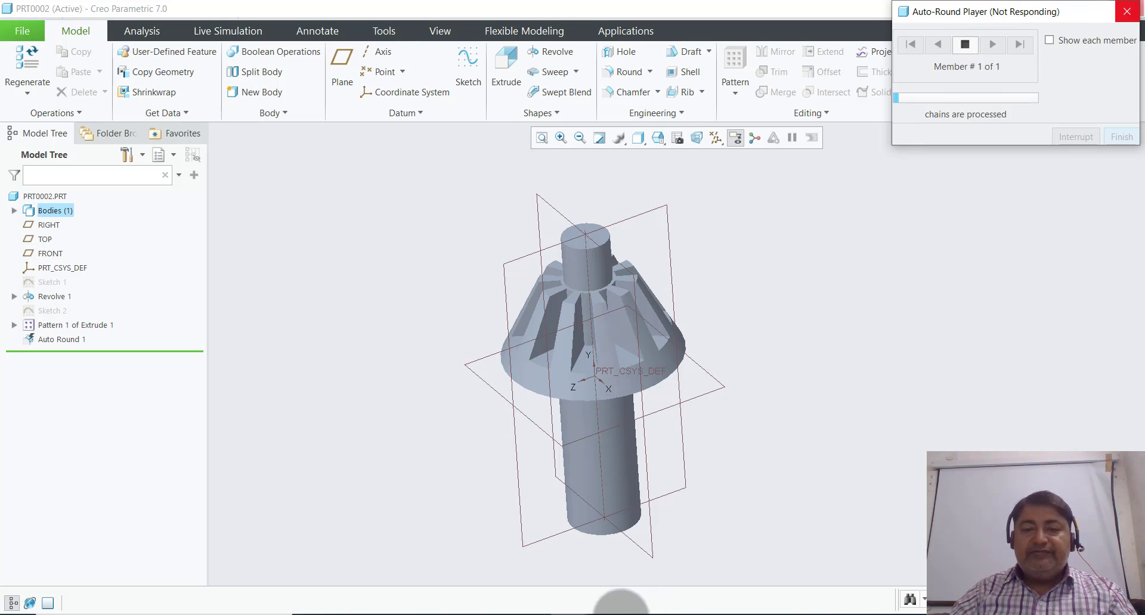
- Close the Auto-Round Player window and inspect the rounded ten-slot head and shaft
left_click(611, 612)
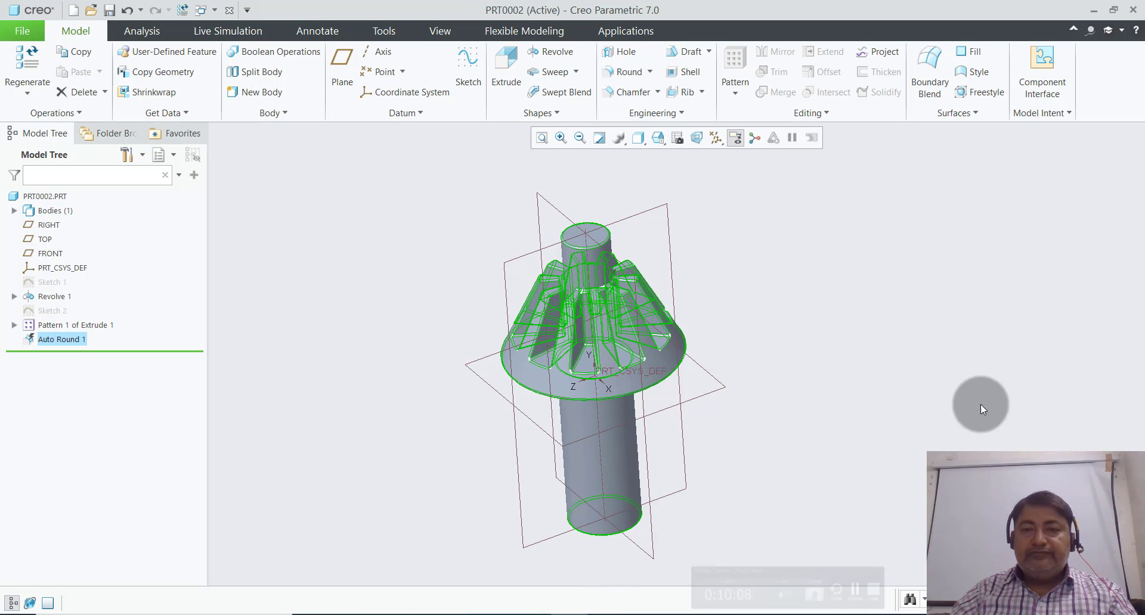
left_click(796, 319)
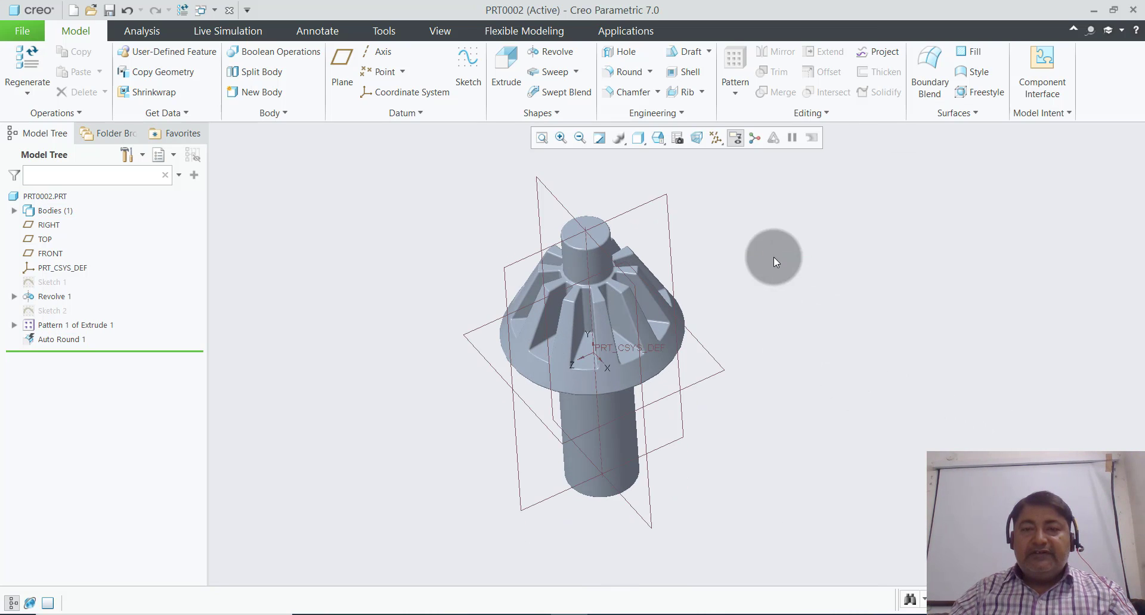
scroll(712, 248, "down", 2)
scroll(586, 296, "down", 3)
scroll(530, 303, "down", 5)
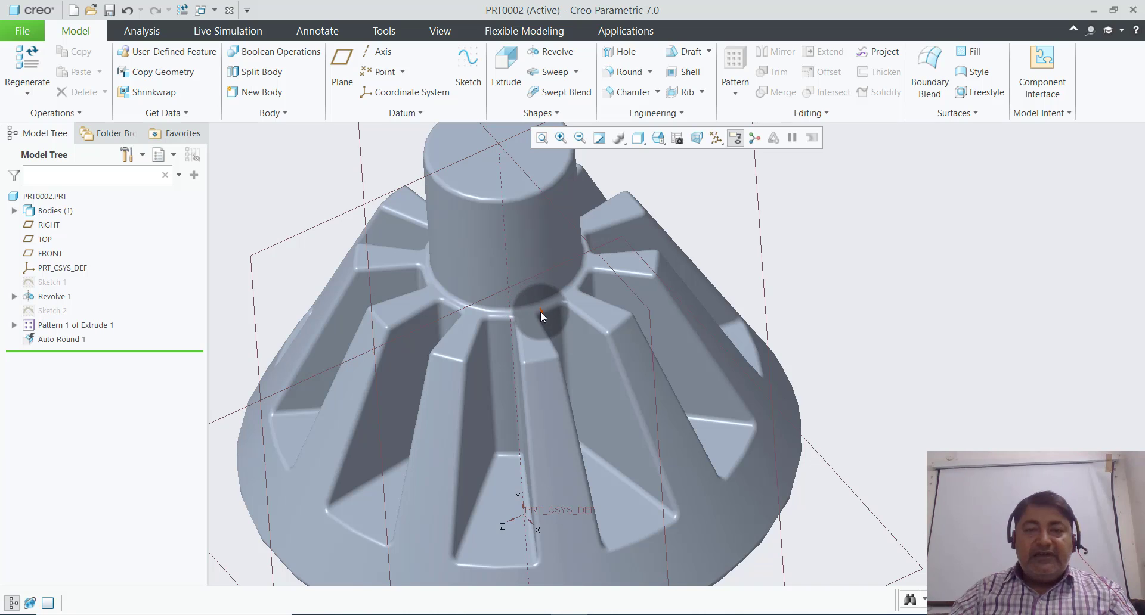
scroll(636, 304, "up", 3)
scroll(636, 304, "up", 3)
mouse_move(794, 309)
middle_mouse_down()
mouse_move(781, 343)
mouse_move(800, 386)
mouse_move(746, 439)
mouse_move(767, 394)
mouse_move(767, 412)
mouse_move(660, 420)
middle_mouse_up()
scroll(781, 343, "up", 3)
scroll(771, 334, "up", 2)
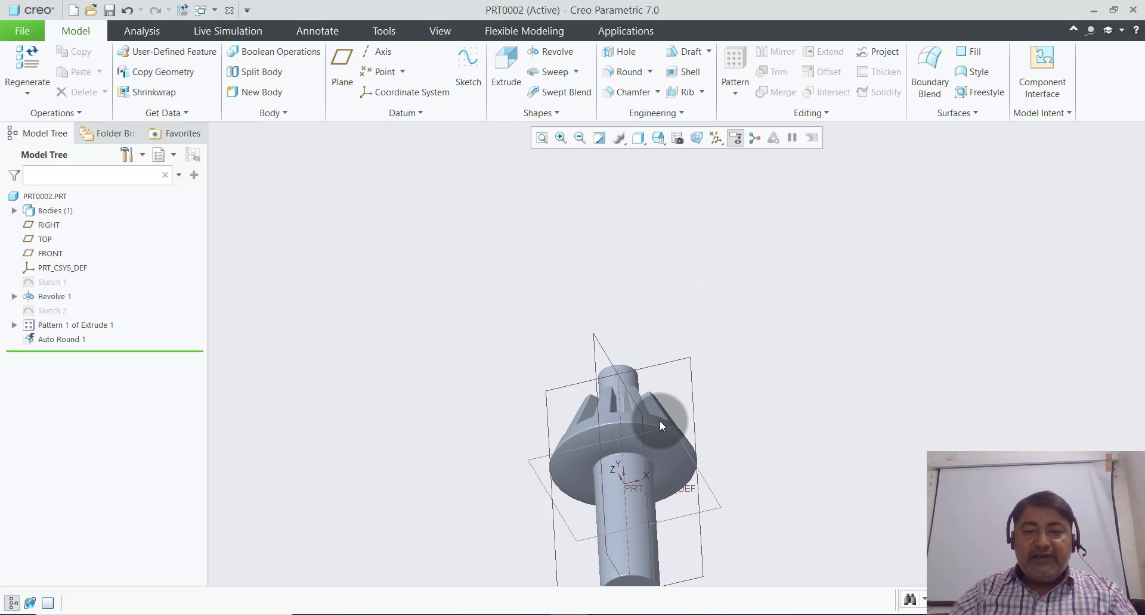
scroll(611, 489, "down", 3)
scroll(582, 510, "down", 3)
scroll(598, 337, "up", 3)
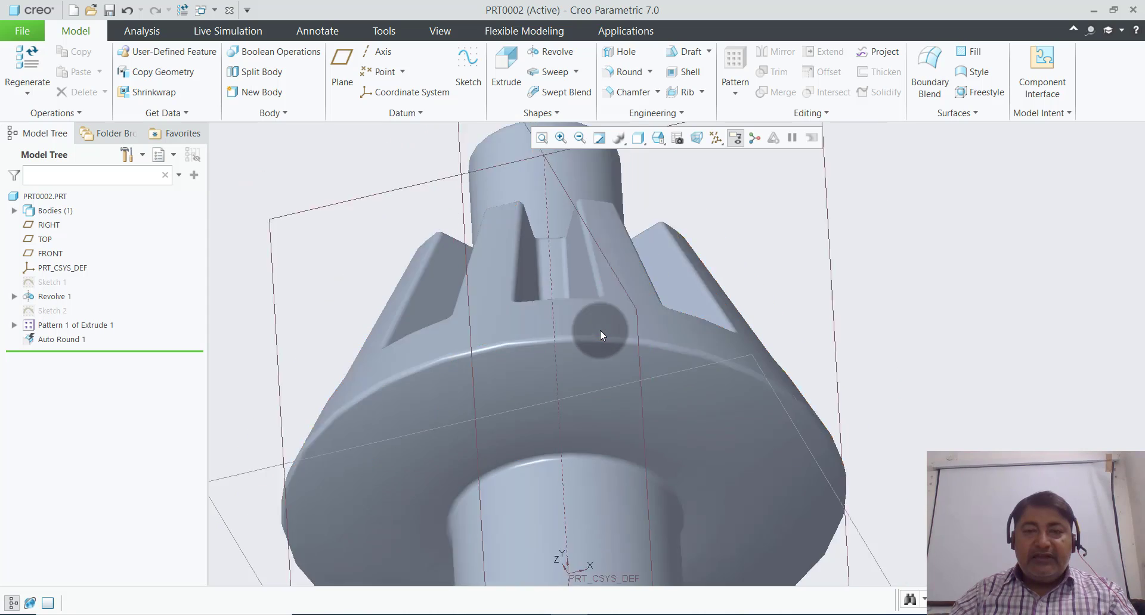
scroll(620, 319, "up", 3)
mouse_move(632, 314)
middle_mouse_down()
mouse_move(747, 341)
mouse_move(718, 378)
mouse_move(741, 286)
middle_mouse_up()
middle_click_drag(726, 374, 733, 279)
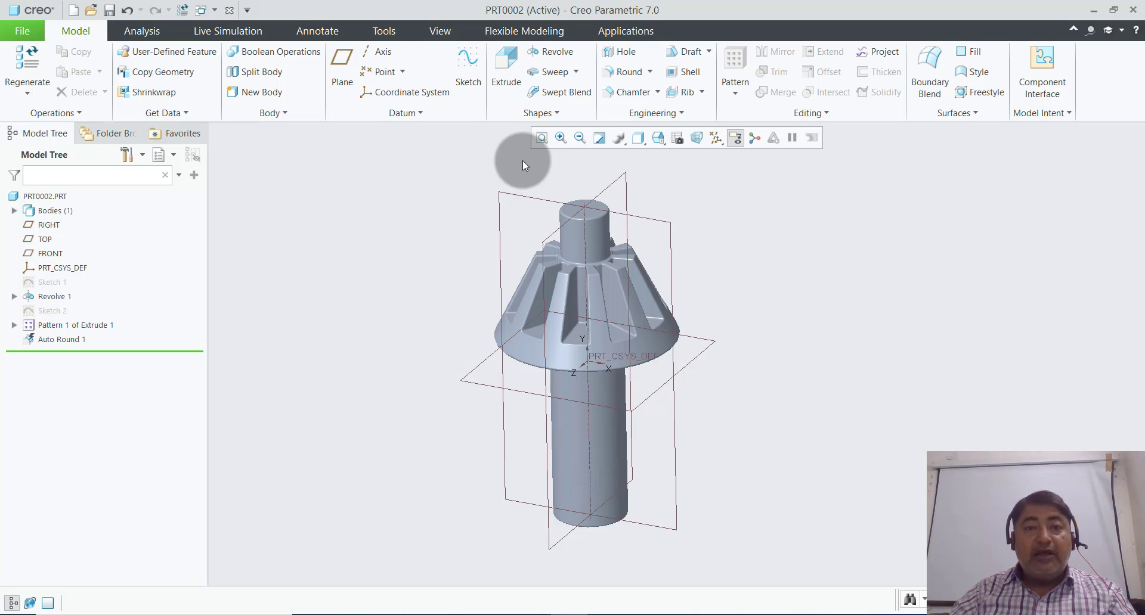
- Open Sketch 3 on the FRONT datum plane, oriented with the RIGHT plane as reference
left_click(467, 70)
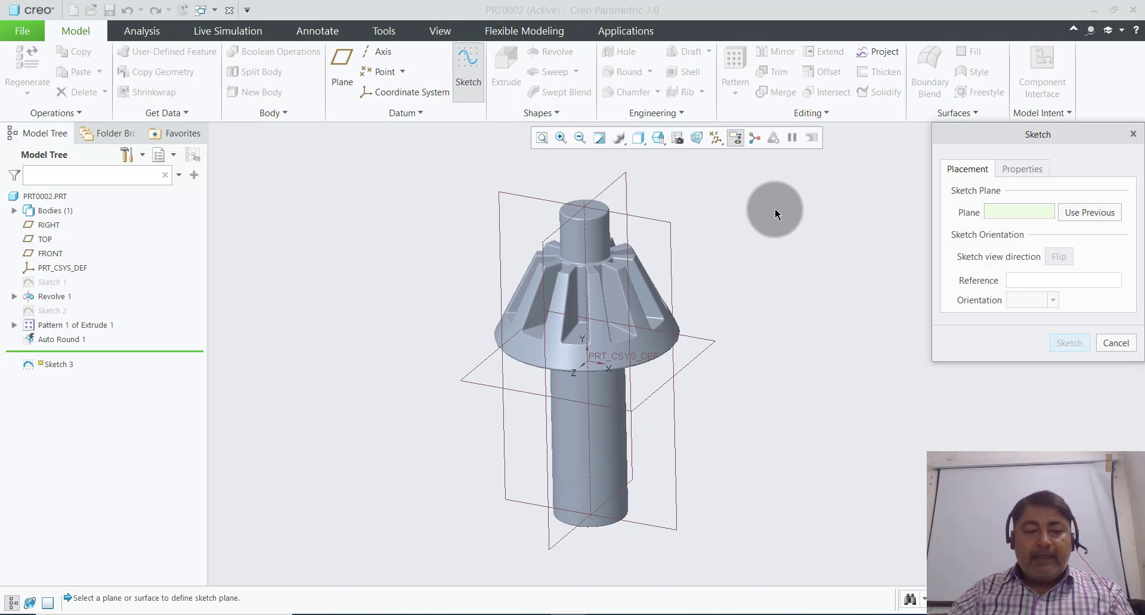
middle_click_drag(775, 214, 774, 213)
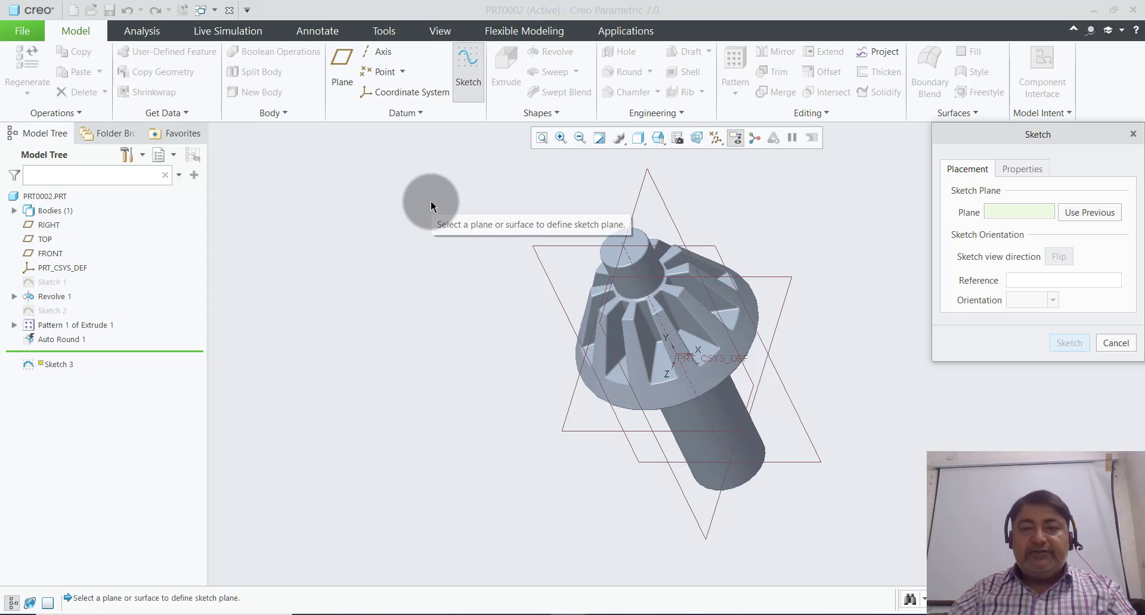
left_click(543, 244)
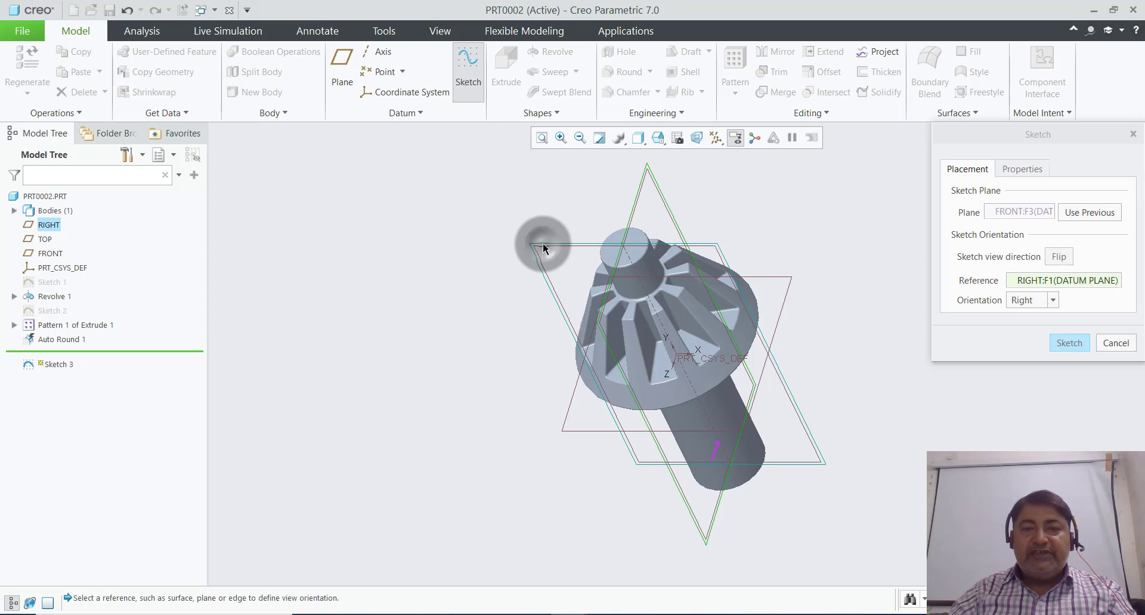
left_click(1066, 343)
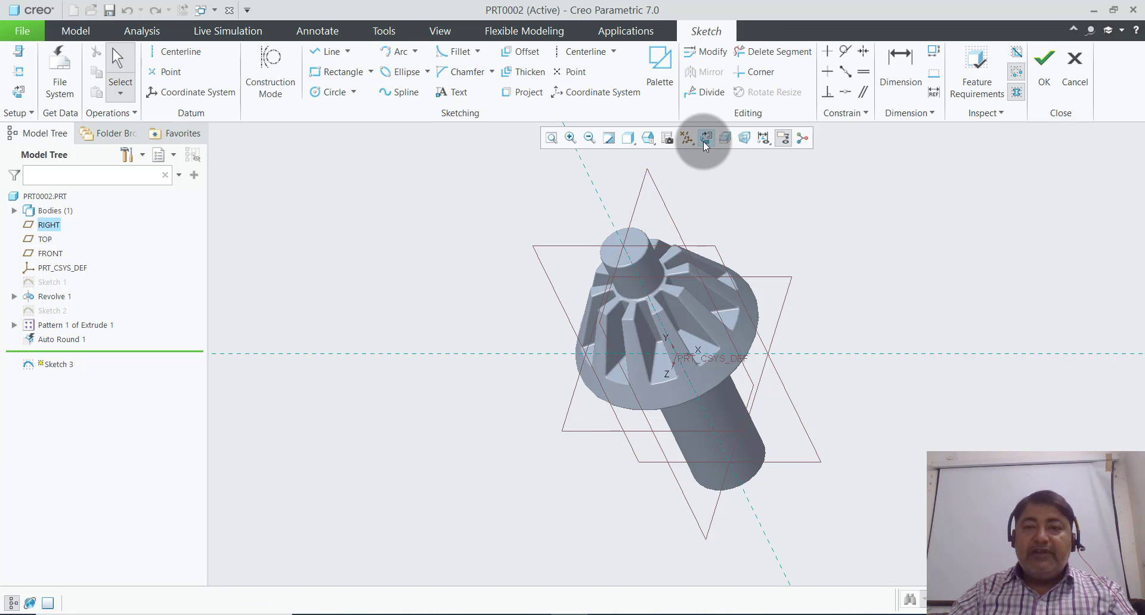
left_click(704, 142)
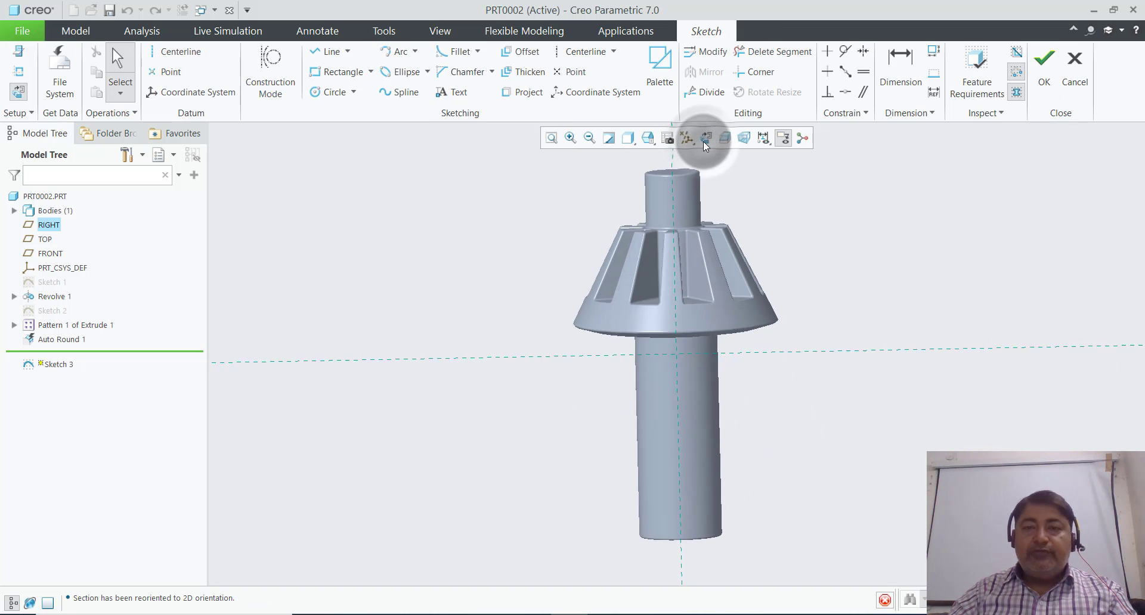
- Draw a center-and-point circle on the shaft's axis below the origin
scroll(862, 483, "down", 2)
scroll(519, 457, "up", 2)
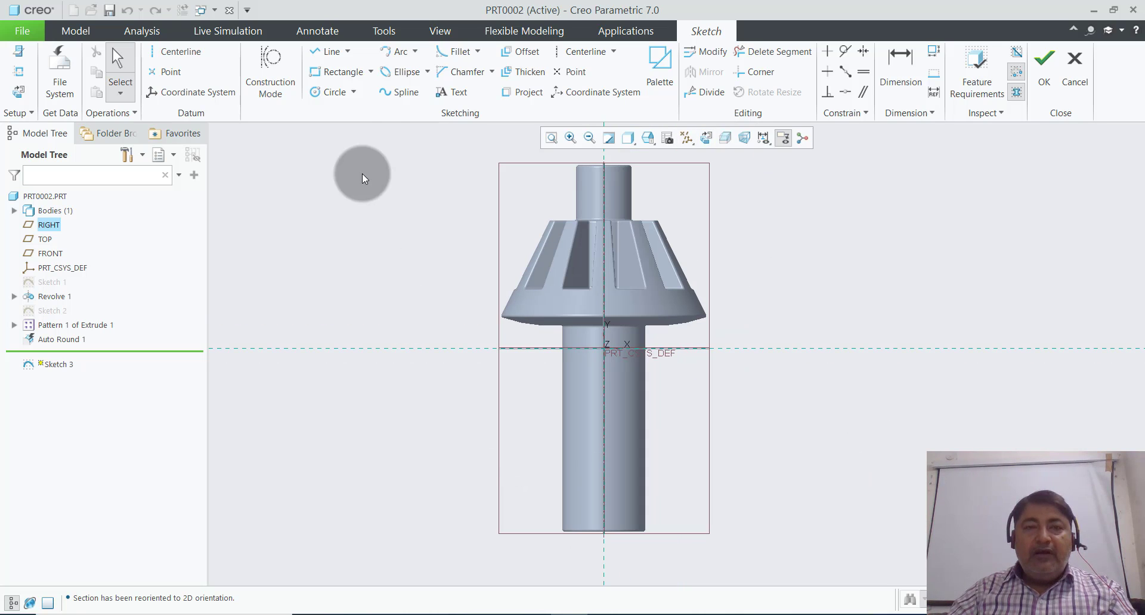
left_click(353, 92)
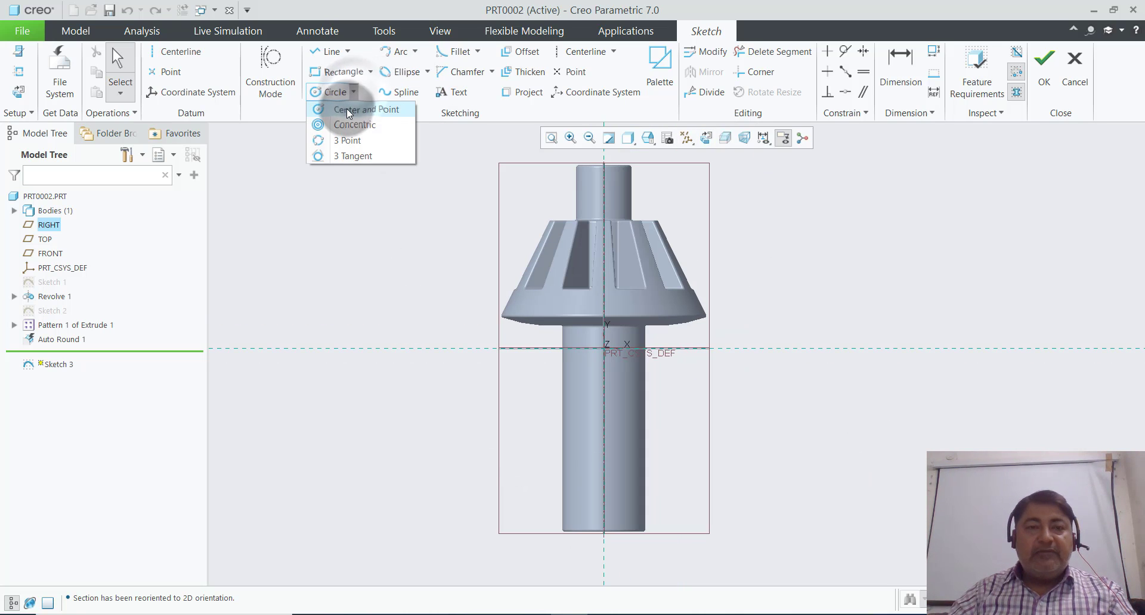
left_click(346, 109)
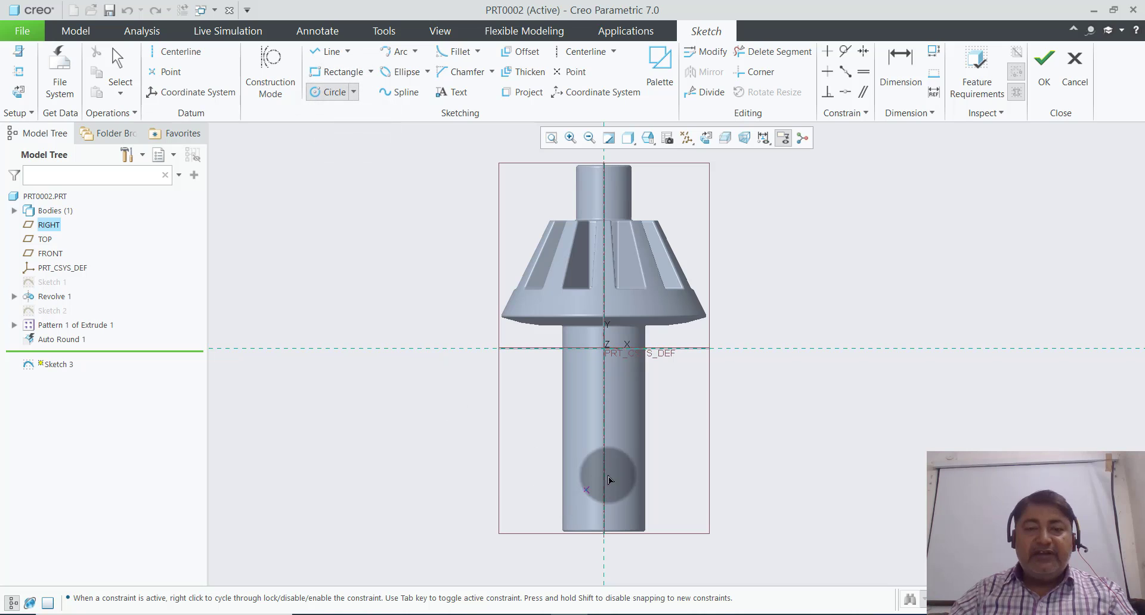
left_click(604, 446)
left_click(620, 425)
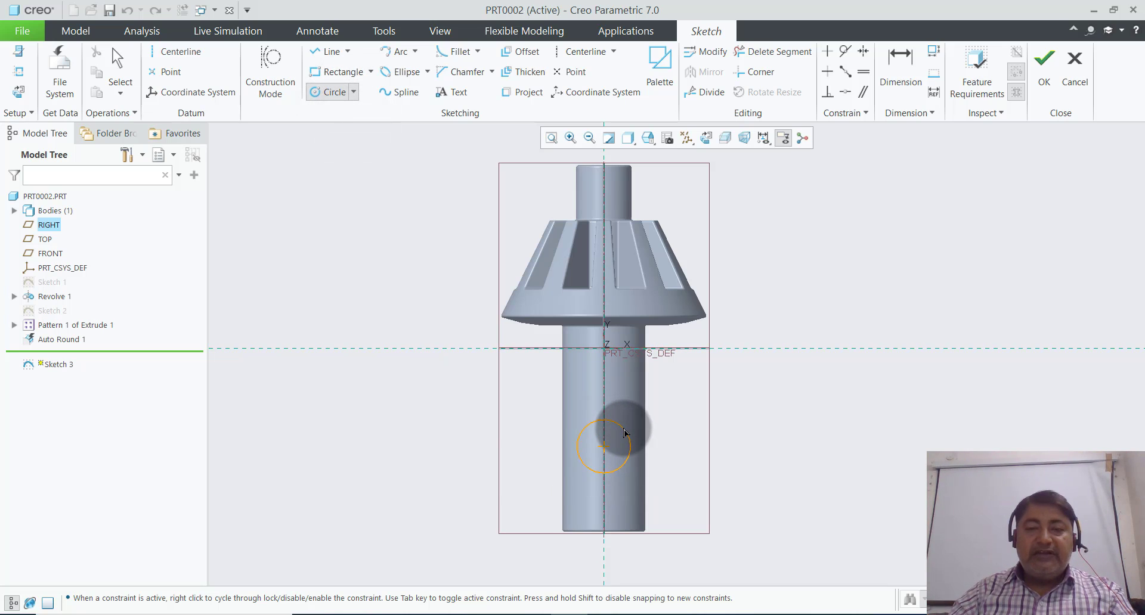
middle_click(849, 410)
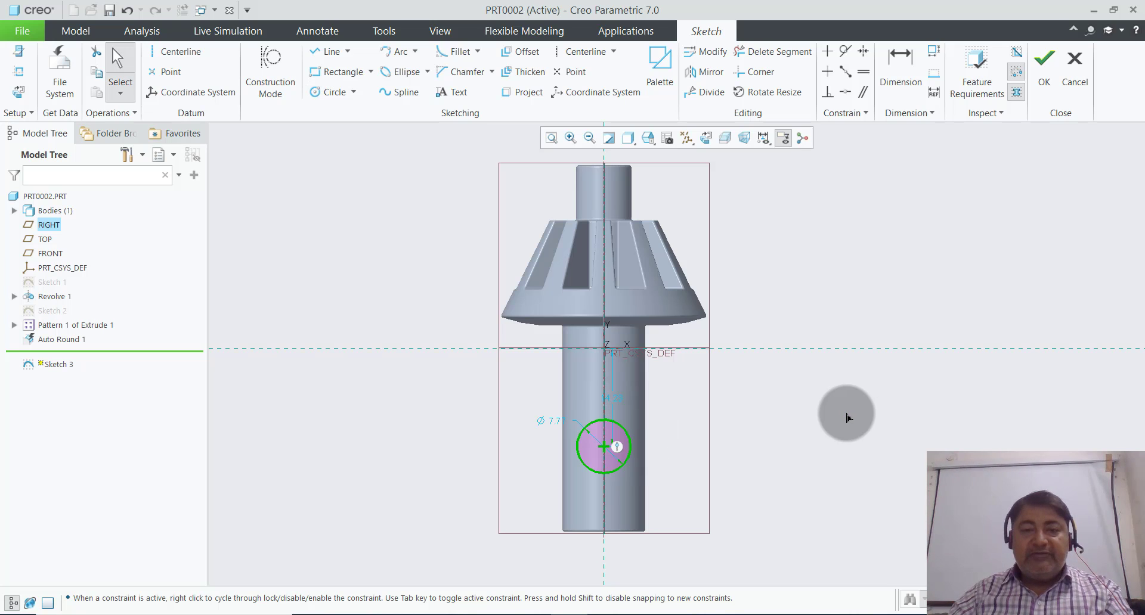
- Set the circle's diameter to 6.00, correcting an initial 6.5 entry
double_click(549, 422)
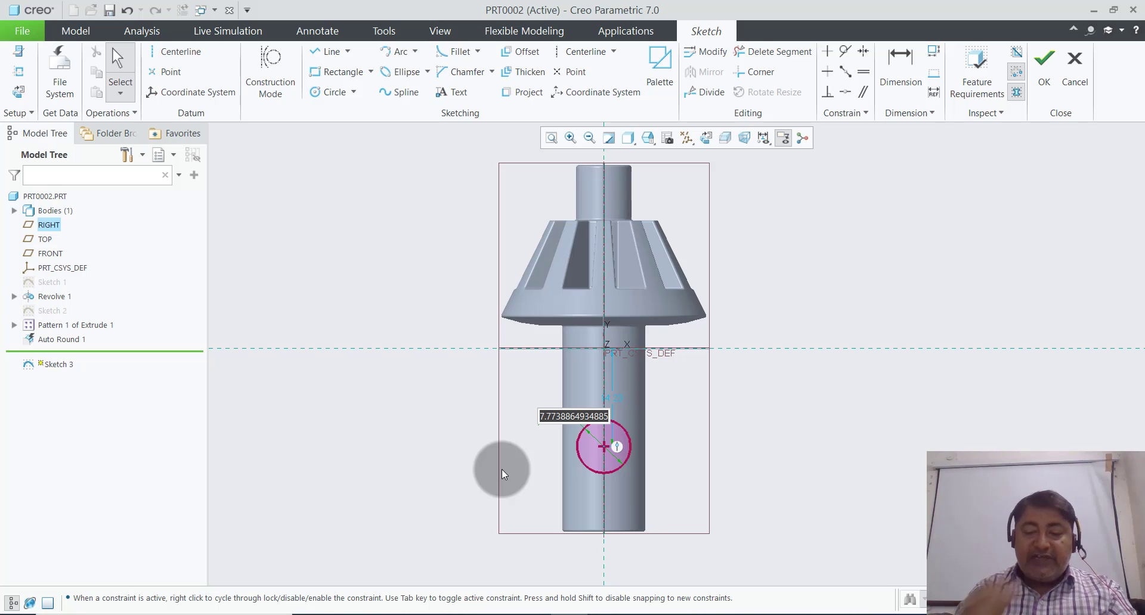
type("6.5")
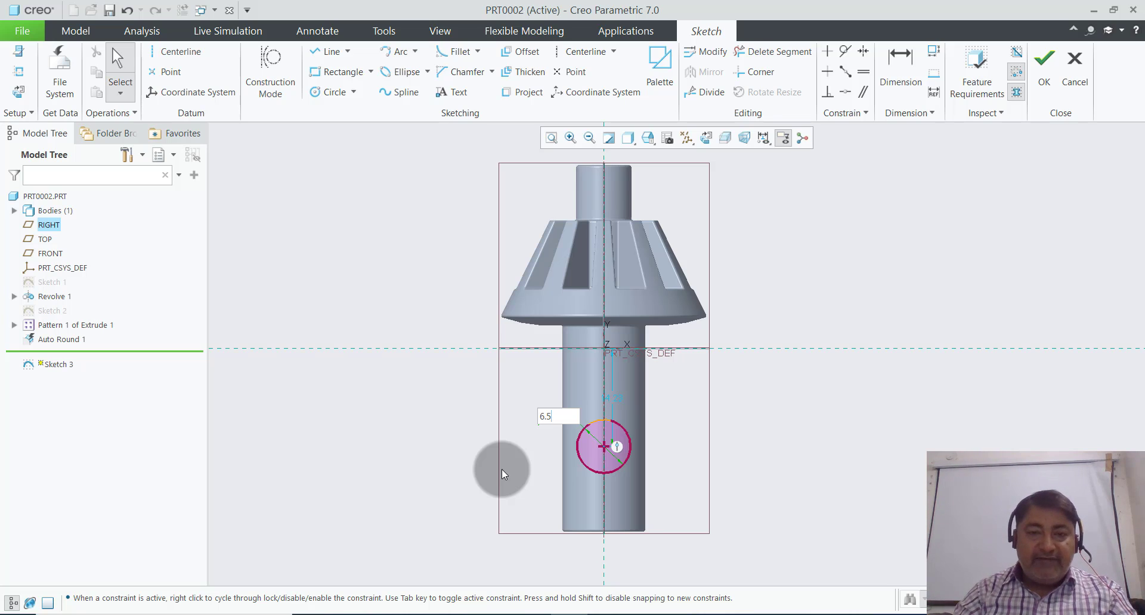
key("Return")
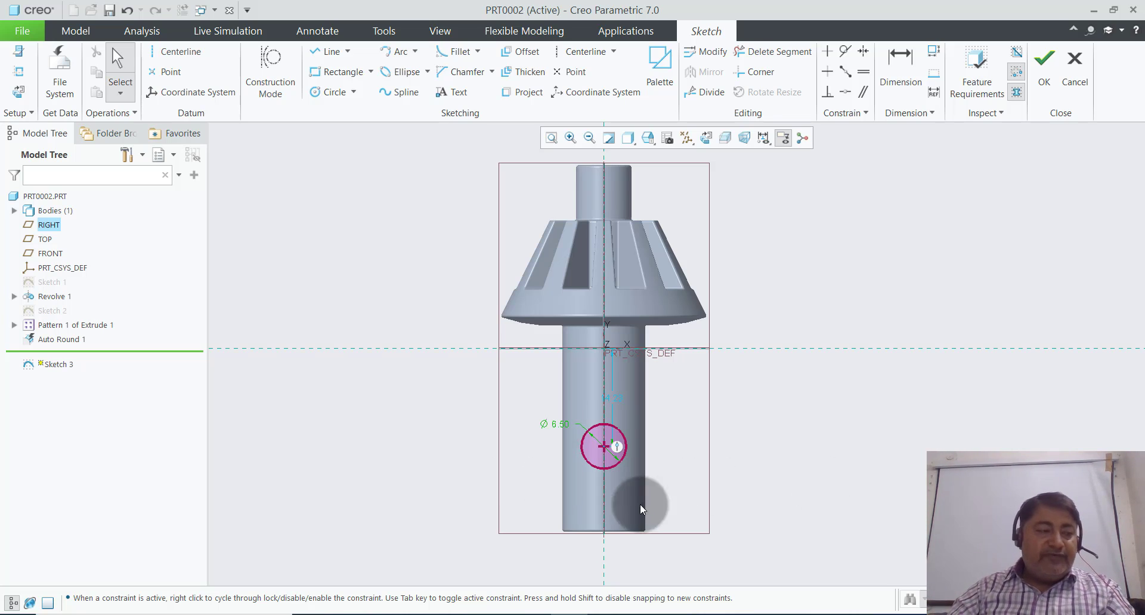
double_click(547, 427)
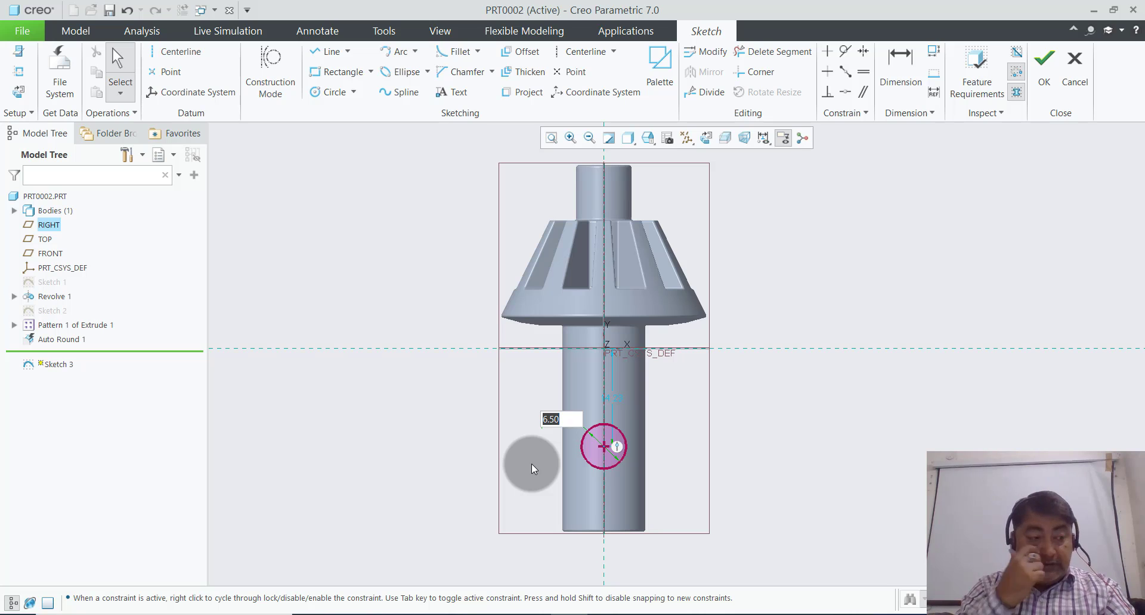
type("6")
key("Return")
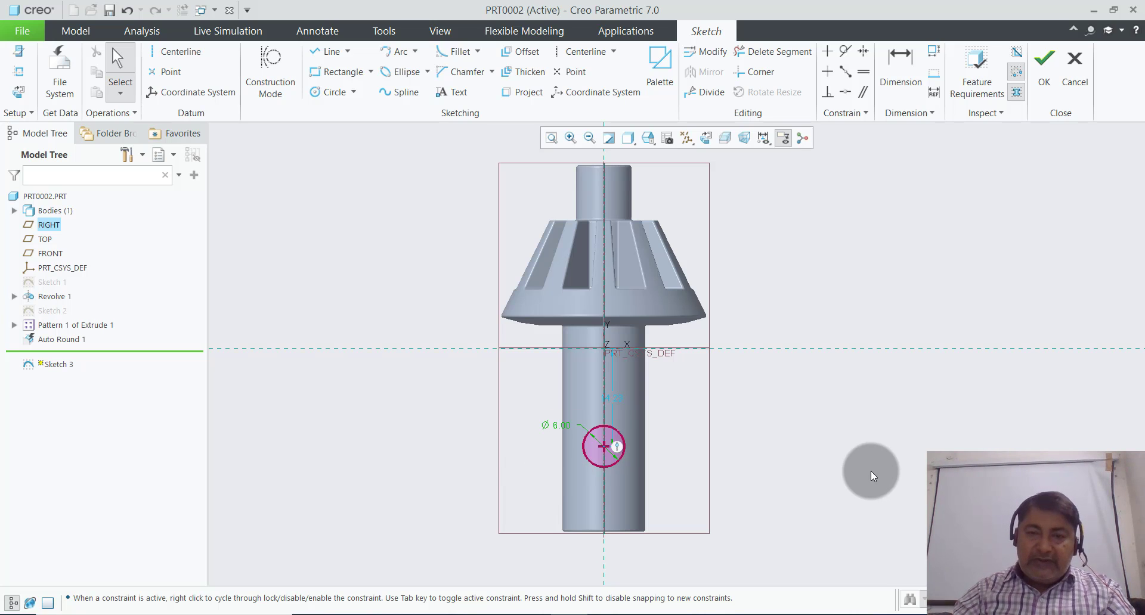
left_click(872, 475)
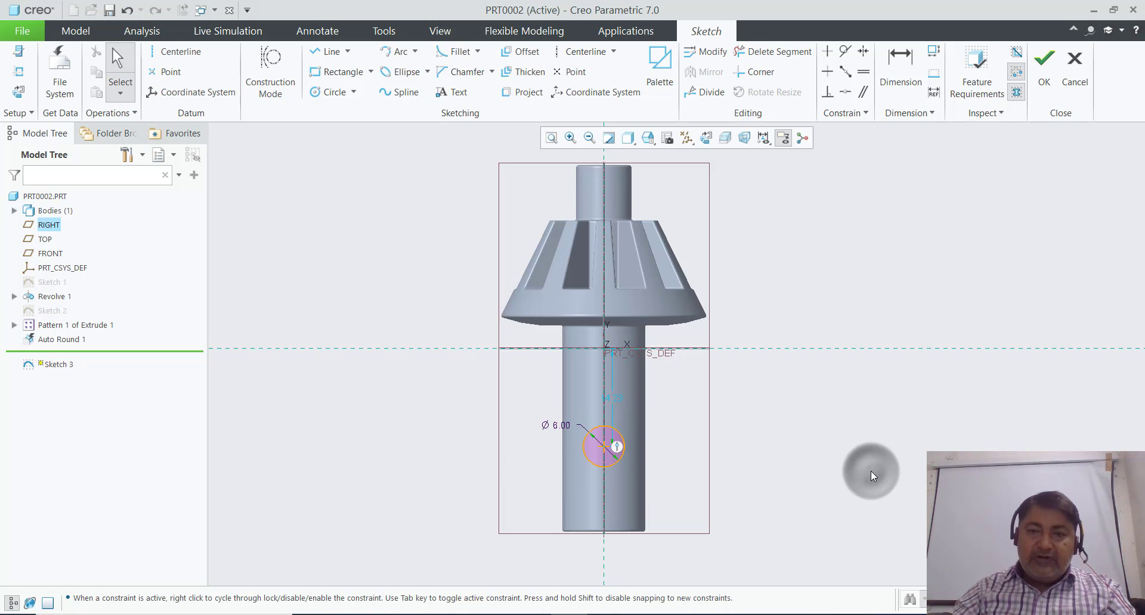
- Add the shaft's bottom edge as a dimensioning reference
left_click(903, 82)
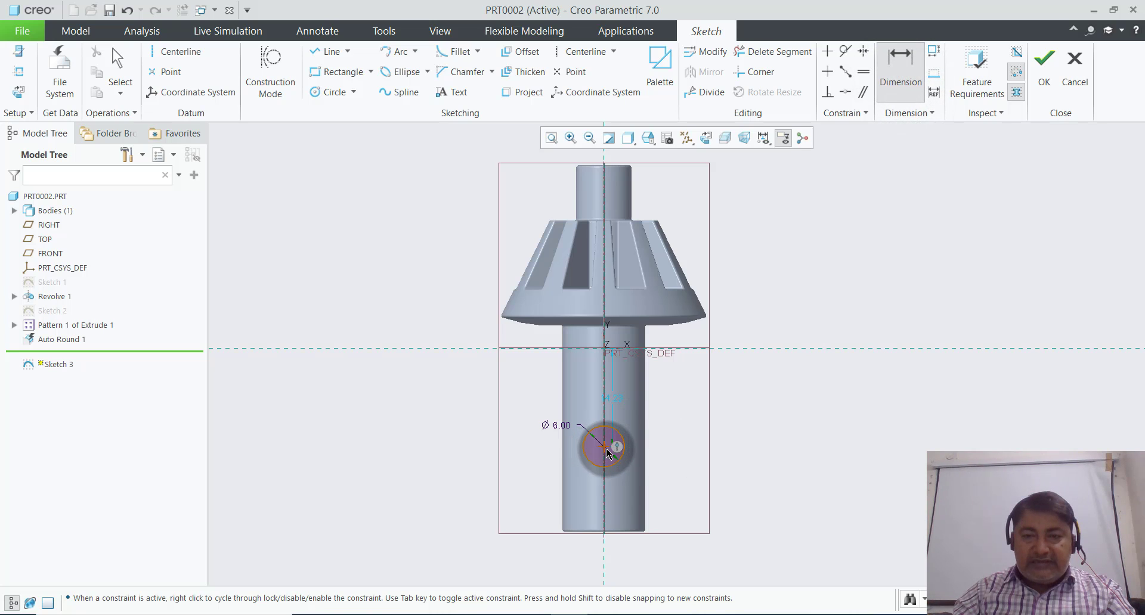
scroll(625, 545, "down", 3)
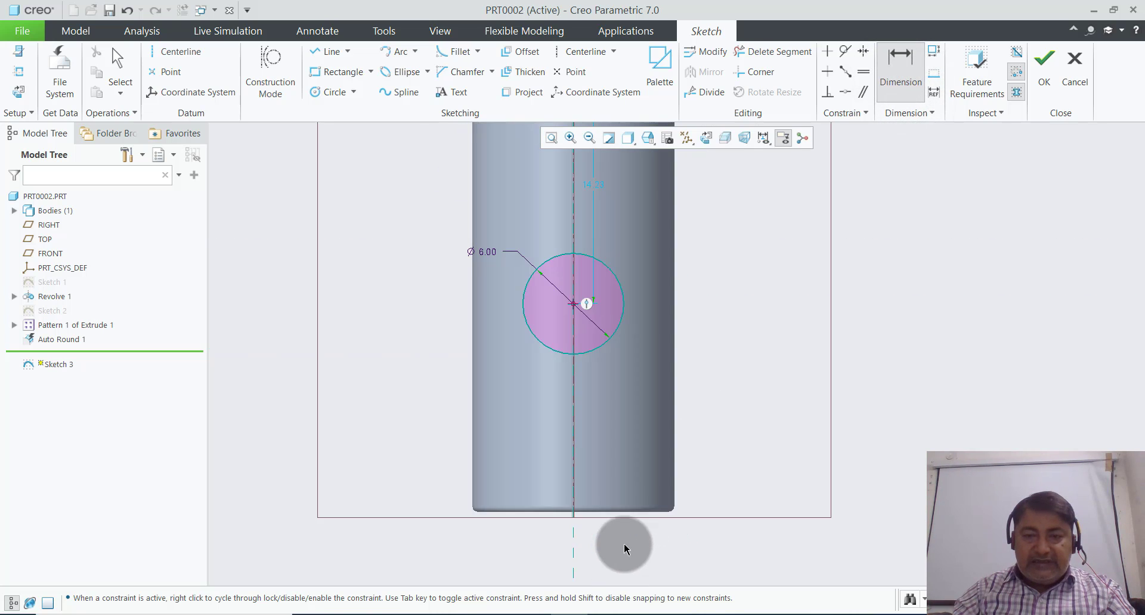
left_click(621, 512)
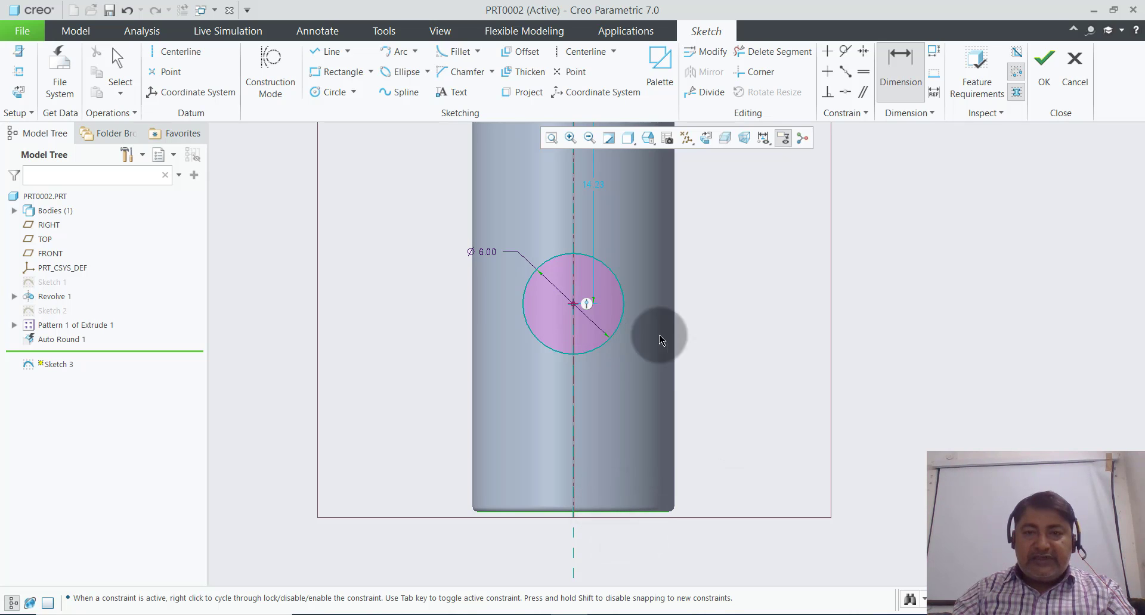
middle_click(734, 345)
- Dimension the circle centre 10.00 above the bottom edge and finish Sketch 3
left_click(888, 95)
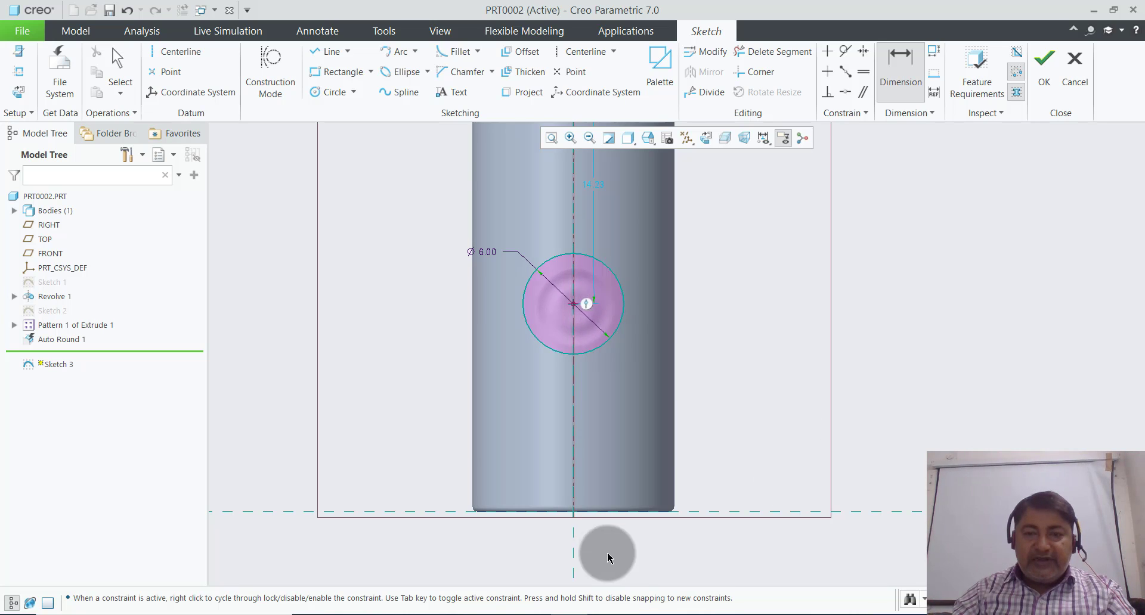
scroll(607, 531, "up", 3)
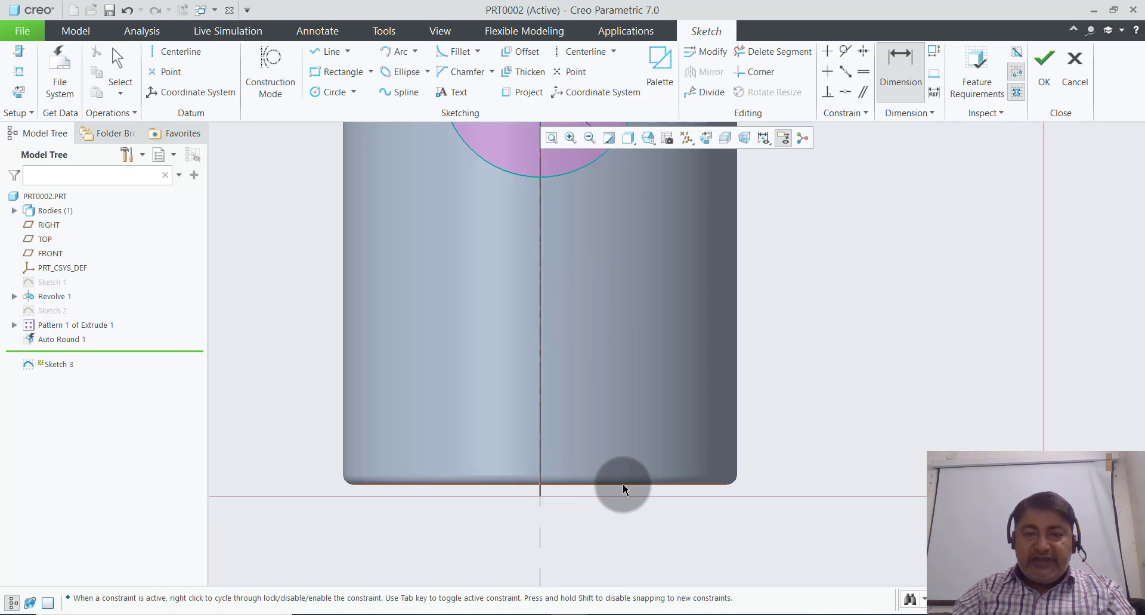
scroll(635, 528, "down", 2)
scroll(643, 539, "down", 2)
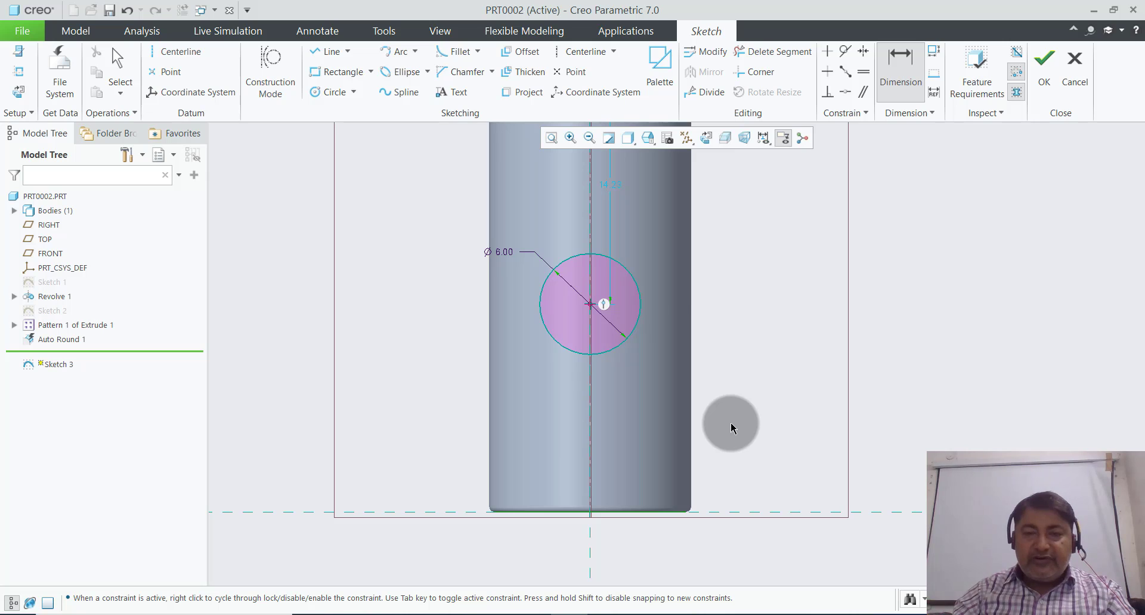
middle_click(733, 428)
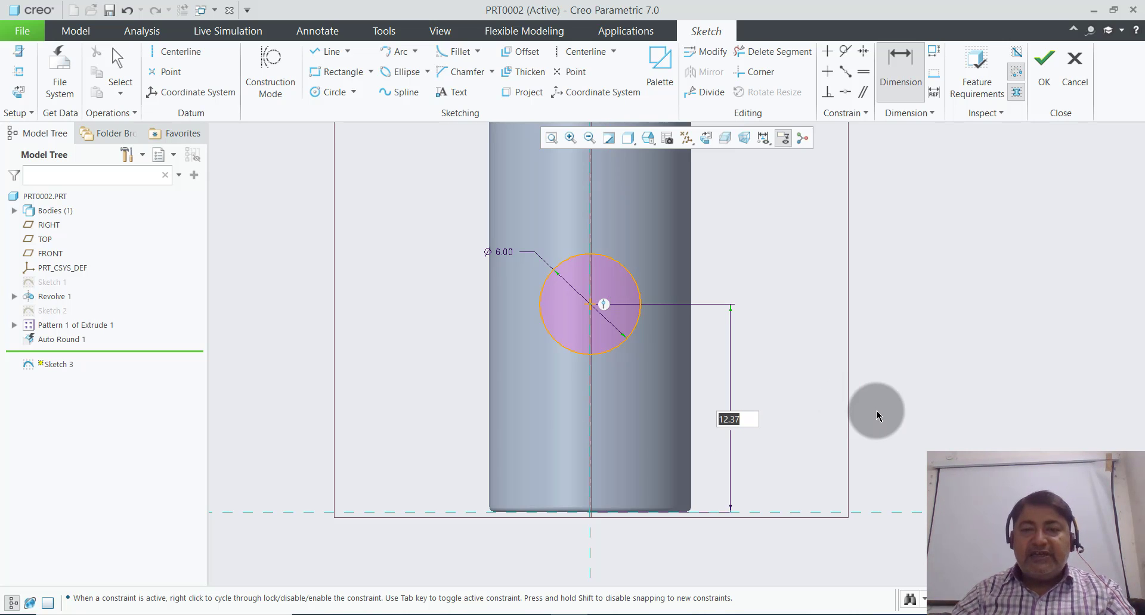
type("10")
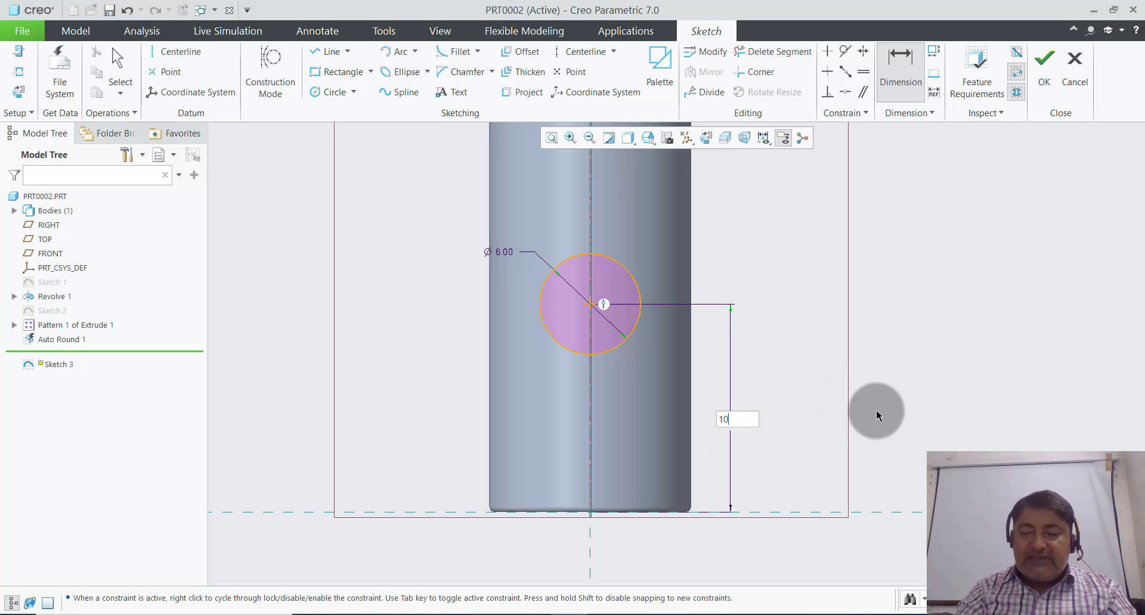
key("Return")
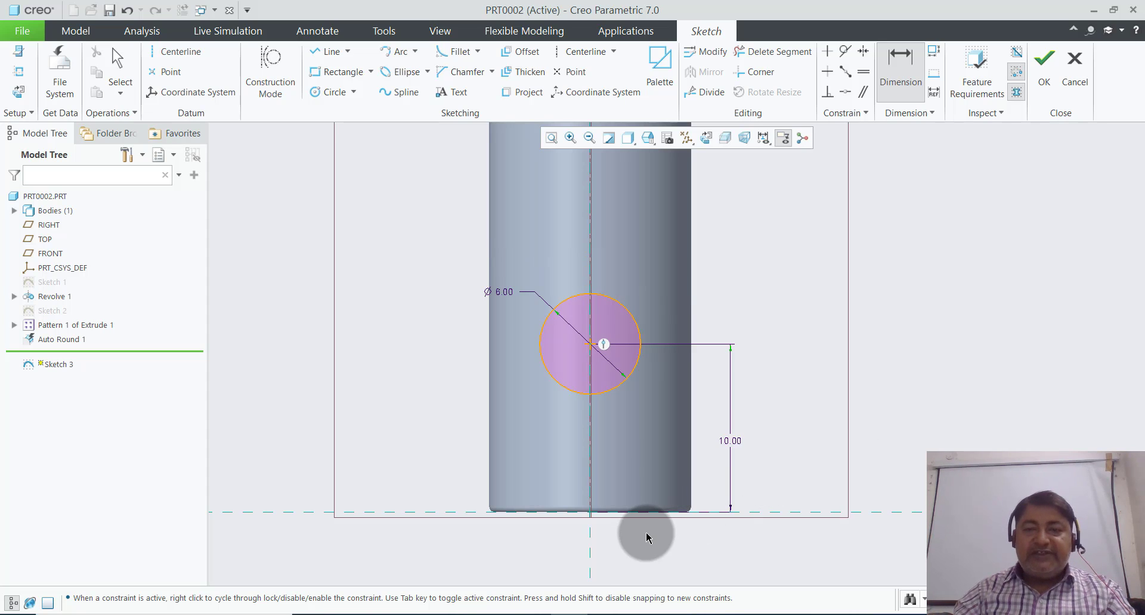
scroll(647, 537, "down", 3)
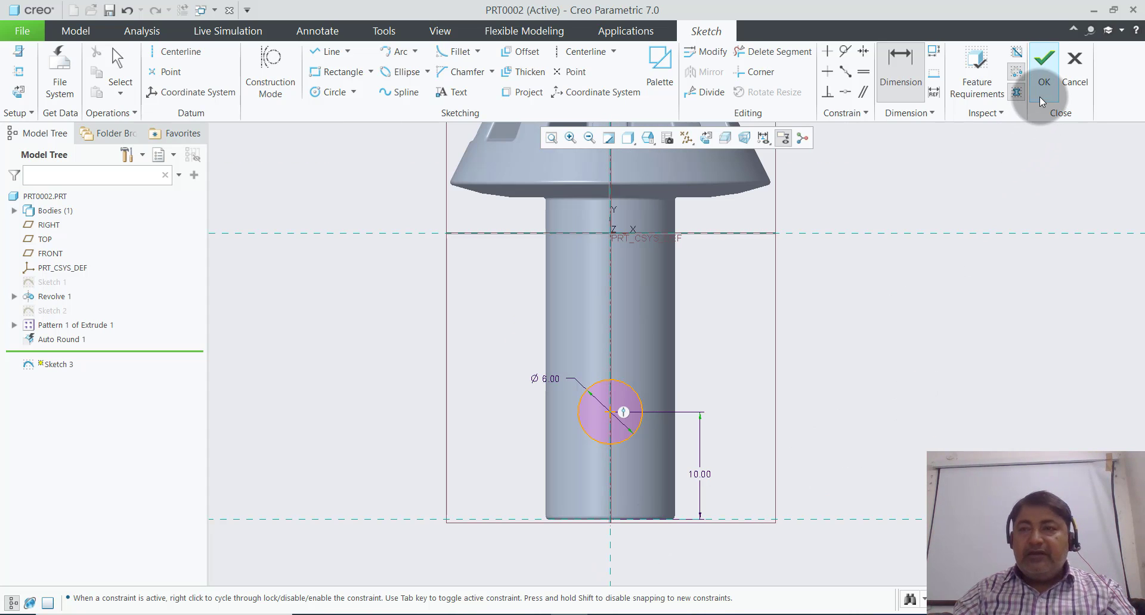
left_click(1044, 66)
middle_click_drag(845, 419, 814, 428)
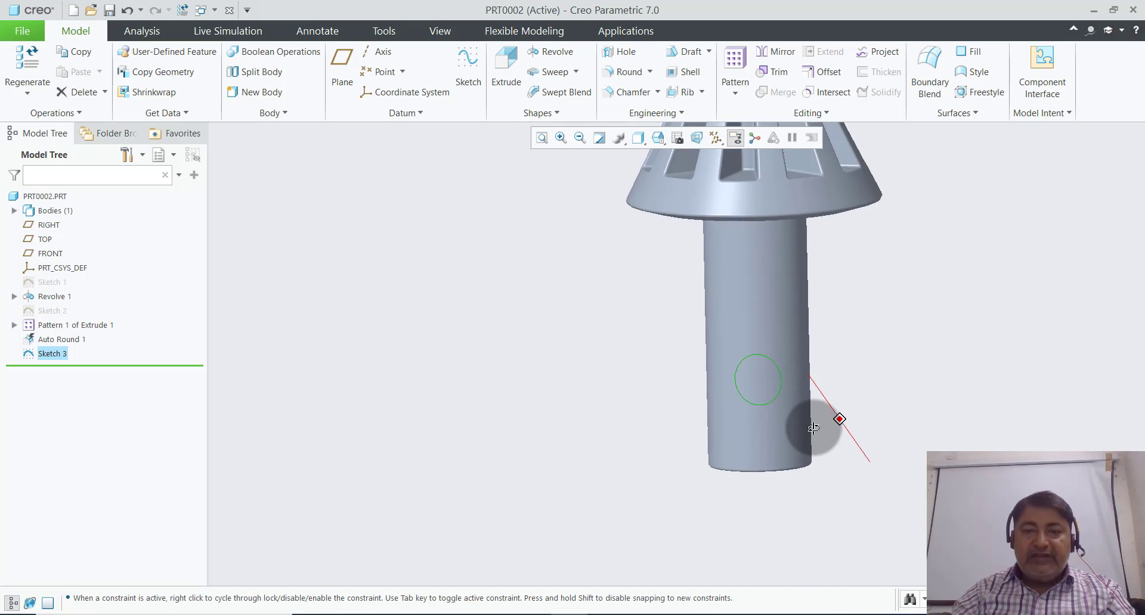
- Start a Remove Material extrude of Sketch 3 with Symmetric depth
scroll(706, 460, "down", 2)
key("ctrl+d")
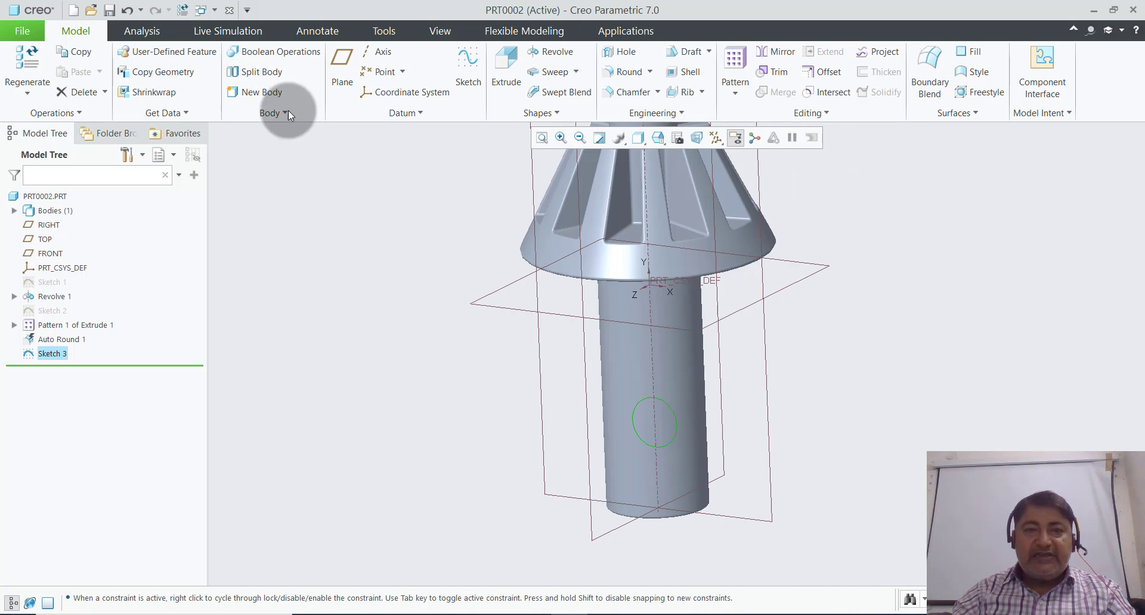
left_click(498, 78)
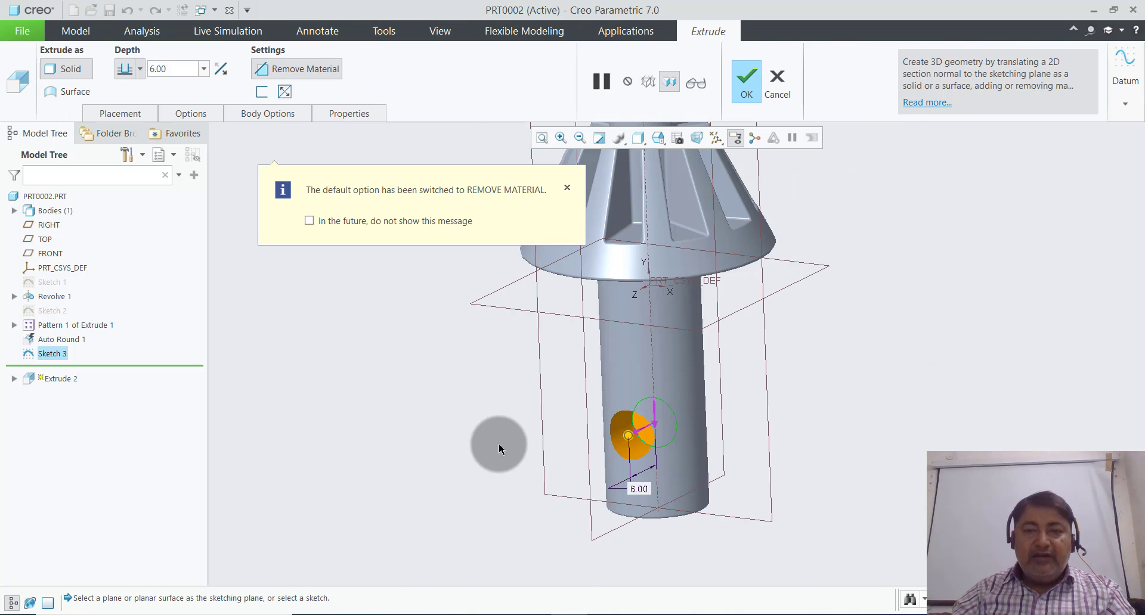
left_click(140, 69)
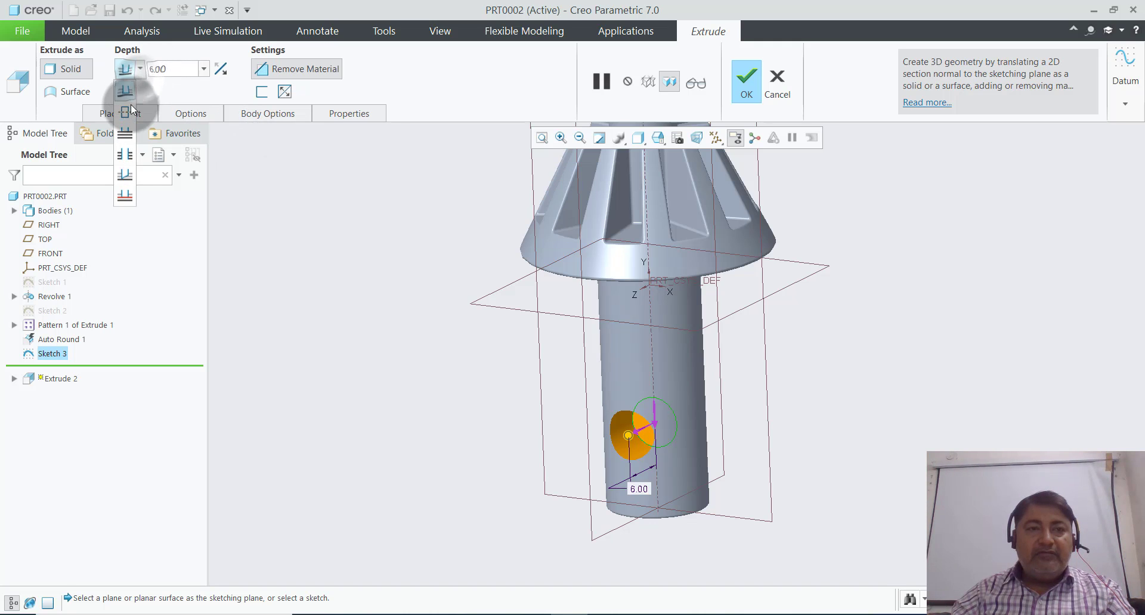
left_click(126, 111)
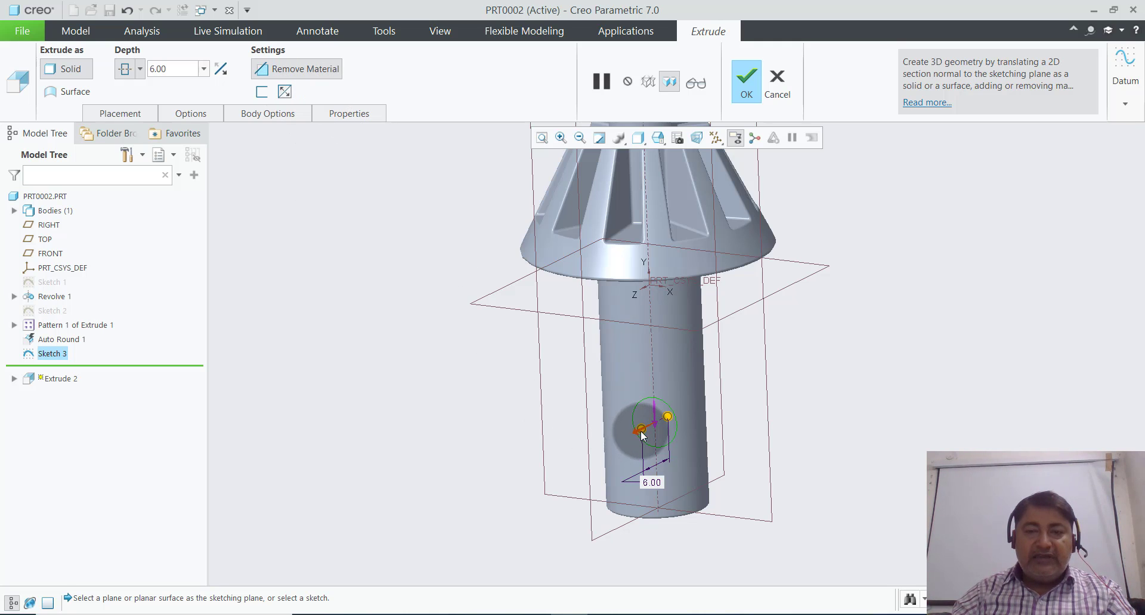
- Drag the cut depth to 37.90 so the Ø6.00 hole passes through the shaft, and confirm
mouse_move(636, 434)
left_mouse_down()
mouse_move(570, 461)
mouse_move(869, 447)
left_mouse_up()
middle_click_drag(869, 447, 797, 467)
scroll(798, 467, "up", 3)
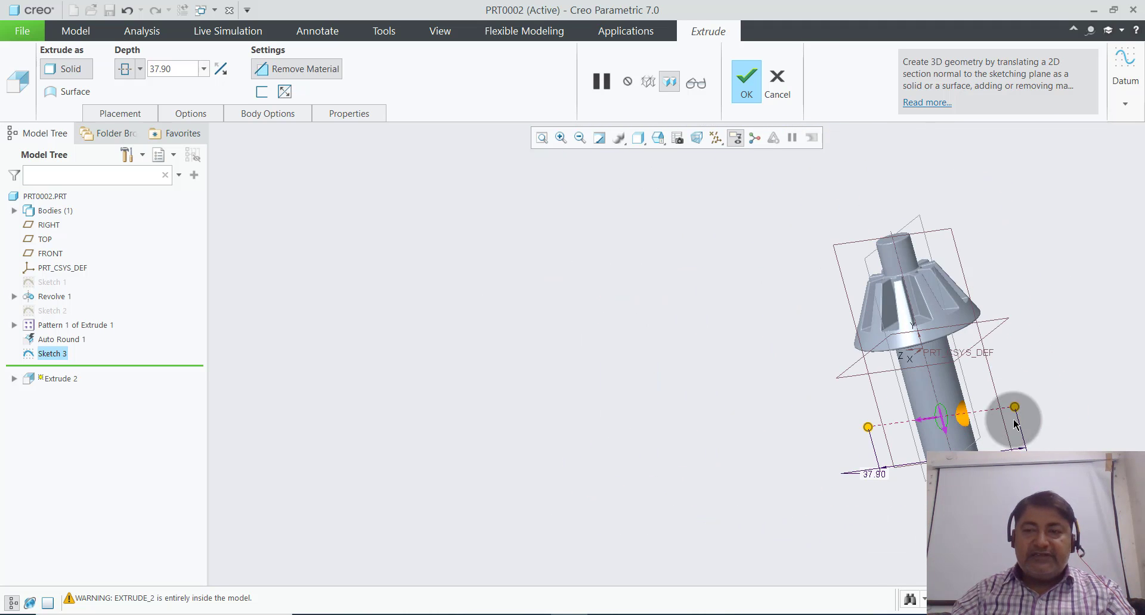
scroll(1015, 411, "down", 3)
scroll(1015, 409, "down", 3)
scroll(548, 400, "up", 3)
scroll(549, 400, "up", 2)
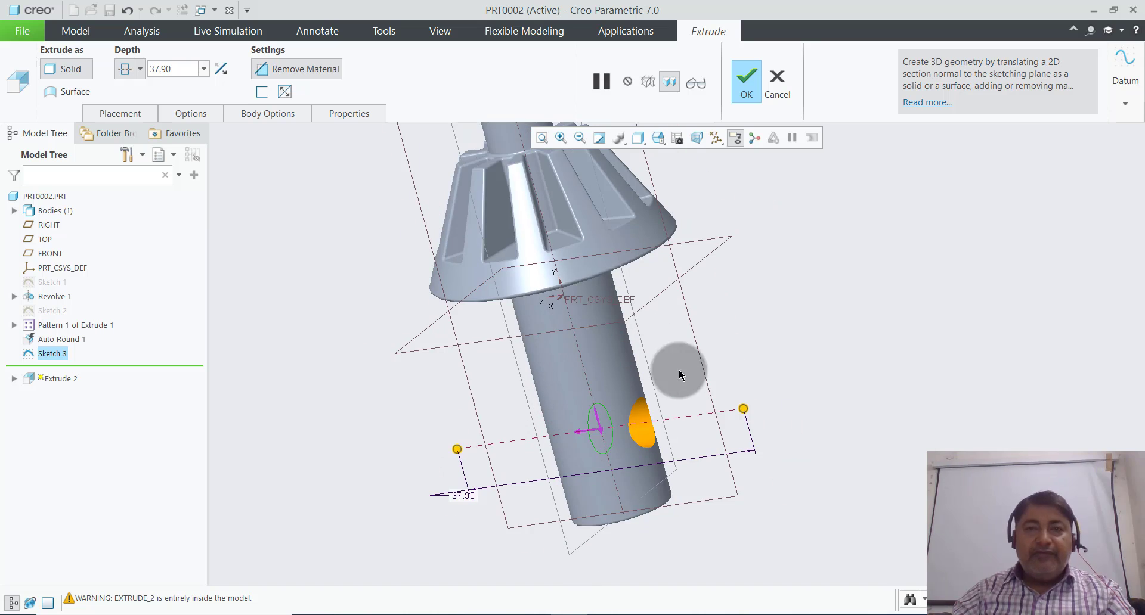
scroll(702, 246, "up", 2)
left_click(746, 79)
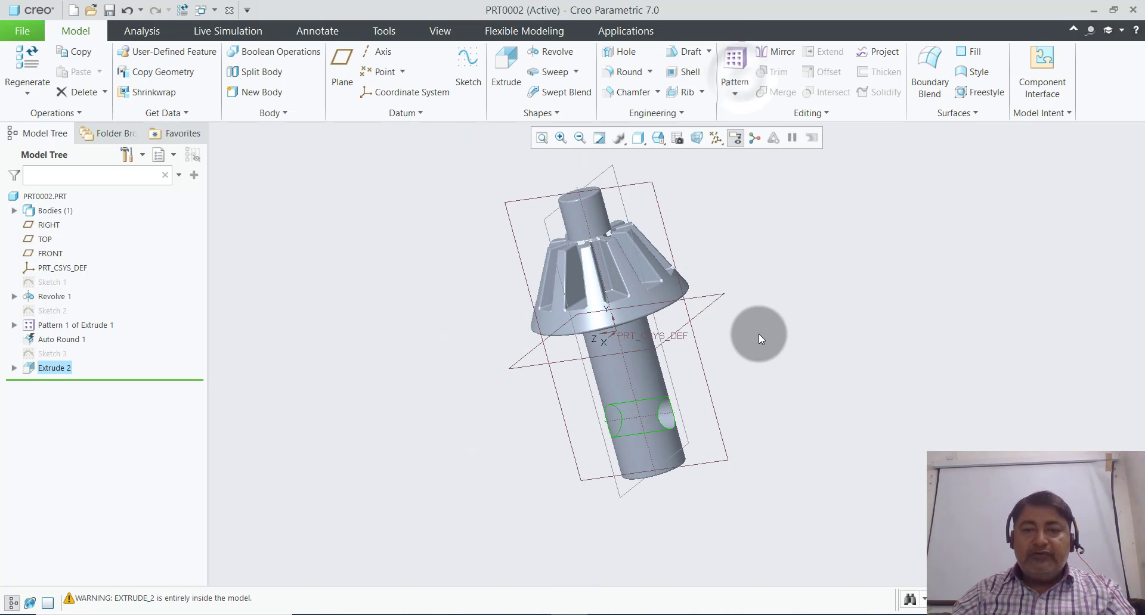
scroll(759, 334, "down", 2)
scroll(749, 361, "up", 2)
middle_click_drag(745, 431, 801, 421)
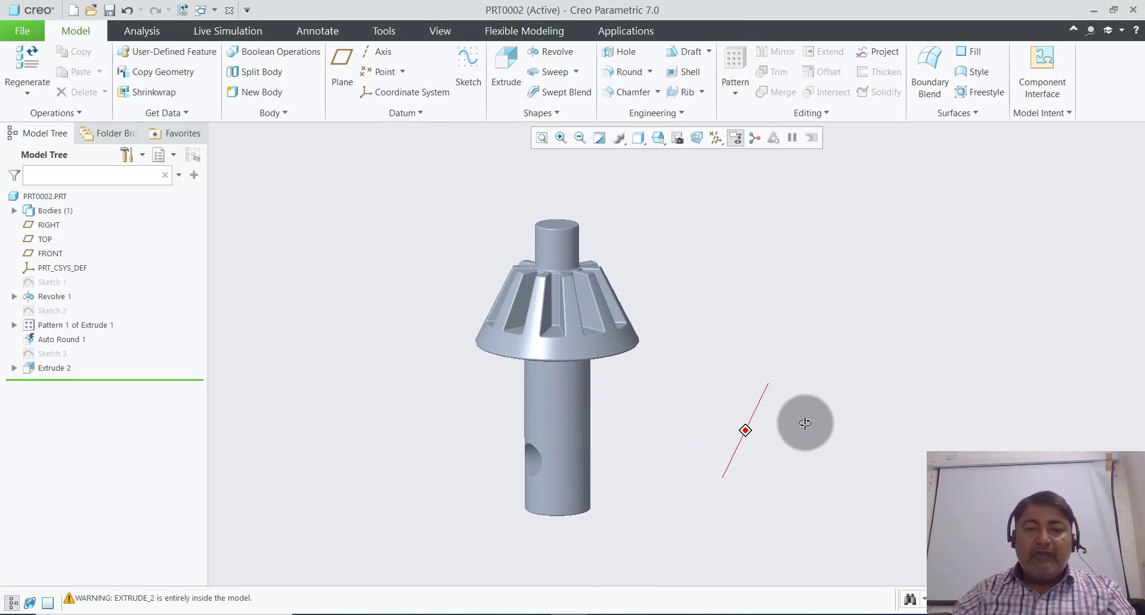
scroll(492, 417, "down", 2)
scroll(502, 440, "down", 2)
scroll(502, 441, "up", 2)
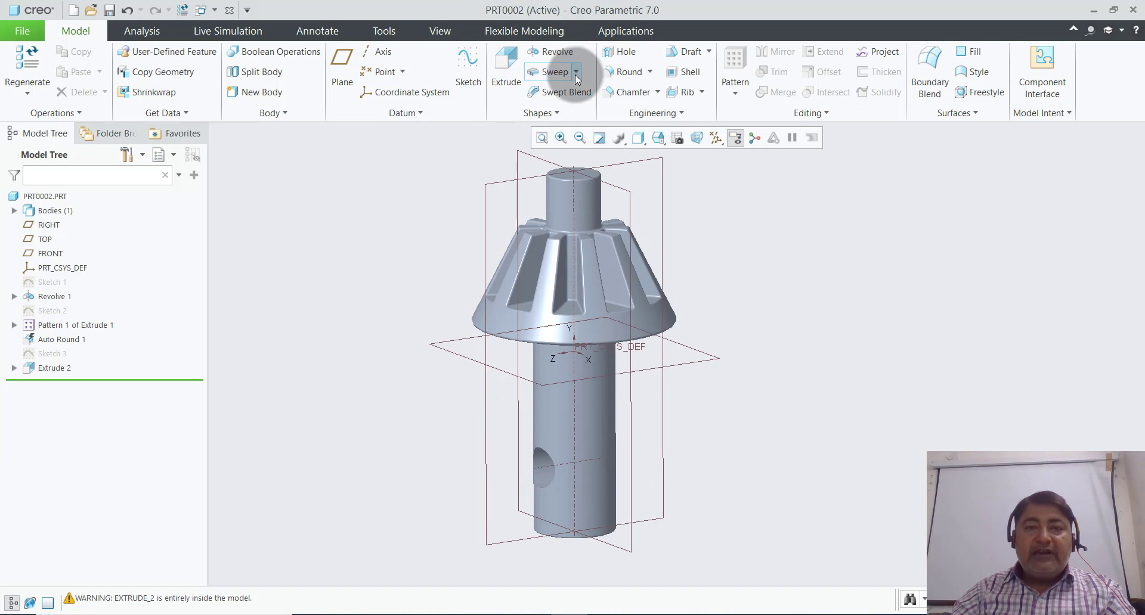
- Start a Round feature with its radius changed from 0.80 to 0.50
left_click(629, 72)
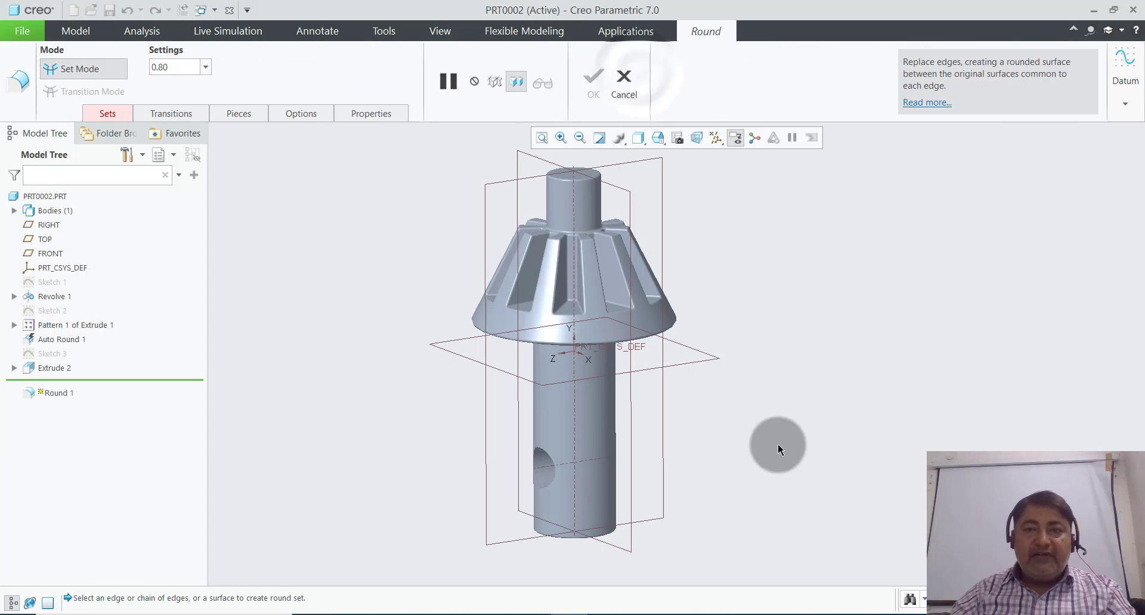
double_click(167, 67)
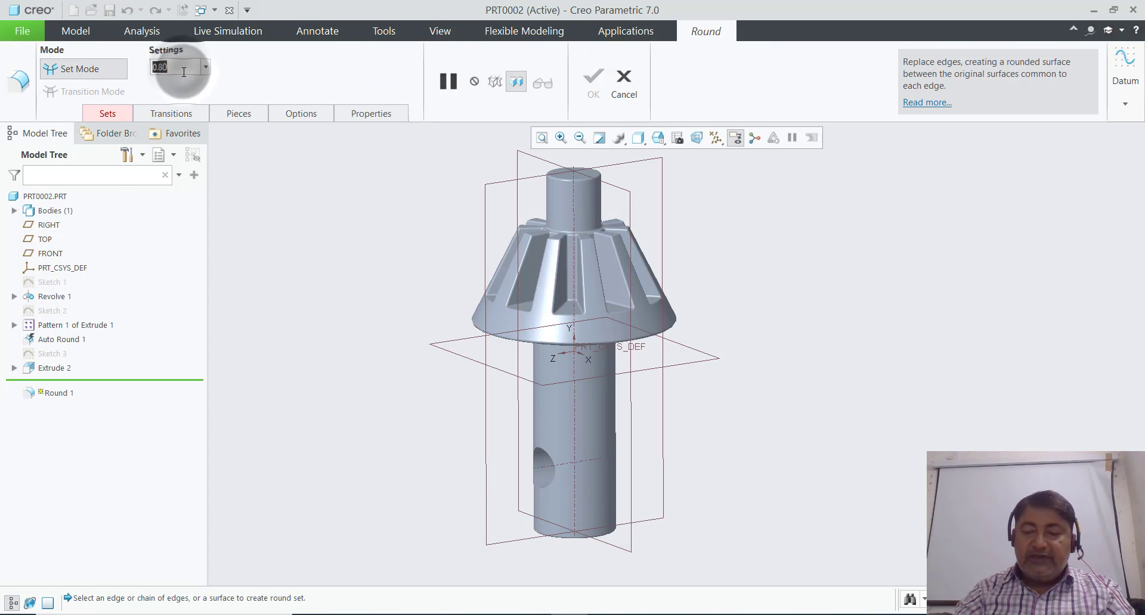
key("BackSpace")
type("0.5")
key("Return")
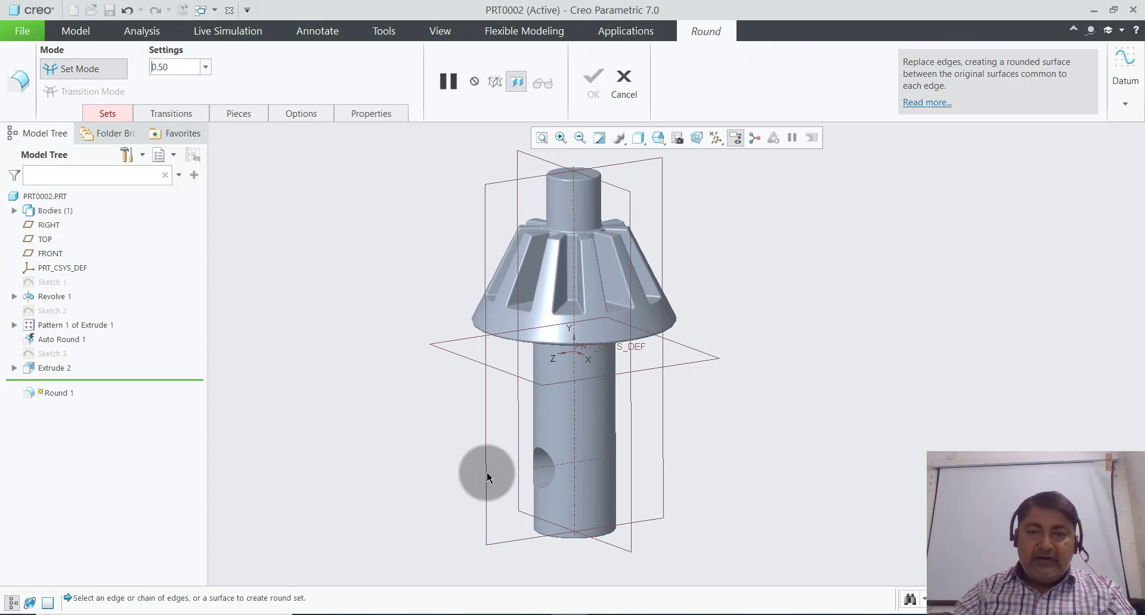
- Apply the 0.50 round to both edges of the cross hole
left_click(545, 460)
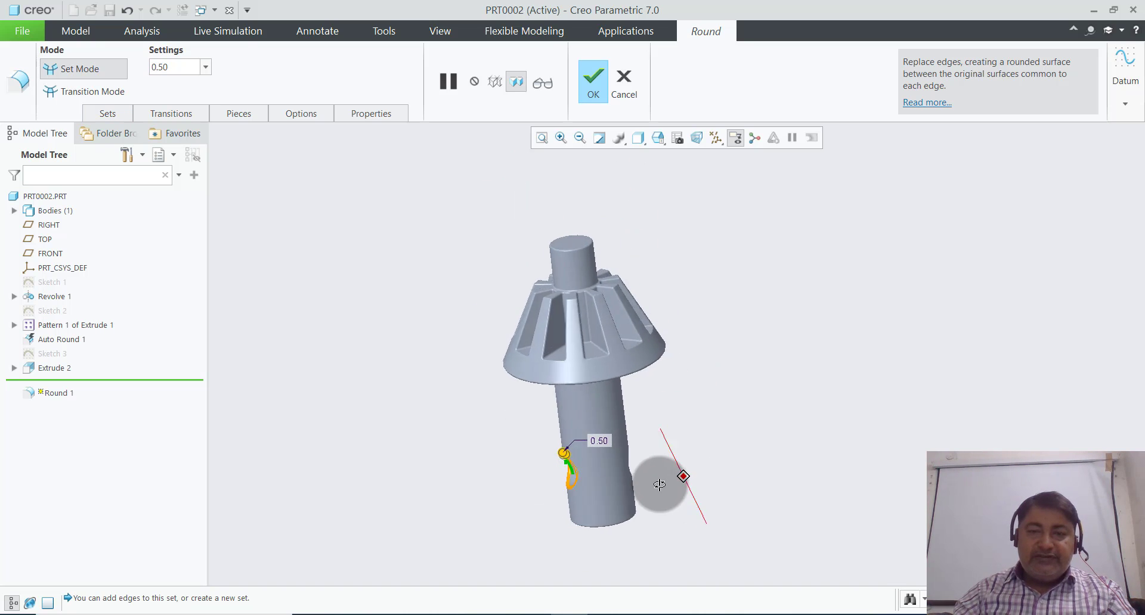
middle_click_drag(683, 475, 686, 476)
scroll(635, 488, "up", 3)
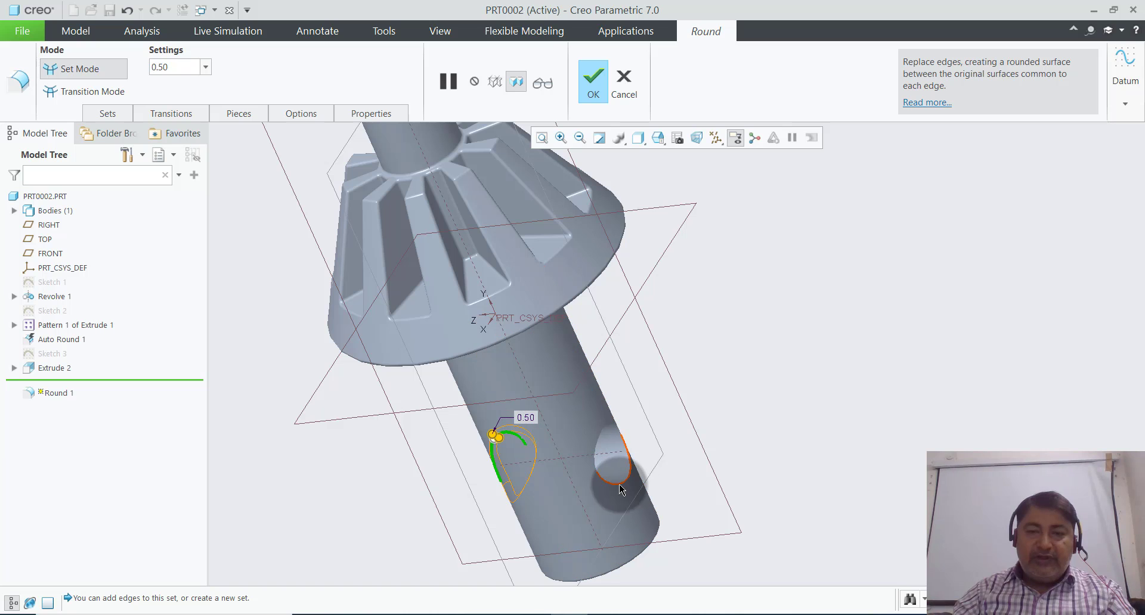
left_click(620, 483)
left_click(603, 88)
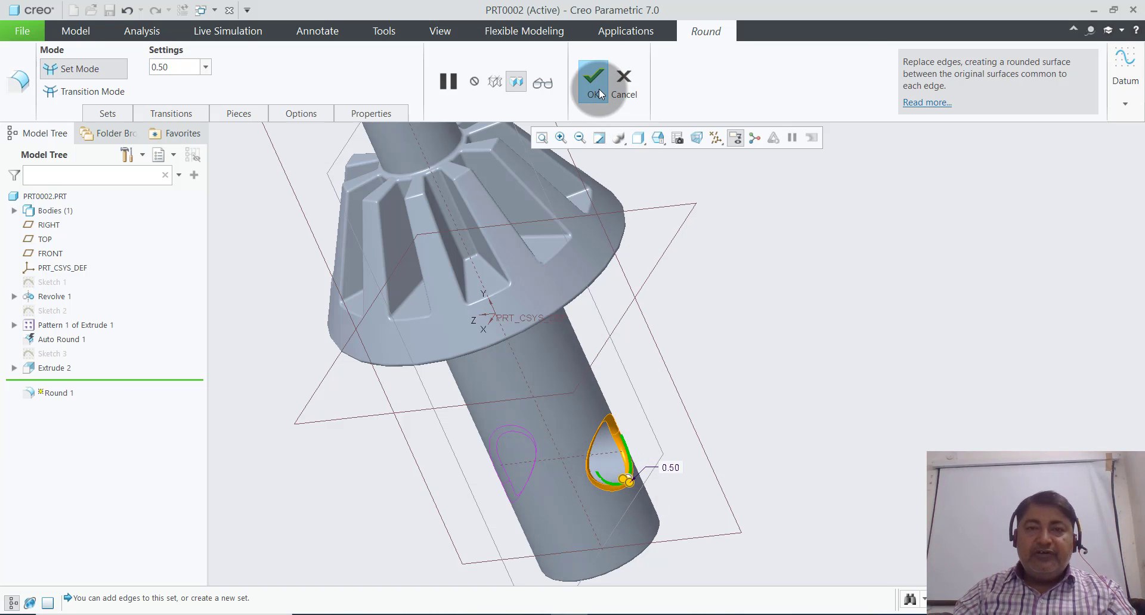
mouse_move(739, 405)
middle_mouse_down()
mouse_move(707, 440)
mouse_move(754, 401)
mouse_move(781, 422)
middle_mouse_up()
scroll(613, 409, "up", 3)
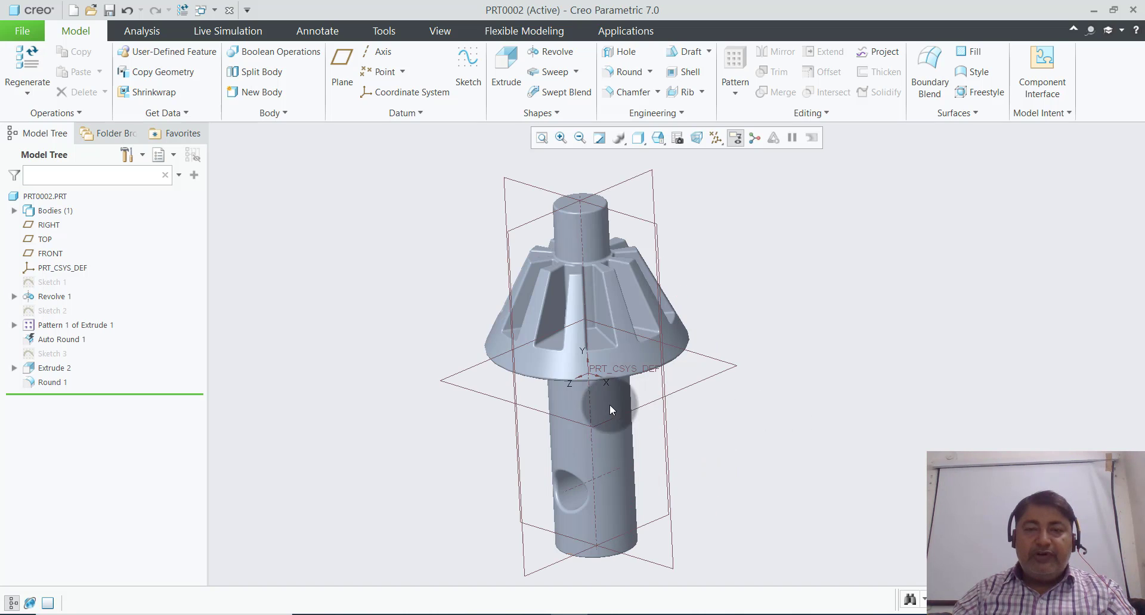
scroll(657, 437, "down", 3)
scroll(668, 438, "up", 2)
scroll(669, 438, "down", 1)
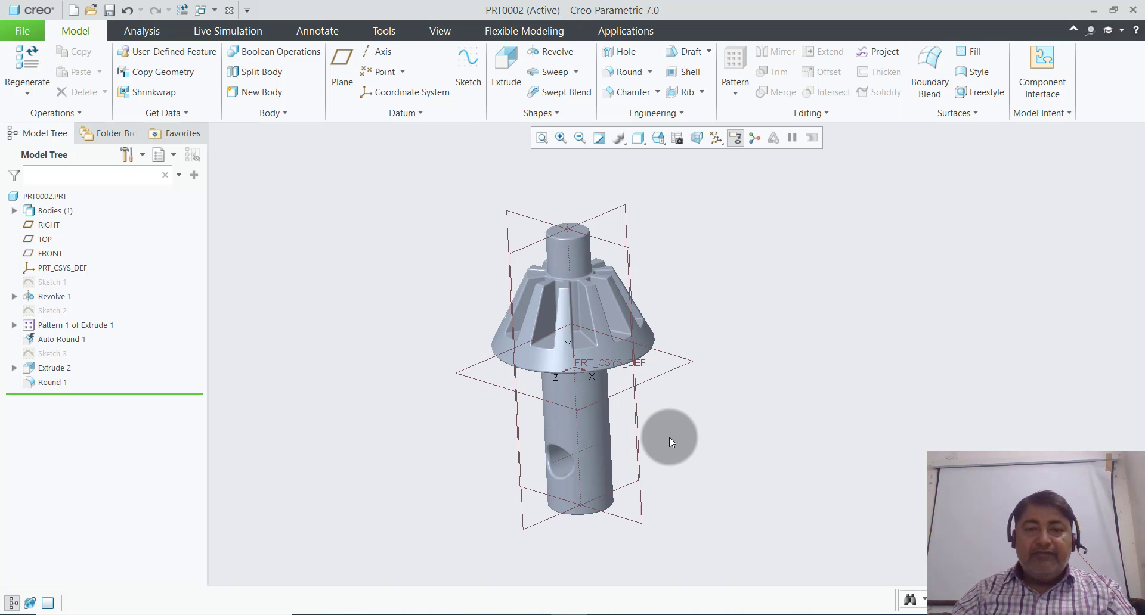
- Save a copy to the Desktop as PILOT_1, since the name PILOT was already taken
left_click(24, 31)
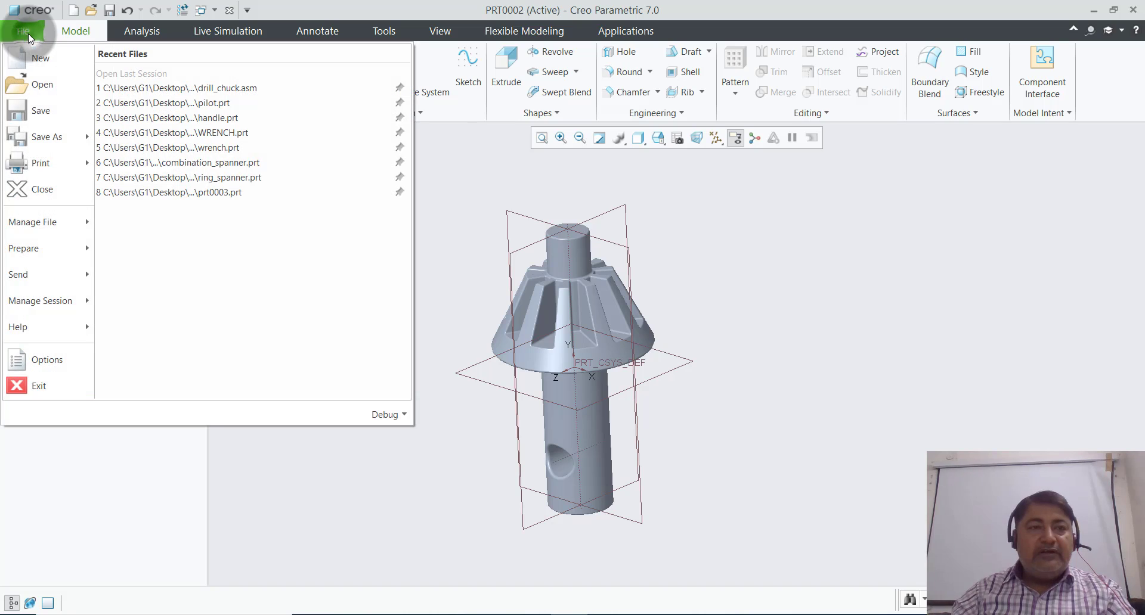
mouse_move(47, 138)
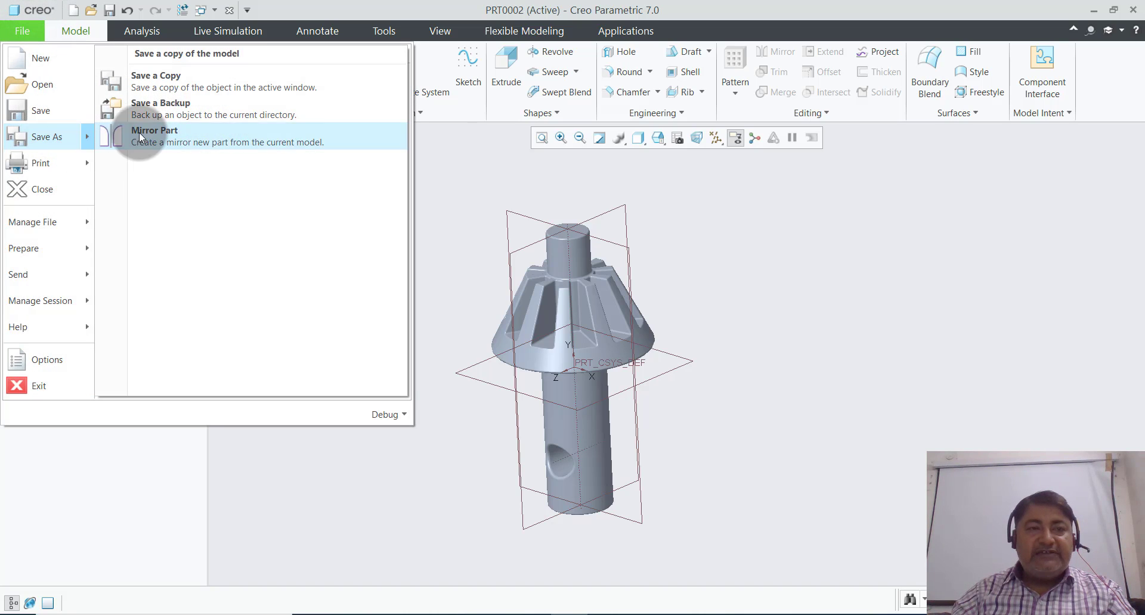
left_click(191, 84)
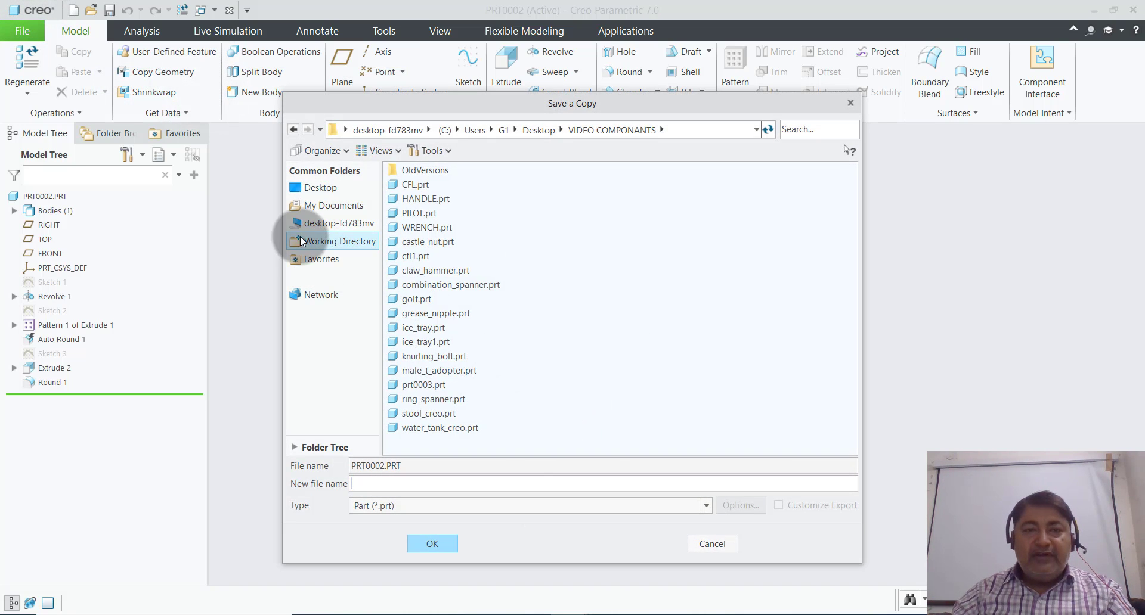
left_click(327, 191)
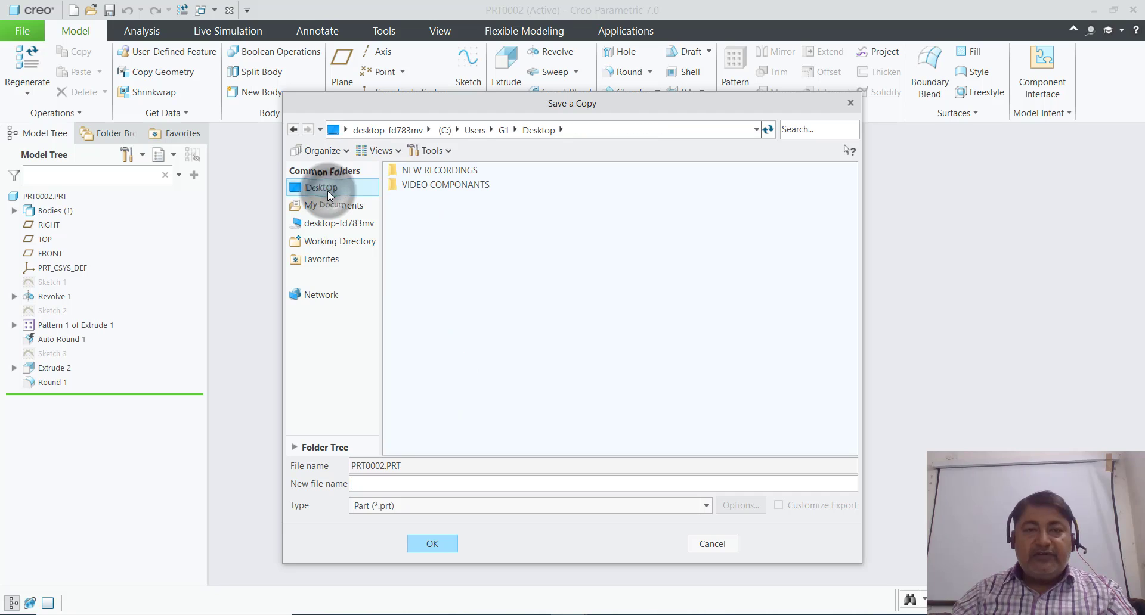
left_click(431, 486)
type("PILOT")
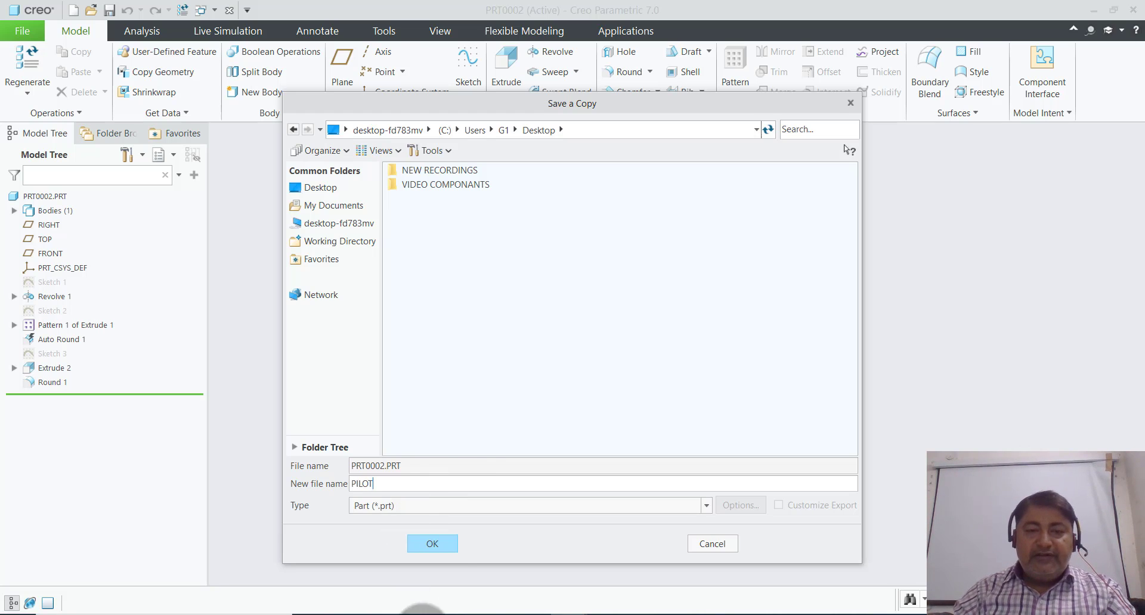
left_click(438, 542)
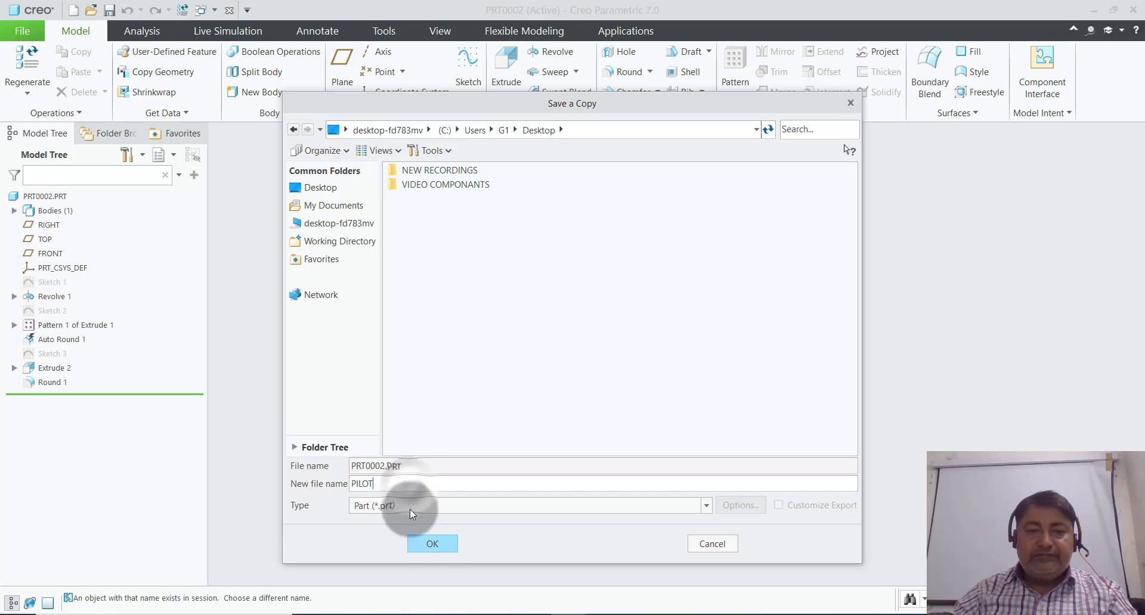
left_click(432, 545)
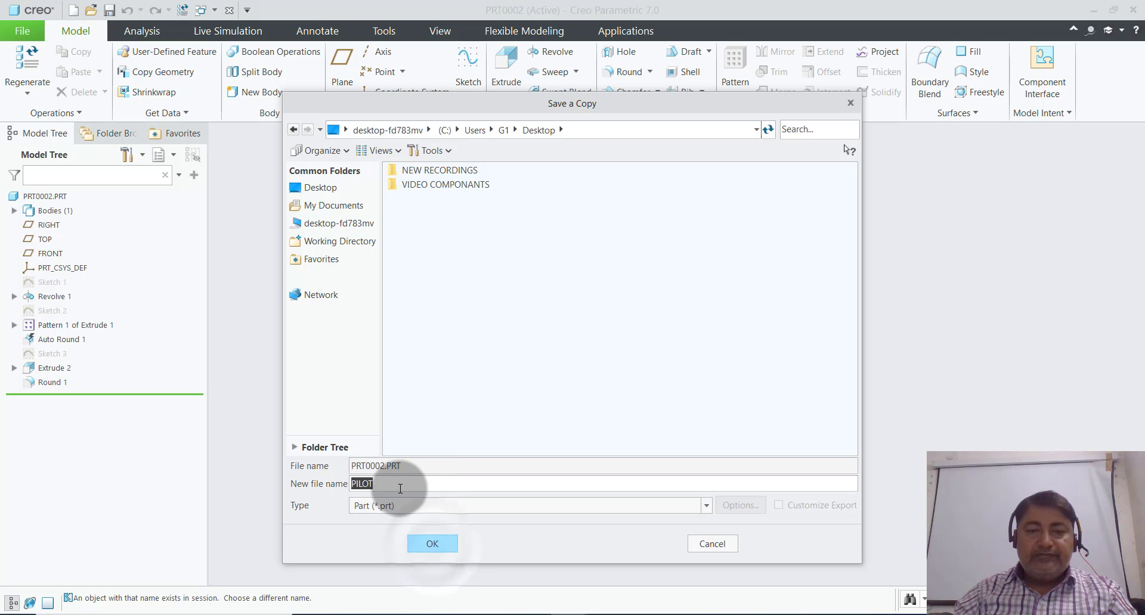
left_click(401, 488)
type("_1")
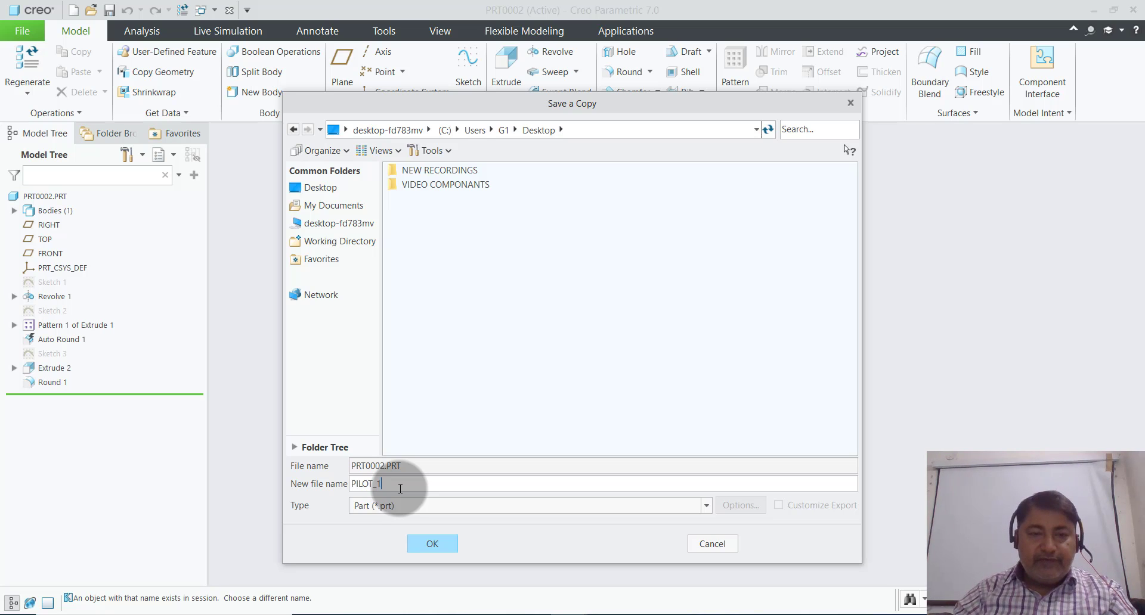
left_click(431, 544)
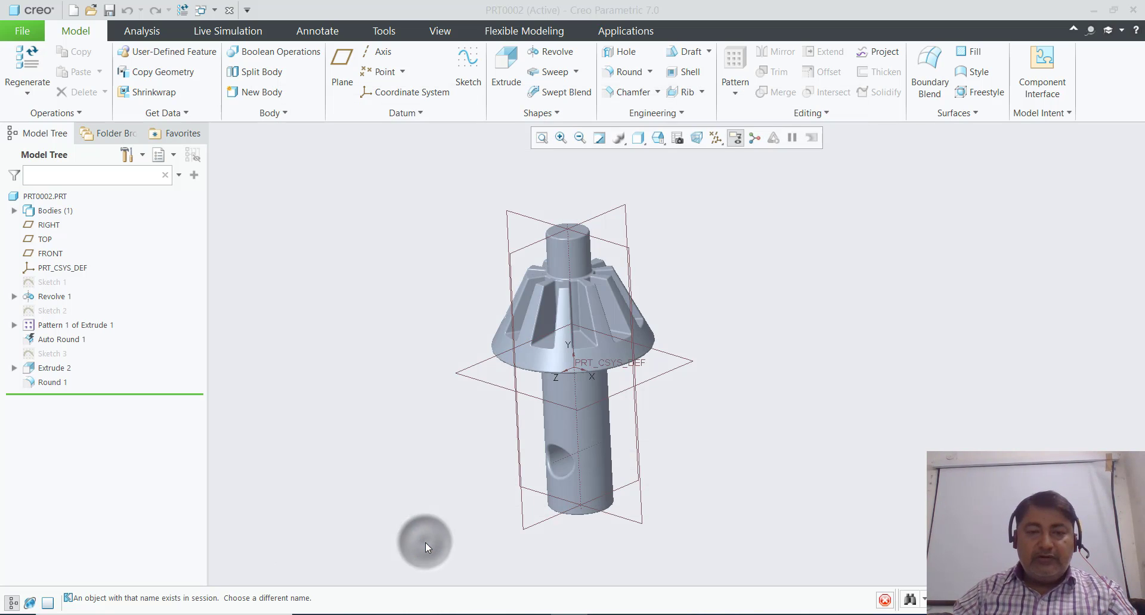
scroll(430, 397, "down", 2)
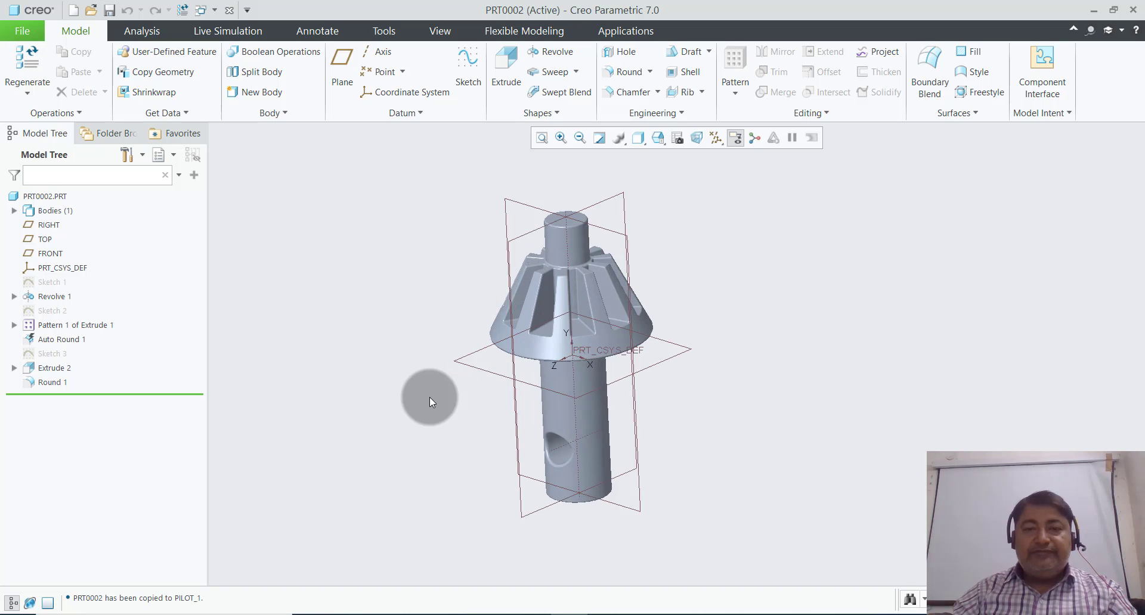
scroll(596, 411, "down", 3)
scroll(721, 417, "up", 1)
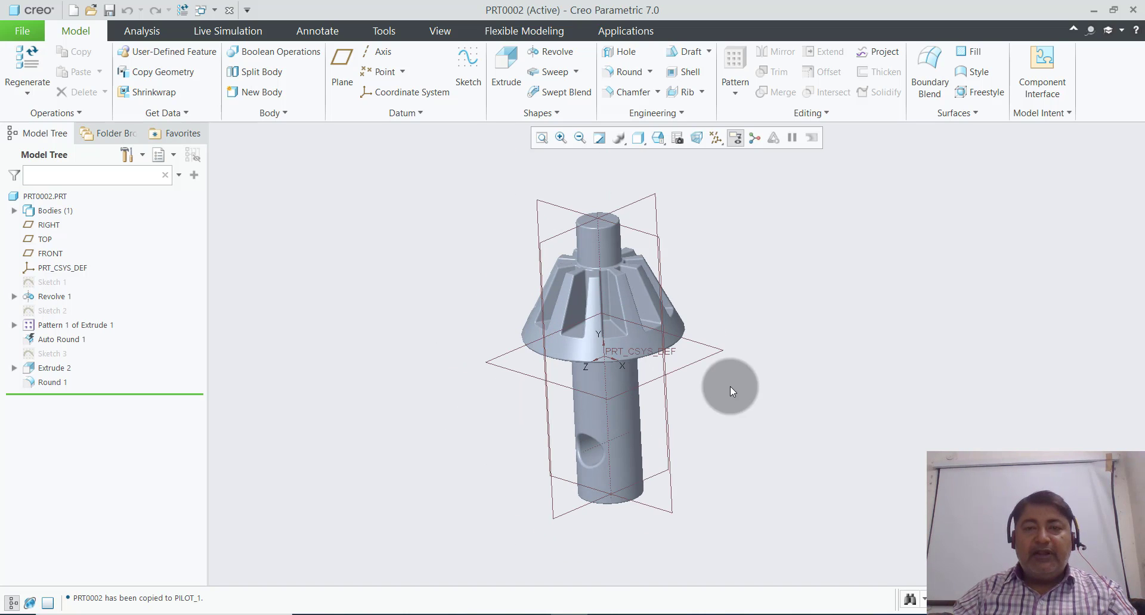
left_click(717, 138)
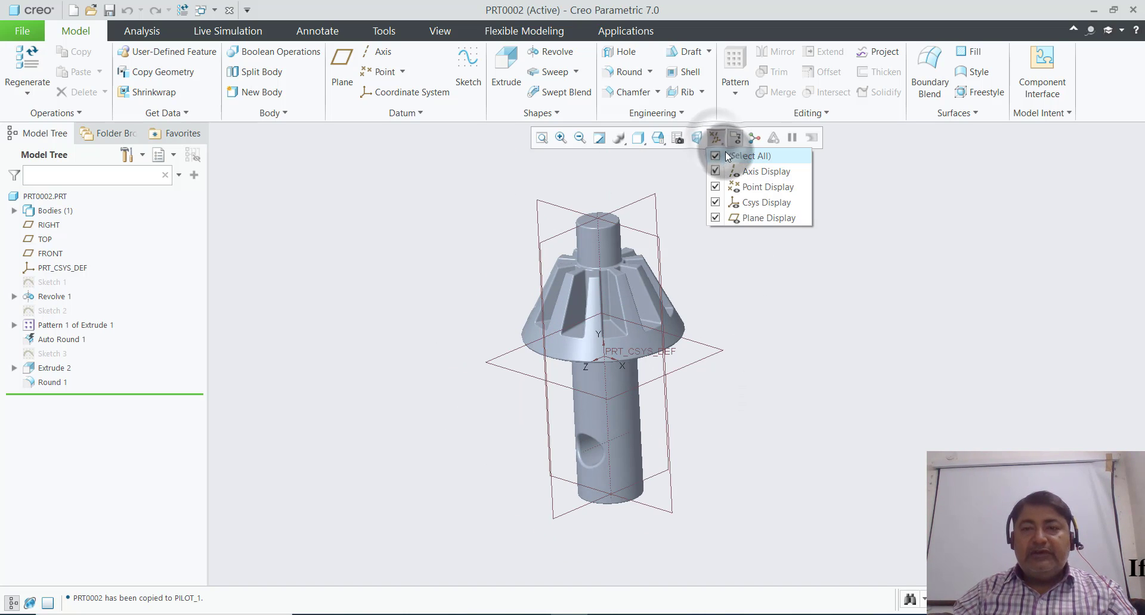
left_click(725, 153)
mouse_move(750, 327)
middle_mouse_down()
mouse_move(756, 334)
mouse_move(732, 335)
middle_mouse_up()
scroll(679, 359, "down", 1)
scroll(680, 359, "up", 1)
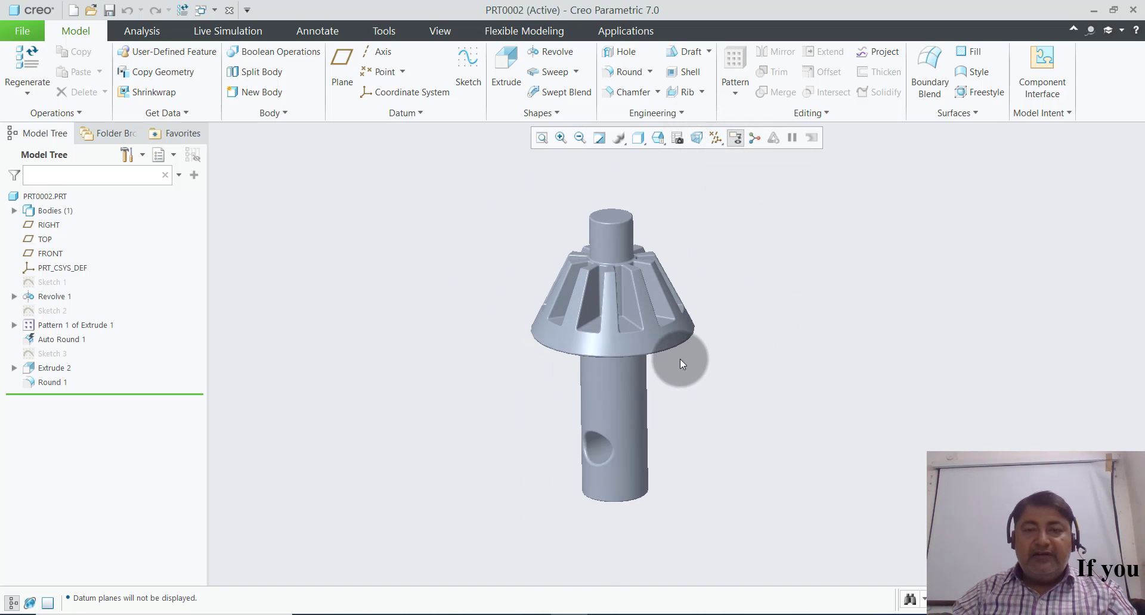
mouse_move(683, 378)
middle_mouse_down()
mouse_move(735, 394)
mouse_move(714, 392)
mouse_move(707, 413)
middle_mouse_up()
left_click(713, 145)
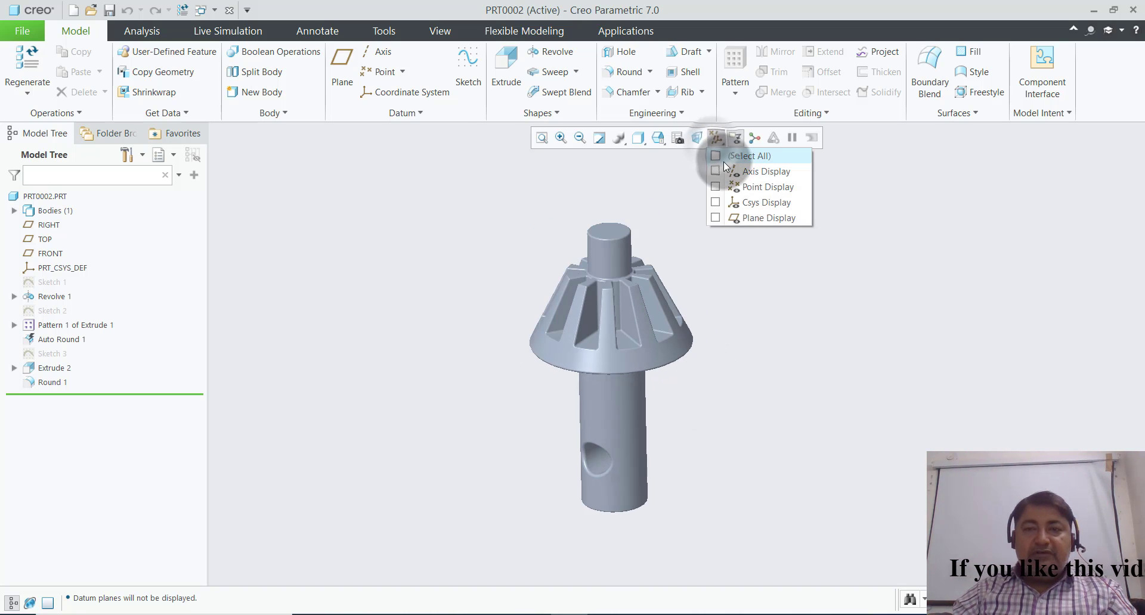
left_click(724, 156)
left_click(713, 285)
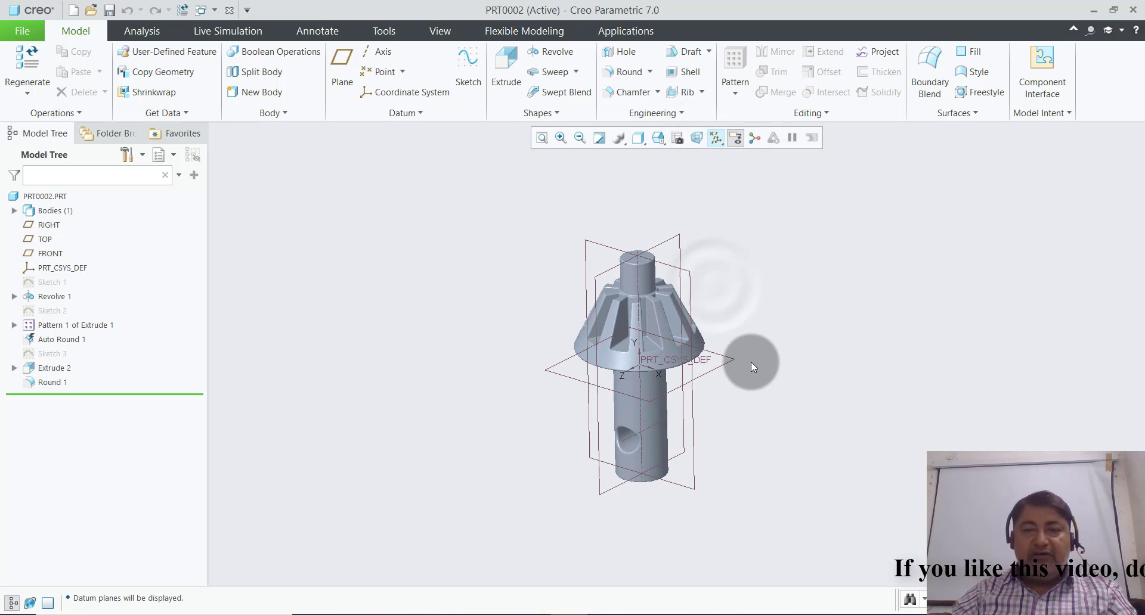
- Close the shaft part and start a new Part/Solid without the default template
left_click(20, 34)
left_click(29, 192)
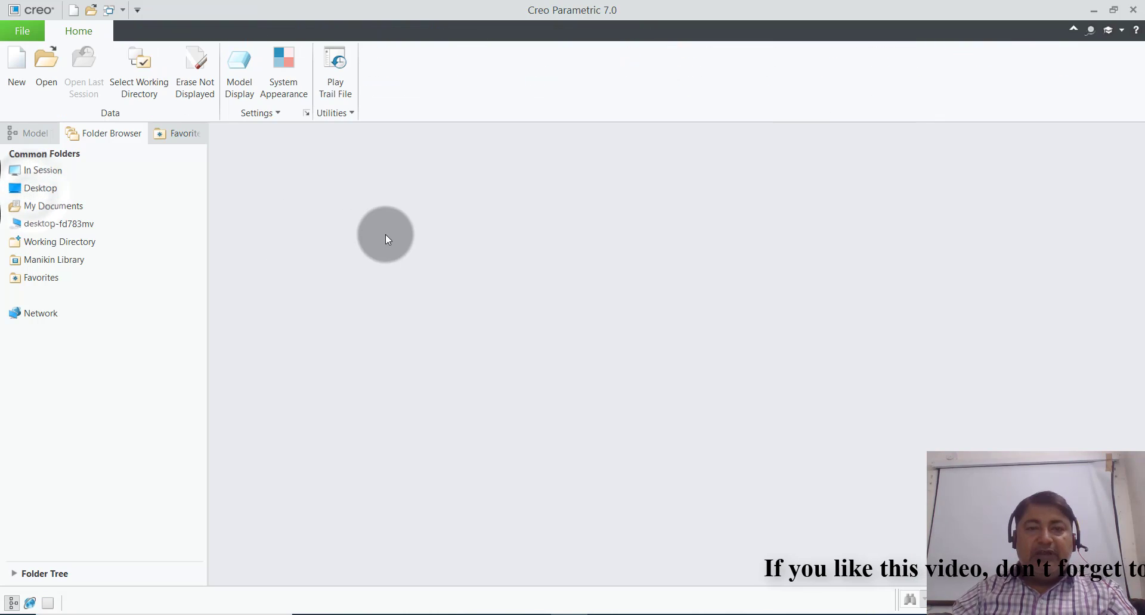
left_click(16, 81)
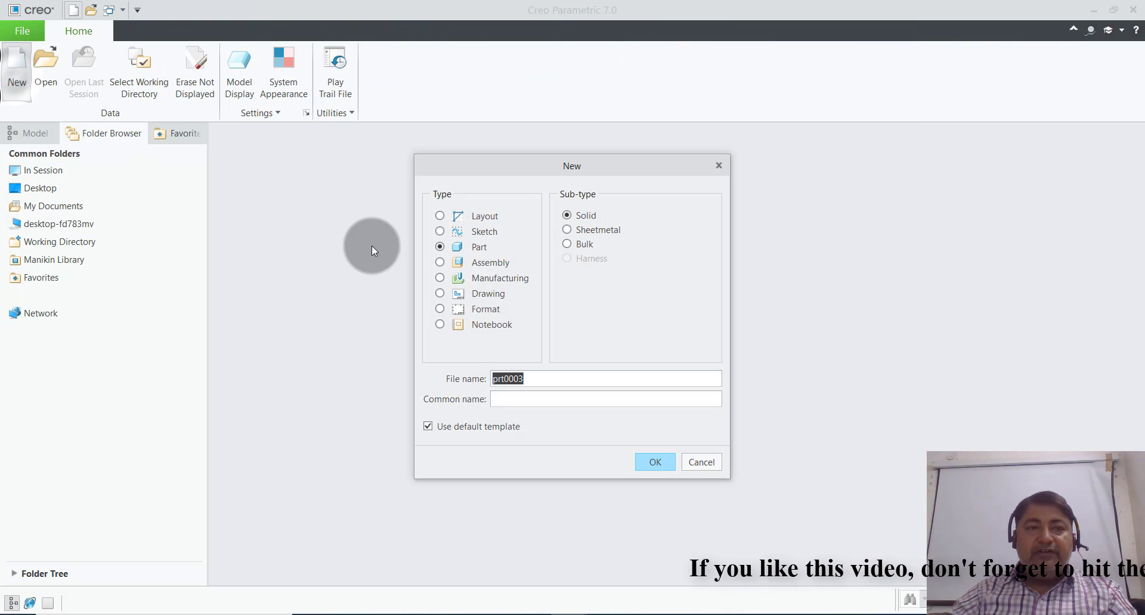
left_click(428, 427)
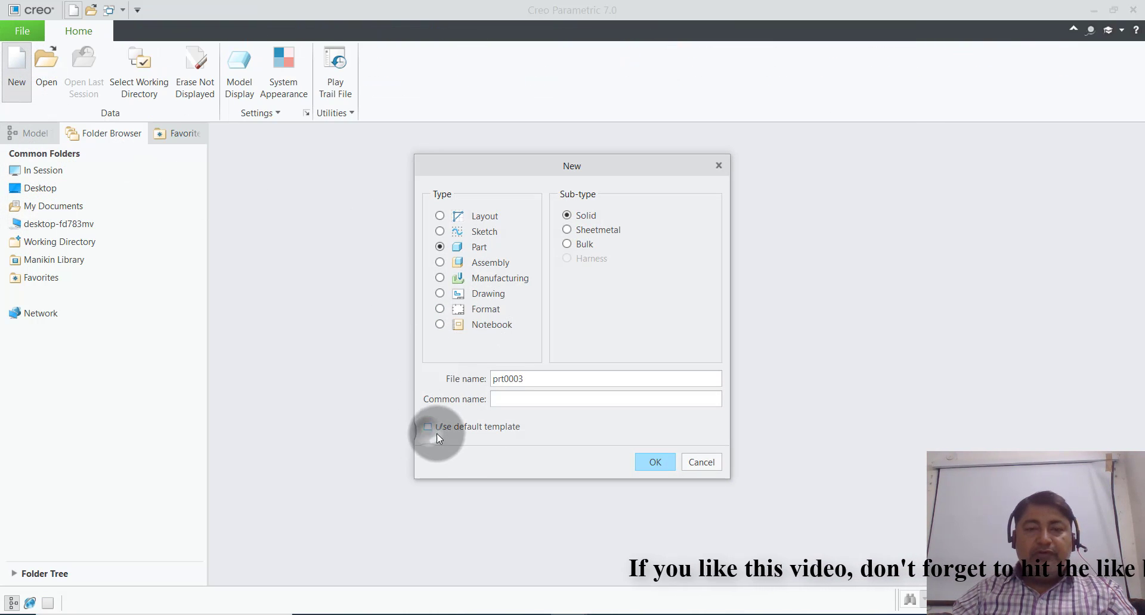
left_click(656, 463)
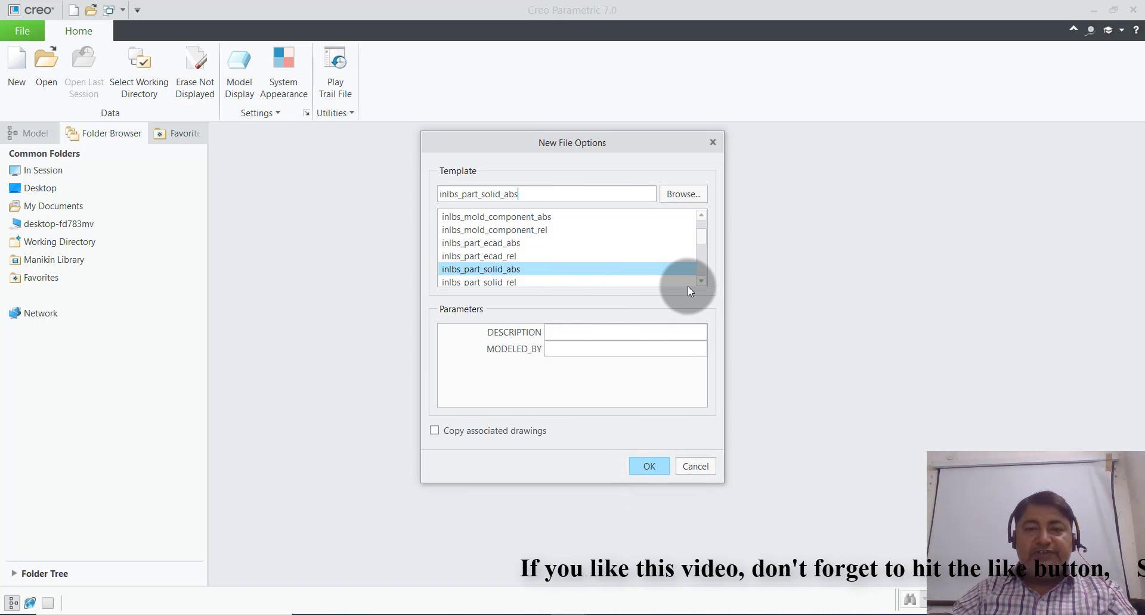
- Create new part PRT0003 from the mmns_part_solid_abs template
left_click(700, 283)
left_click(700, 282)
left_click(700, 283)
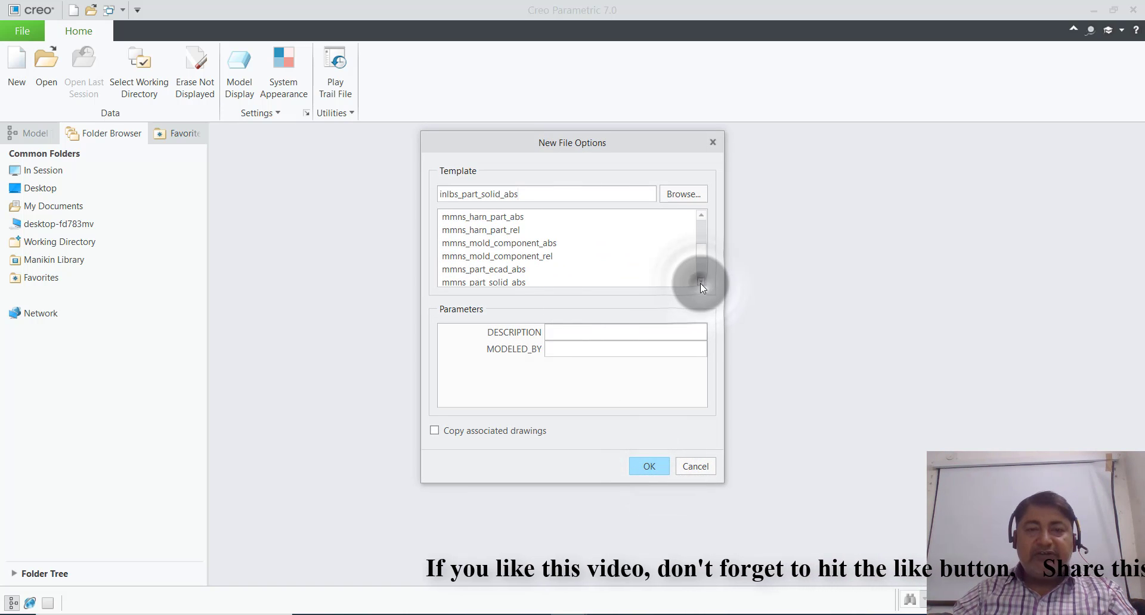
left_click(700, 283)
left_click(700, 283)
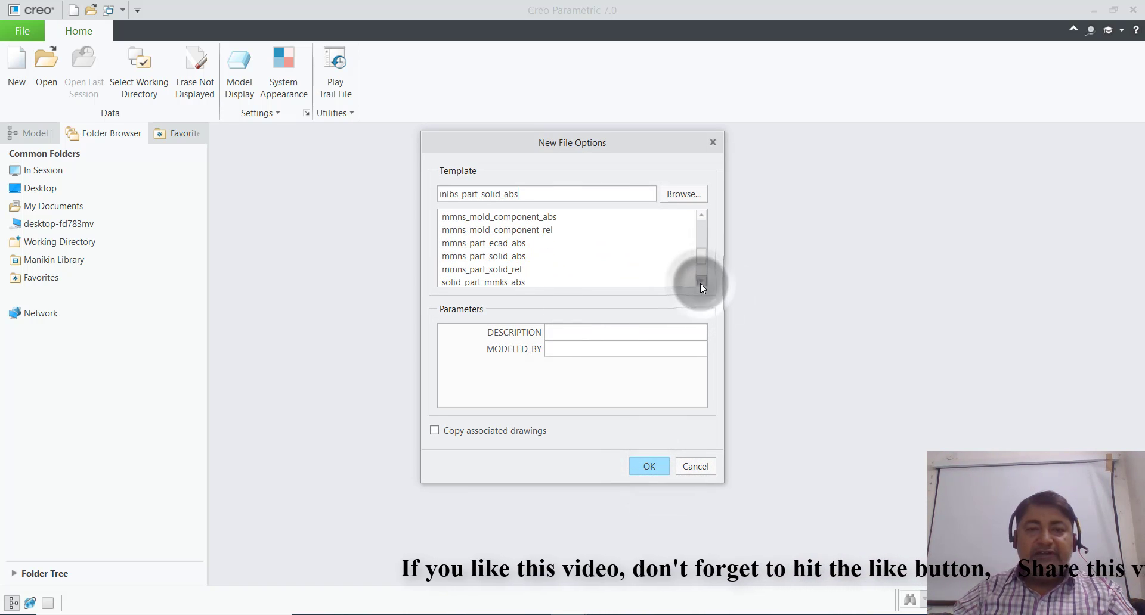
left_click(465, 257)
left_click(650, 465)
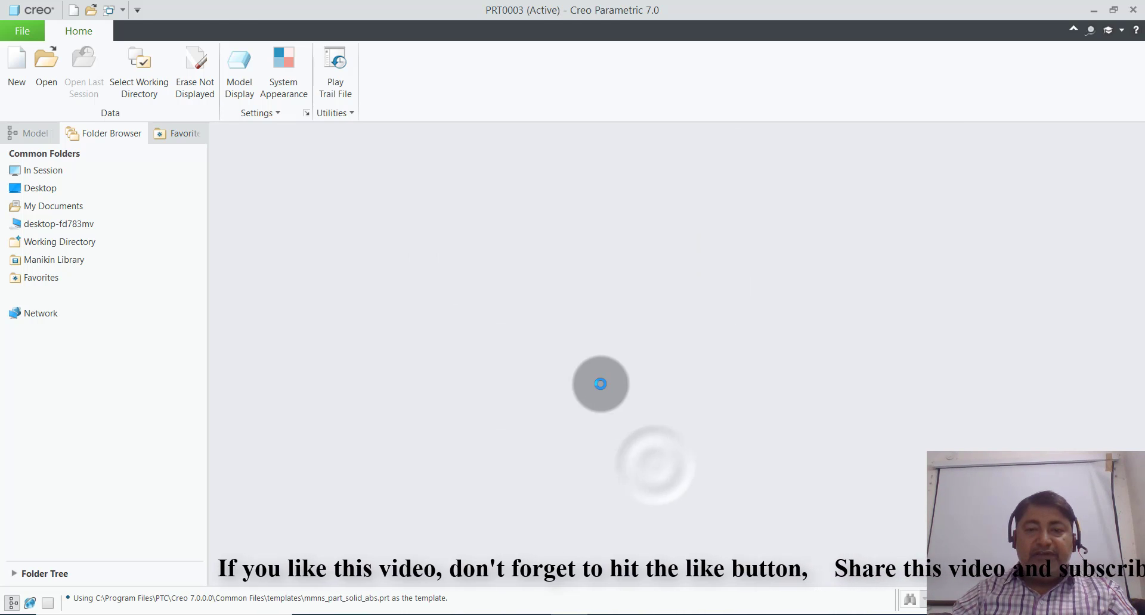
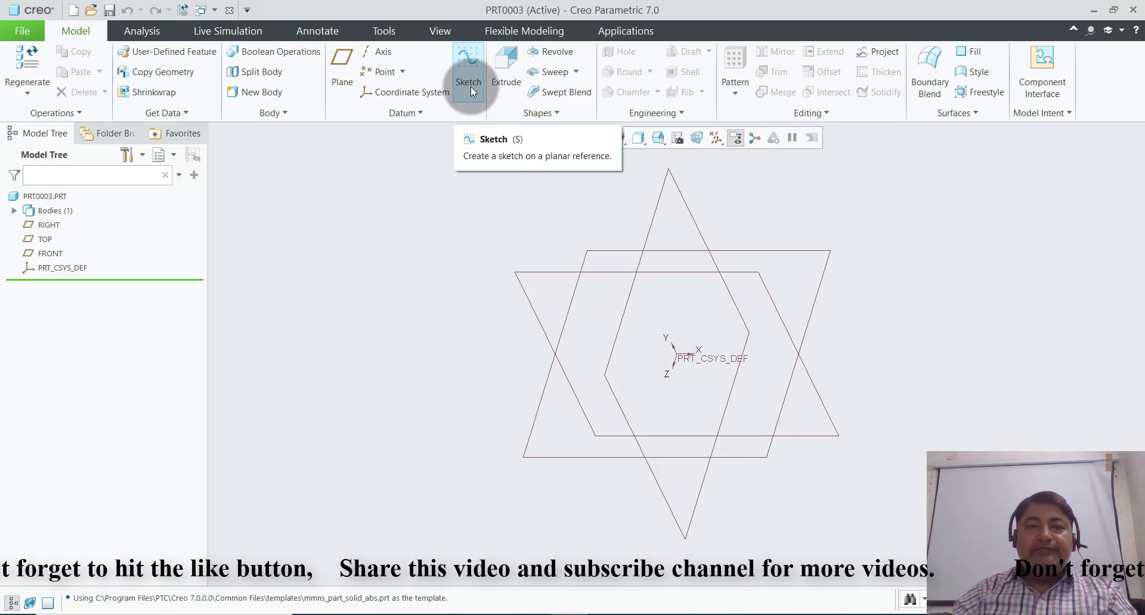
- Start an extrusion sketched on the FRONT plane, with the view facing the sketch
left_click(496, 62)
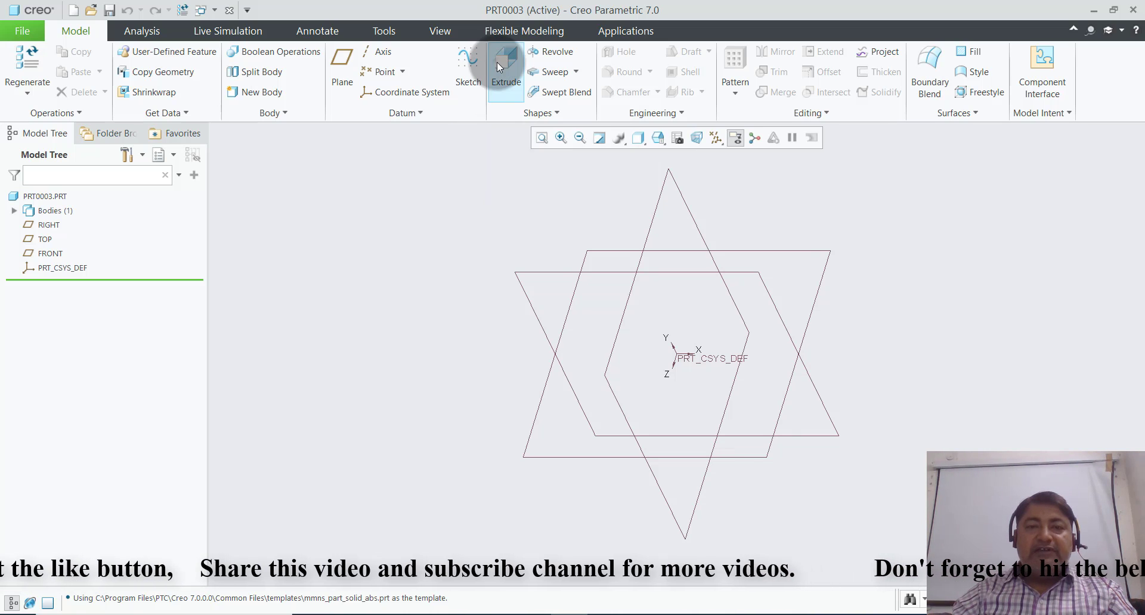
left_click(138, 116)
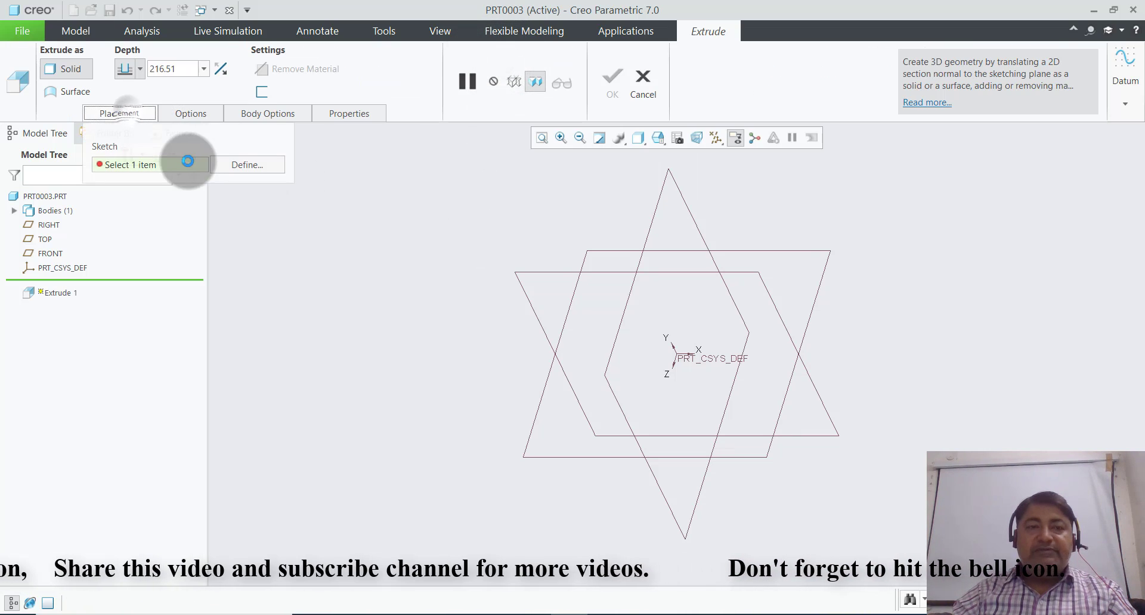
left_click(230, 164)
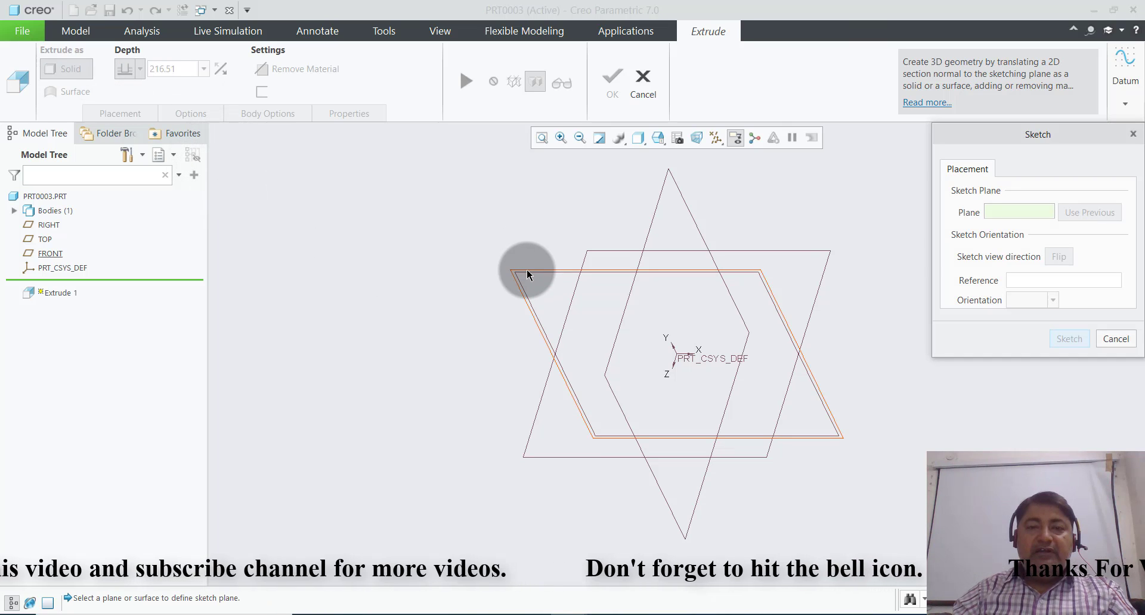
left_click(527, 272)
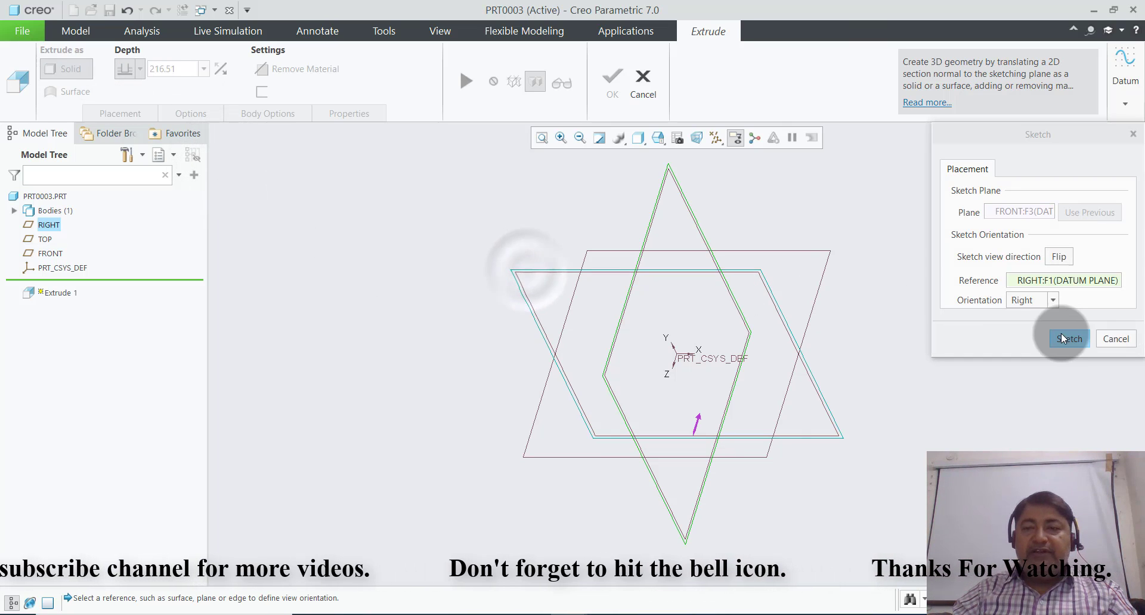
left_click(1062, 338)
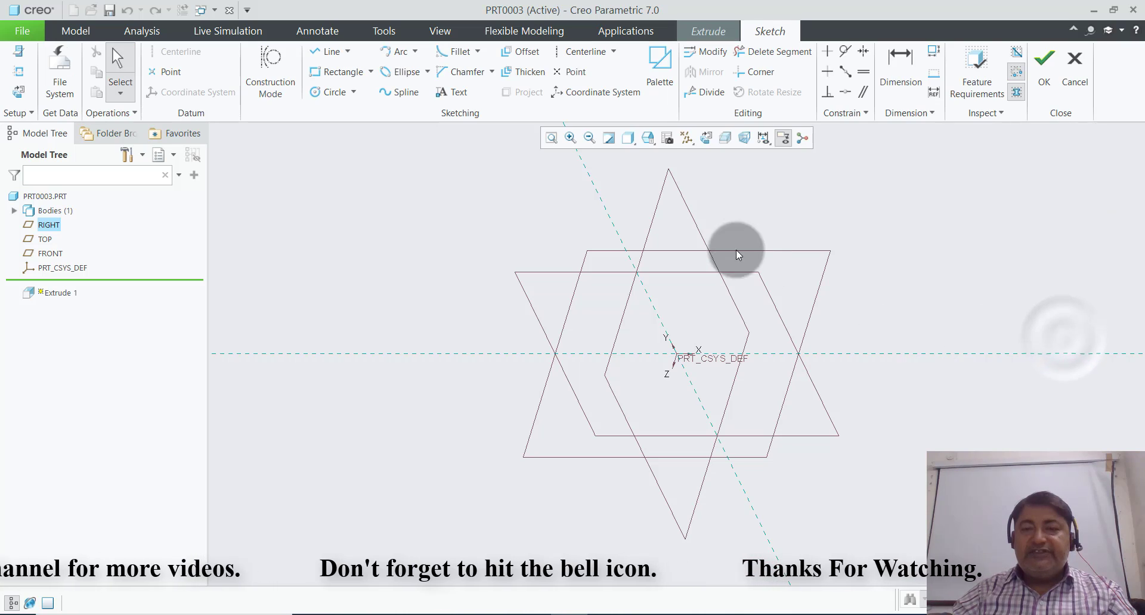
left_click(705, 139)
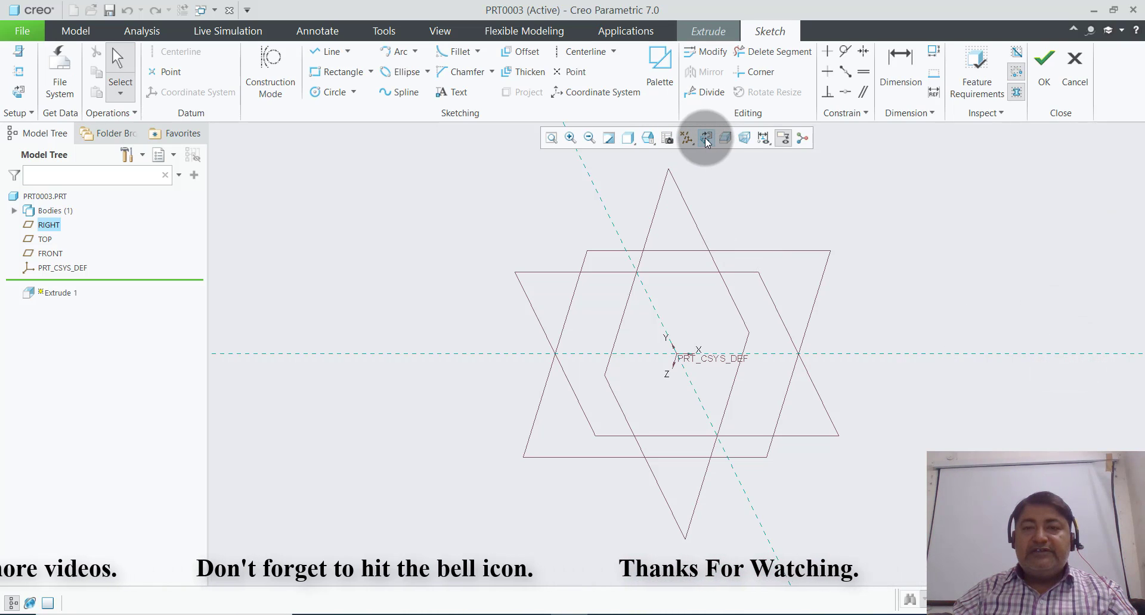
- Draw an origin-centred circle, set its diameter to 6.50, and finish the sketch
left_click(332, 92)
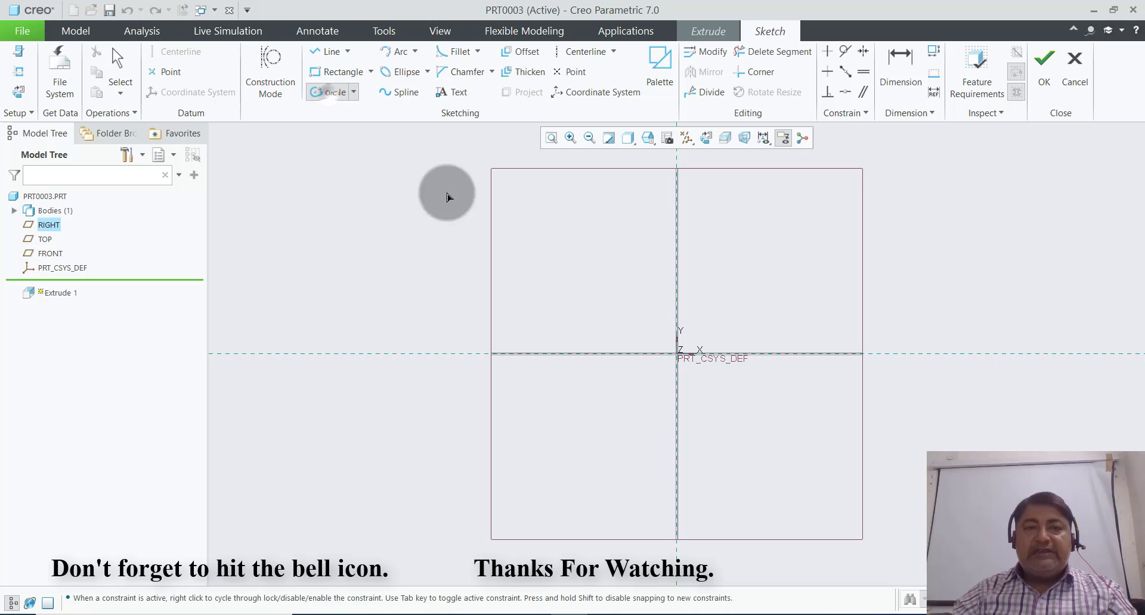
left_click(678, 355)
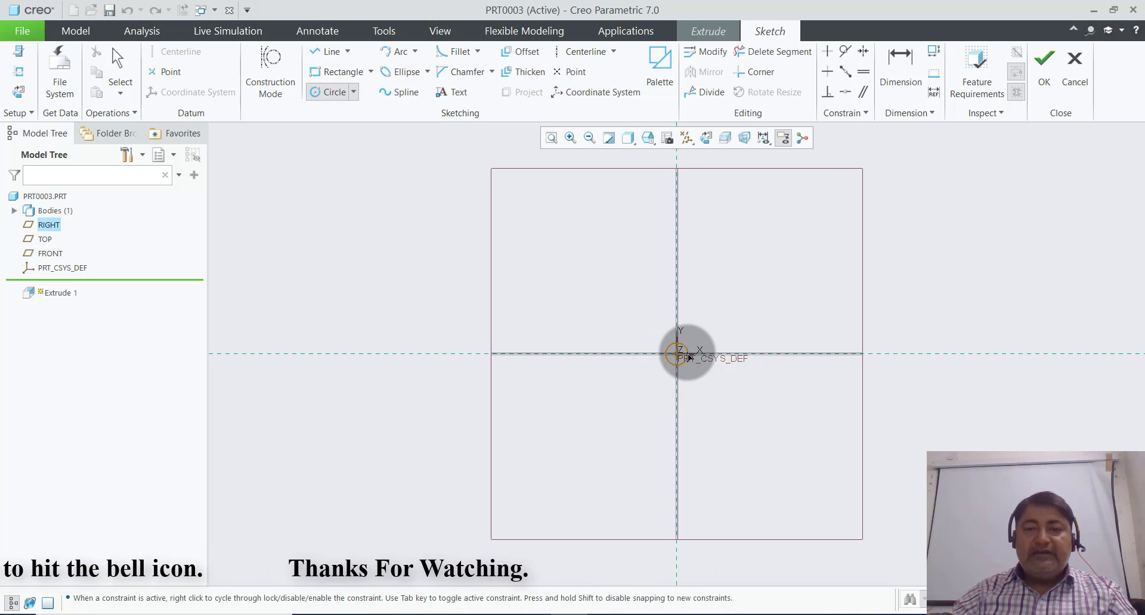
left_click(718, 299)
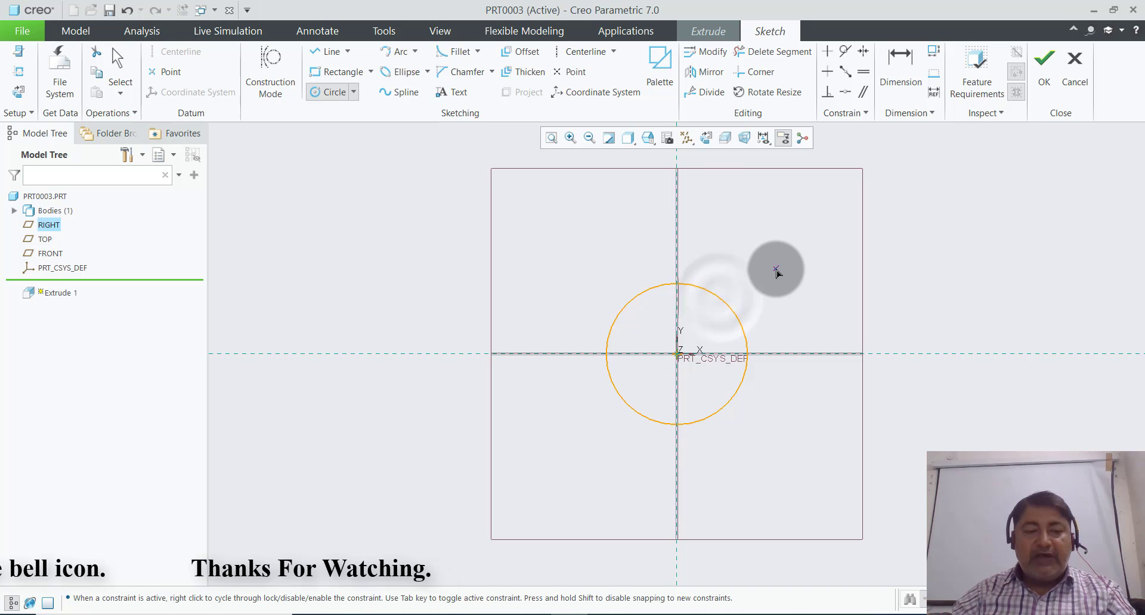
middle_click(772, 272)
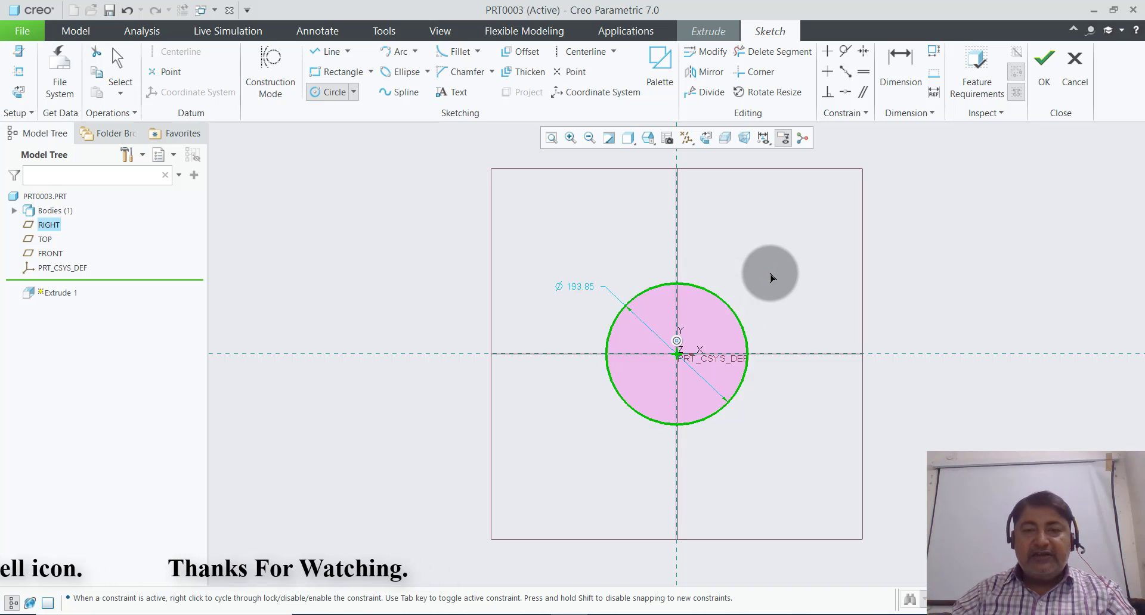
double_click(592, 289)
type("6.")
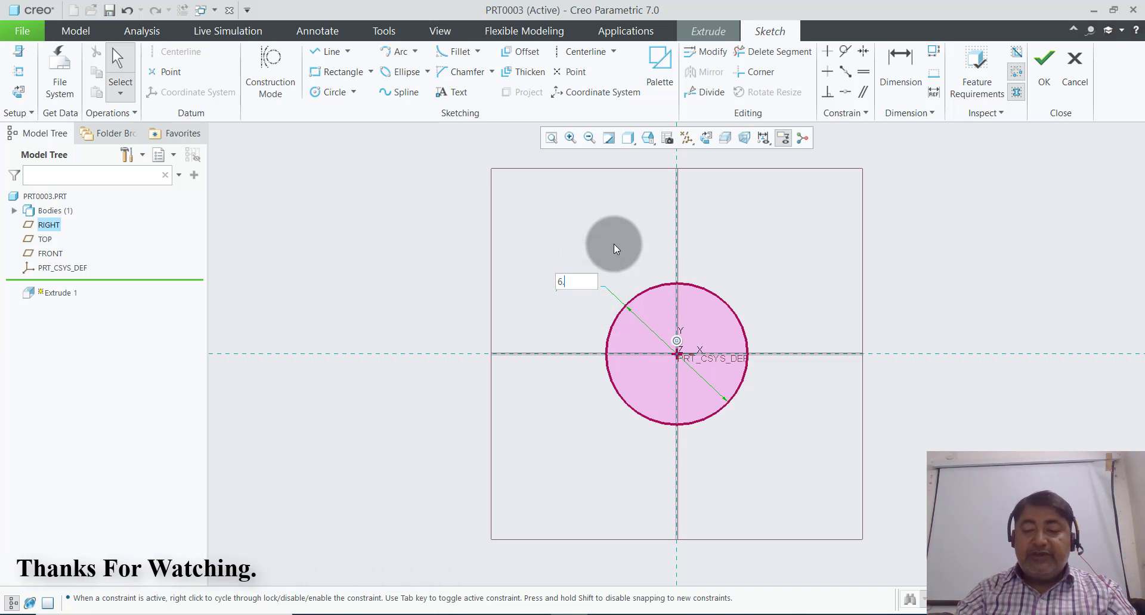
type("5")
key("Return")
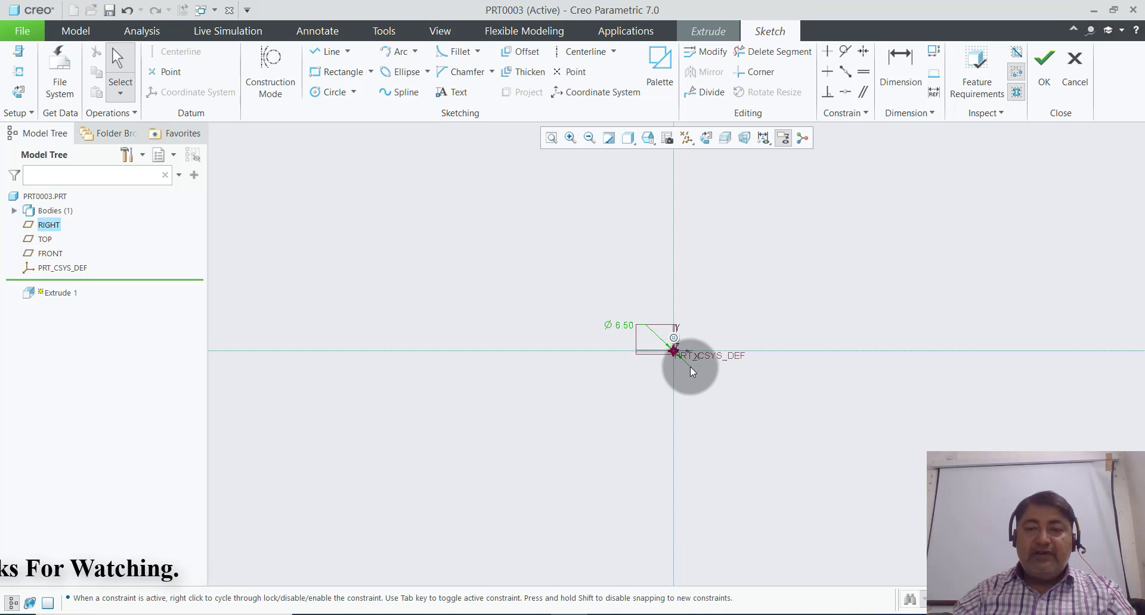
scroll(686, 346, "down", 5)
scroll(668, 340, "down", 2)
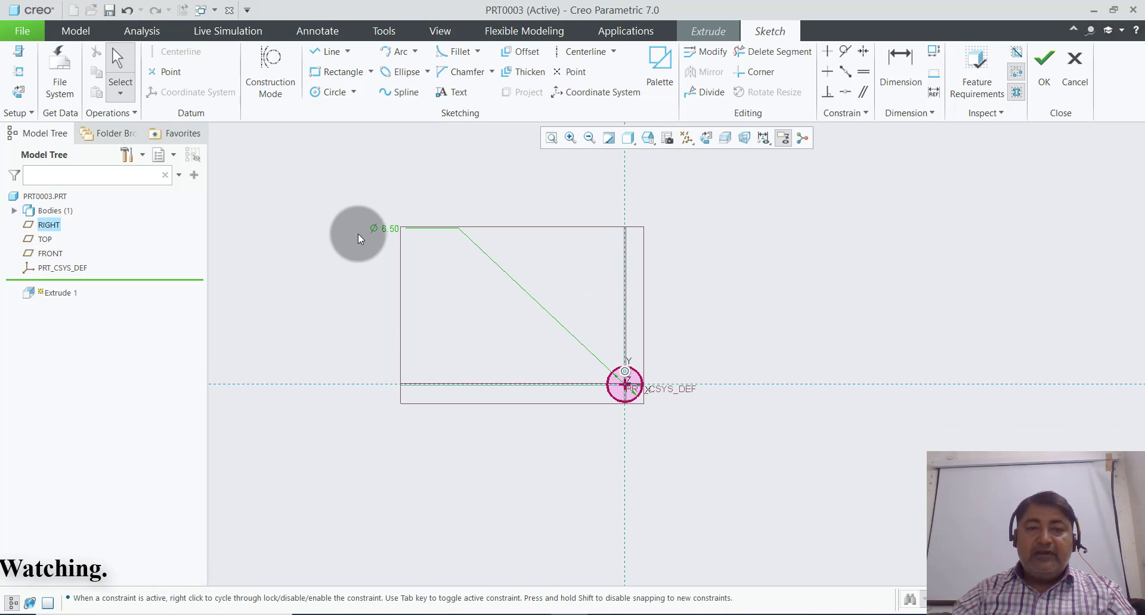
left_click_drag(378, 232, 480, 317)
left_click(741, 283)
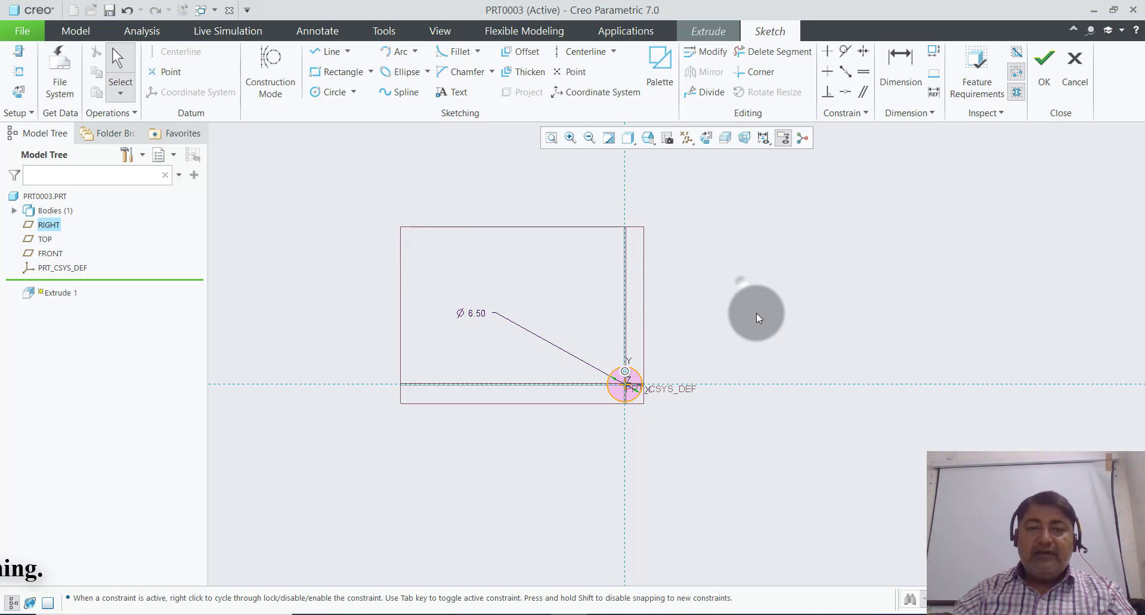
left_click(1045, 65)
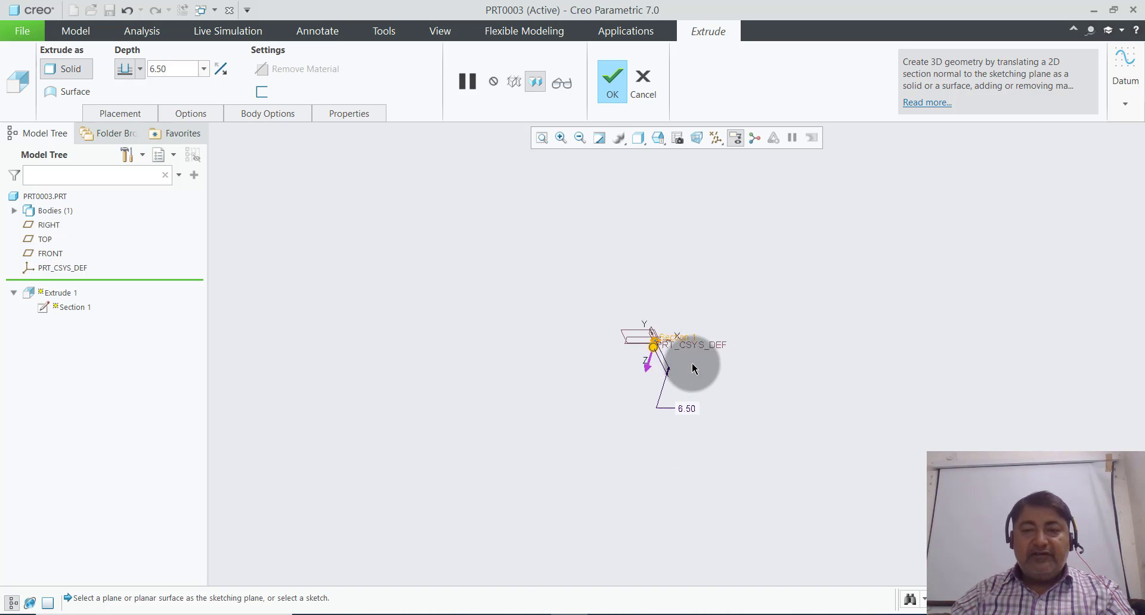
- Extrude the circle to a depth of 50 and complete the rod
scroll(688, 313, "down", 5)
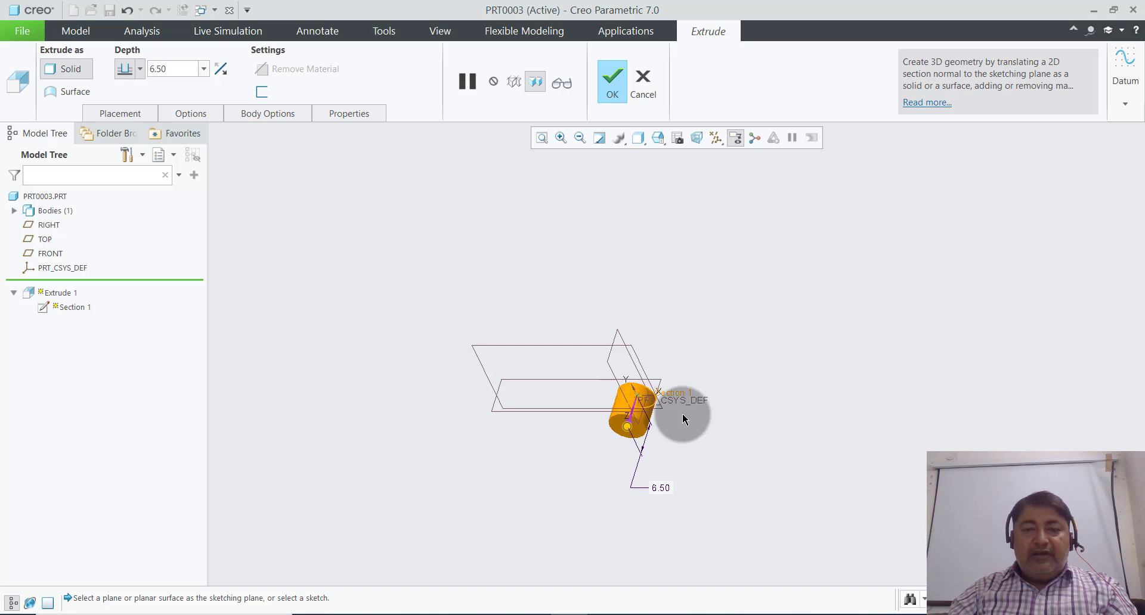
scroll(594, 398, "down", 2)
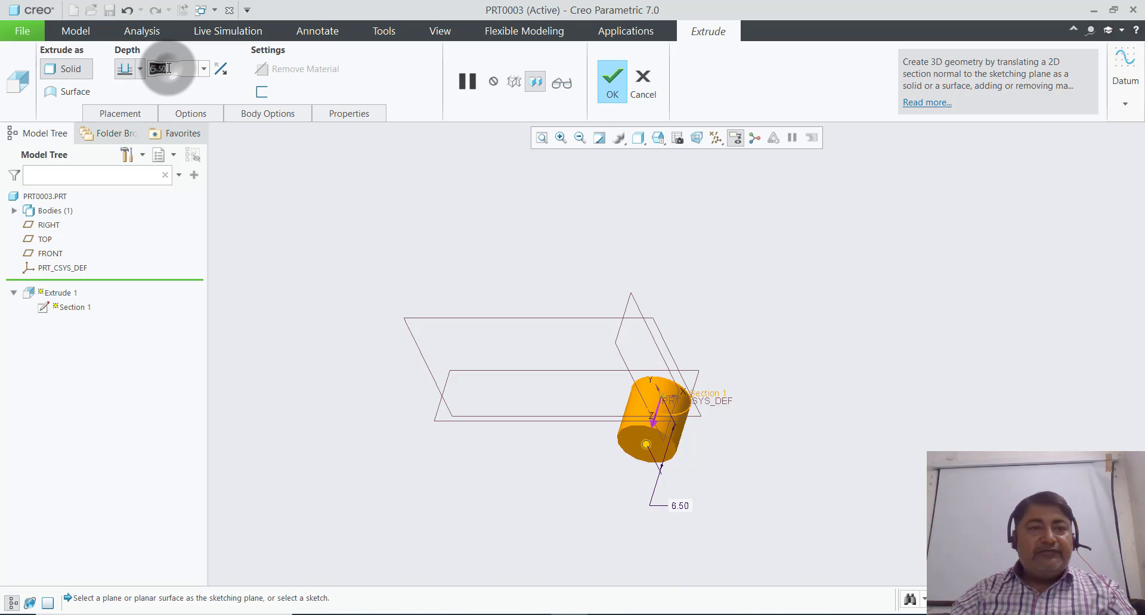
type("50")
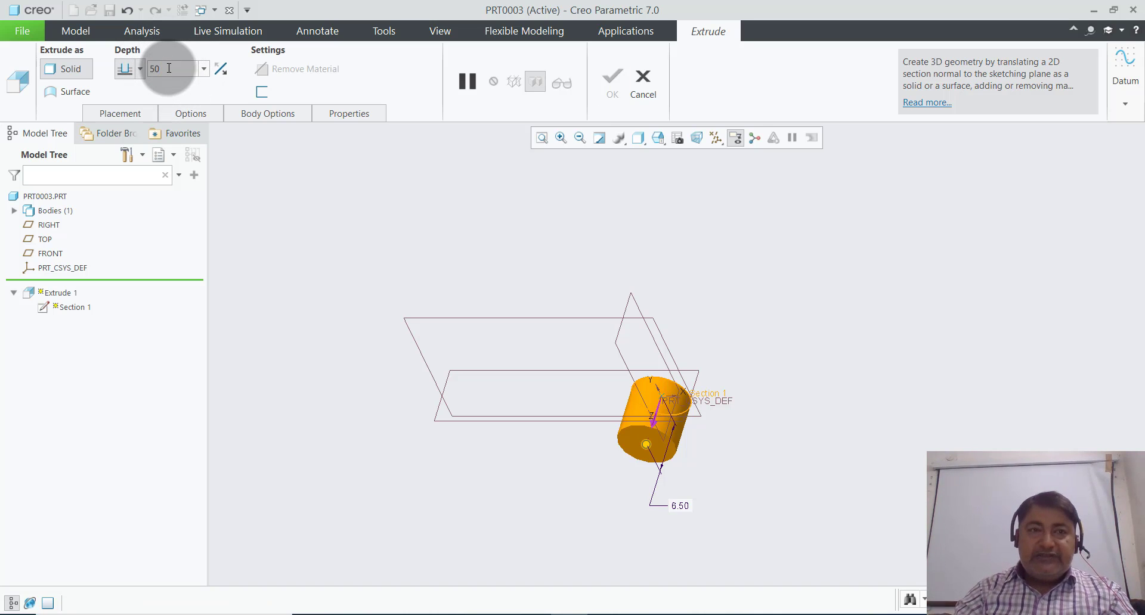
key("Return")
scroll(613, 355, "up", 3)
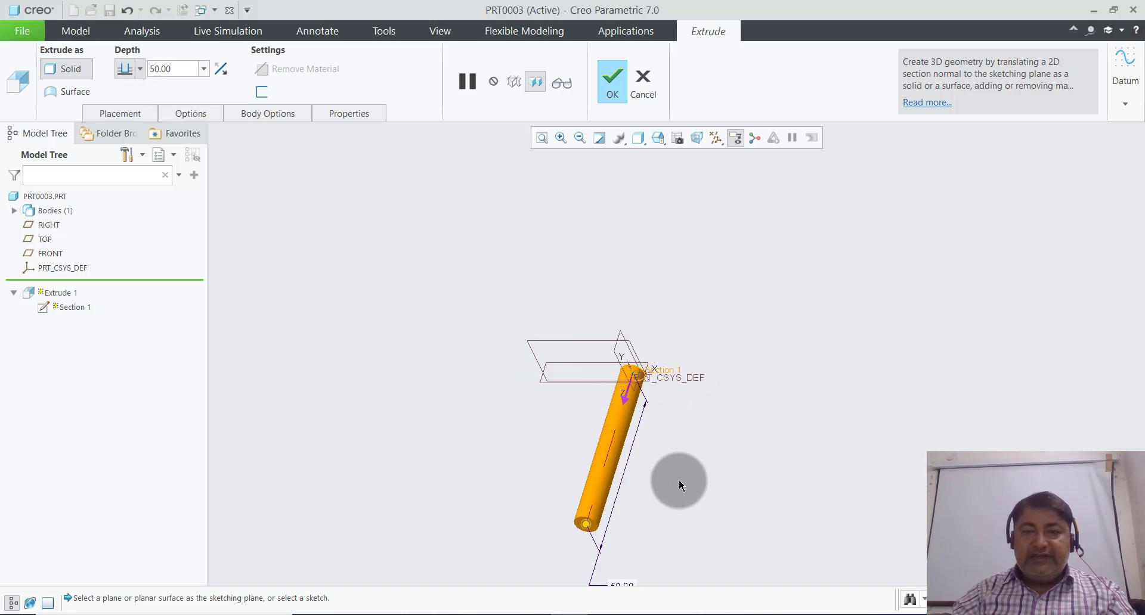
scroll(679, 484, "down", 2)
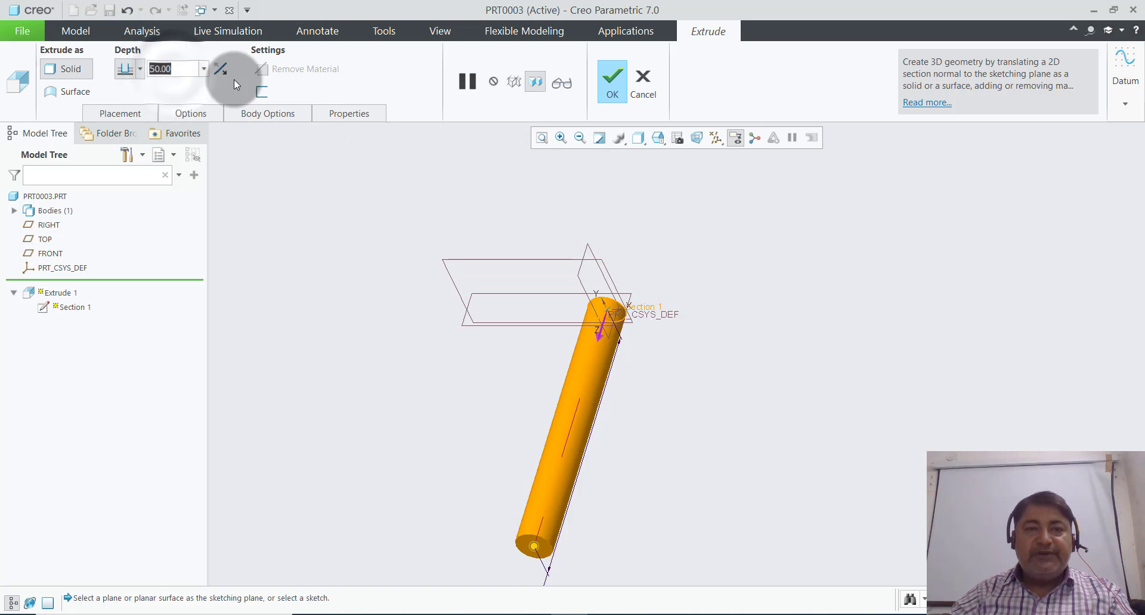
left_click(612, 80)
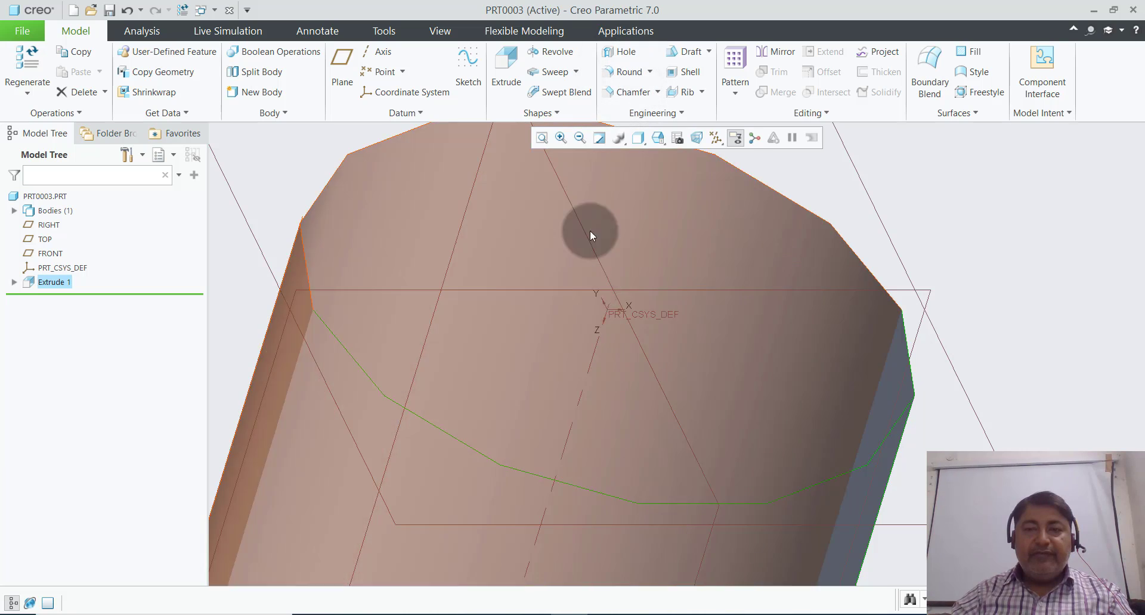
- Fit the rod in the window and rotate the view to inspect it
key("ctrl+d")
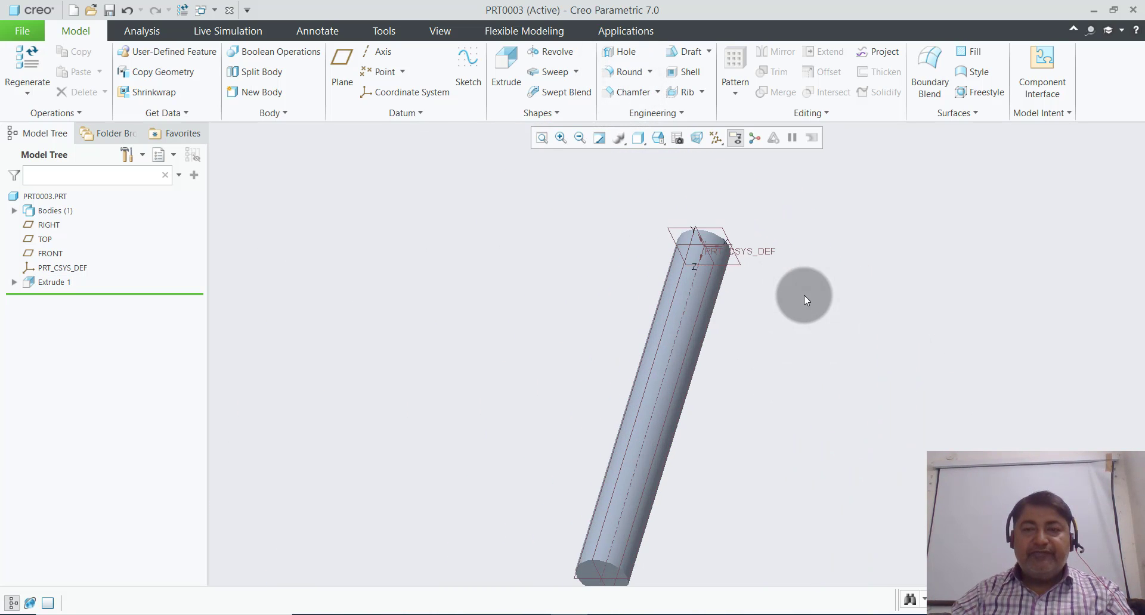
mouse_move(761, 398)
middle_mouse_down()
mouse_move(784, 329)
mouse_move(777, 352)
middle_mouse_up()
scroll(770, 217, "up", 3)
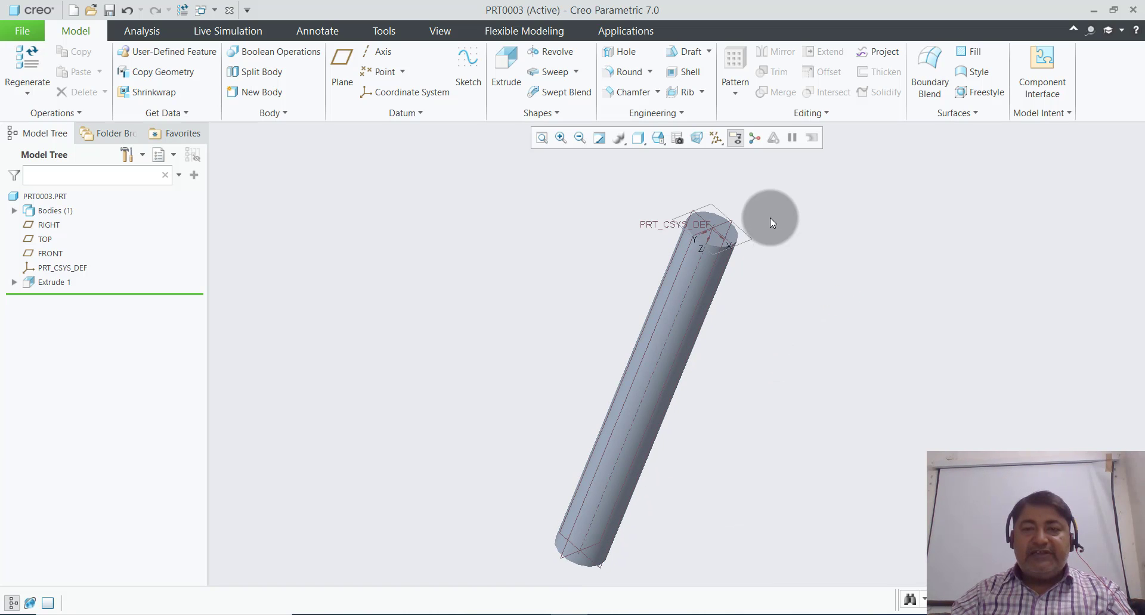
scroll(696, 242, "down", 3)
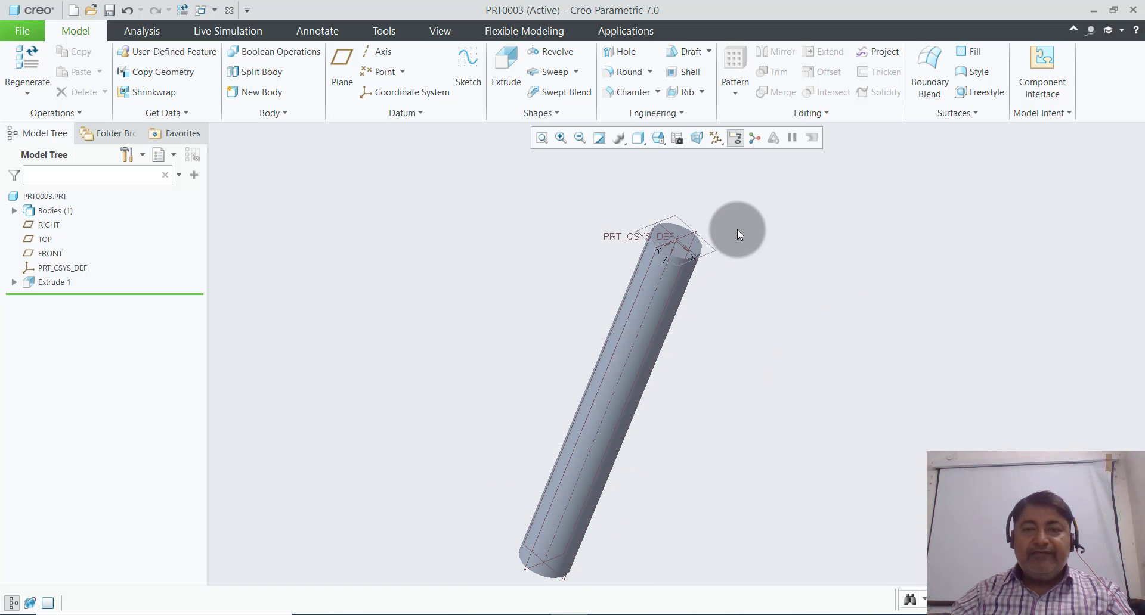
- Start a second extrusion sketched on the rod's end face, facing the view
left_click(495, 81)
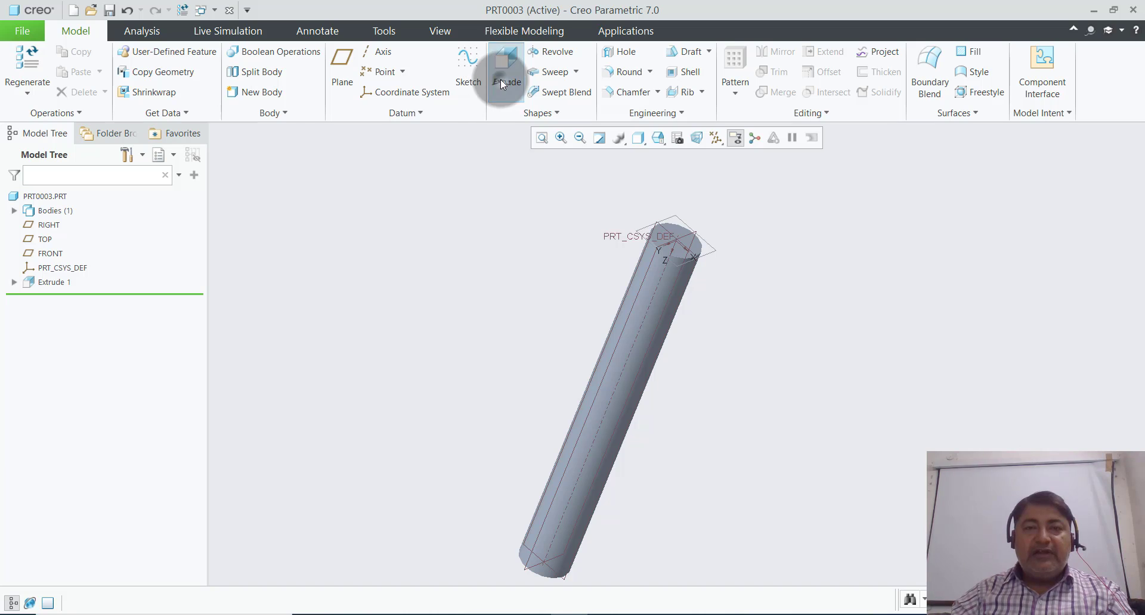
left_click(119, 114)
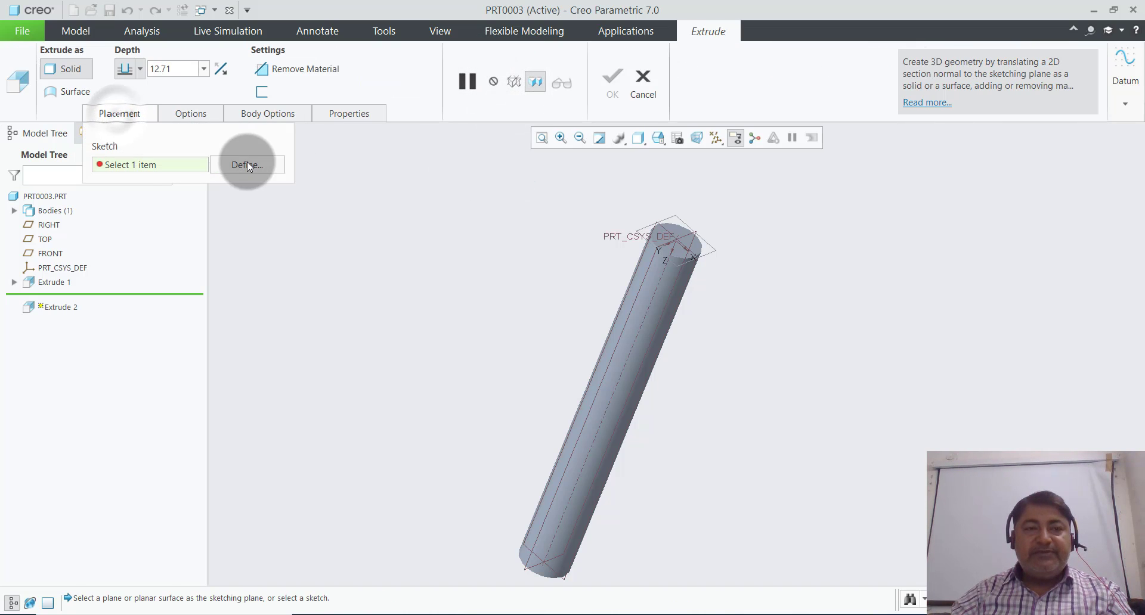
left_click(247, 162)
scroll(667, 197, "up", 2)
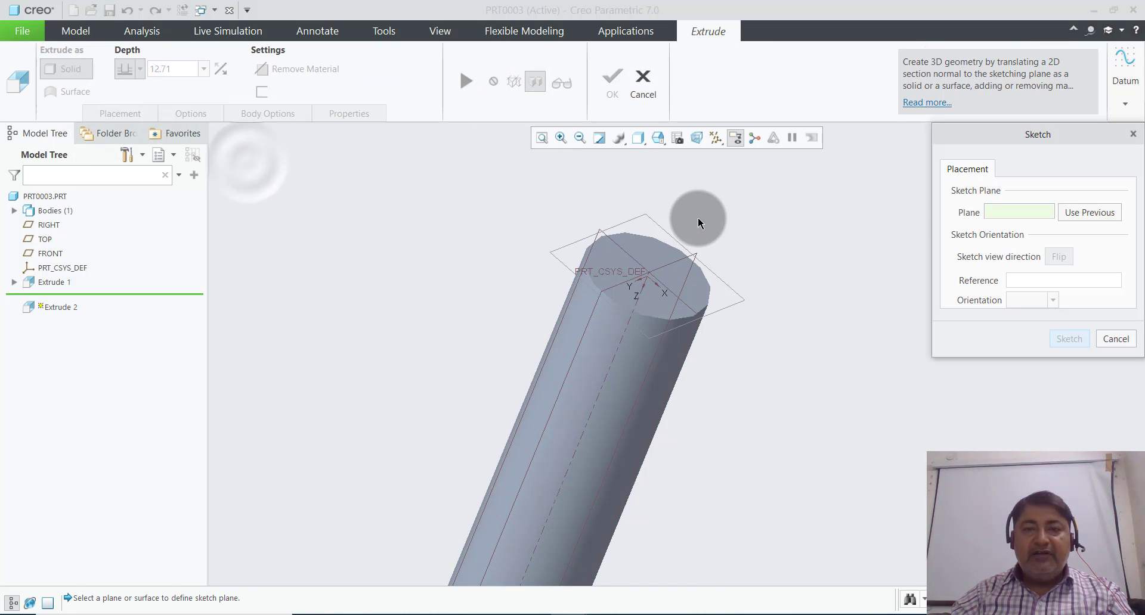
left_click(652, 252)
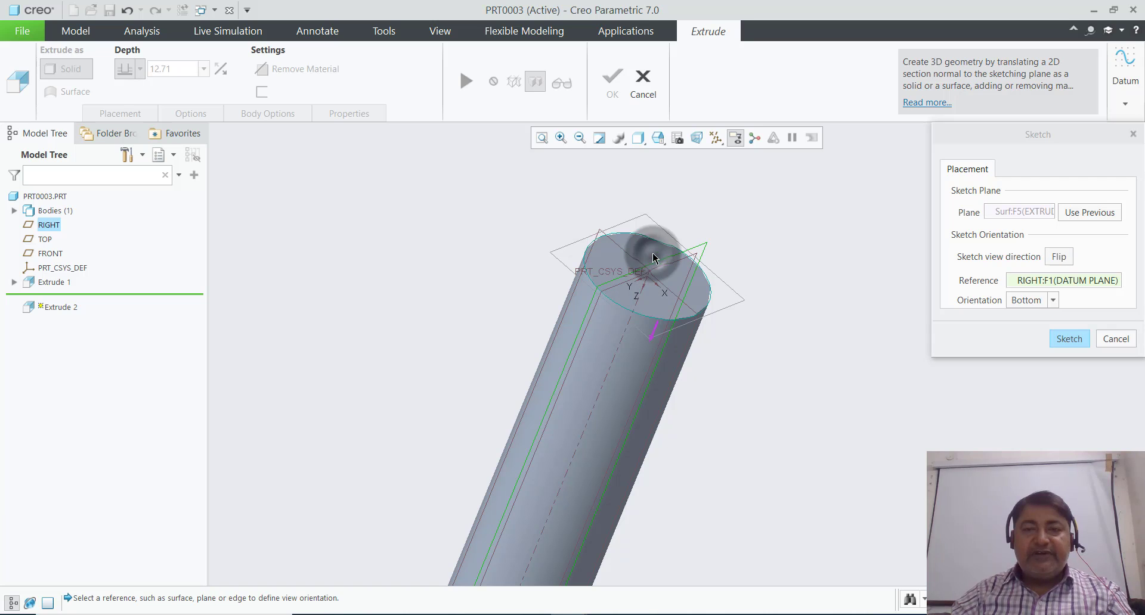
left_click(1081, 323)
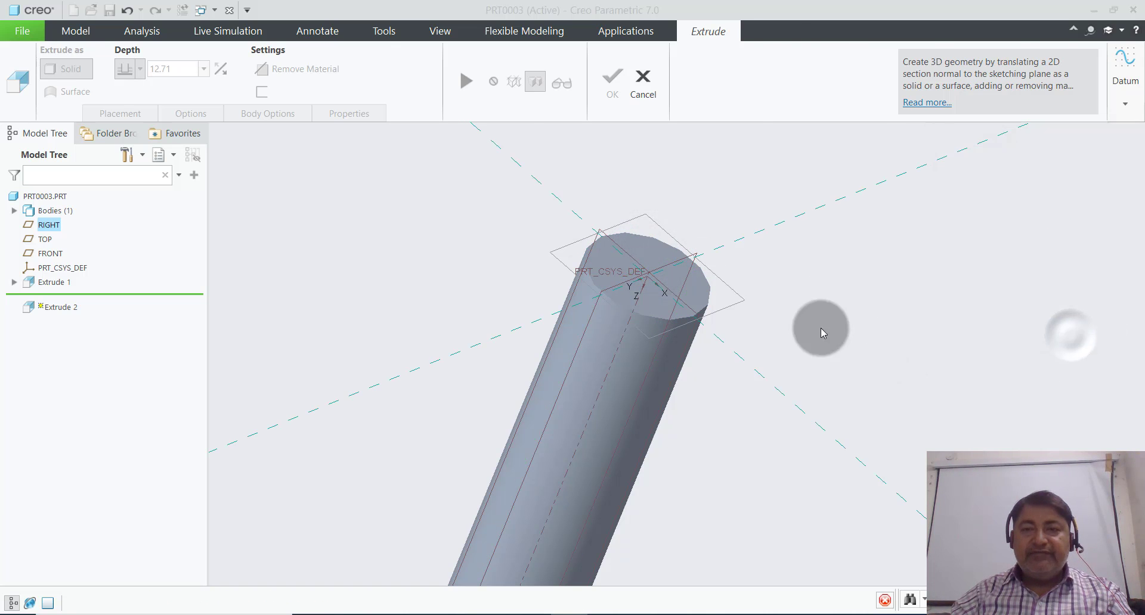
left_click(707, 144)
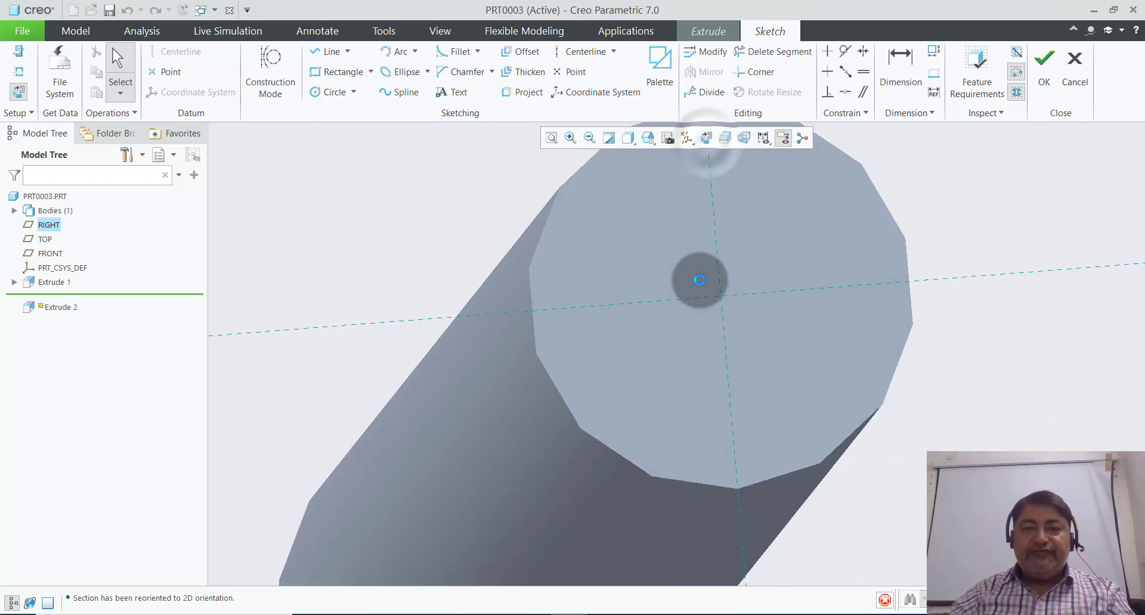
- Draw a centre rectangle square at the origin and set its width to 4.00
scroll(774, 332, "up", 1)
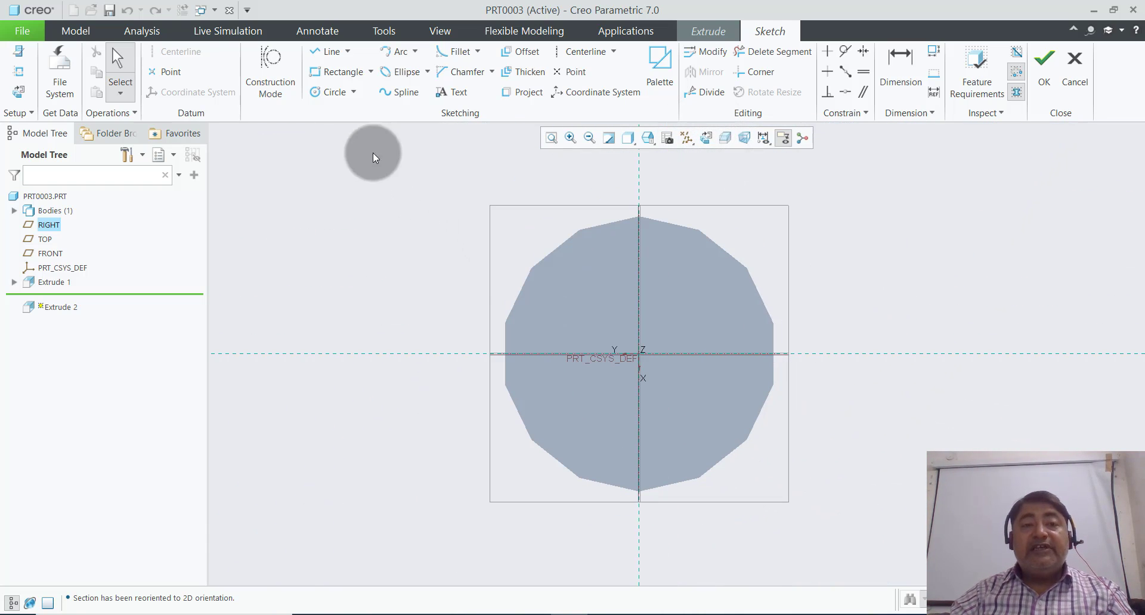
left_click(370, 73)
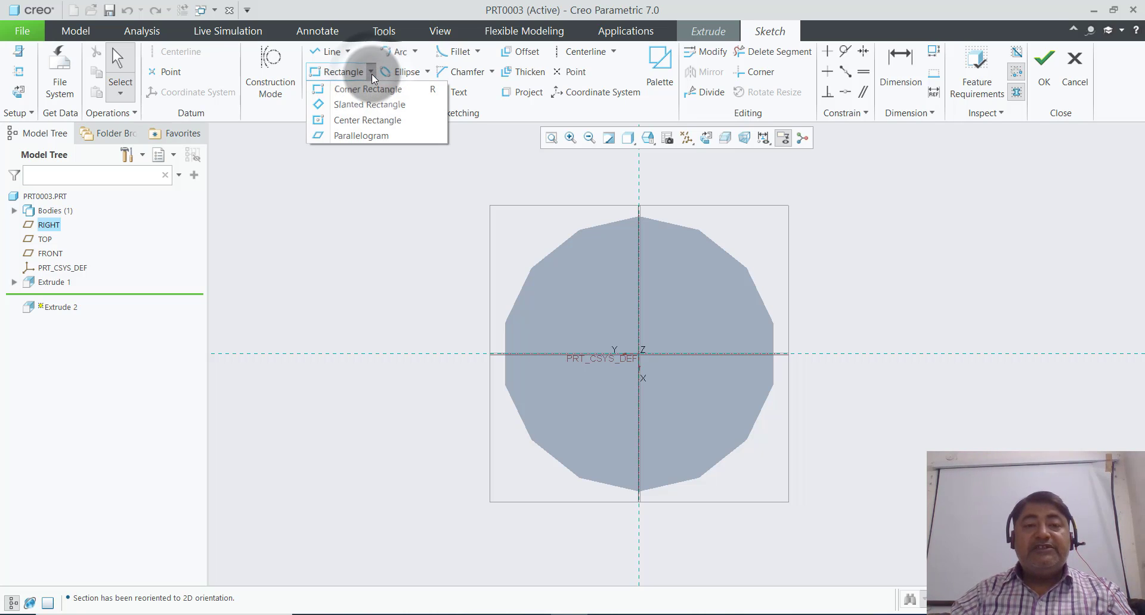
left_click(363, 123)
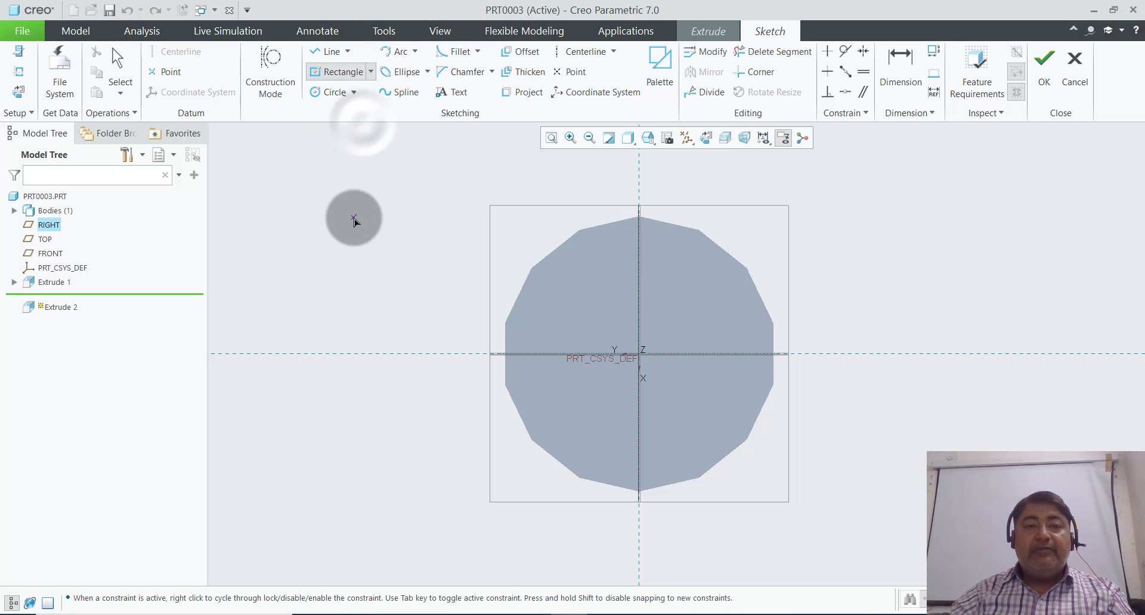
left_click(640, 357)
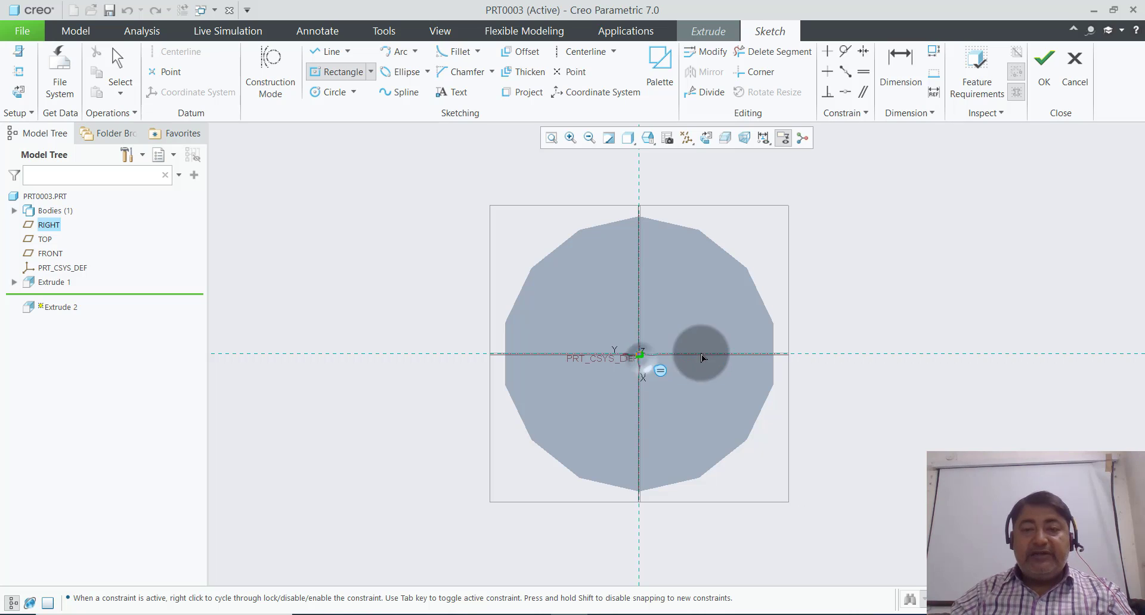
left_click(724, 274)
middle_click(849, 233)
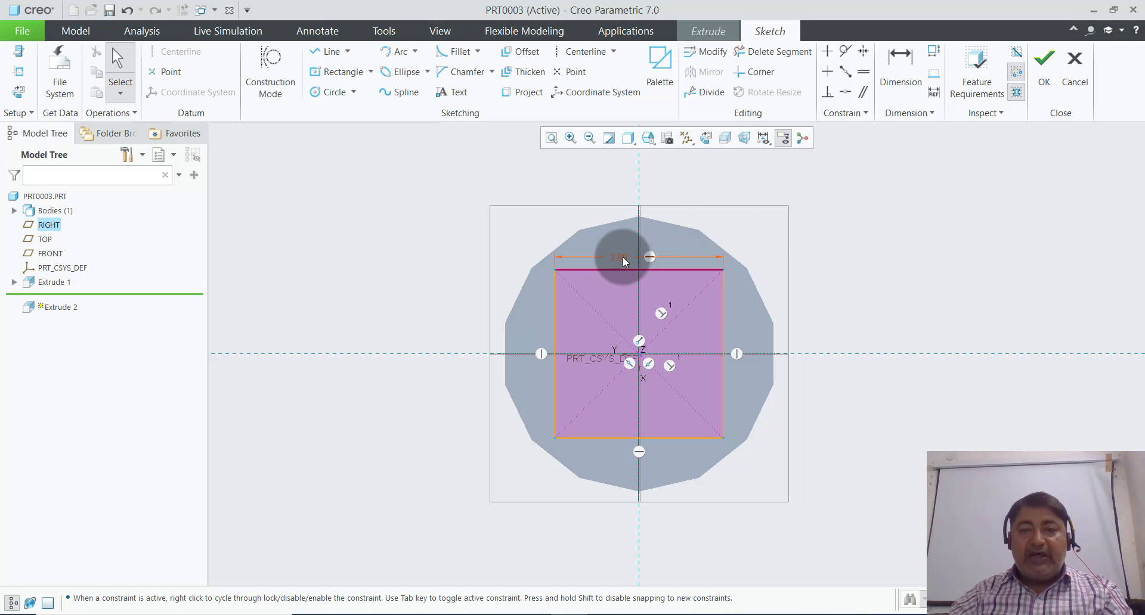
left_click_drag(624, 261, 624, 187)
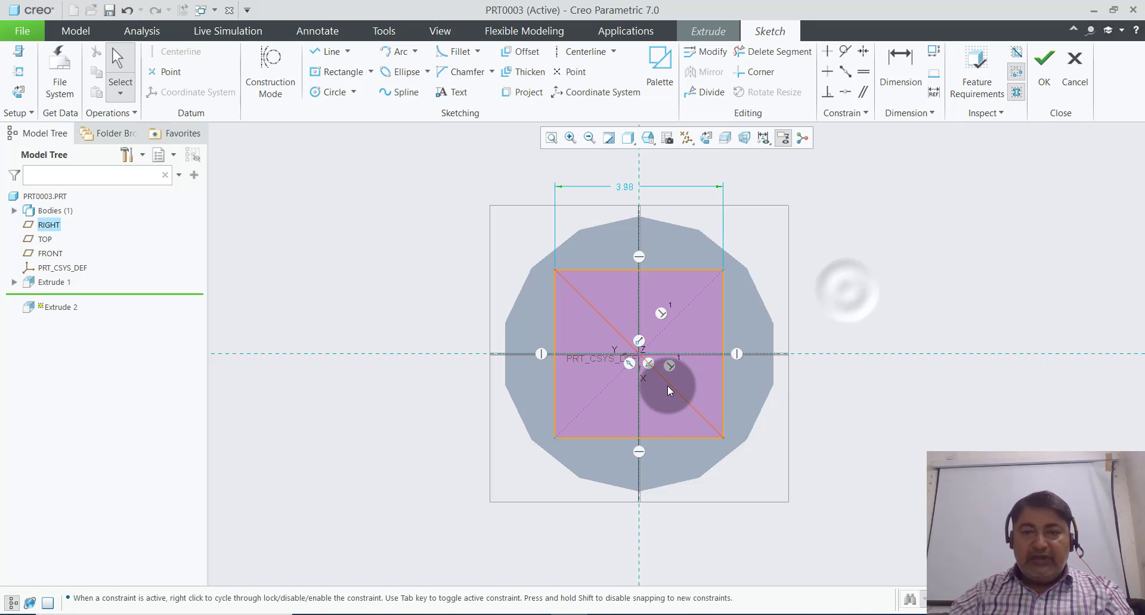
double_click(622, 188)
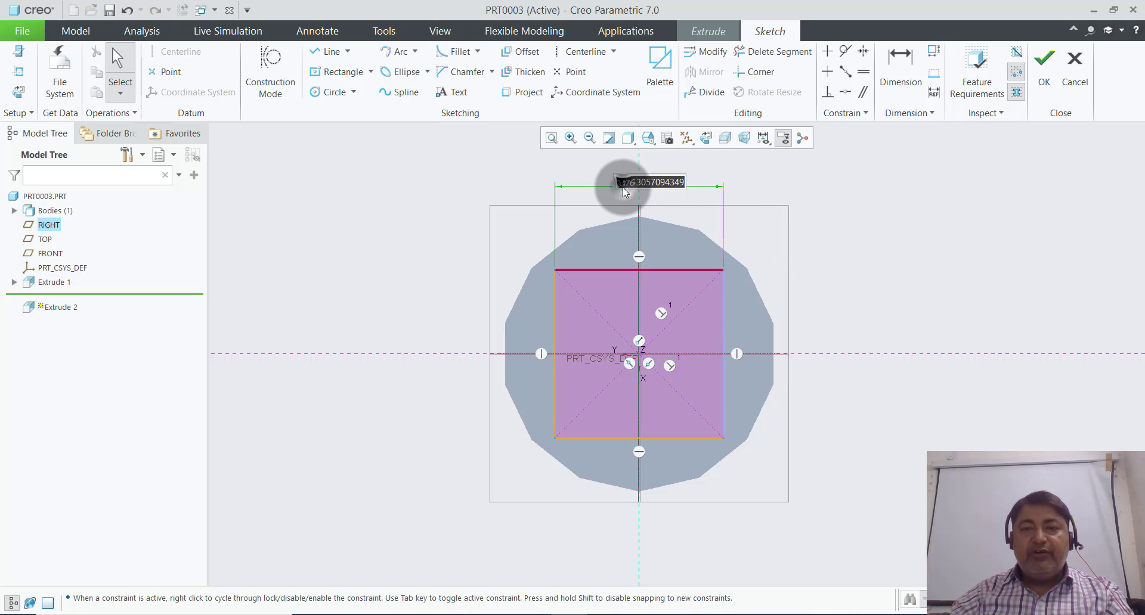
type("4")
key("Return")
left_click(972, 241)
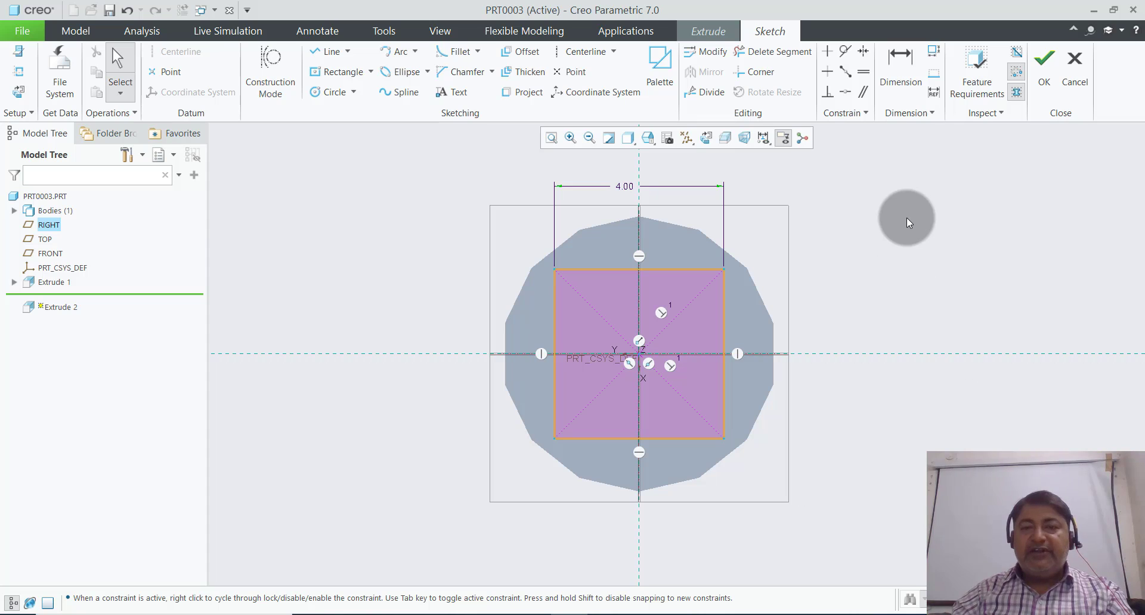
- Finish the square sketch and extrude it 20.00 deep as a square shaft on the rod
left_click(1030, 75)
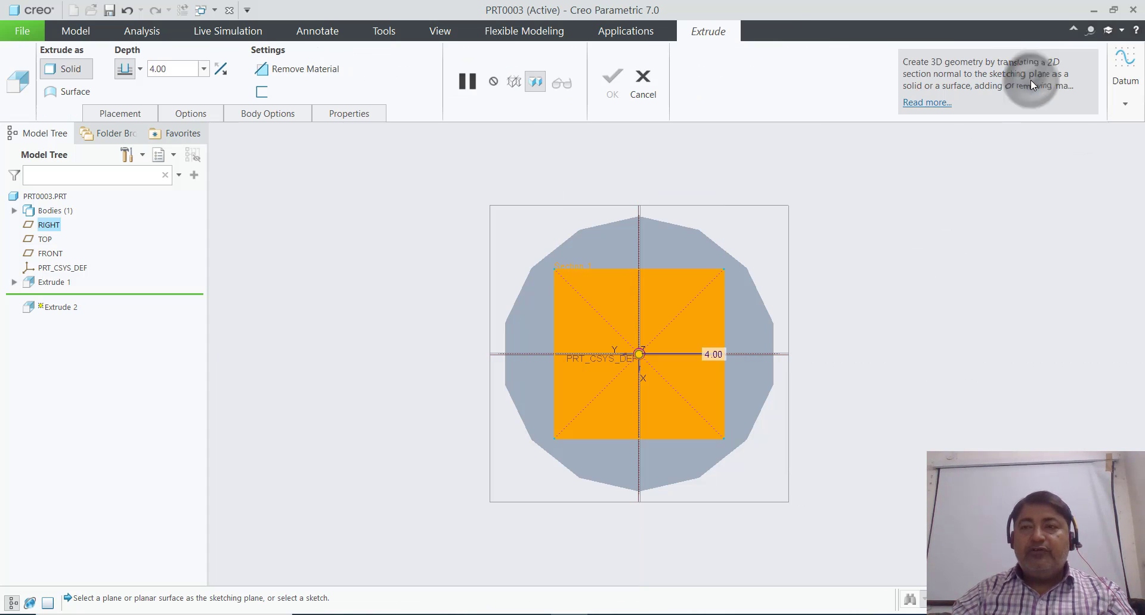
mouse_move(610, 363)
middle_mouse_down()
mouse_move(712, 433)
mouse_move(620, 428)
mouse_move(750, 442)
mouse_move(713, 330)
mouse_move(764, 309)
mouse_move(785, 314)
mouse_move(604, 358)
middle_mouse_up()
scroll(805, 412, "down", 3)
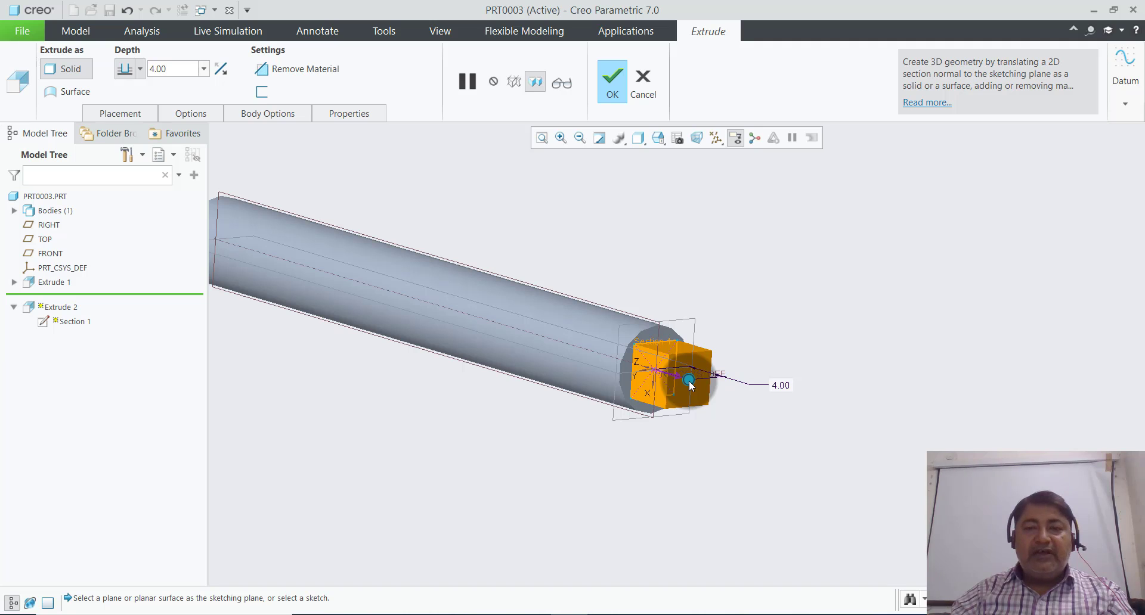
left_click_drag(689, 382, 799, 412)
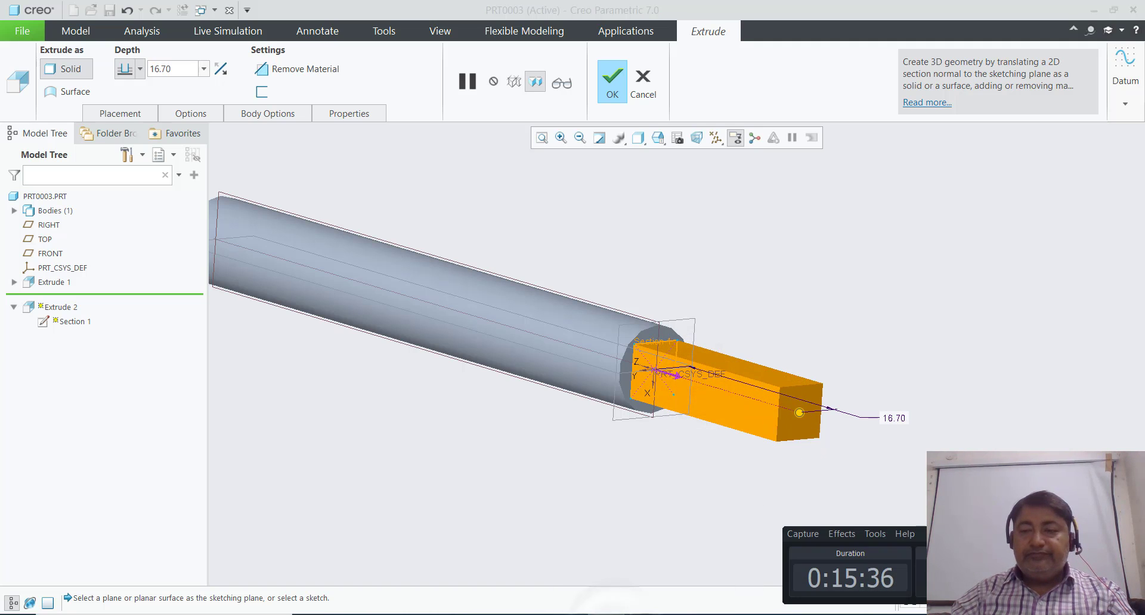
middle_click_drag(934, 403, 771, 365)
scroll(817, 378, "down", 2)
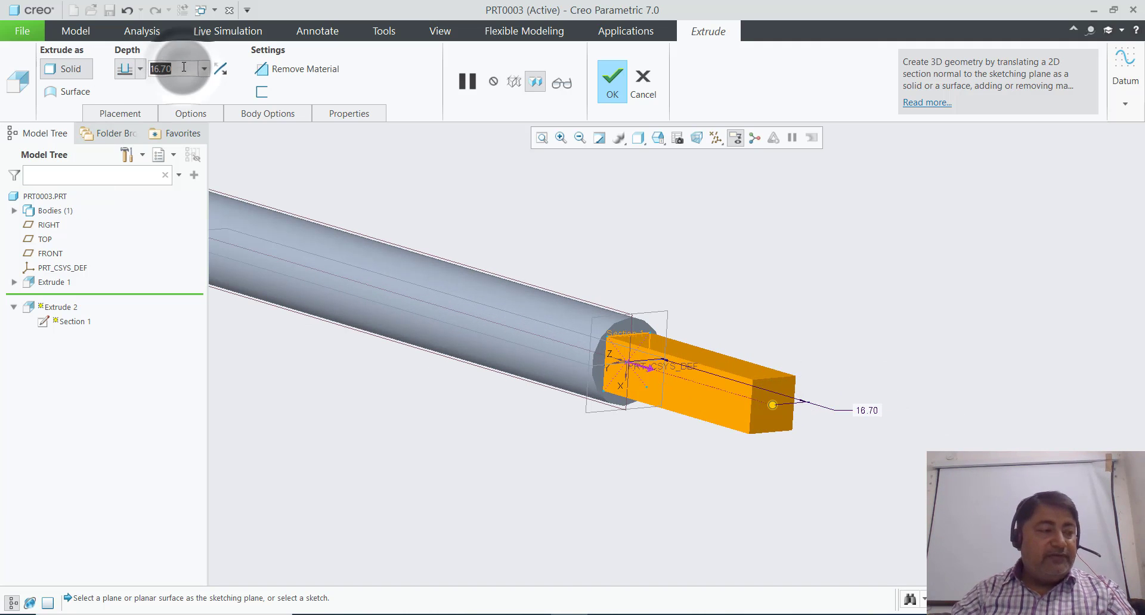
type("20")
key("Return")
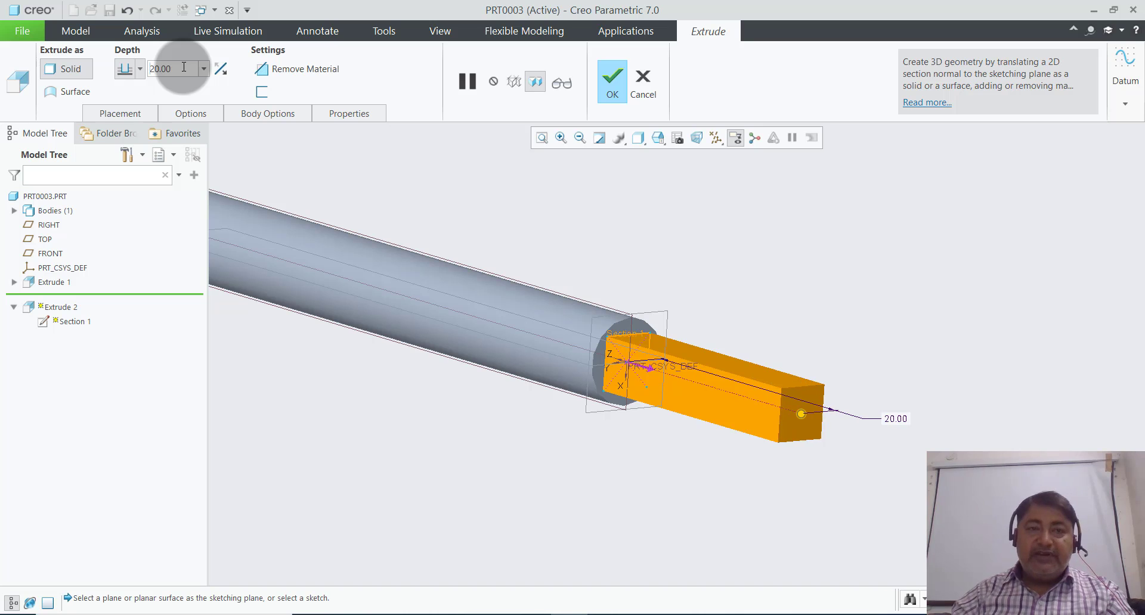
scroll(851, 312, "up", 2)
left_click(610, 79)
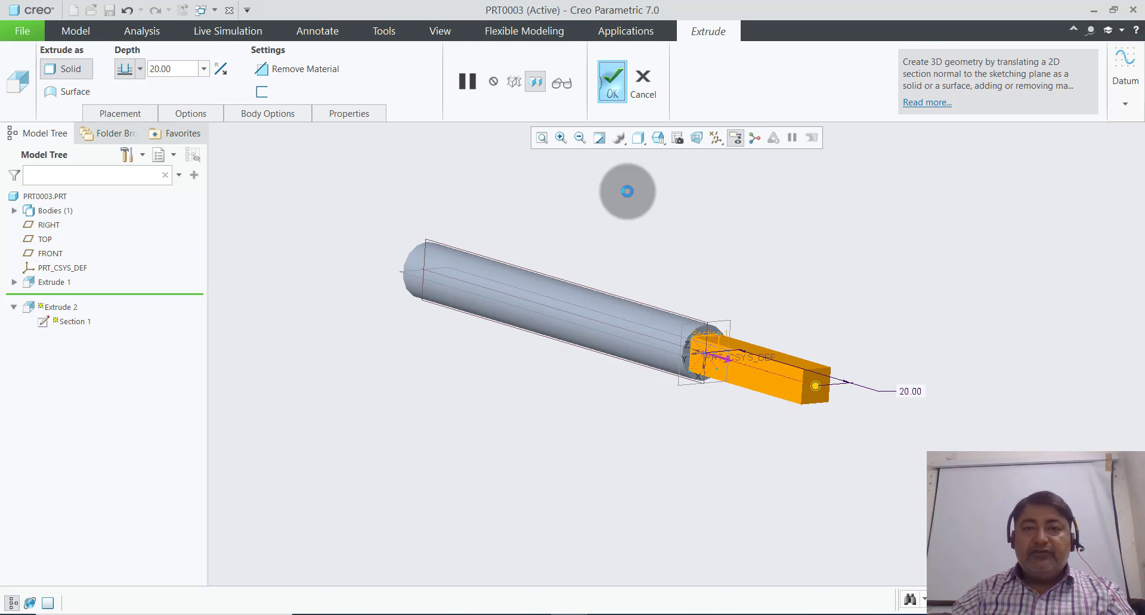
scroll(625, 195, "up", 2)
- Start a third extrusion sketched on the square bar's end face, facing the view
scroll(798, 331, "down", 2)
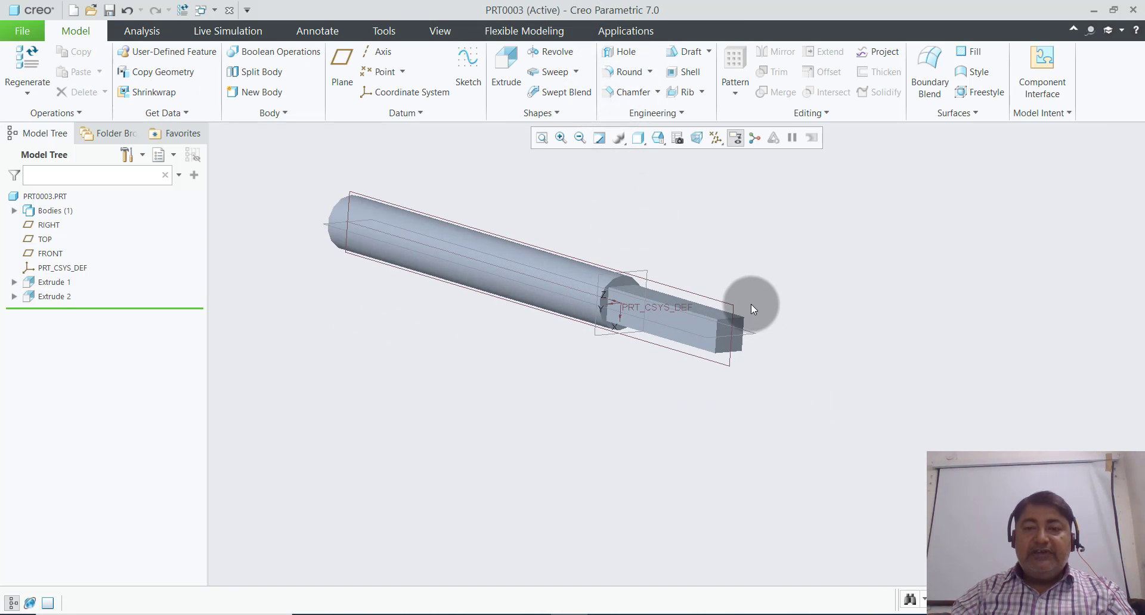
scroll(732, 331, "down", 5)
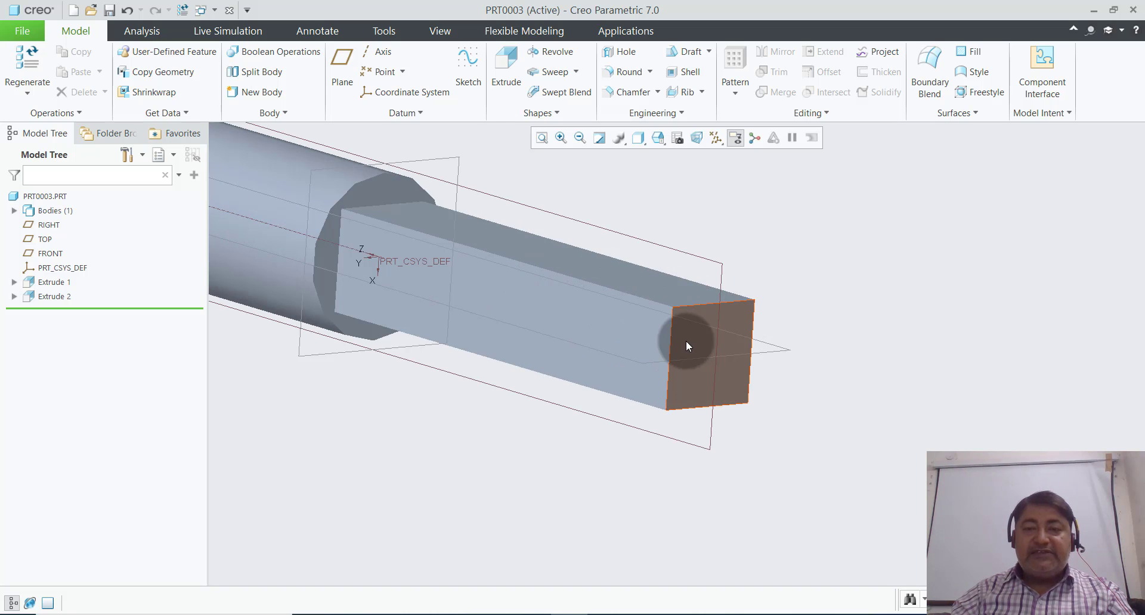
left_click(510, 57)
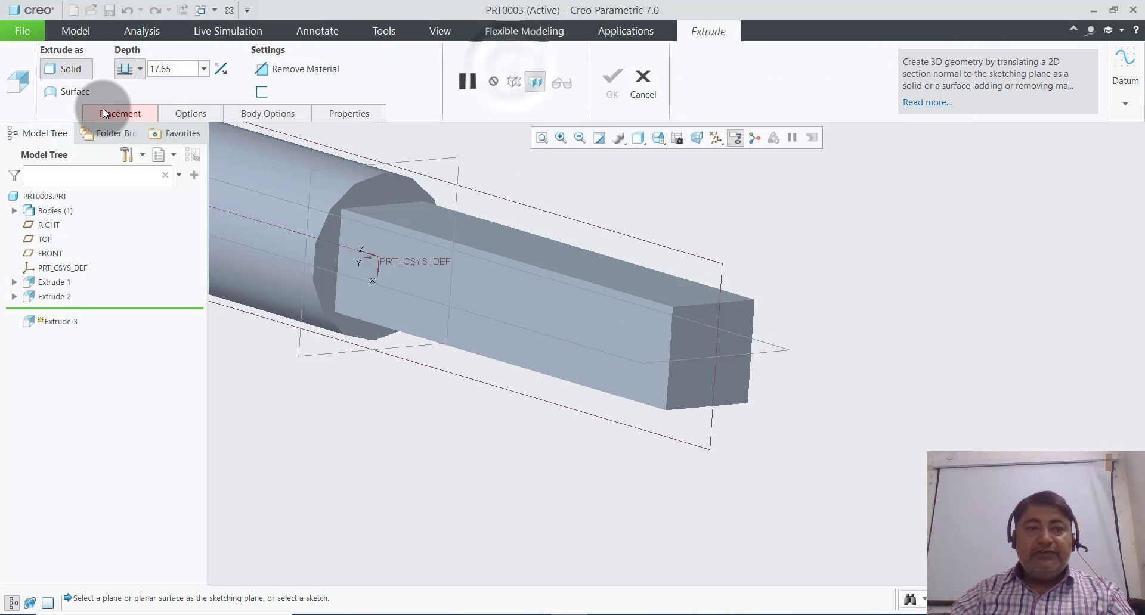
left_click(107, 116)
left_click(271, 164)
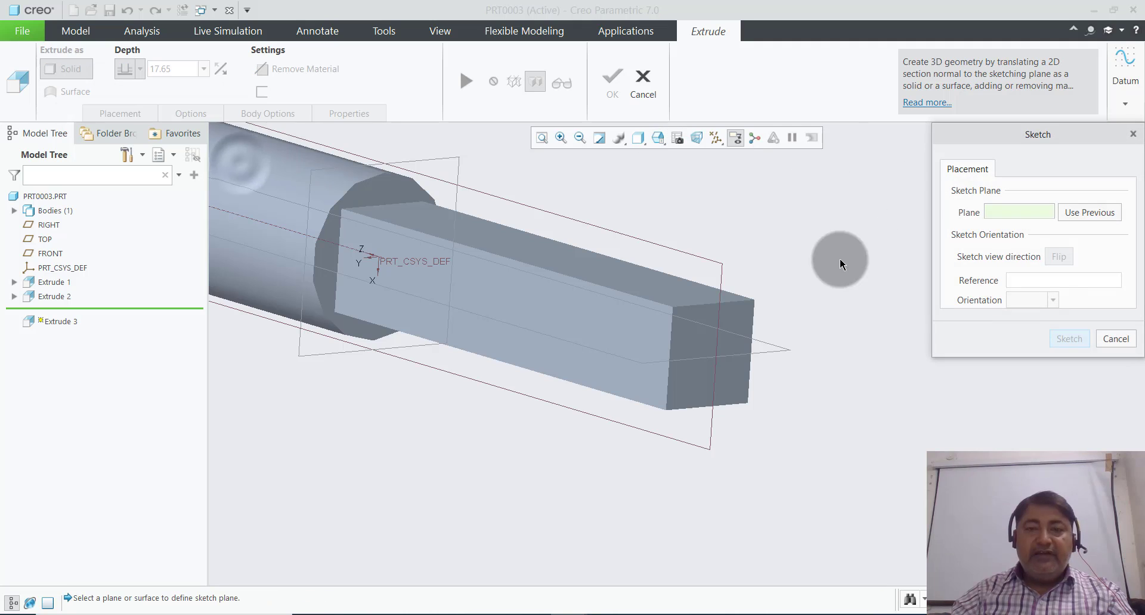
left_click(749, 322)
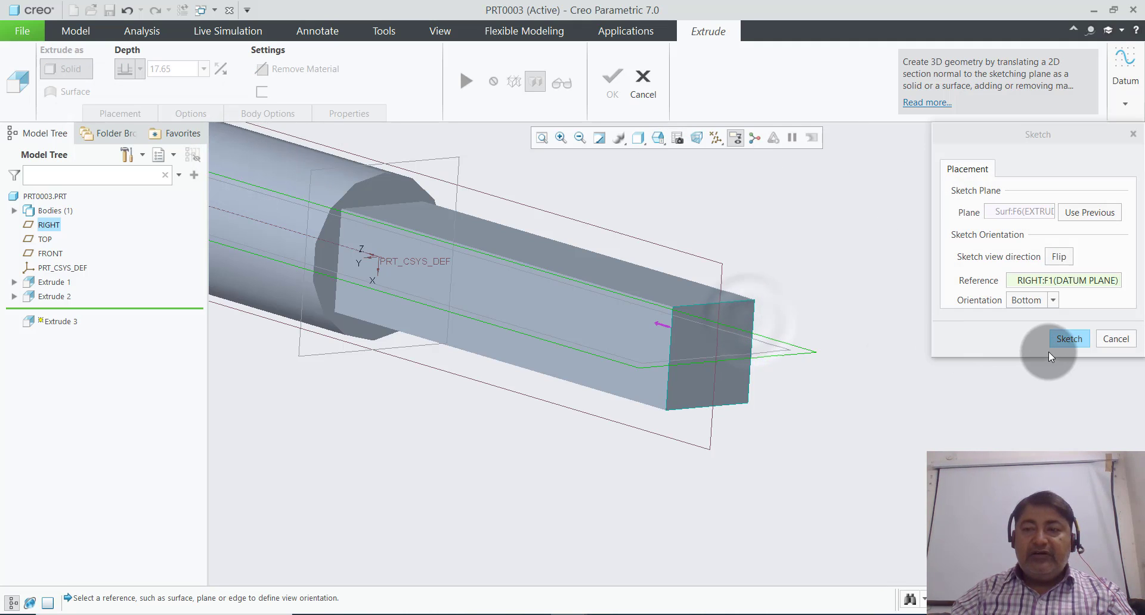
left_click(1073, 341)
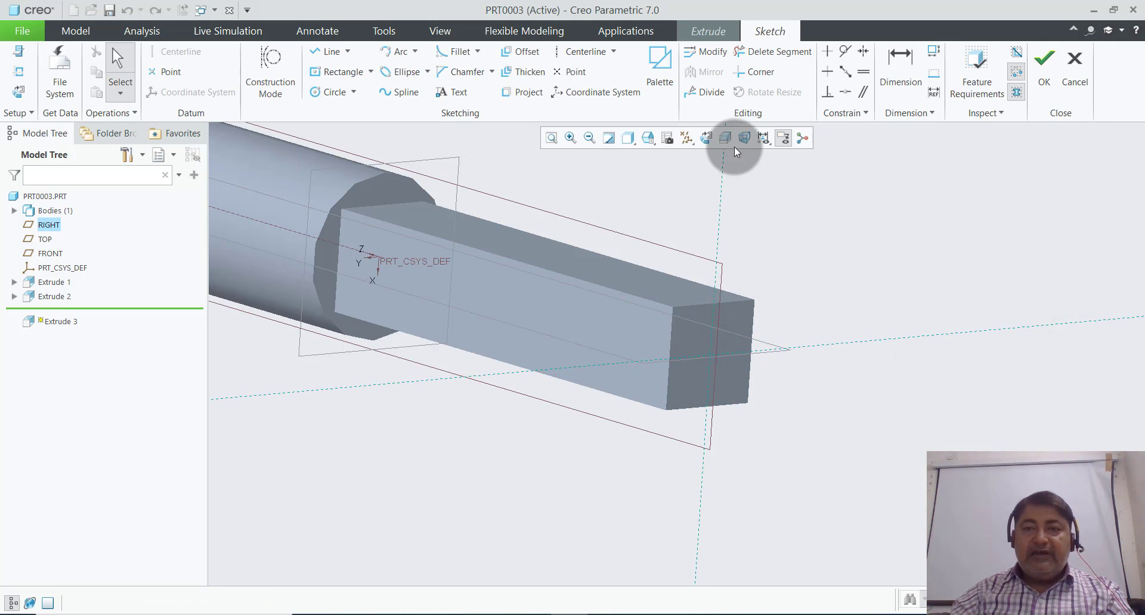
left_click(707, 138)
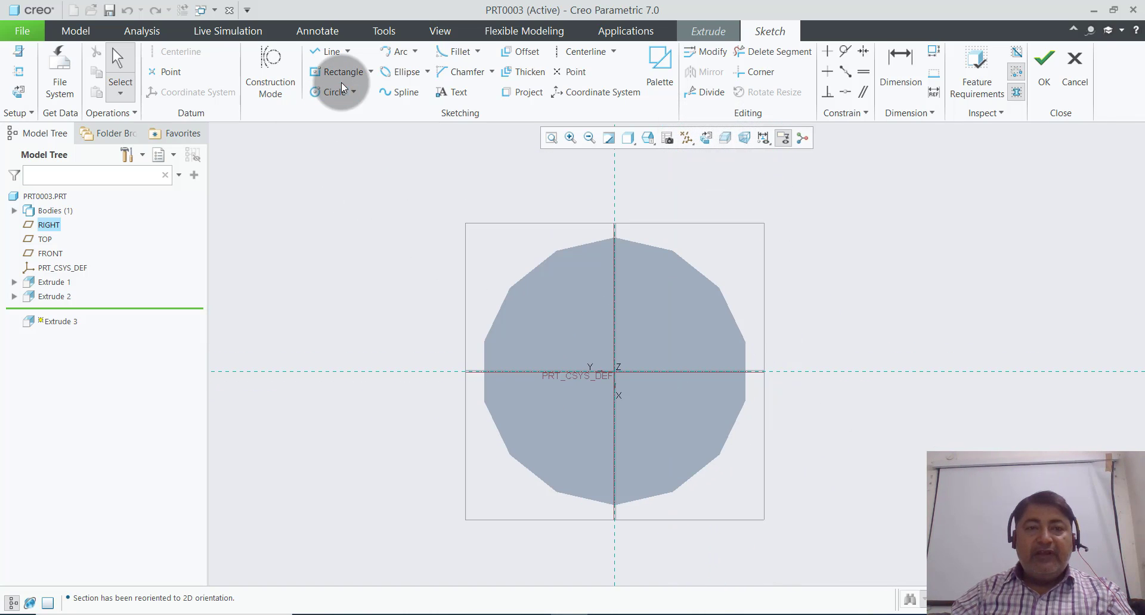
- Draw an origin-centred circle matching the cylinder's outline and finish the sketch
left_click(326, 92)
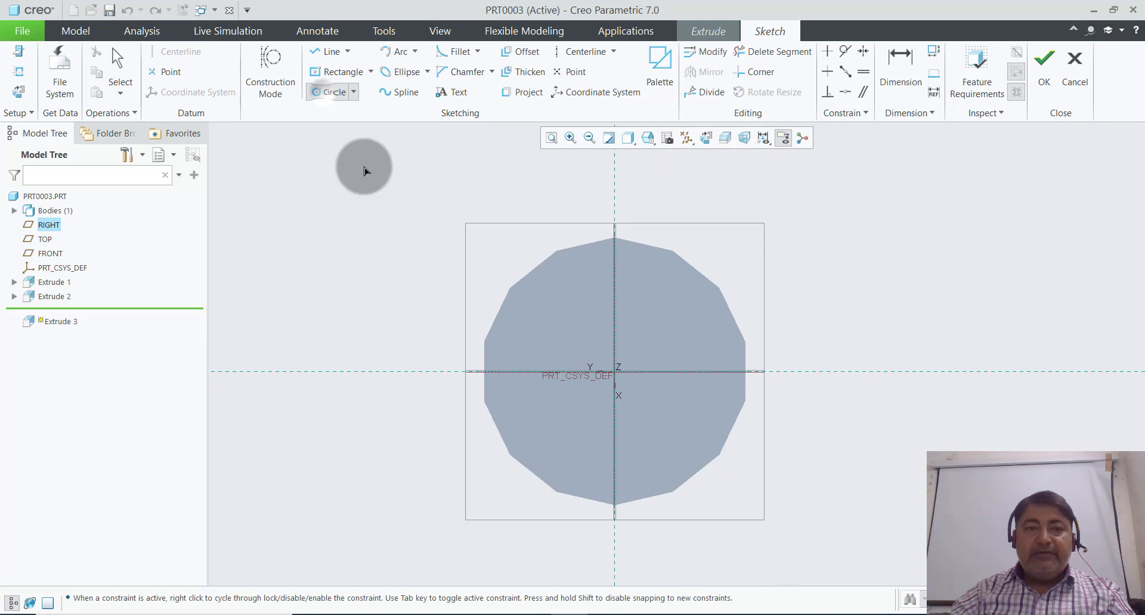
left_click(614, 372)
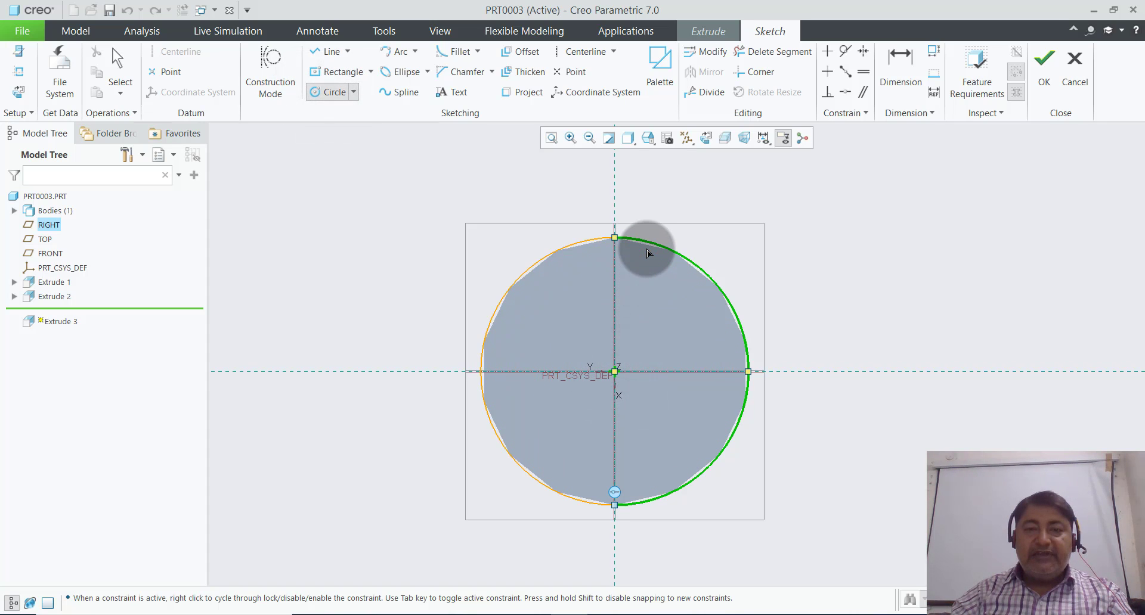
left_click(648, 253)
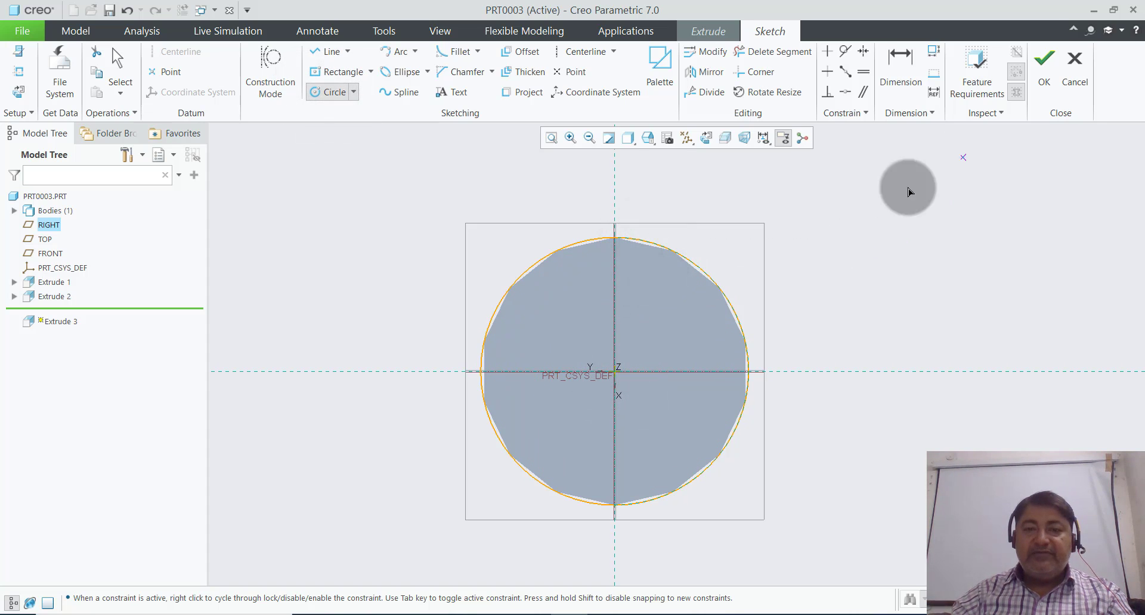
left_click(1039, 80)
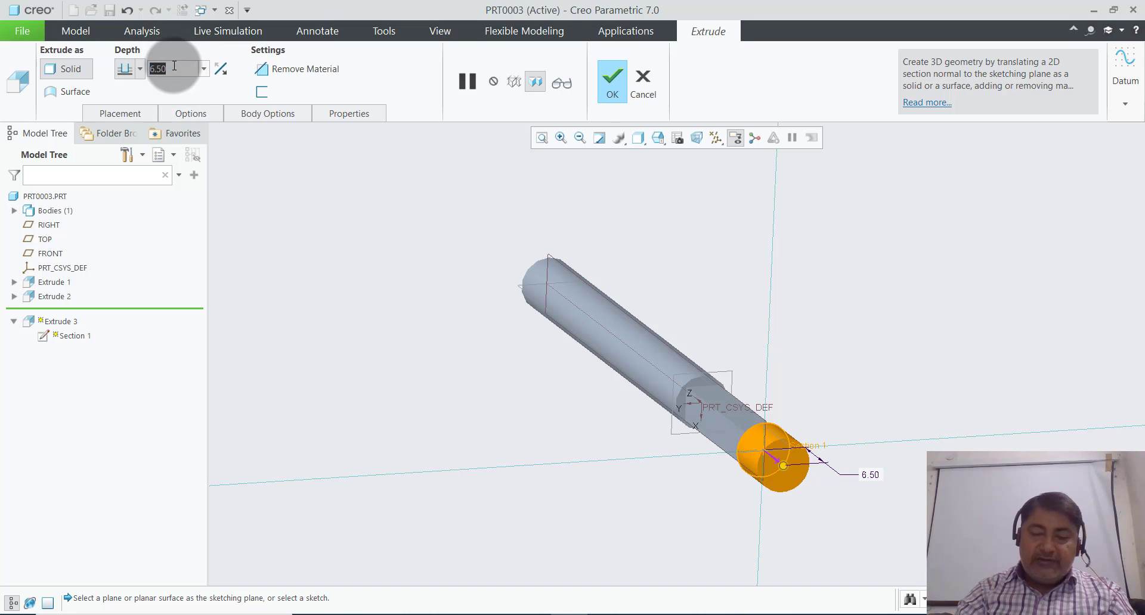
- Set the round end's depth to 15.00 and complete Extrude 3
type("15")
key("Return")
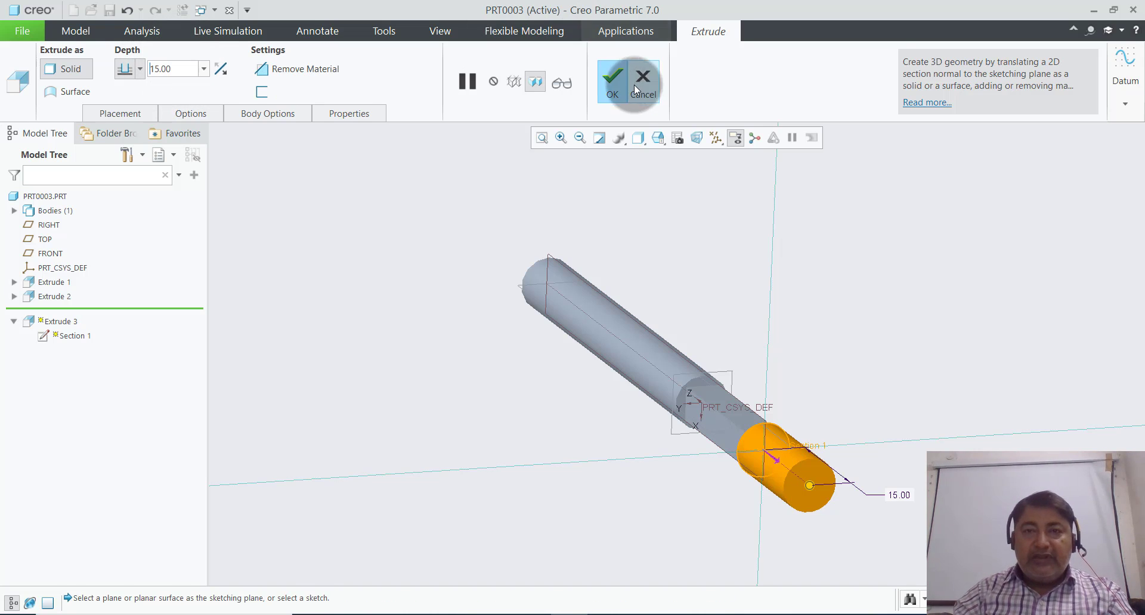
left_click(612, 79)
- Orbit and zoom to view the finished shaft from a near-horizontal angle
scroll(442, 367, "up", 2)
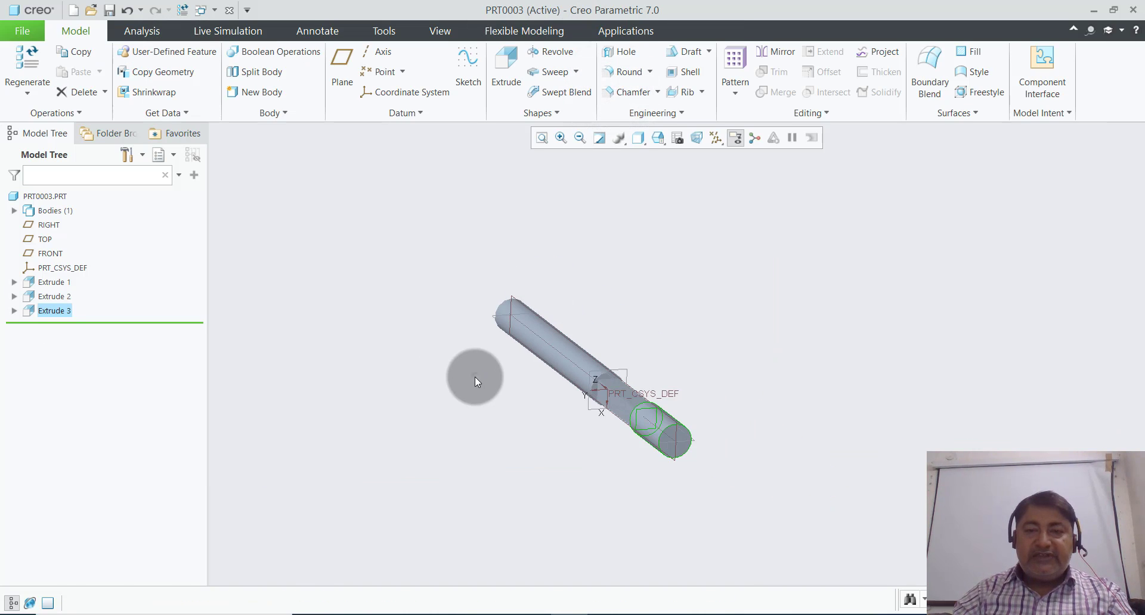
mouse_move(475, 376)
middle_mouse_down()
mouse_move(595, 414)
mouse_move(626, 439)
mouse_move(481, 266)
mouse_move(726, 432)
mouse_move(724, 407)
mouse_move(681, 367)
middle_mouse_up()
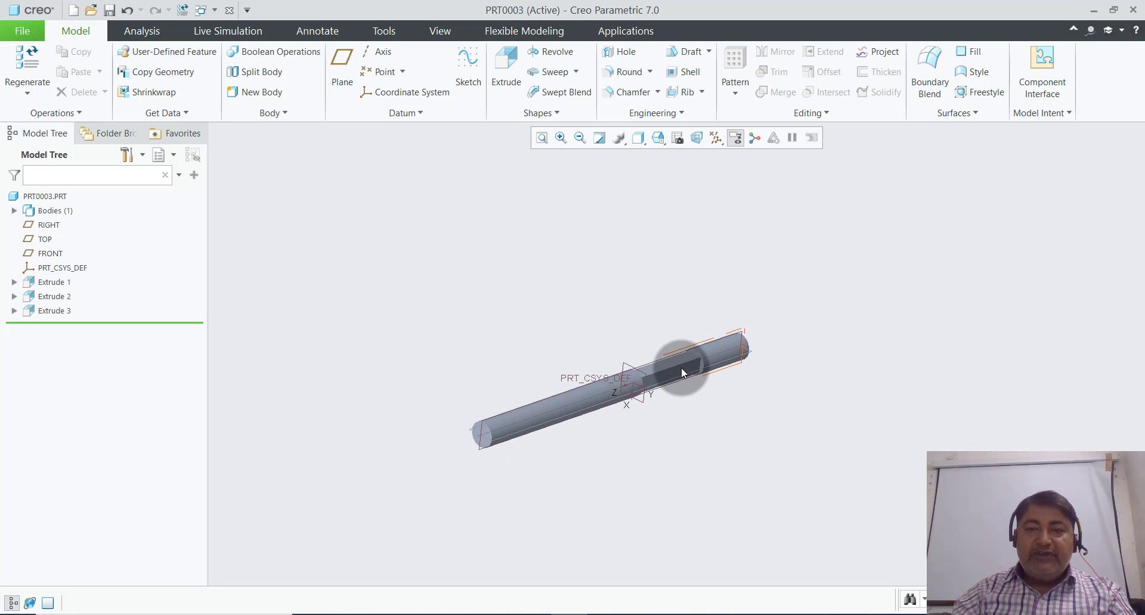
scroll(681, 368, "down", 2)
scroll(708, 366, "up", 1)
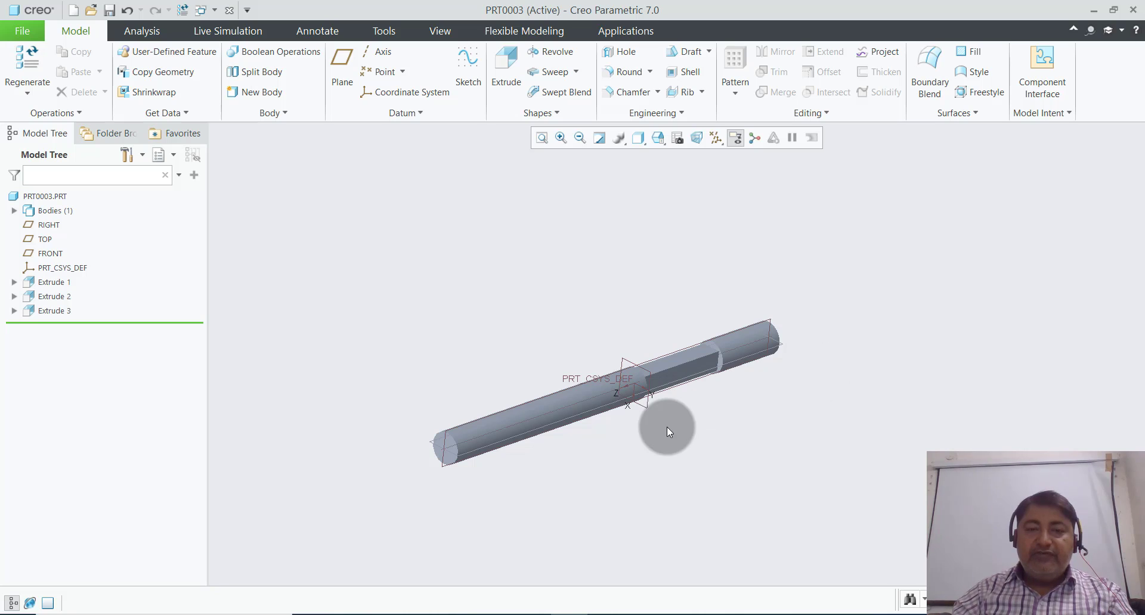
scroll(780, 356, "down", 1)
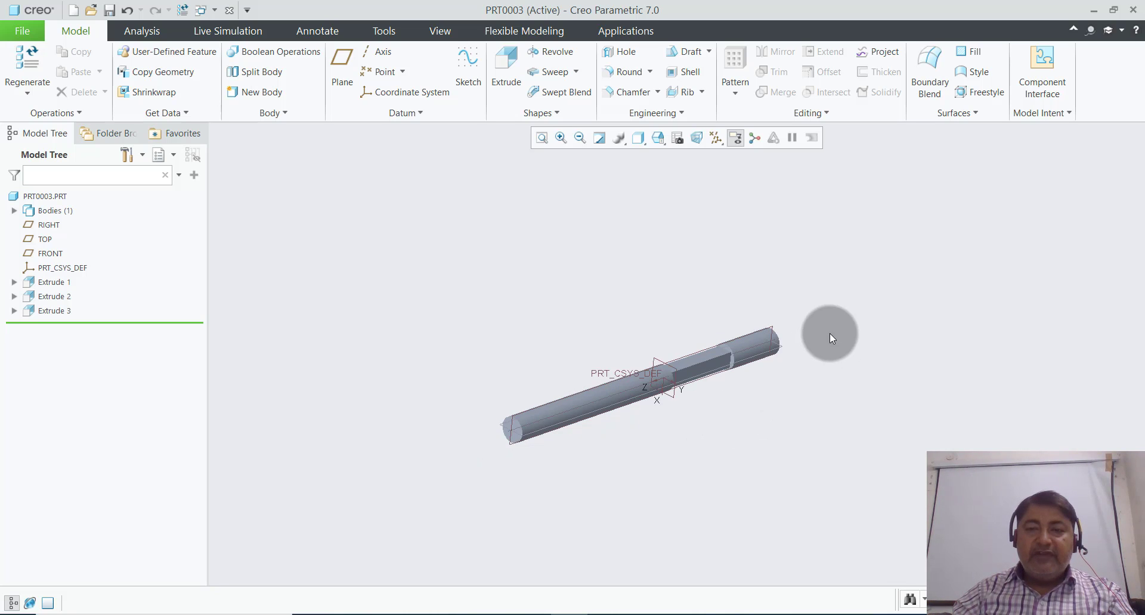
scroll(828, 334, "up", 2)
scroll(803, 359, "up", 3)
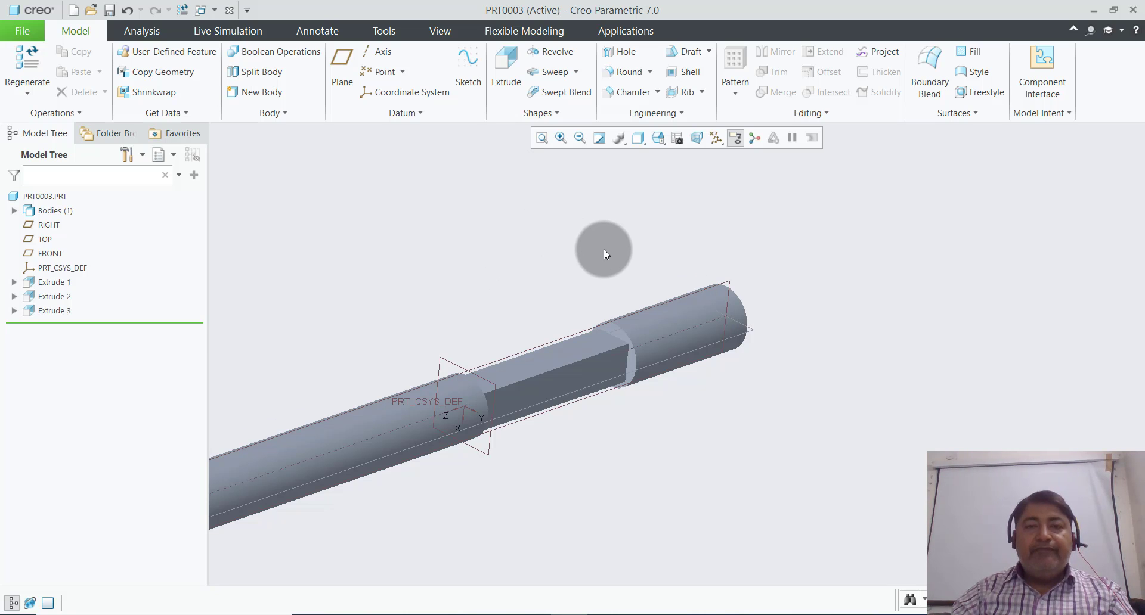
scroll(604, 250, "down", 1)
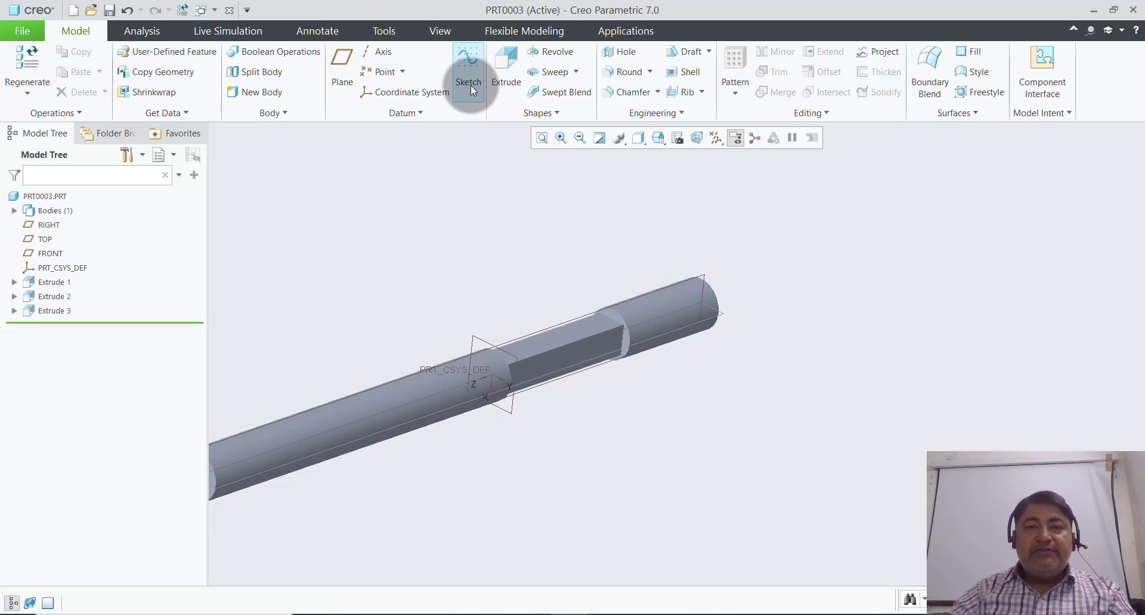
- Start a fourth extrusion with the TOP datum plane as its sketch plane
left_click(500, 65)
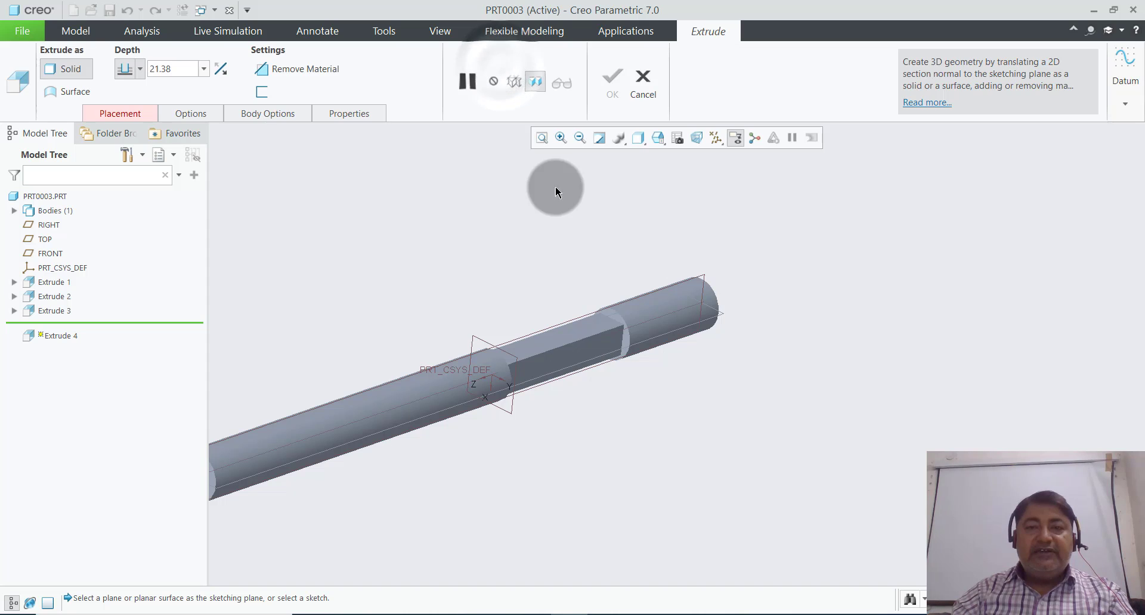
scroll(825, 305, "down", 2)
scroll(700, 378, "up", 2)
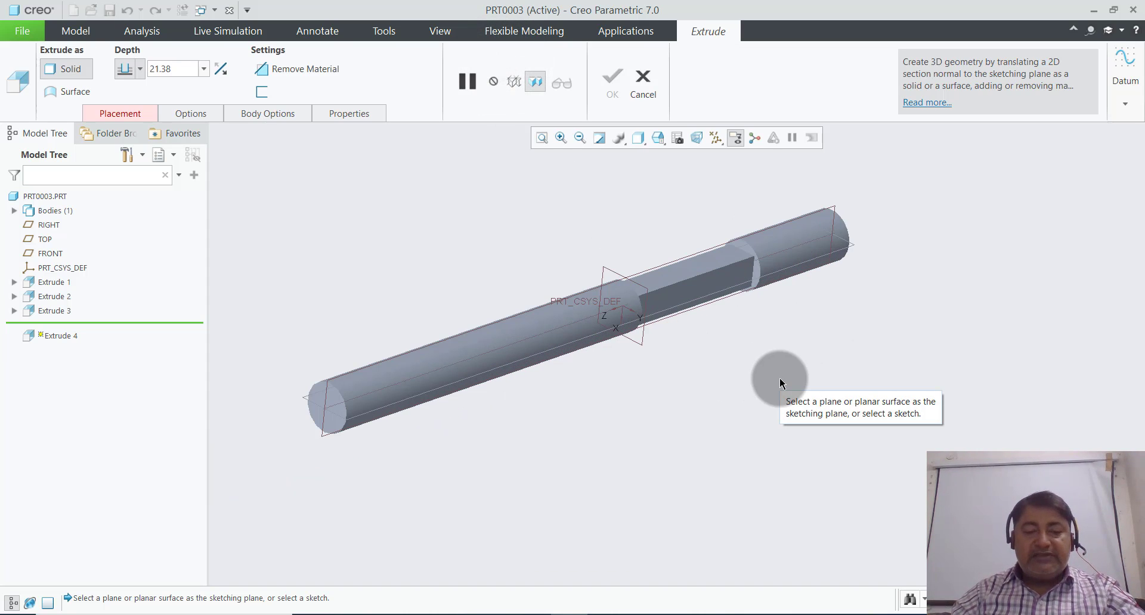
scroll(779, 383, "down", 5)
scroll(779, 383, "up", 3)
scroll(780, 383, "up", 2)
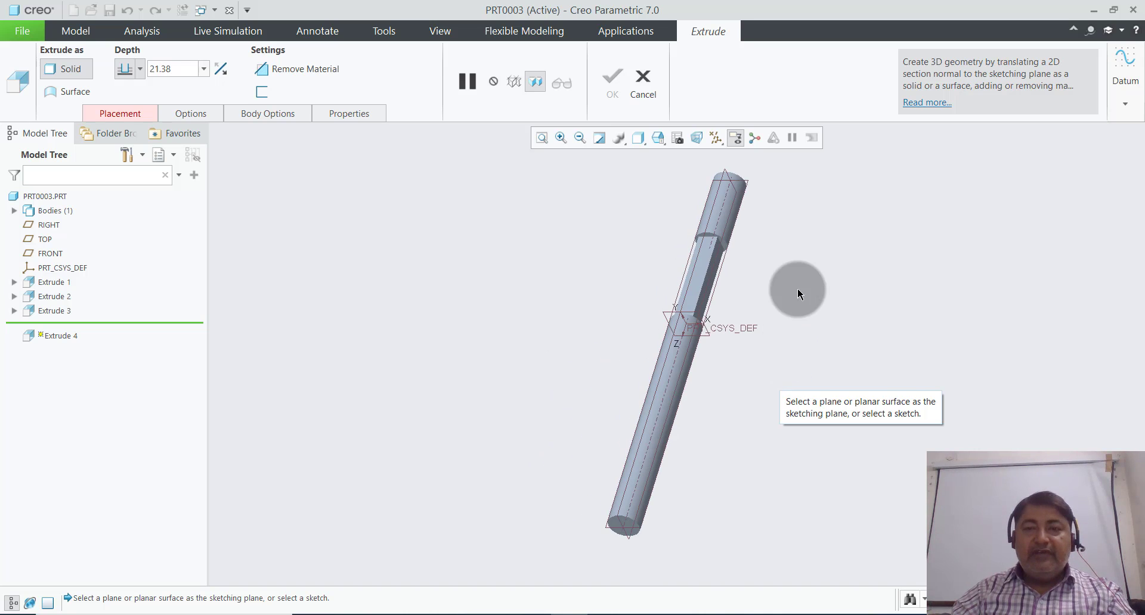
scroll(763, 187, "up", 2)
scroll(763, 179, "up", 3)
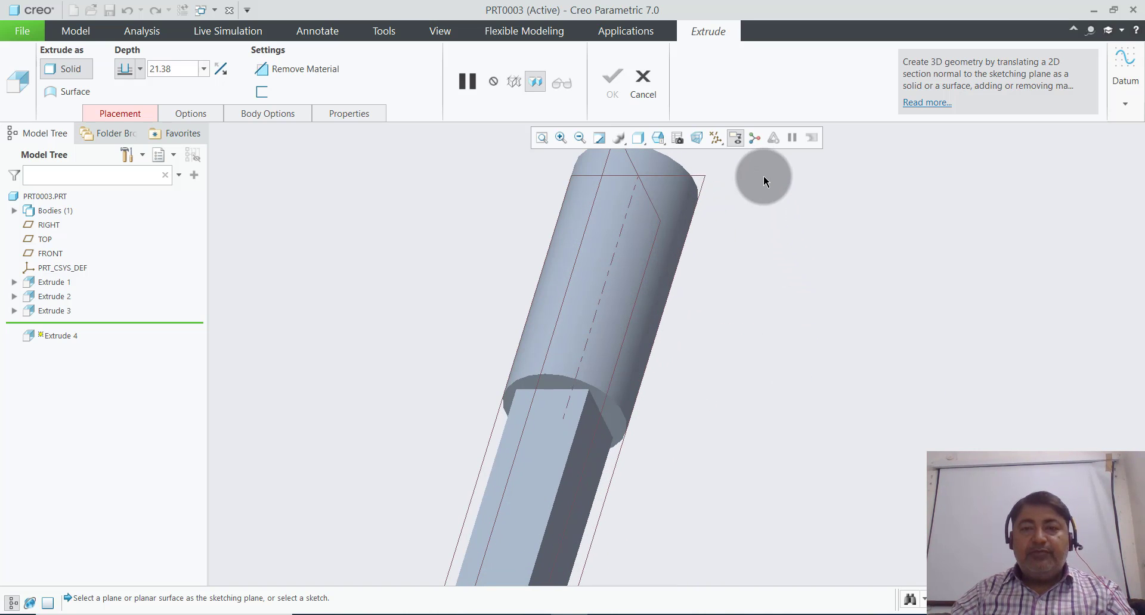
left_click(704, 189)
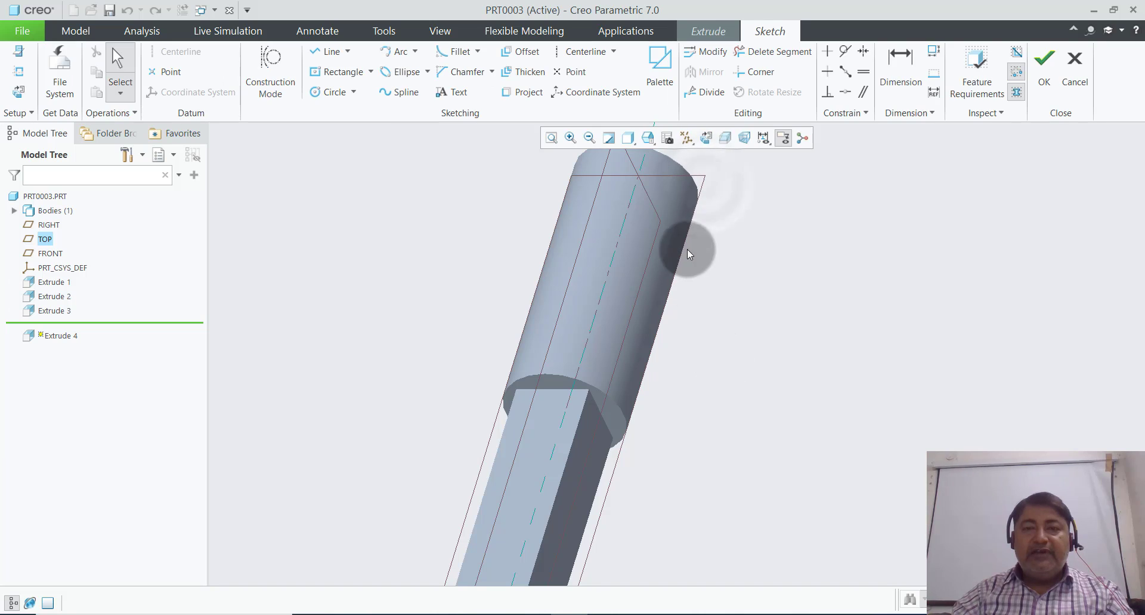
- Turn the sketch to face the viewer and bring up the ellipse options
scroll(723, 305, "down", 2)
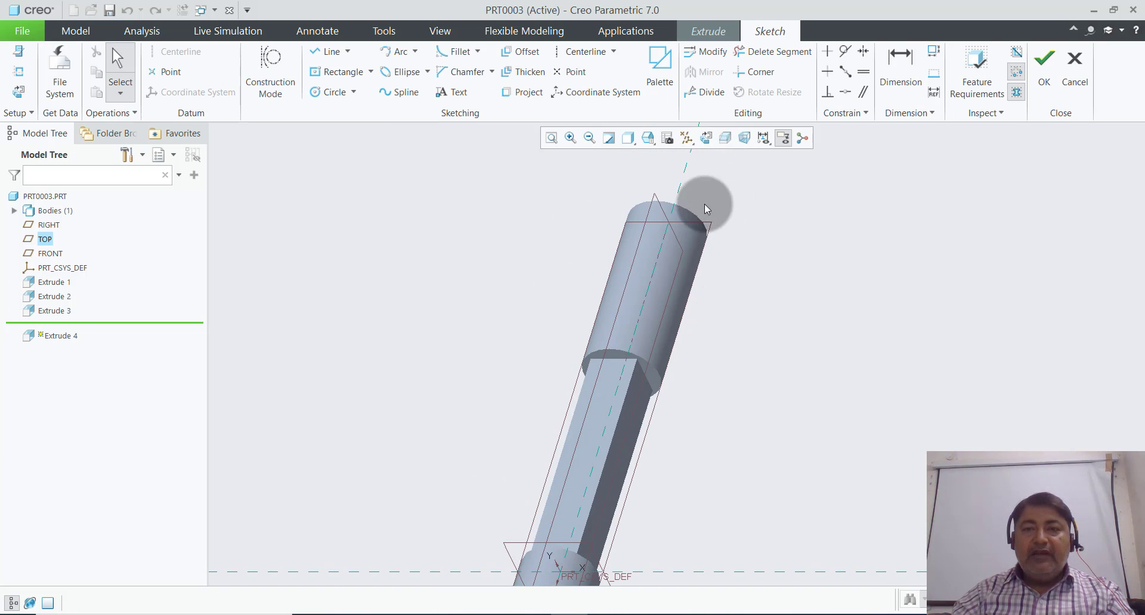
left_click(708, 138)
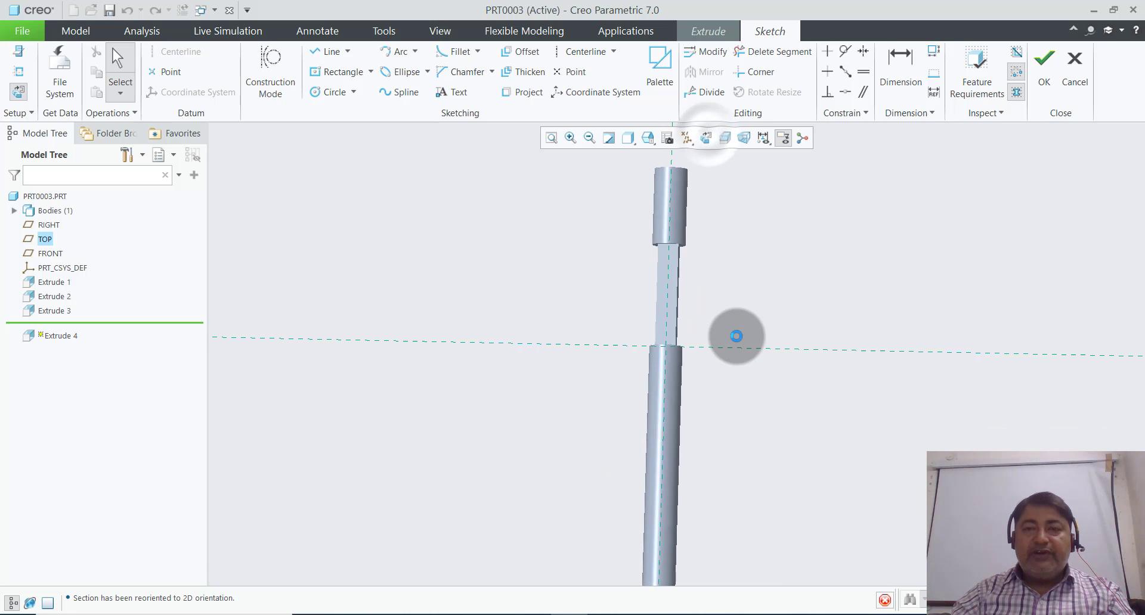
scroll(731, 279, "up", 1)
scroll(730, 266, "up", 2)
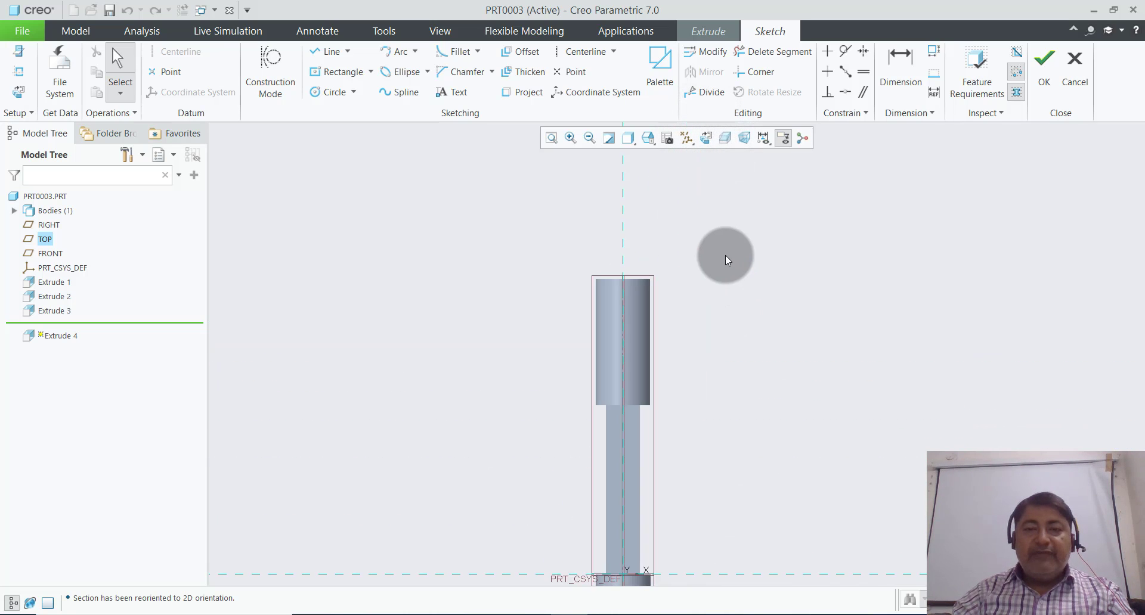
scroll(726, 257, "up", 2)
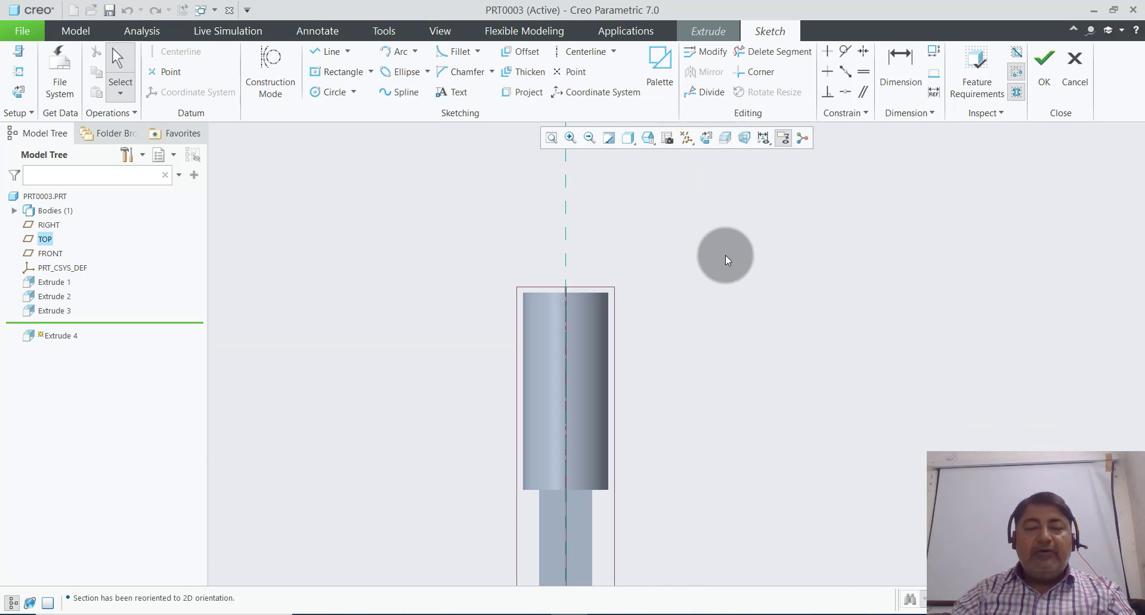
left_click(427, 72)
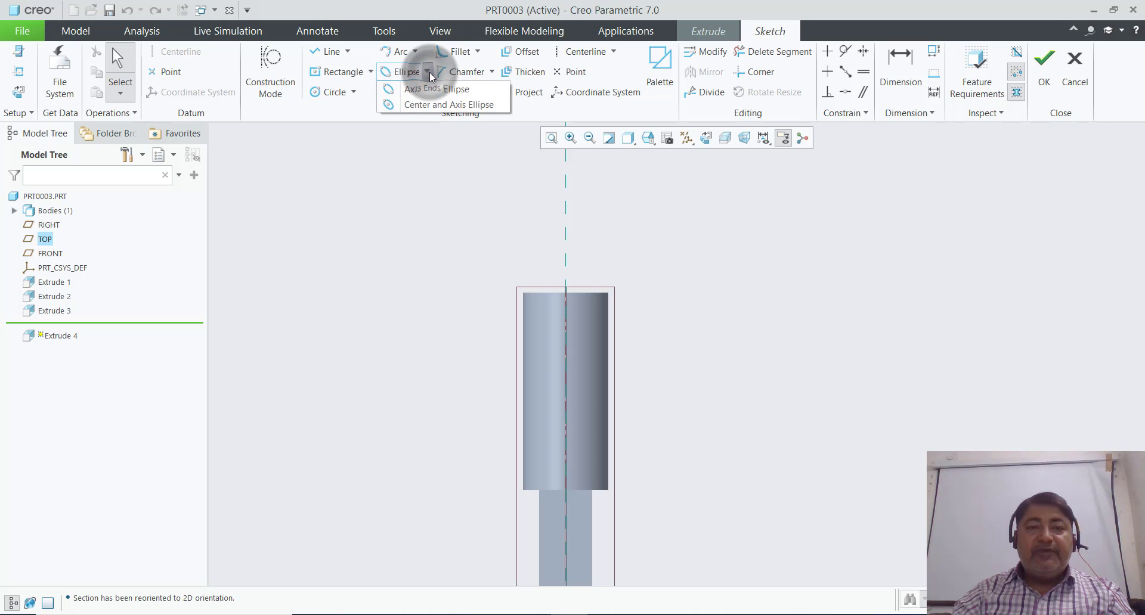
- Draw a centre-and-axis ellipse on the shaft's centreline and tidy its dimensions
left_click(414, 105)
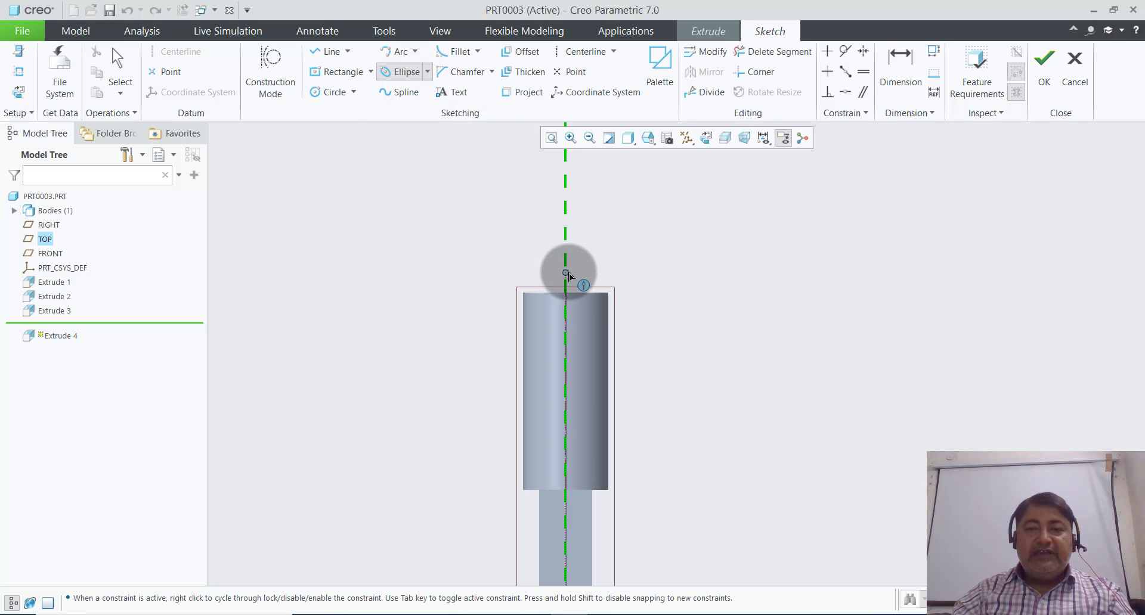
left_click(566, 266)
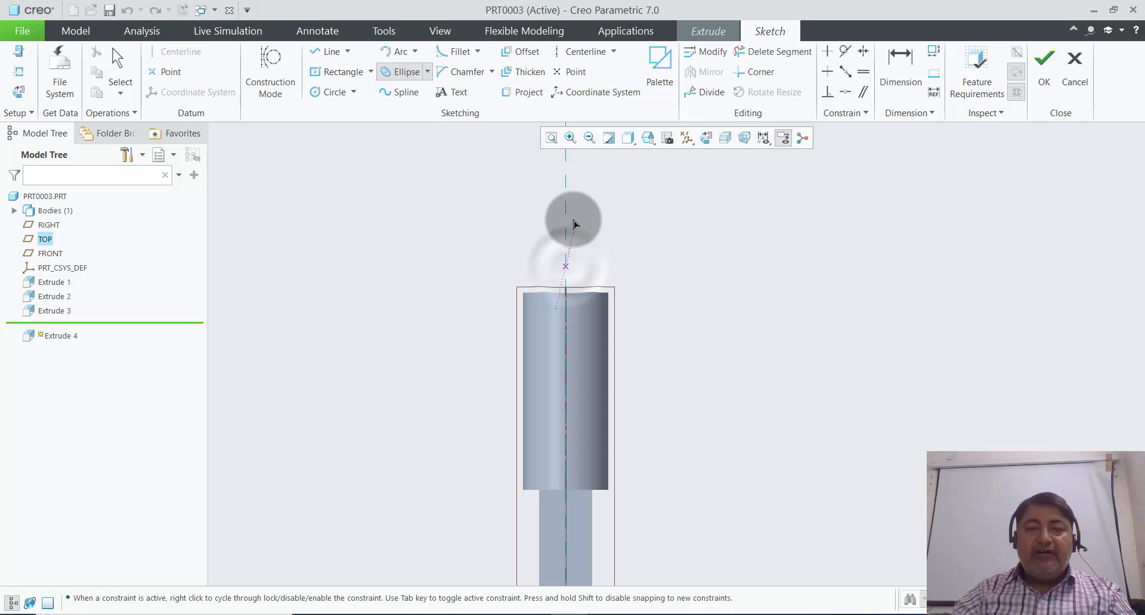
left_click(566, 182)
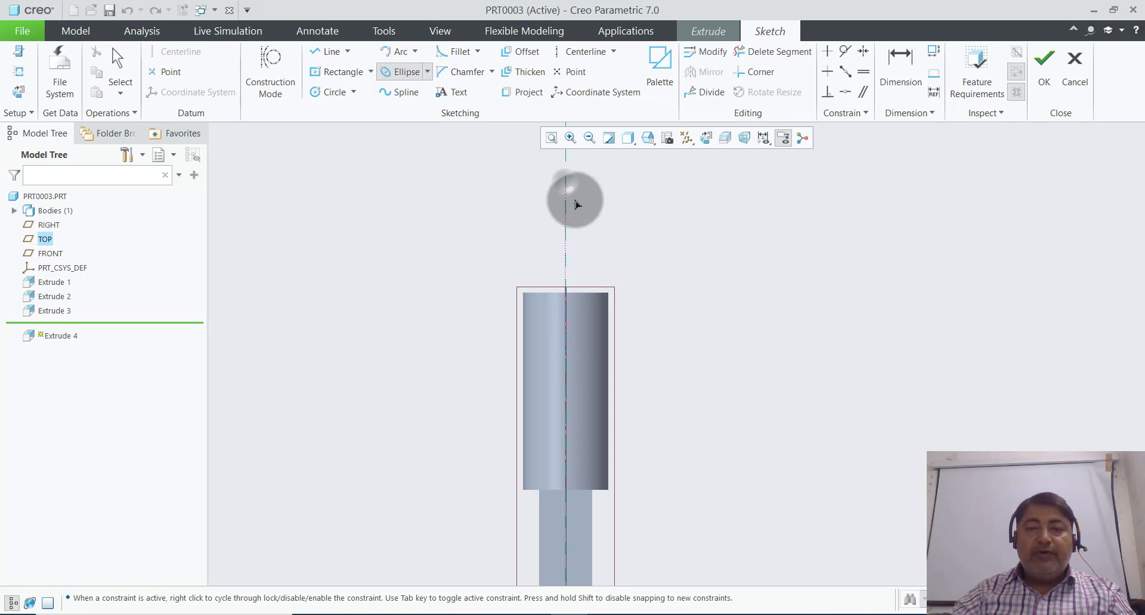
left_click(622, 230)
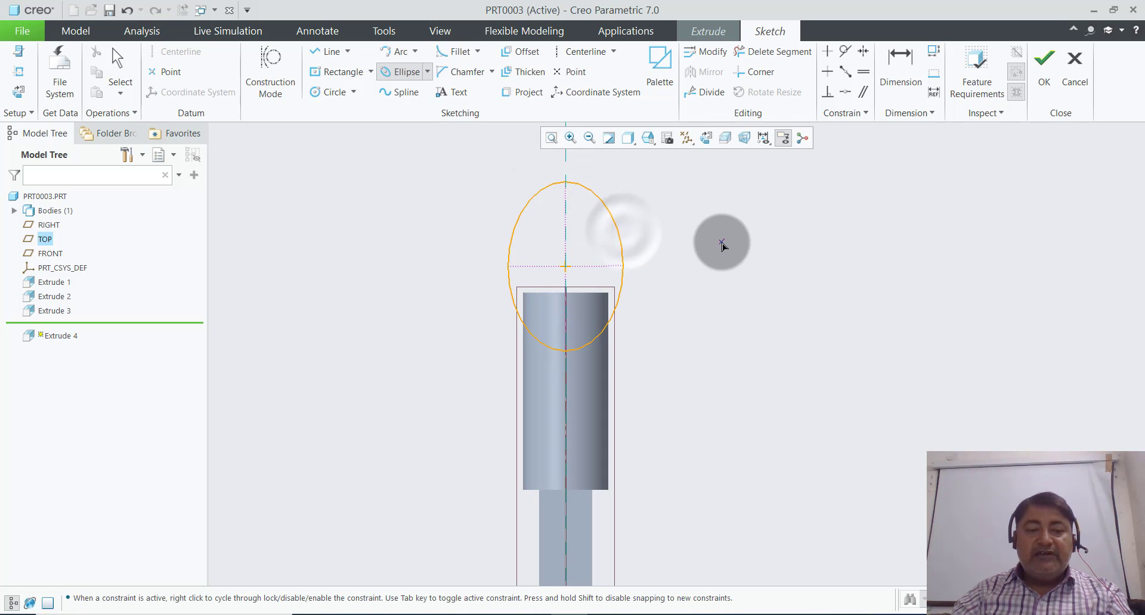
middle_click(723, 242)
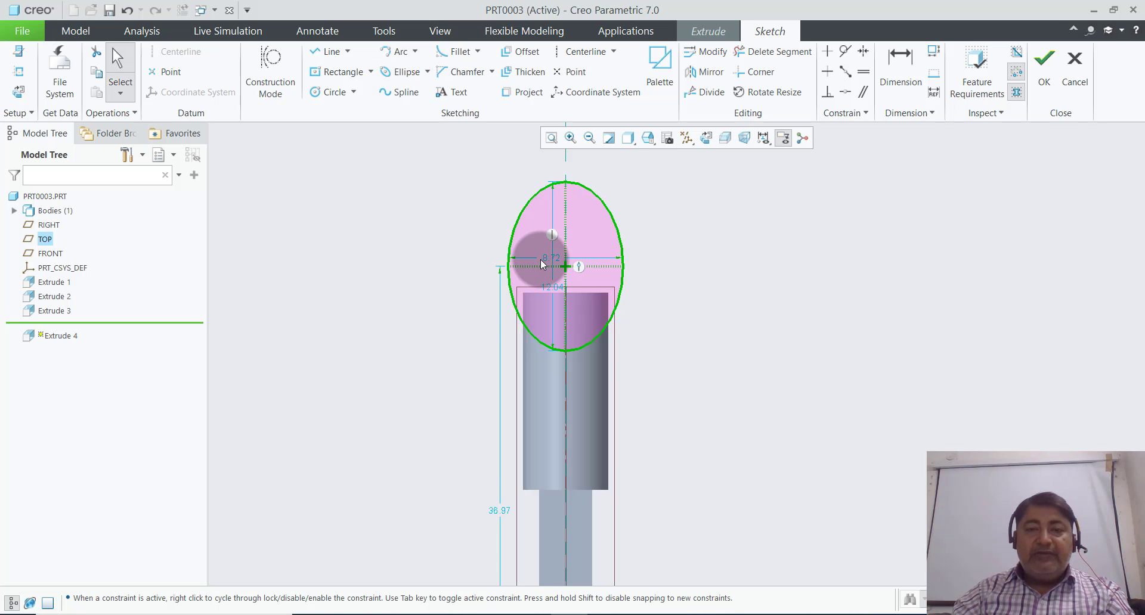
left_click_drag(547, 264, 549, 158)
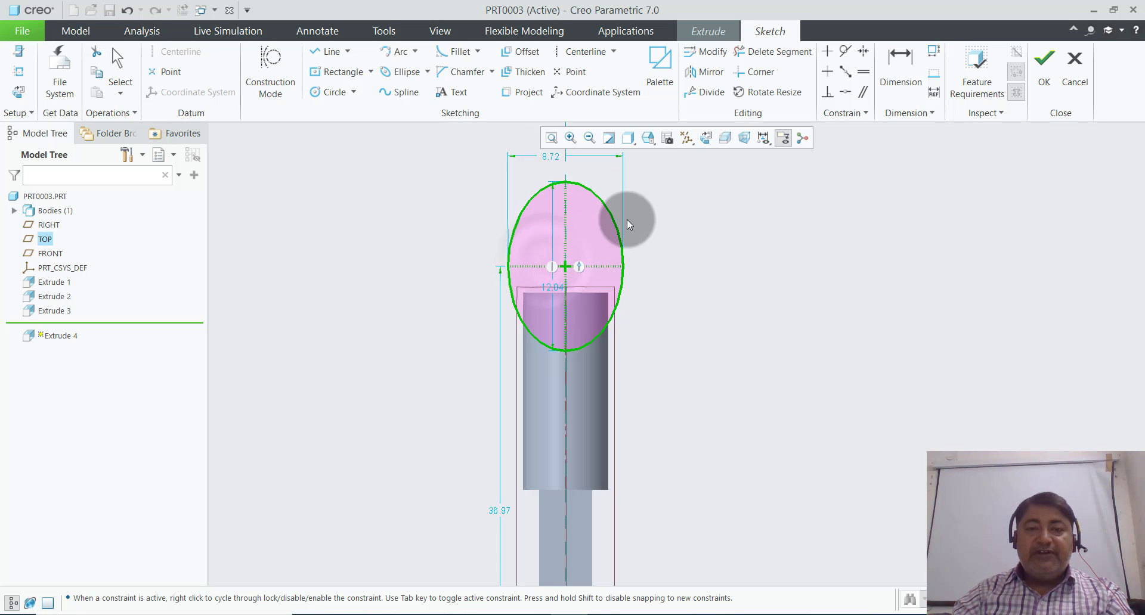
left_click_drag(558, 291, 447, 278)
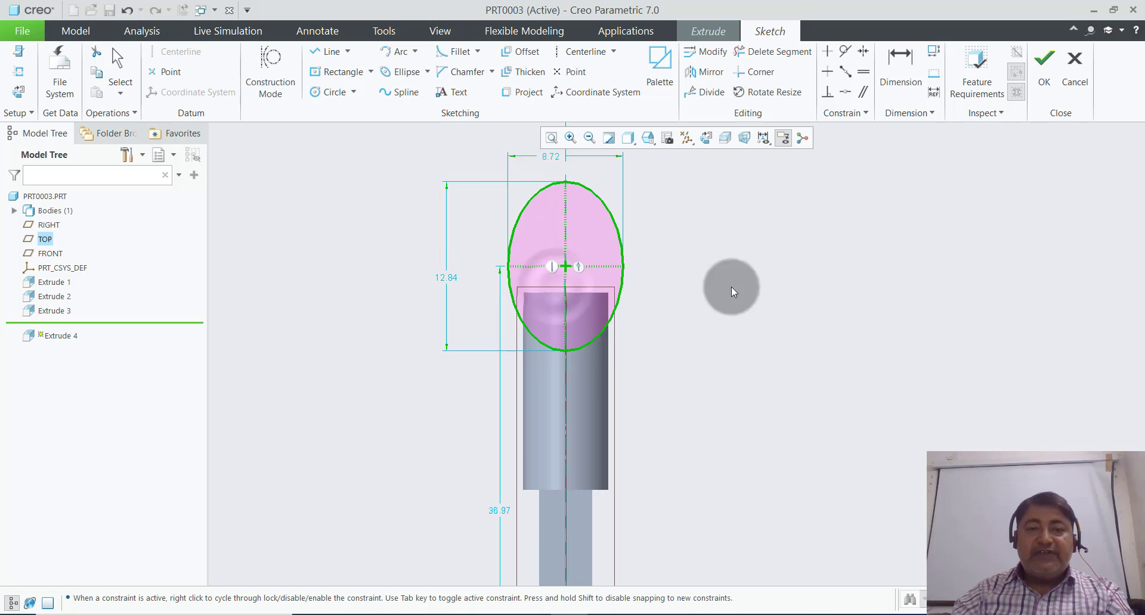
scroll(747, 346, "up", 1)
scroll(695, 263, "down", 1)
left_click(696, 263)
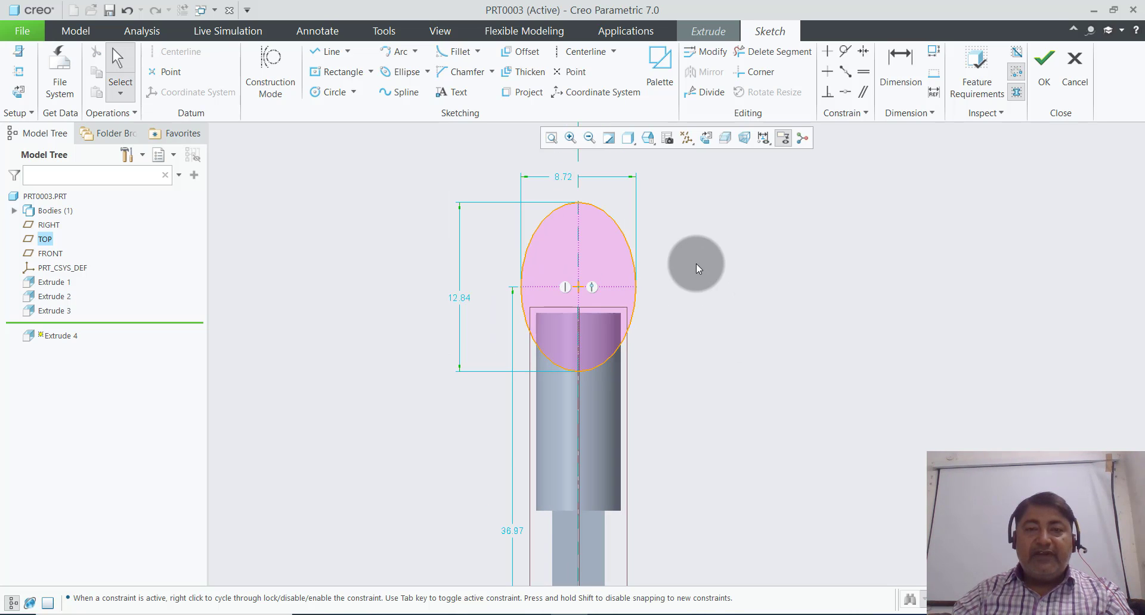
- Set the ellipse height to 22 and width to 13
double_click(465, 297)
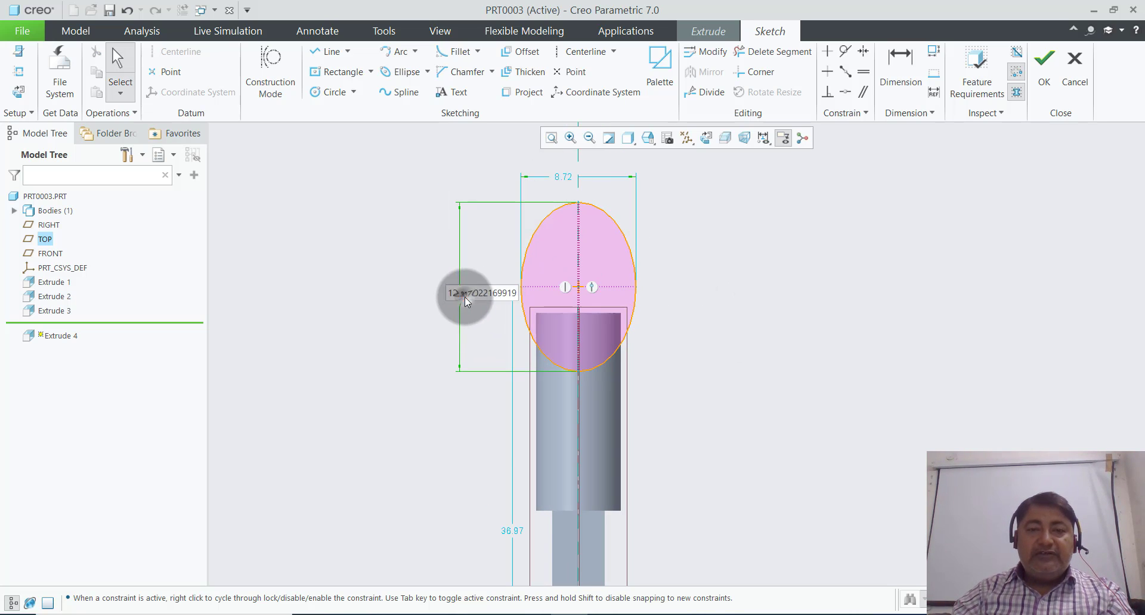
type("22")
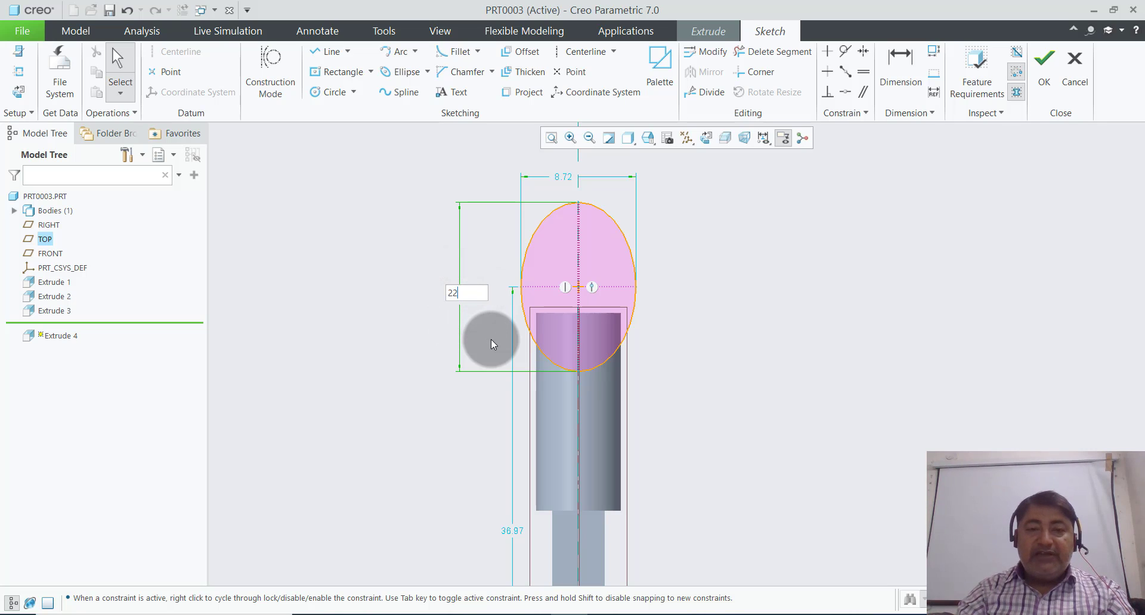
key("Return")
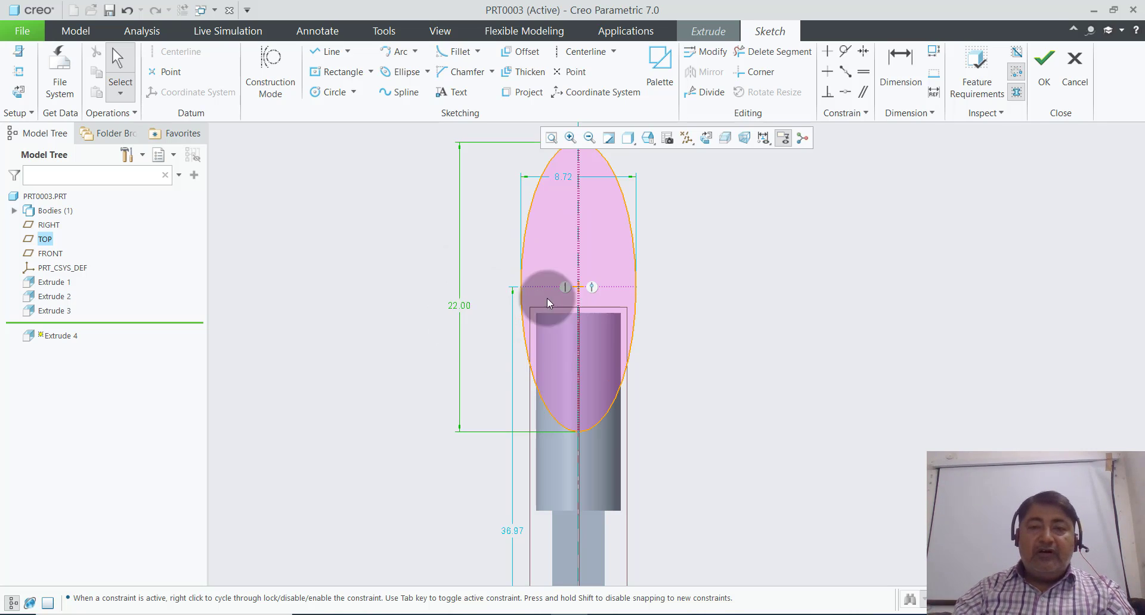
scroll(563, 303, "up", 2)
double_click(560, 222)
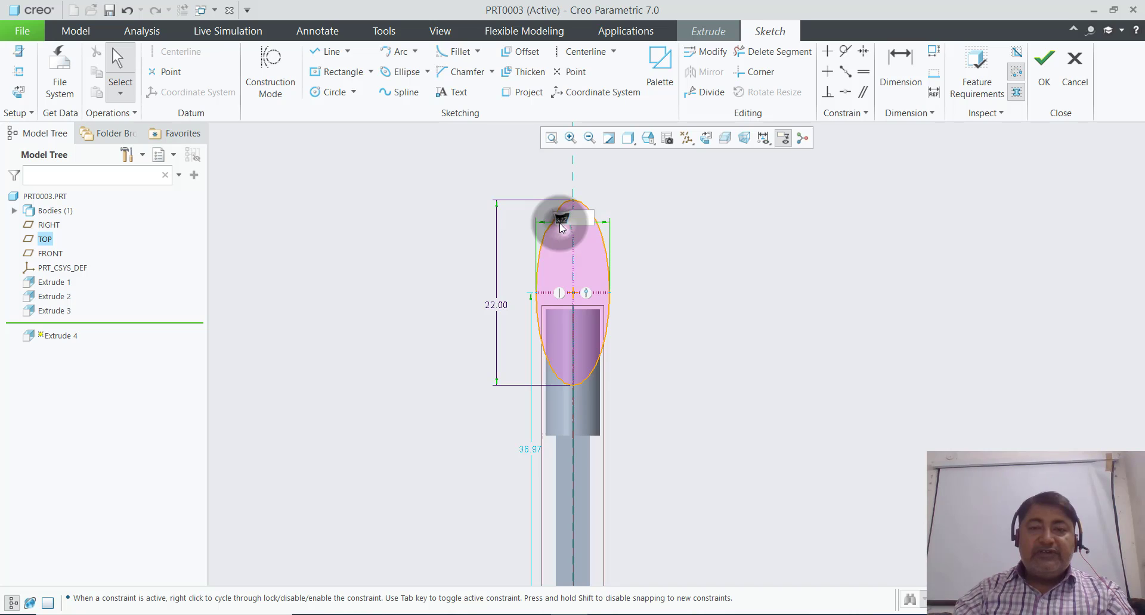
type("13")
key("Return")
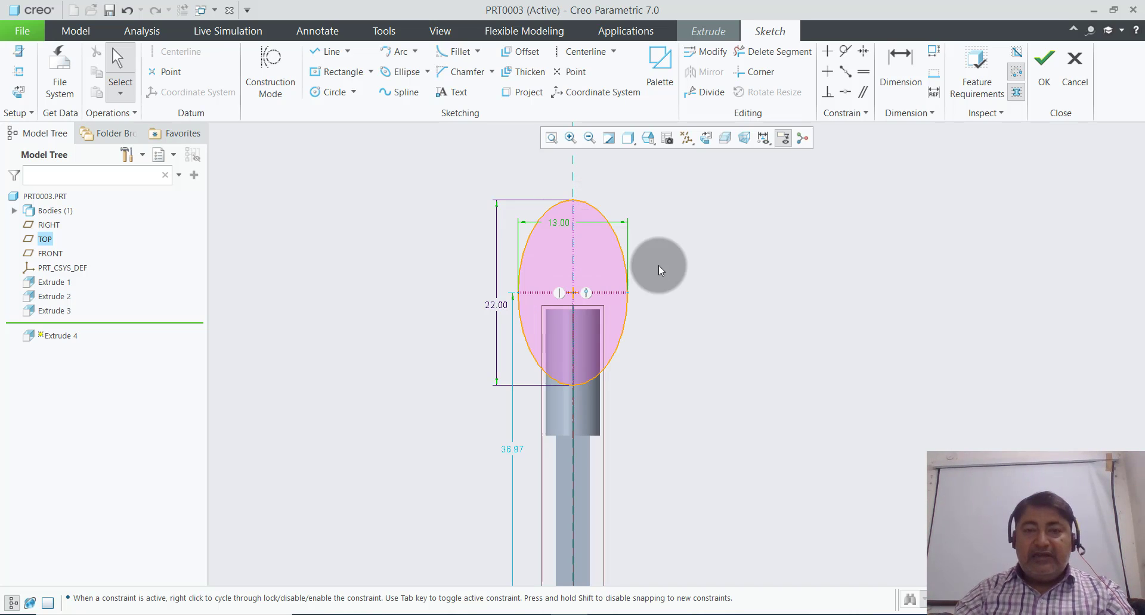
- Dimension the ellipse centre 5 above the shaft's top edge
left_click(899, 77)
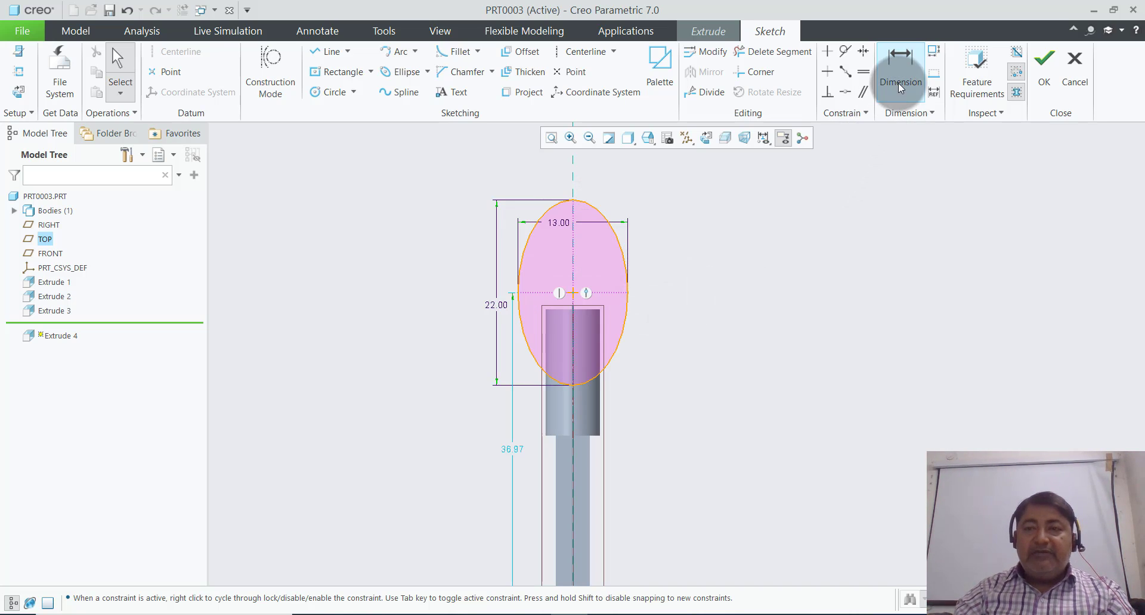
scroll(609, 321, "down", 2)
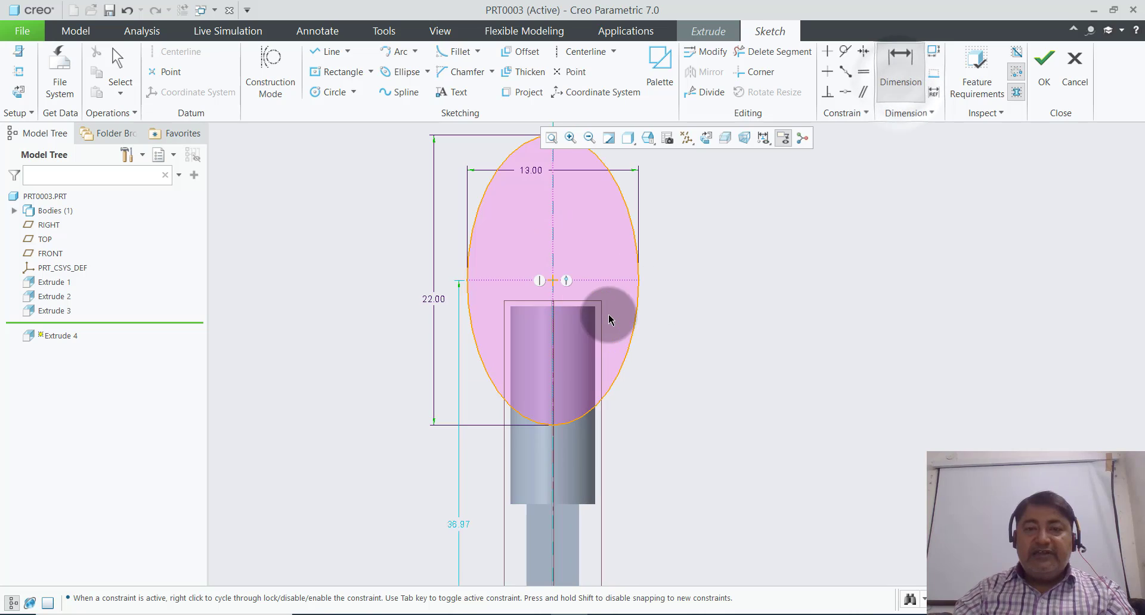
left_click(570, 307)
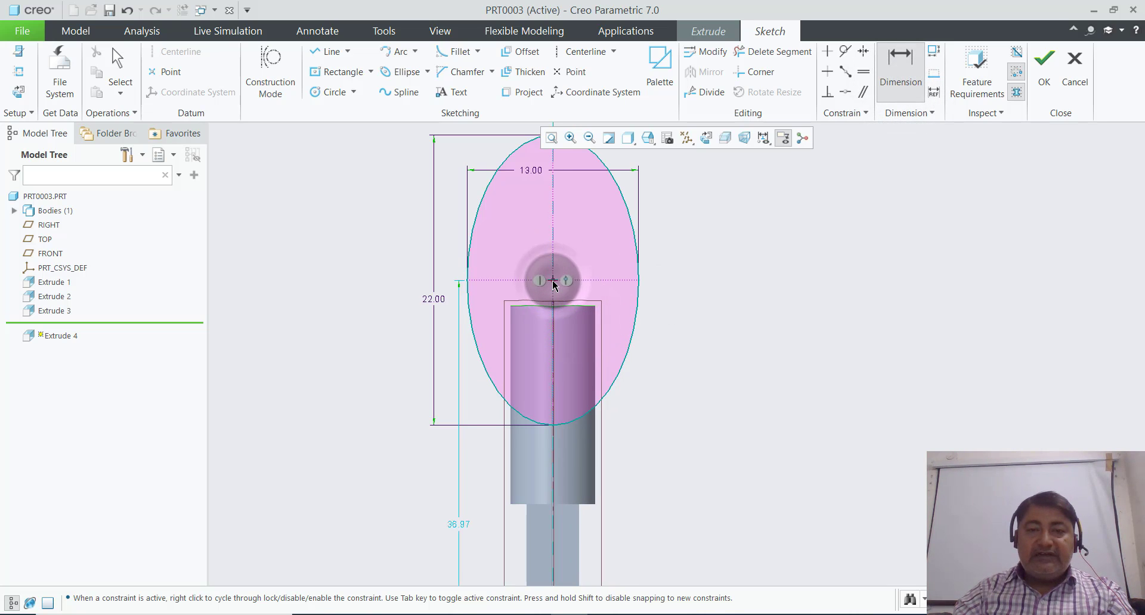
left_click(653, 297)
middle_click(653, 296)
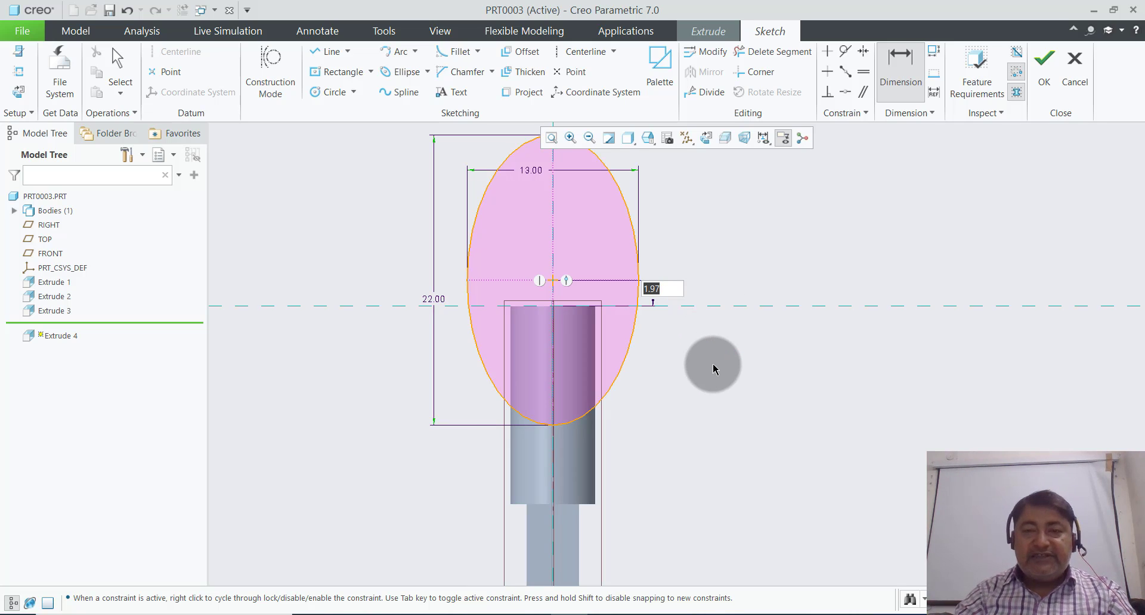
type("5")
key("Return")
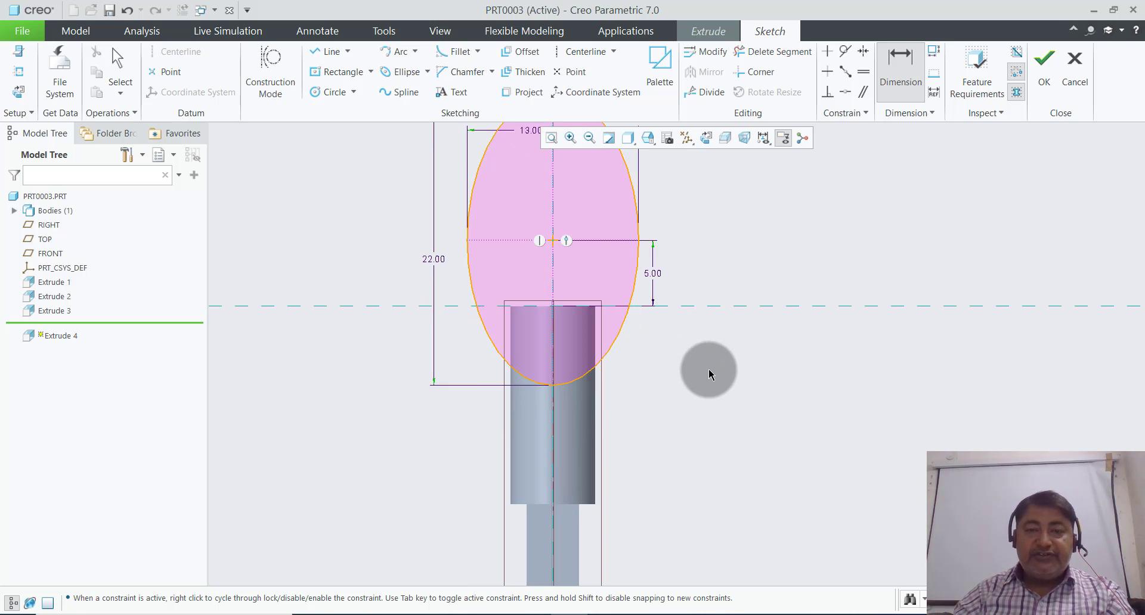
scroll(633, 388, "up", 2)
scroll(674, 301, "down", 1)
scroll(677, 302, "down", 1)
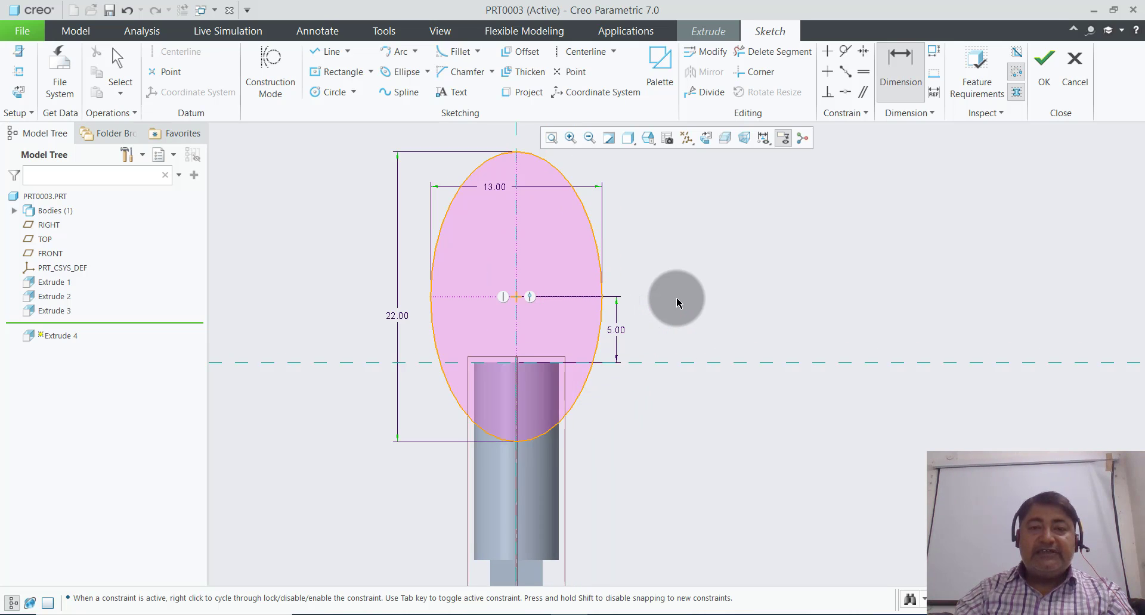
scroll(677, 303, "up", 1)
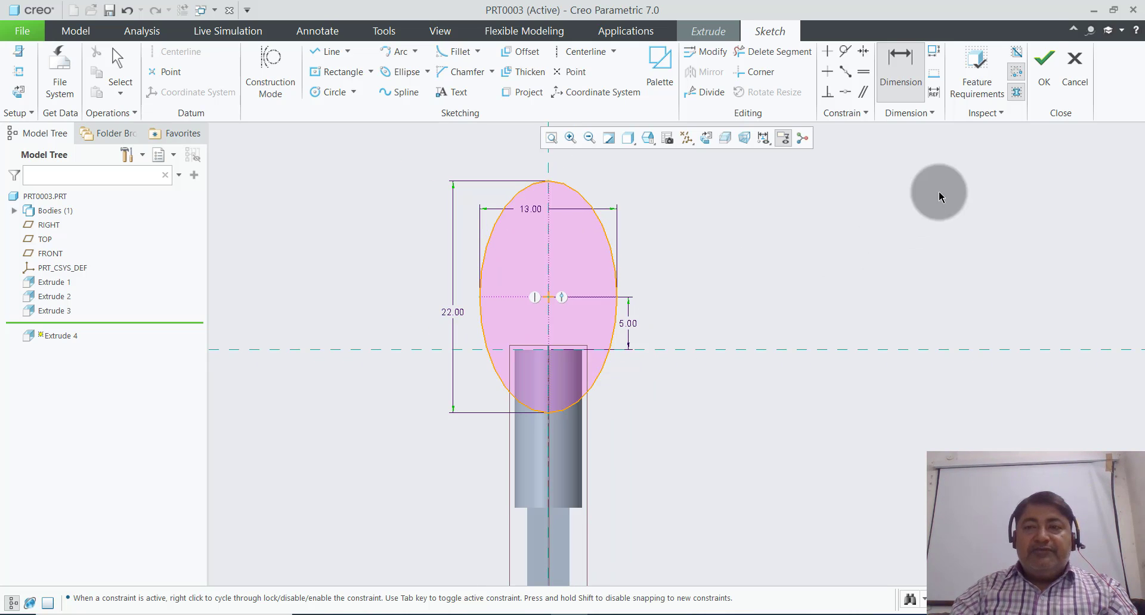
- Extrude the ellipse symmetrically to a 3.00 thickness and complete Extrude 4
left_click(1043, 63)
scroll(672, 355, "up", 2)
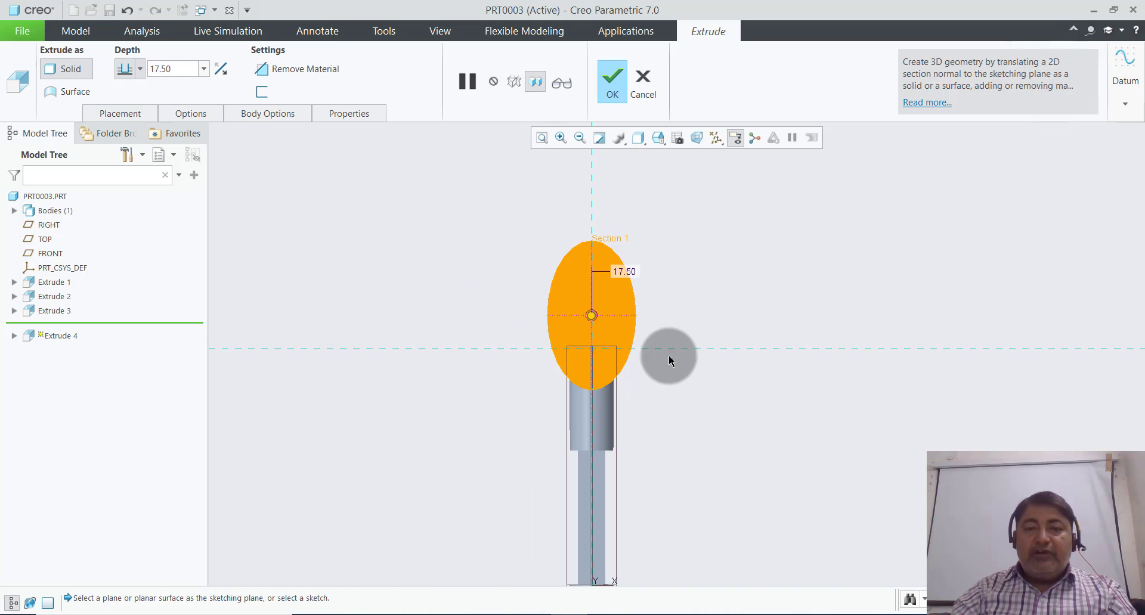
middle_click_drag(667, 380, 659, 356)
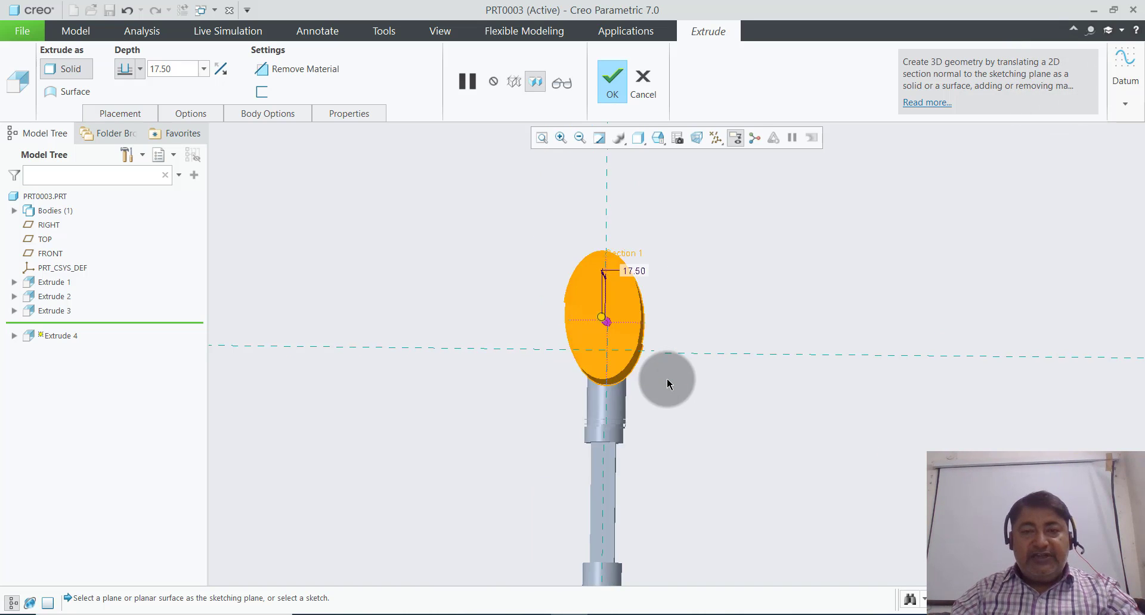
scroll(659, 358, "down", 2)
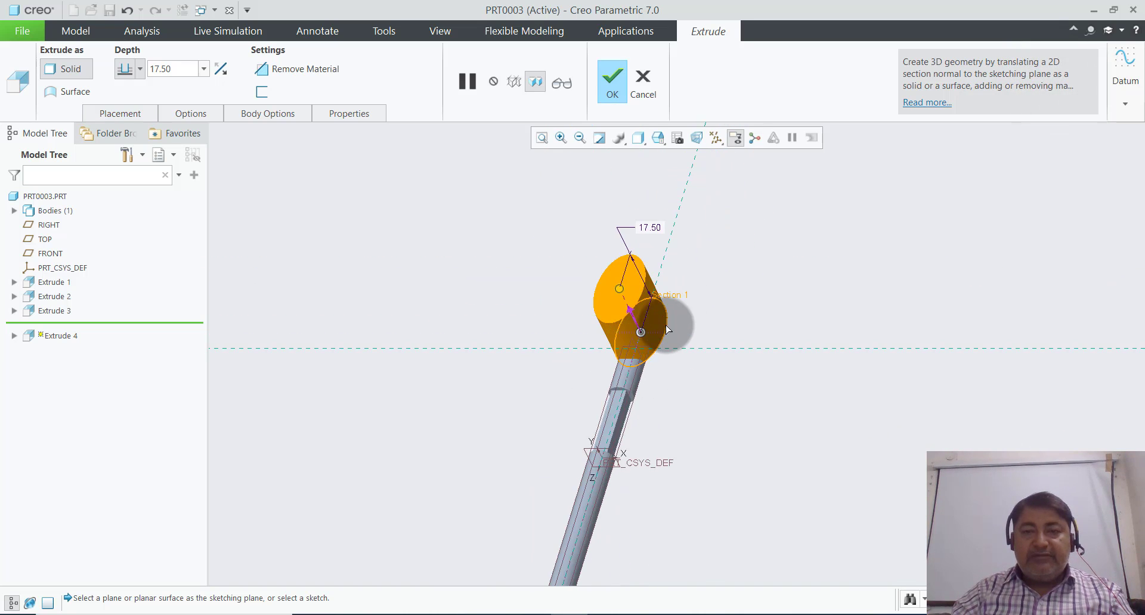
scroll(691, 340, "down", 2)
left_click(142, 70)
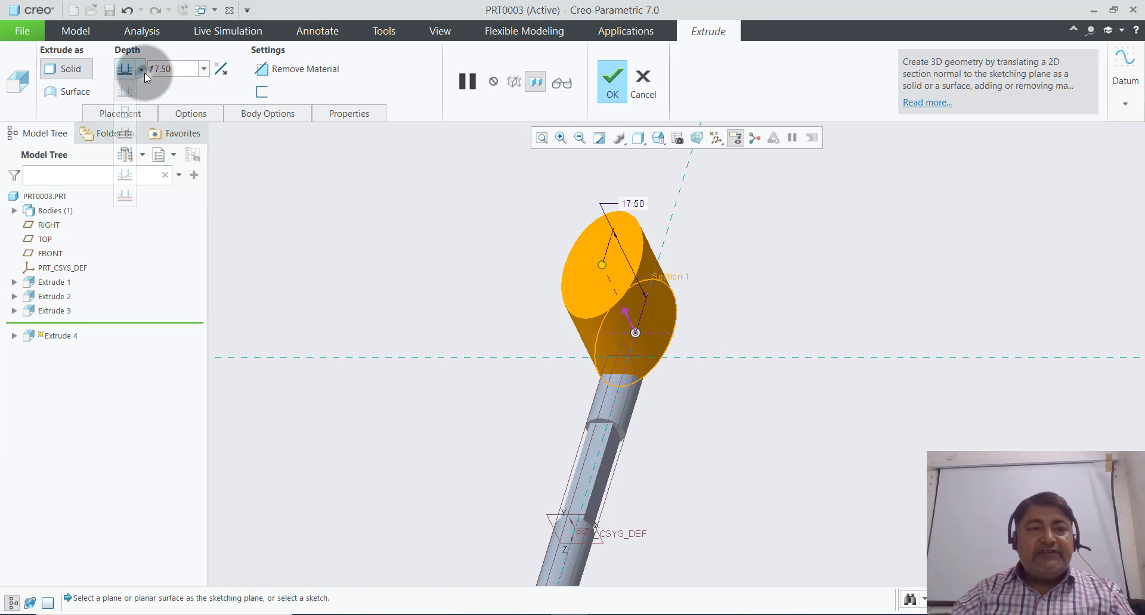
left_click(120, 114)
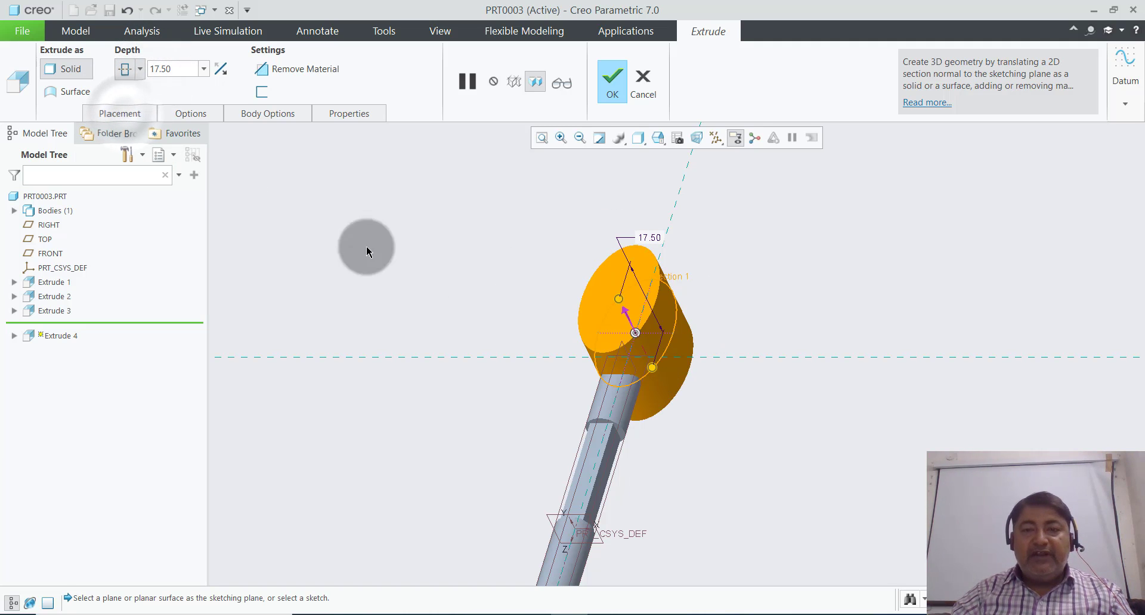
double_click(173, 69)
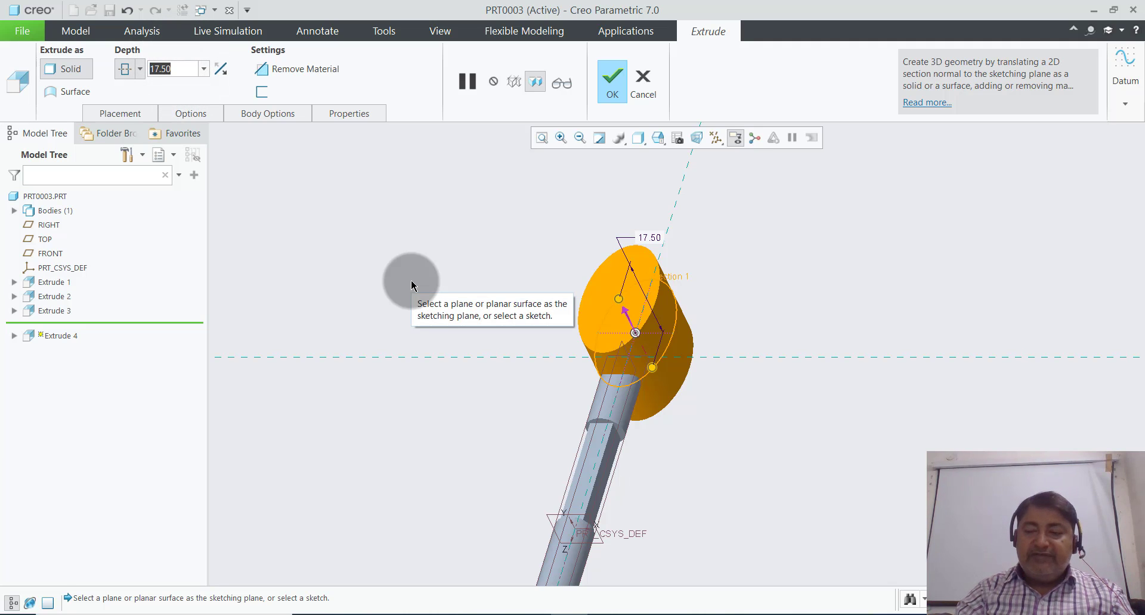
type("3")
key("Return")
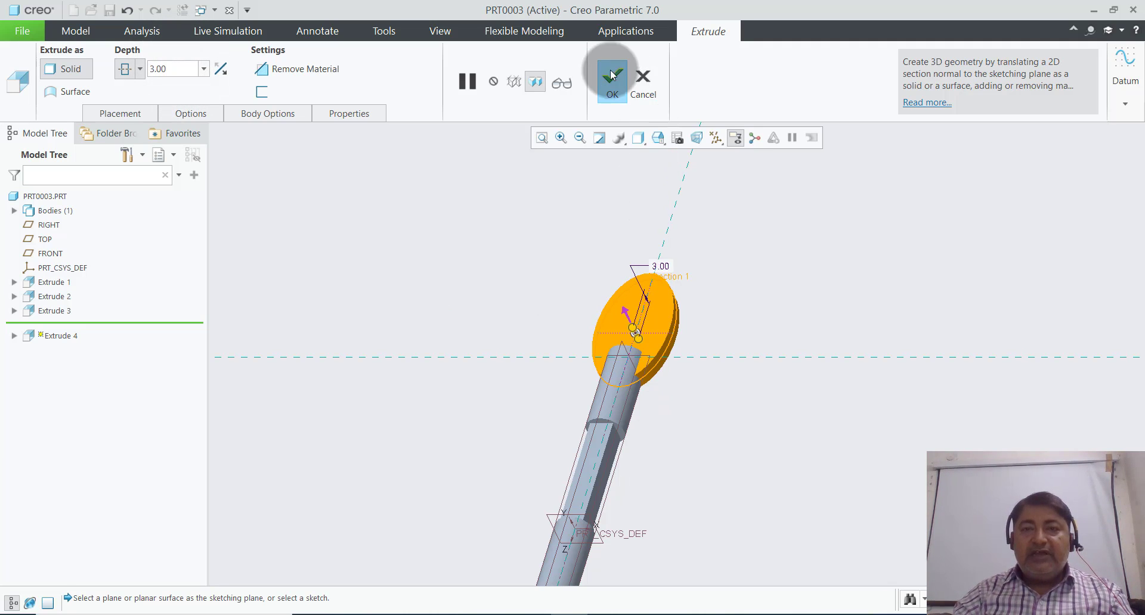
left_click(612, 80)
- Rotate the model to inspect the new elliptical plate
left_click(757, 328)
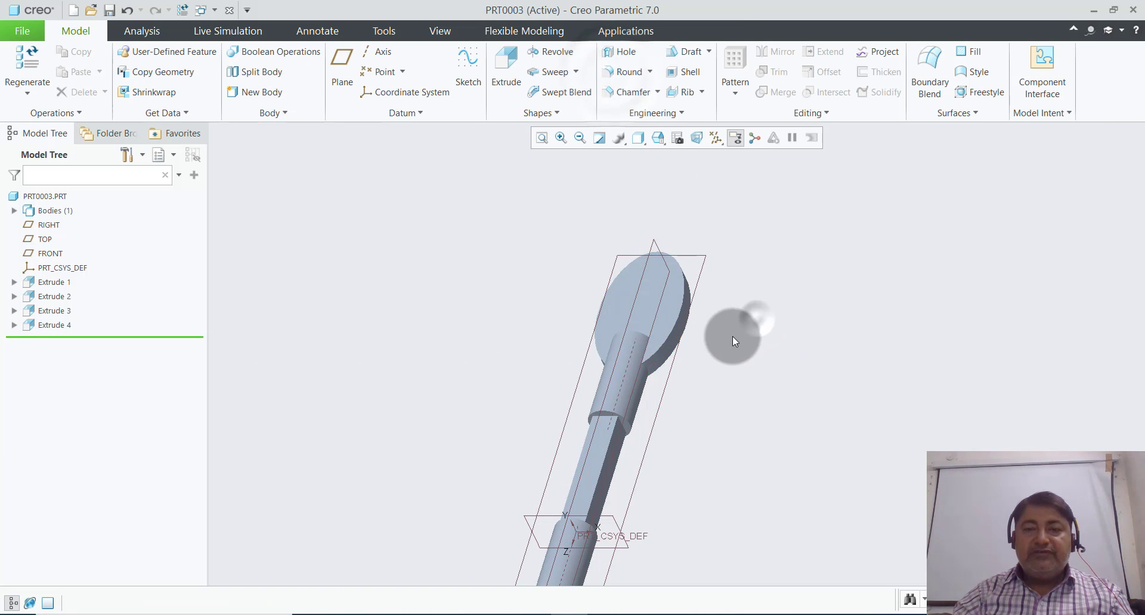
scroll(725, 360, "down", 2)
scroll(691, 309, "down", 2)
scroll(693, 403, "up", 2)
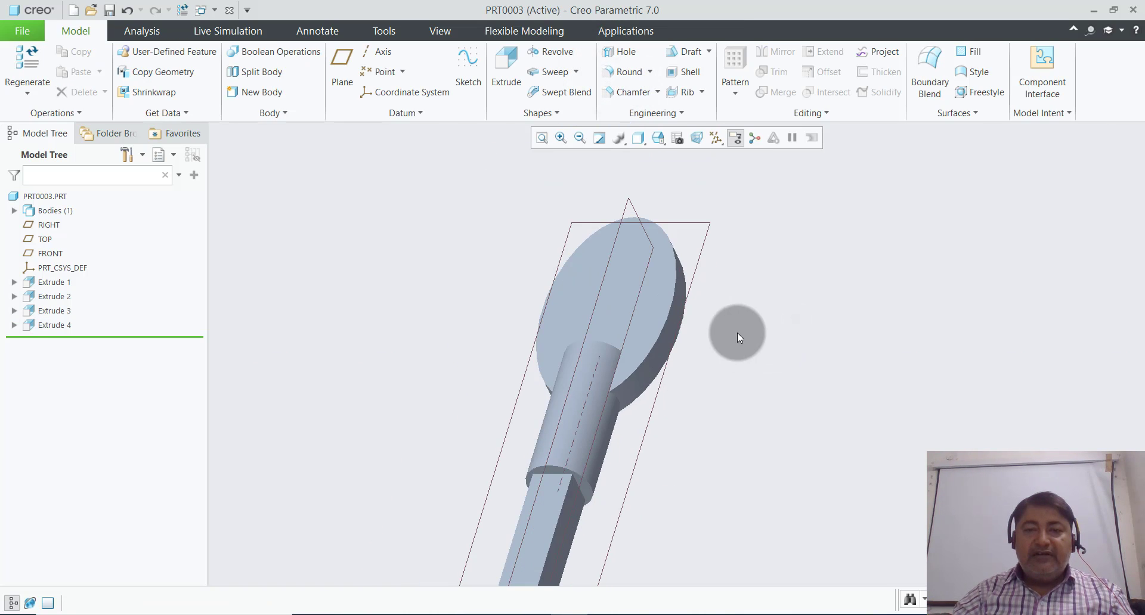
mouse_move(737, 332)
middle_mouse_down()
mouse_move(722, 320)
mouse_move(767, 332)
mouse_move(861, 289)
mouse_move(581, 298)
middle_mouse_up()
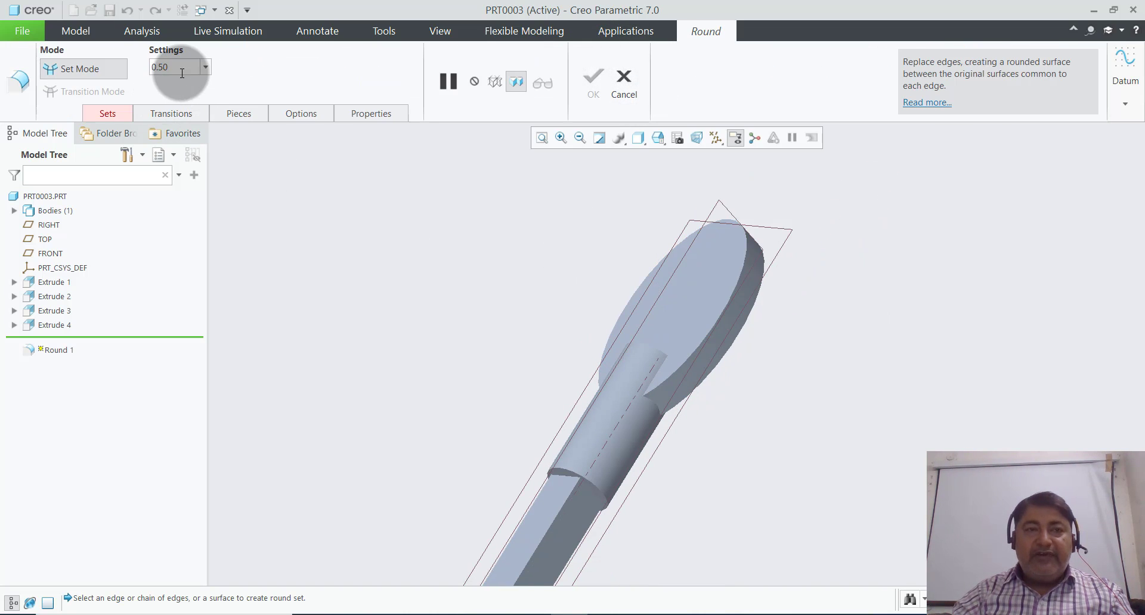
- Set the round radius to 1.00 and pick the edge where the neck meets the disc
type("1")
key("Return")
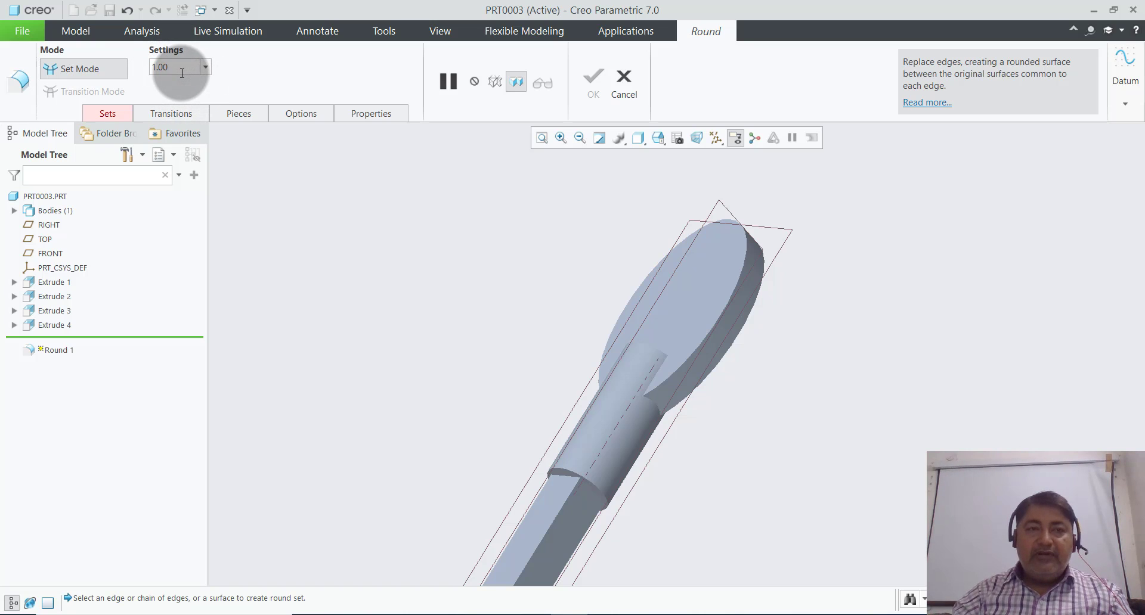
scroll(676, 368, "down", 3)
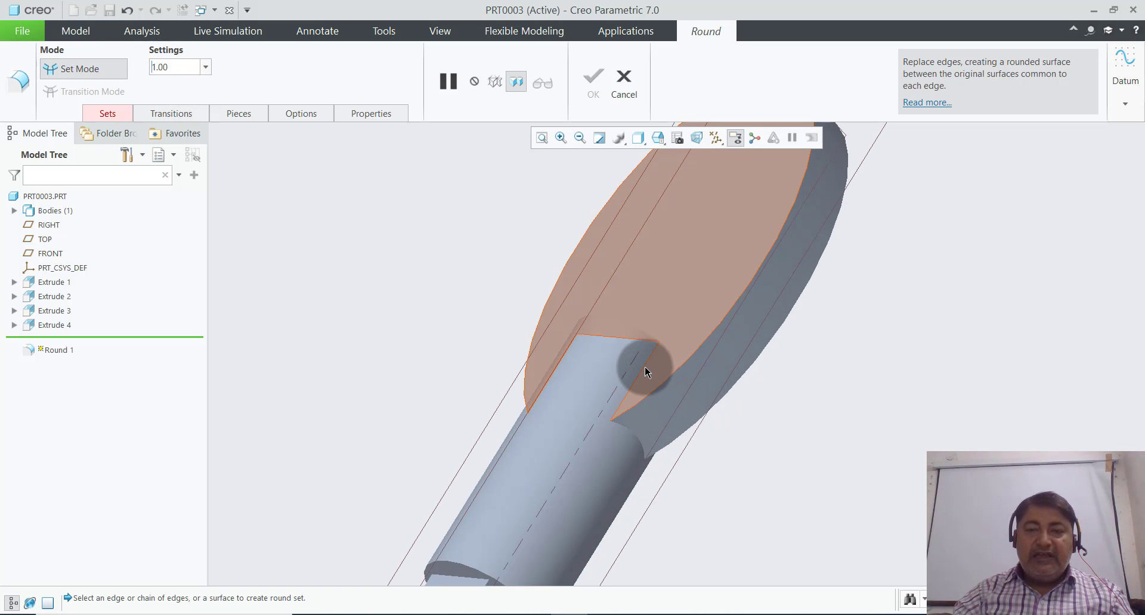
left_click(648, 358)
scroll(793, 389, "up", 3)
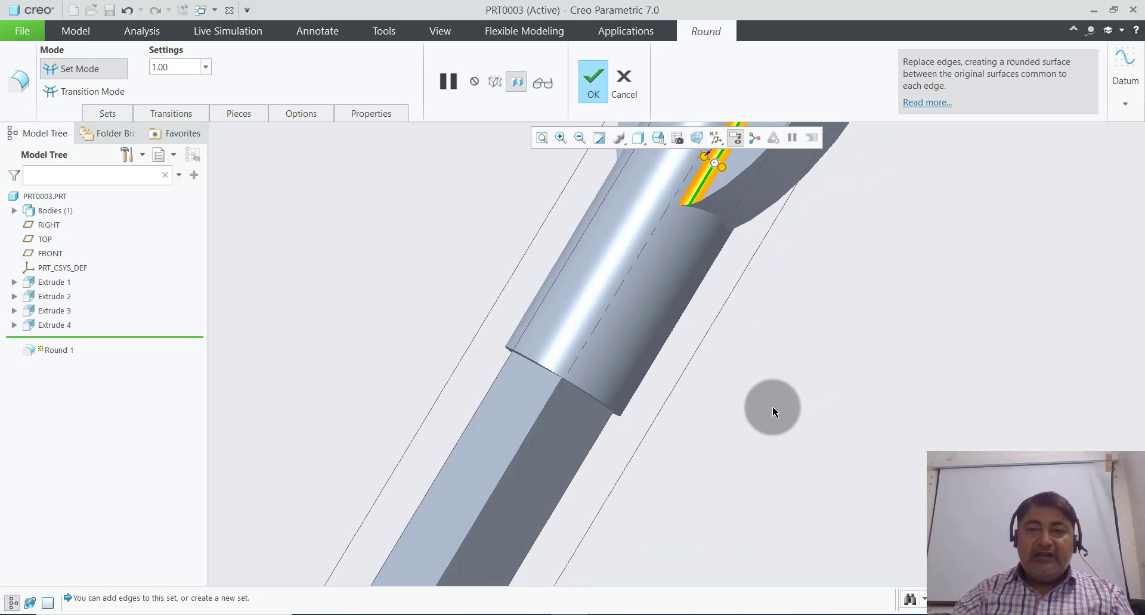
- Add the adjacent shoulder and cylinder edges to the 1.00 round and complete Round 1
middle_click_drag(739, 325, 735, 261)
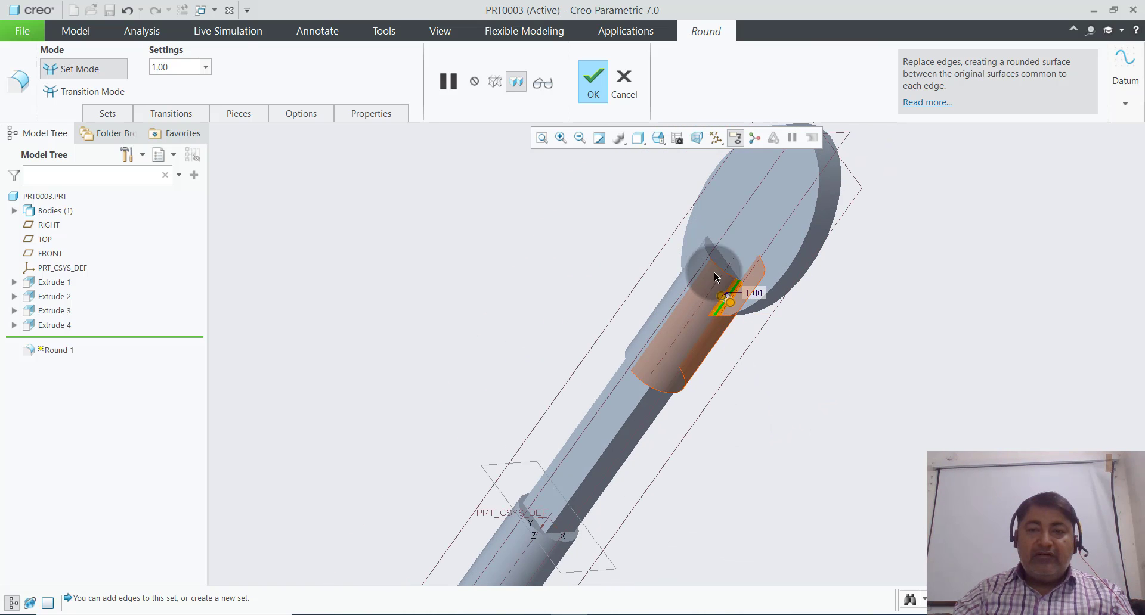
middle_click_drag(737, 357, 791, 337)
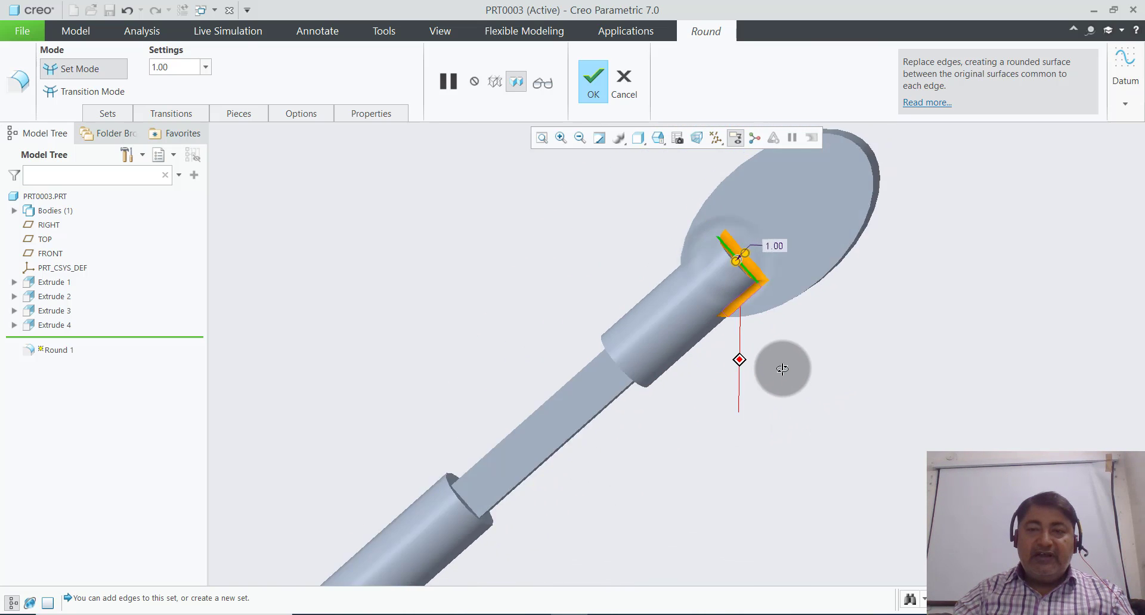
left_click(732, 267, "ctrl")
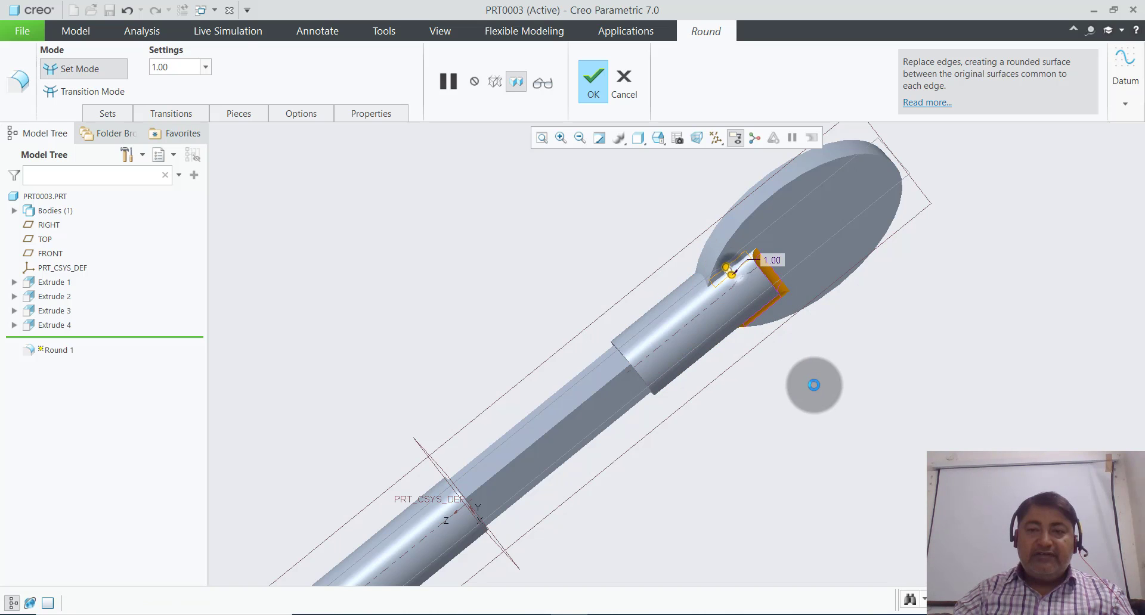
middle_click_drag(814, 377, 953, 364)
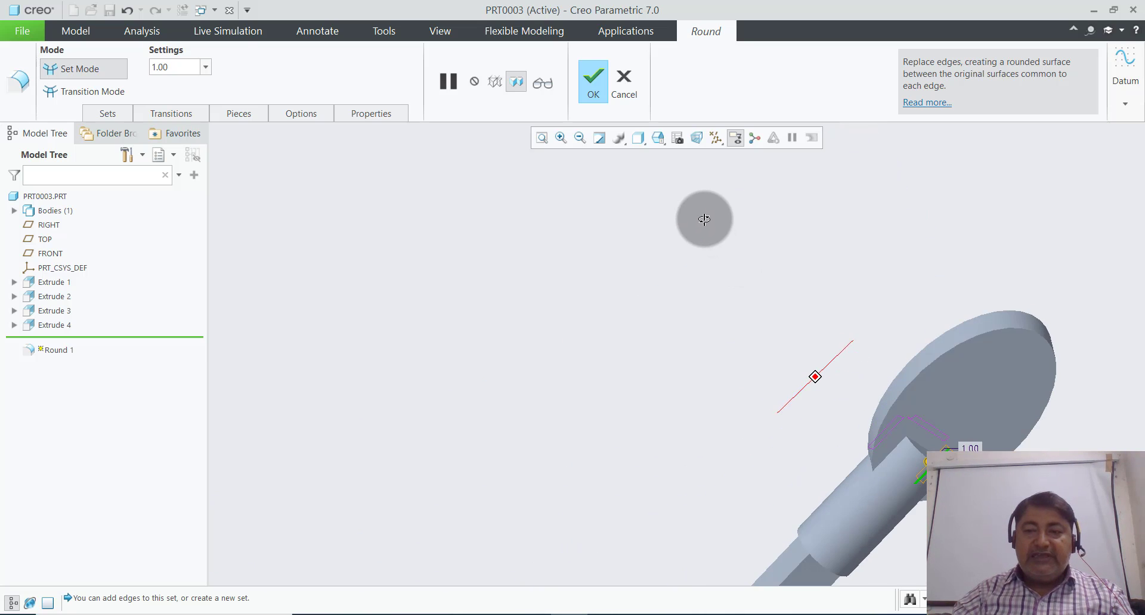
scroll(755, 345, "up", 5)
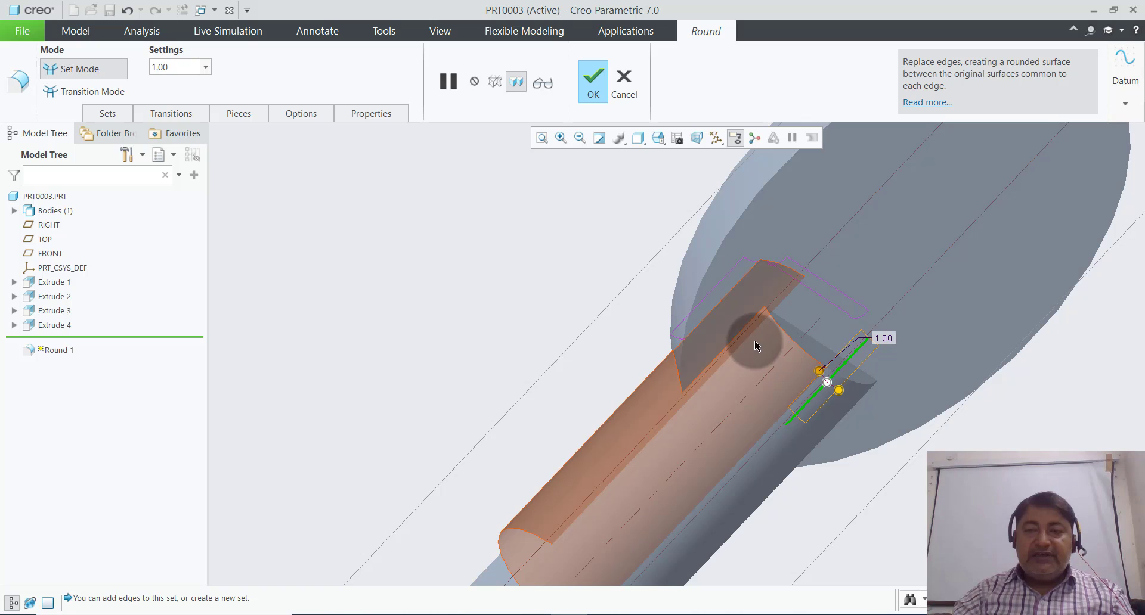
left_click(742, 327)
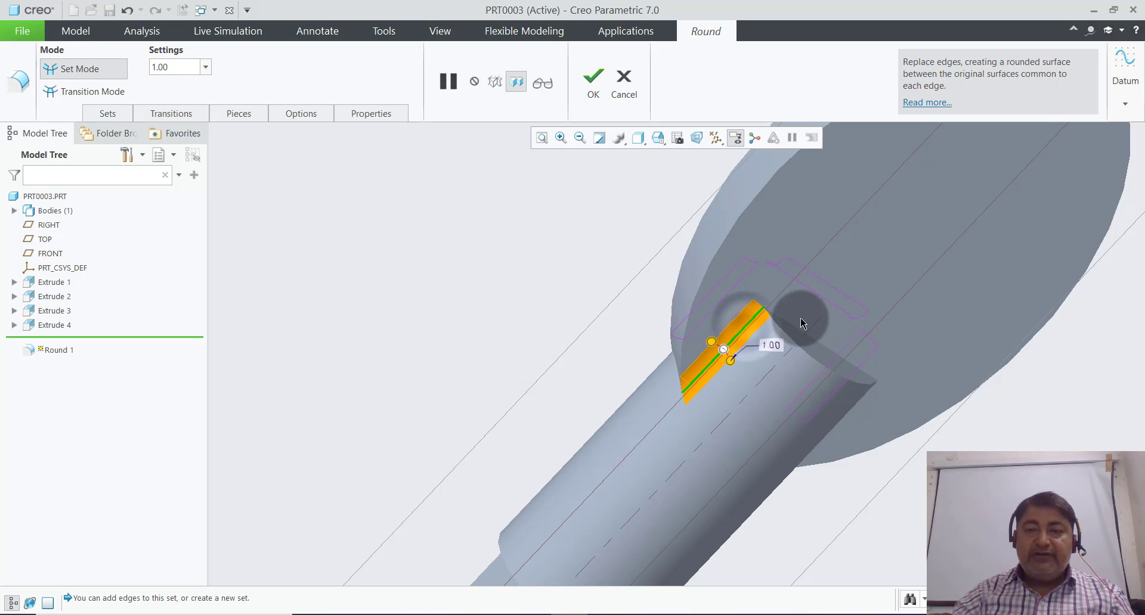
scroll(796, 326, "down", 3)
left_click(660, 306, "ctrl")
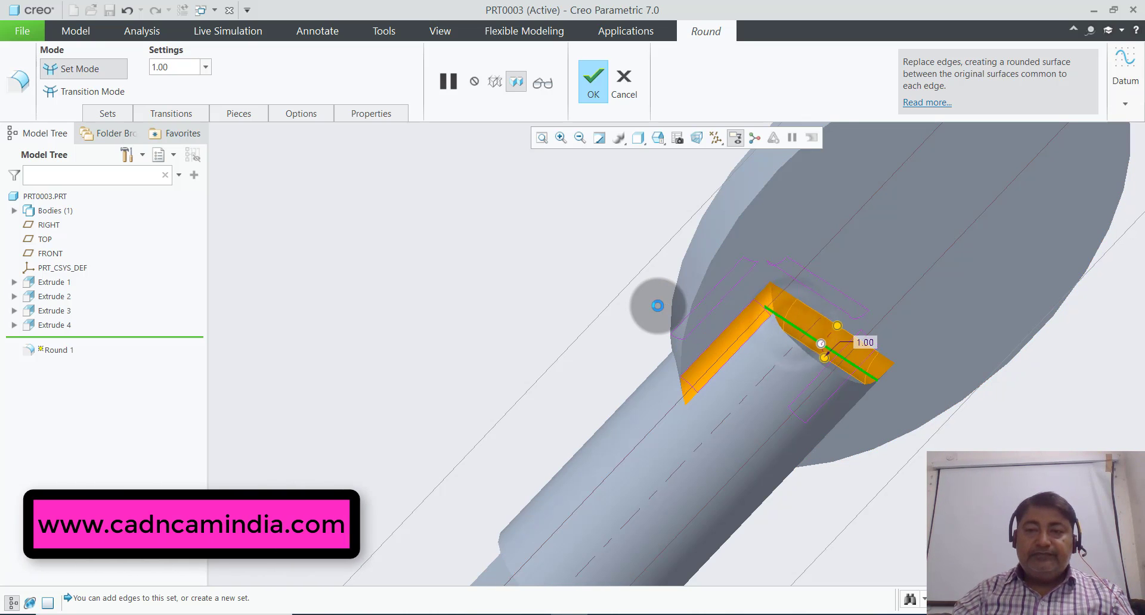
mouse_move(659, 306)
middle_mouse_down()
mouse_move(917, 431)
mouse_move(868, 410)
middle_mouse_up()
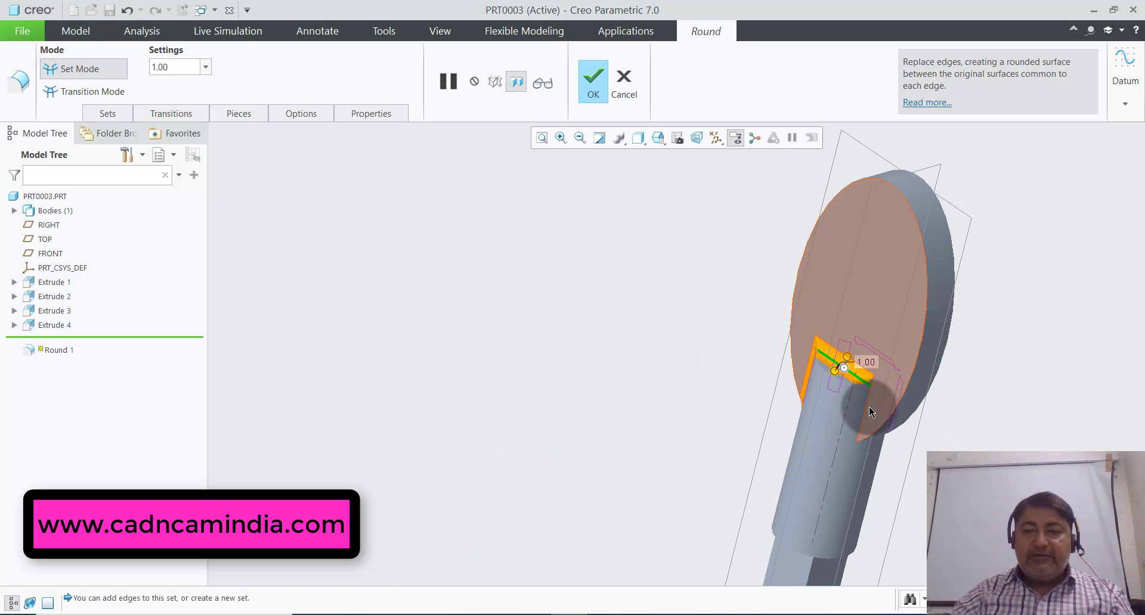
scroll(655, 410, "down", 3)
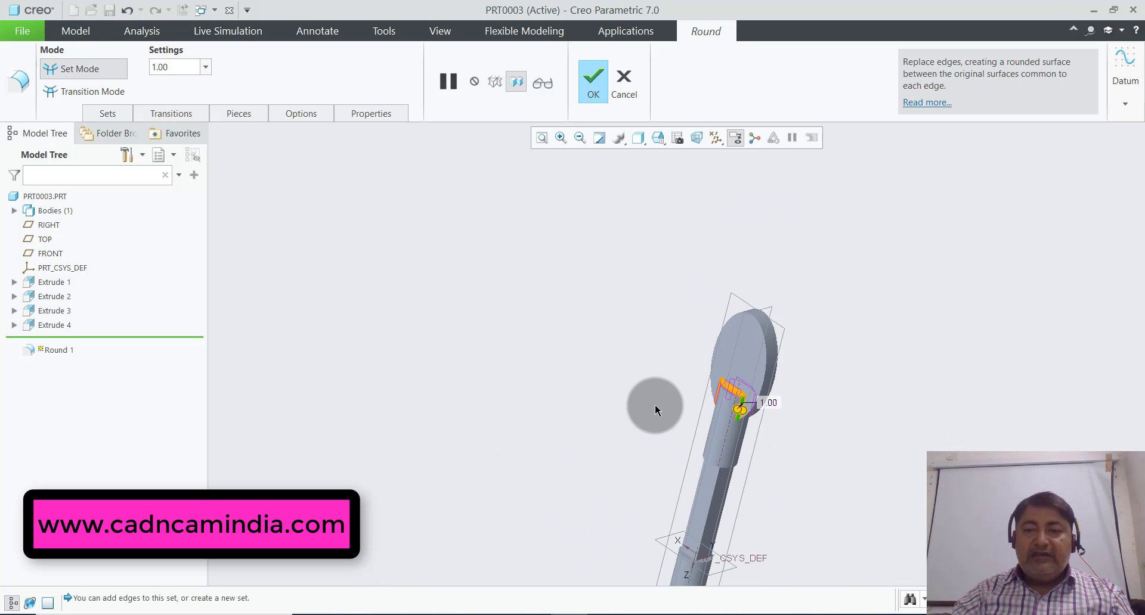
left_click(587, 76)
middle_click_drag(618, 322, 692, 331)
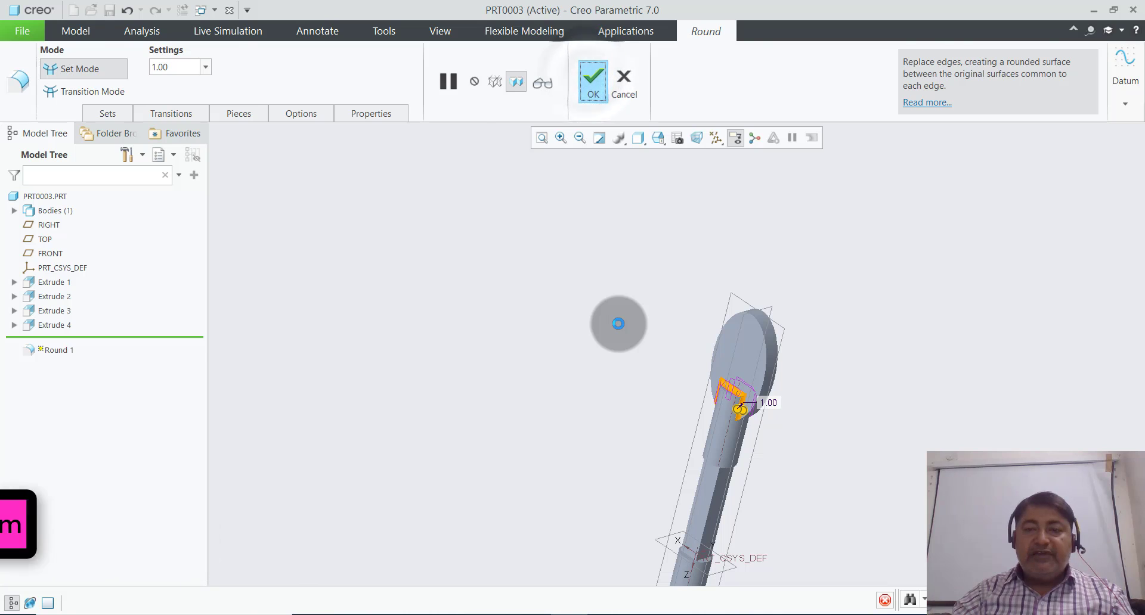
- Inspect the rounded handle in a near-vertical view, then begin a new Extrude 5
scroll(695, 384, "up", 3)
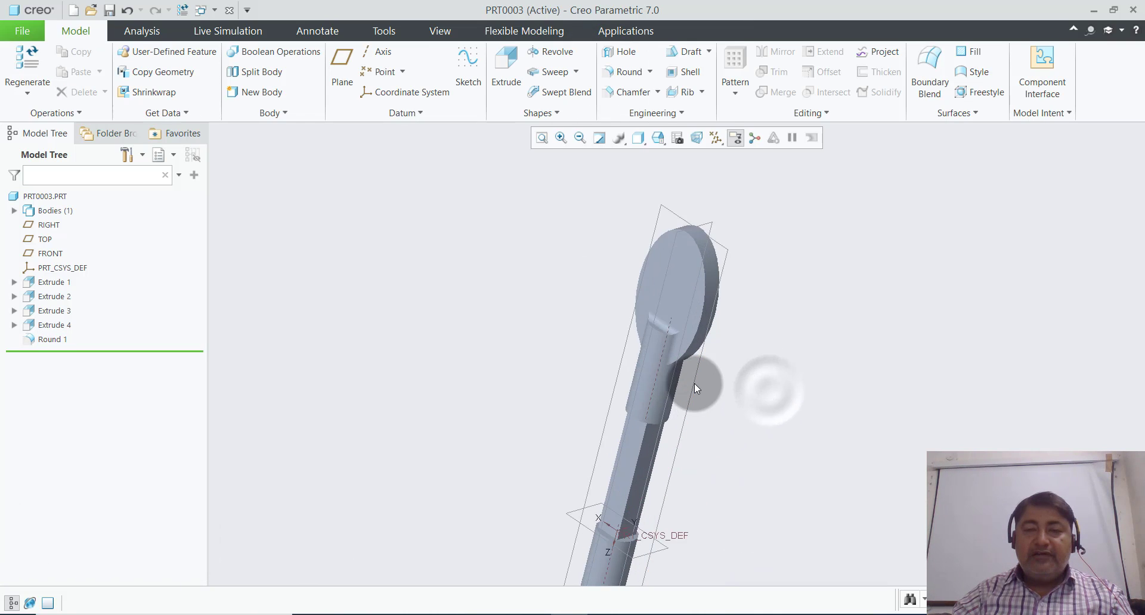
scroll(686, 384, "up", 2)
scroll(823, 373, "down", 2)
mouse_move(824, 374)
middle_mouse_down()
mouse_move(595, 384)
mouse_move(417, 424)
mouse_move(905, 209)
middle_mouse_up()
scroll(770, 260, "up", 2)
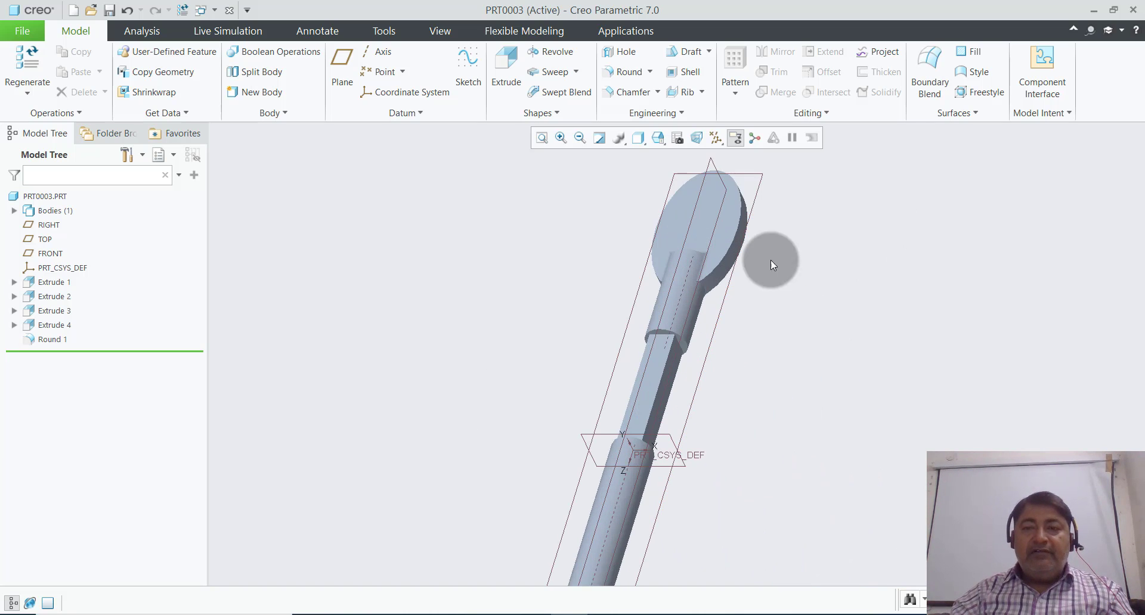
scroll(769, 262, "up", 2)
scroll(358, 505, "down", 3)
scroll(487, 380, "up", 2)
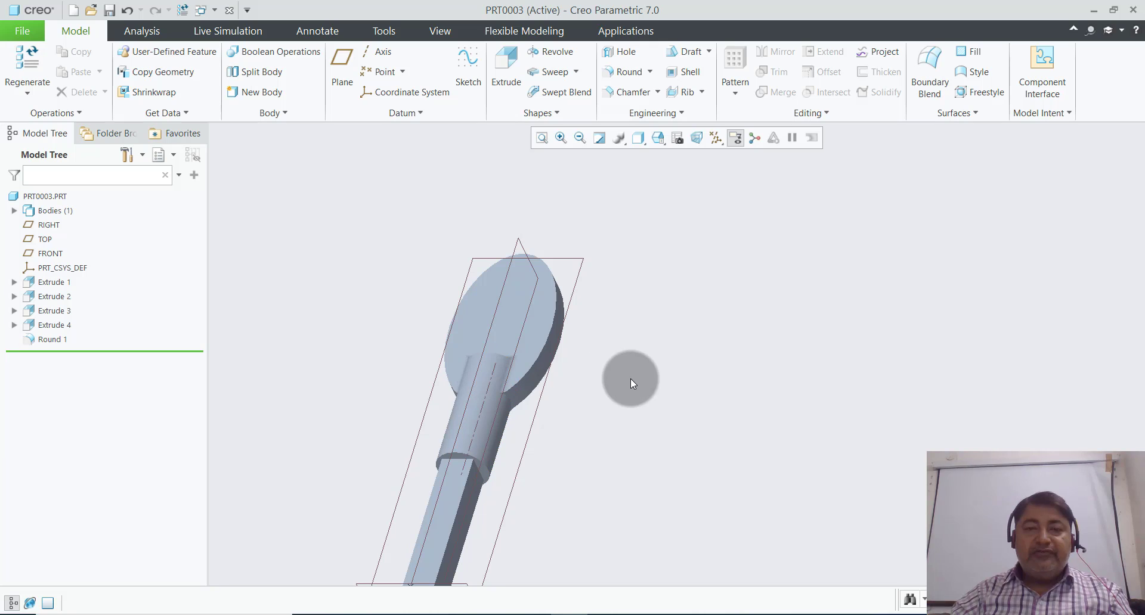
scroll(325, 368, "up", 1)
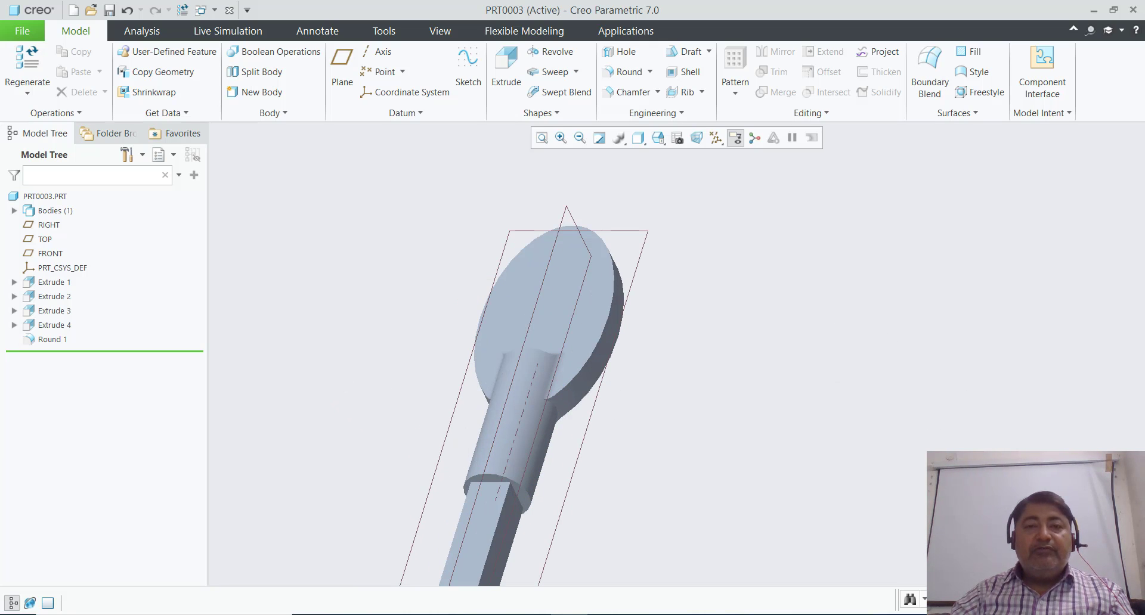
left_click(507, 87)
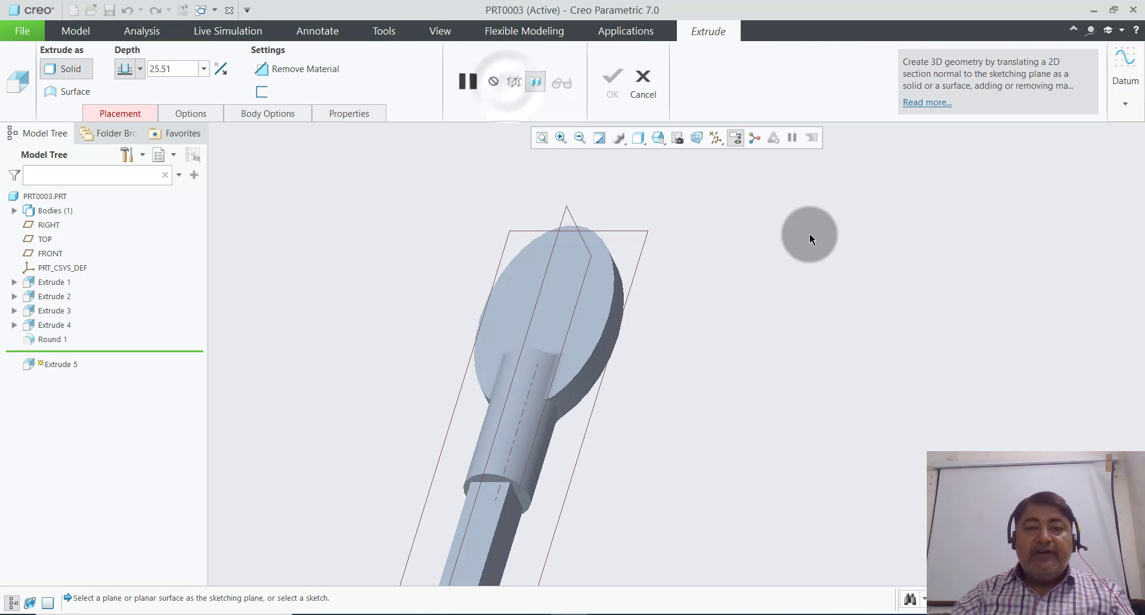
- Sketch on the RIGHT datum plane, viewed face-on
left_click(567, 208)
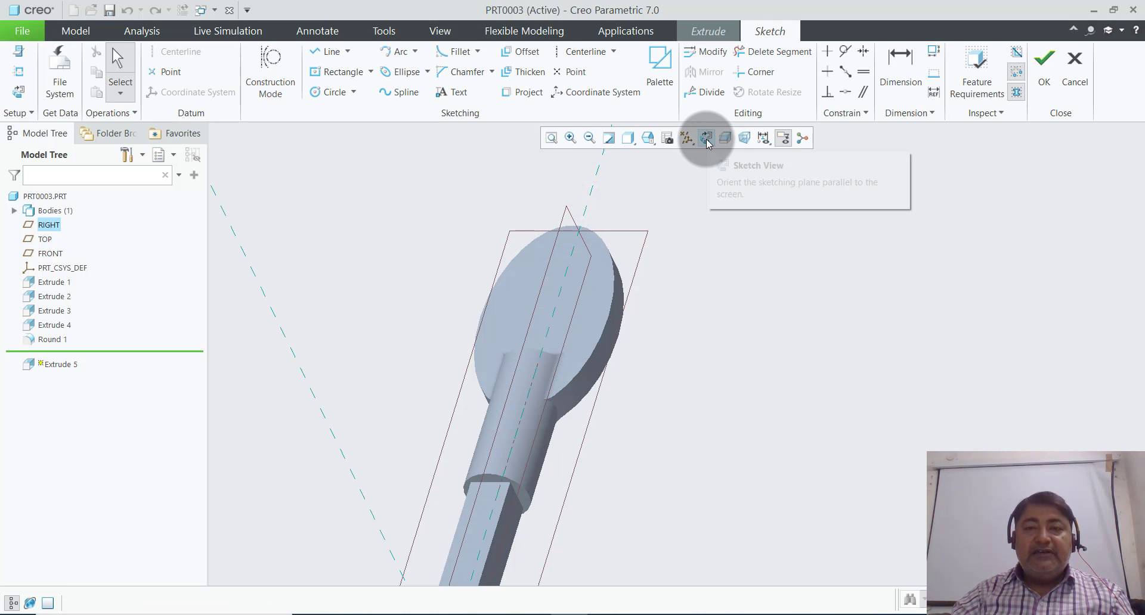
left_click(706, 138)
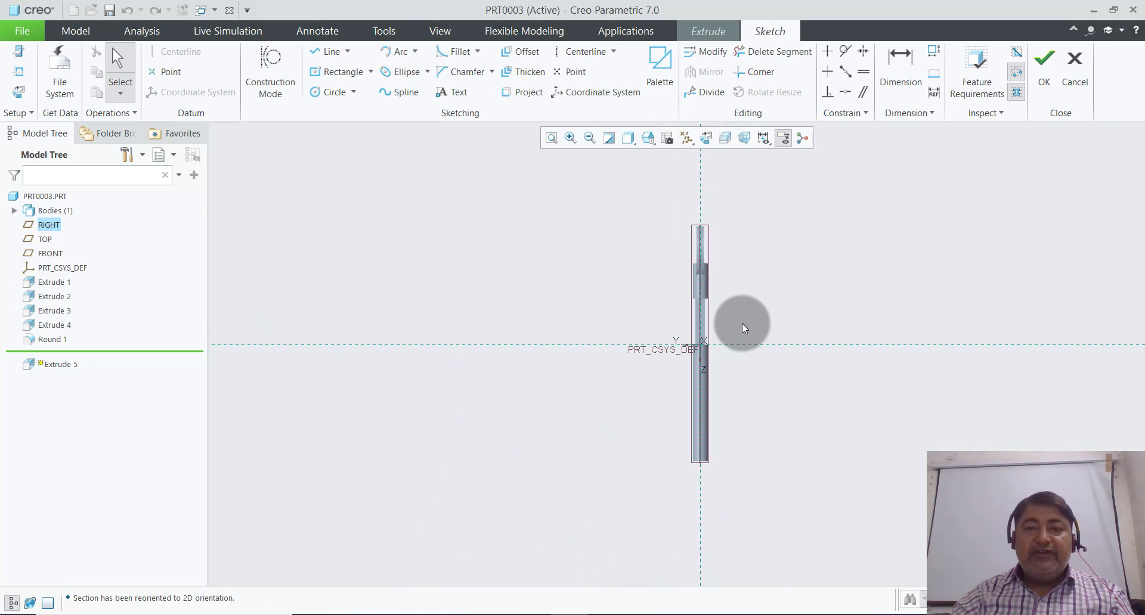
scroll(710, 242, "up", 3)
scroll(706, 225, "up", 5)
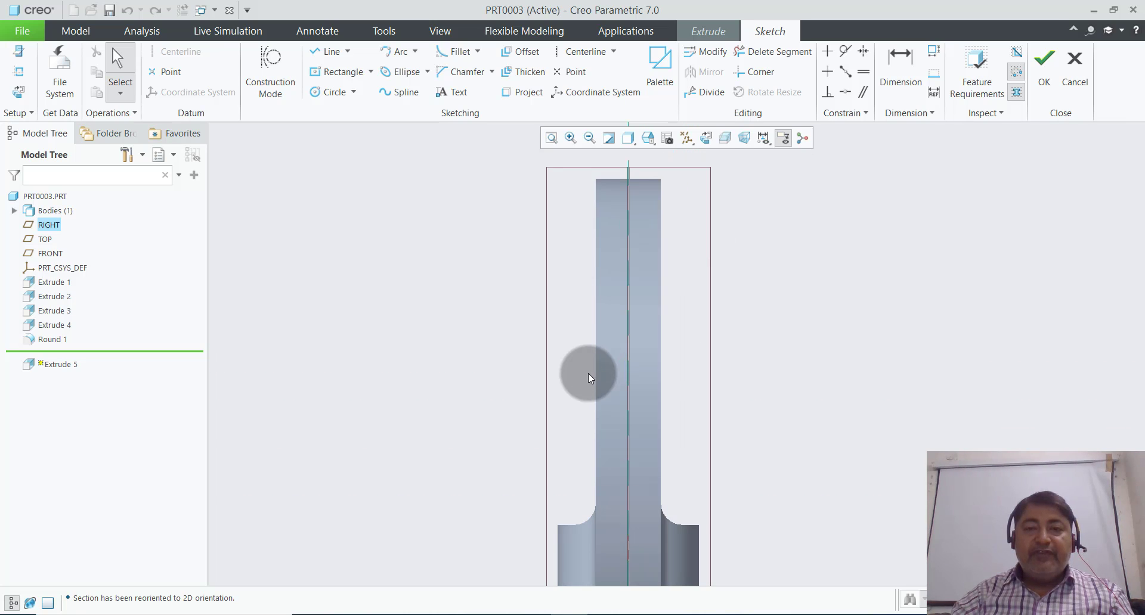
scroll(611, 256, "up", 4)
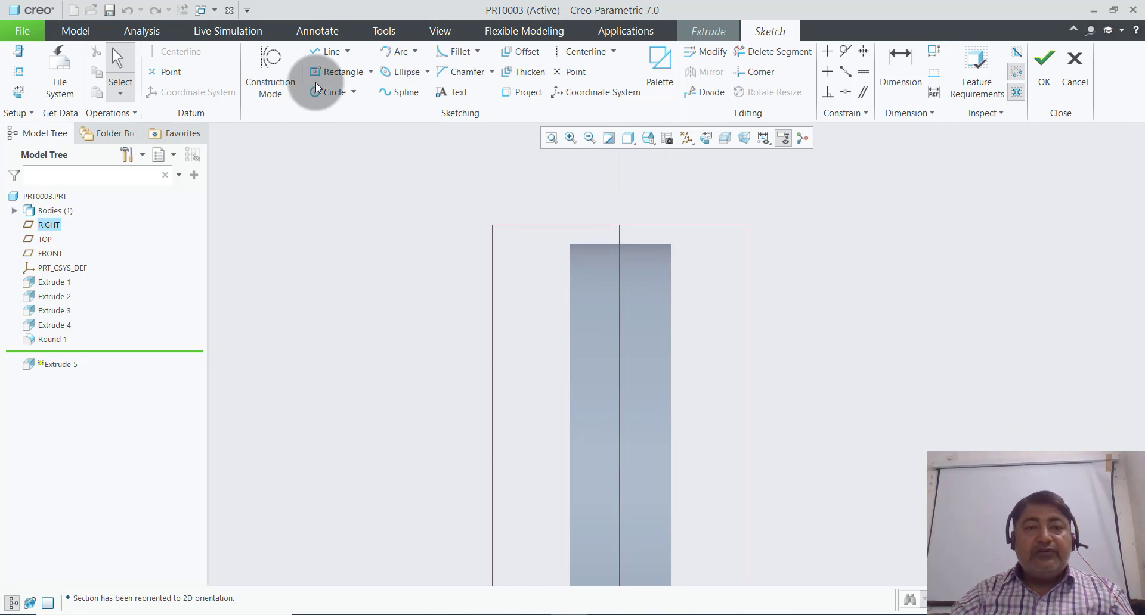
left_click(371, 72)
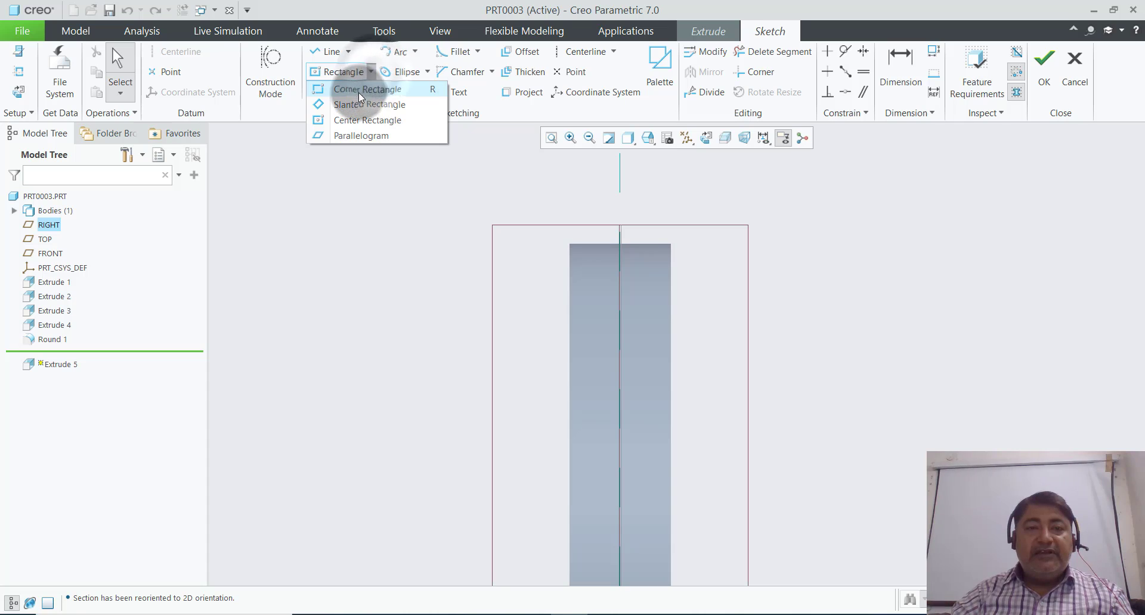
left_click(495, 202)
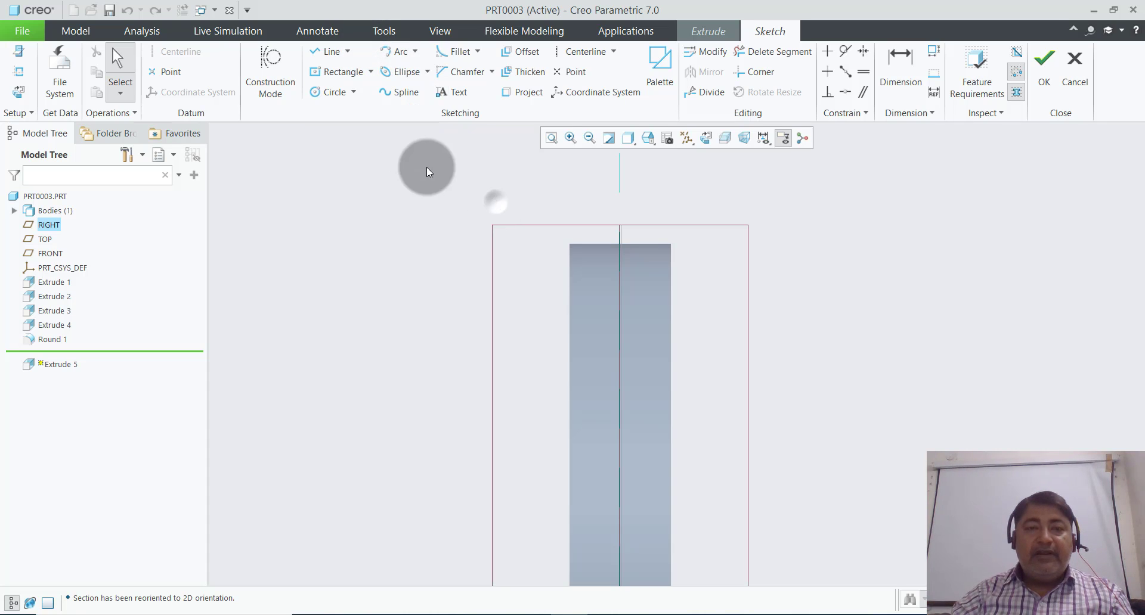
- Add the two shaft side surfaces (Surf:F8 of Extrude 4) as sketch references
left_click(20, 72)
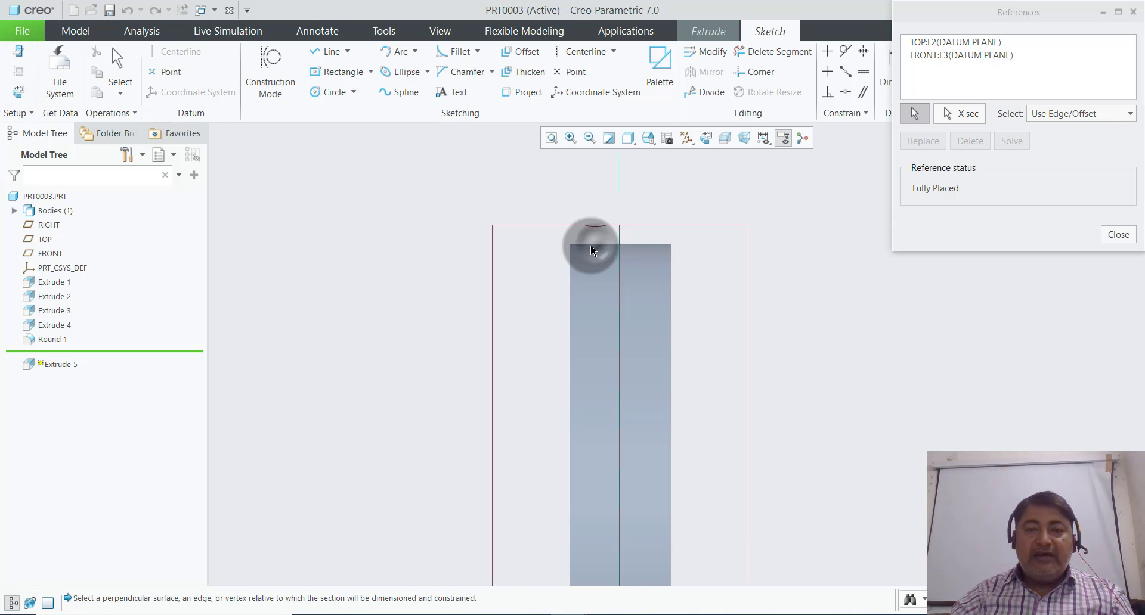
scroll(593, 244, "down", 3)
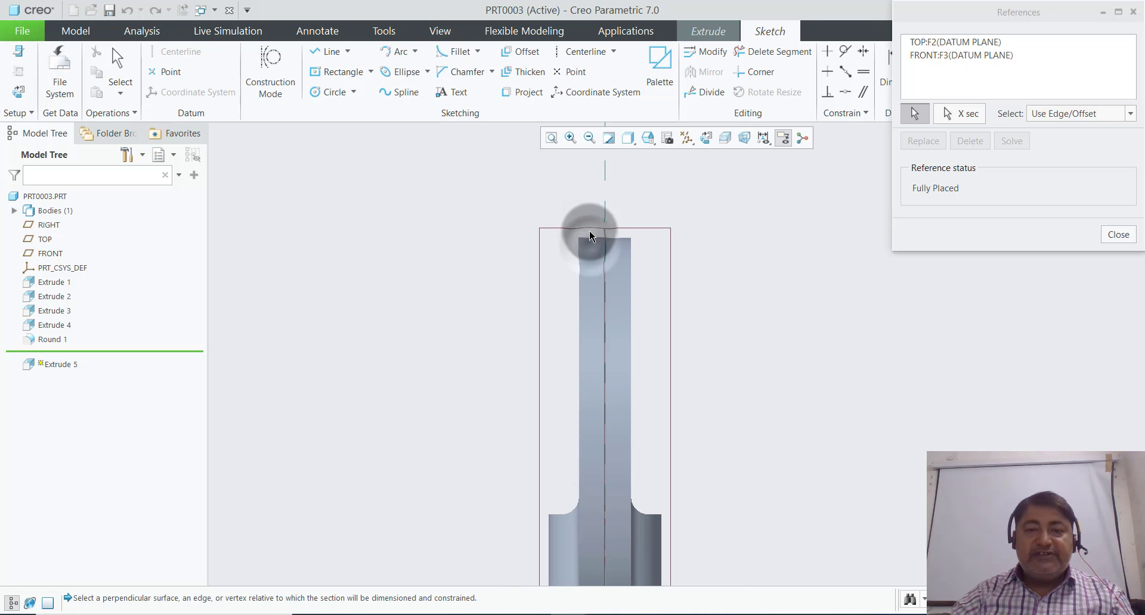
left_click(581, 291)
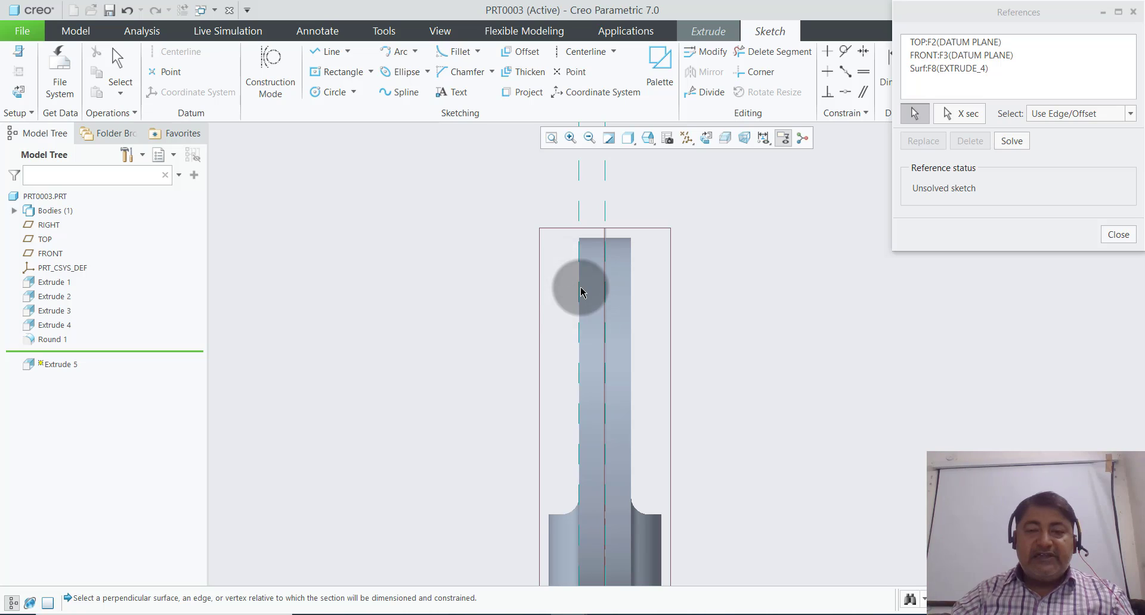
scroll(582, 290, "down", 3)
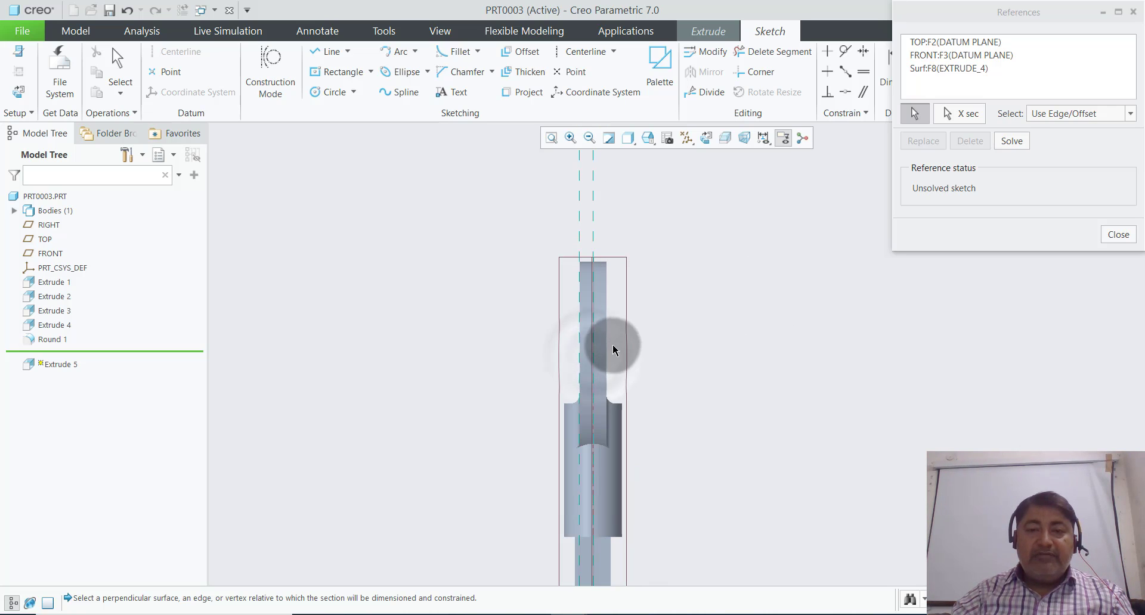
left_click(608, 349)
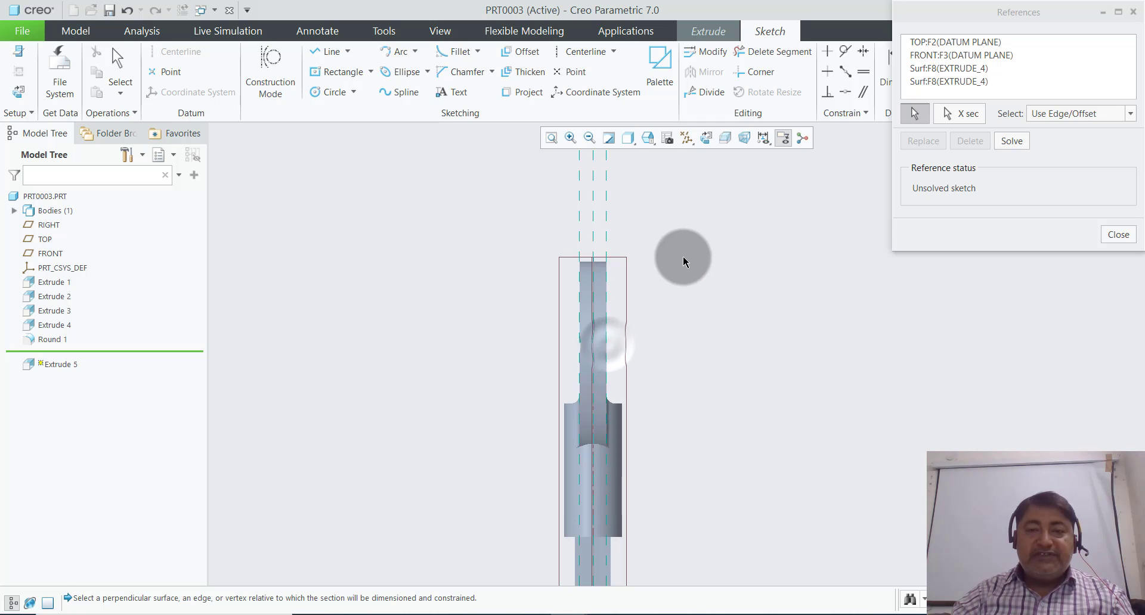
left_click(1119, 234)
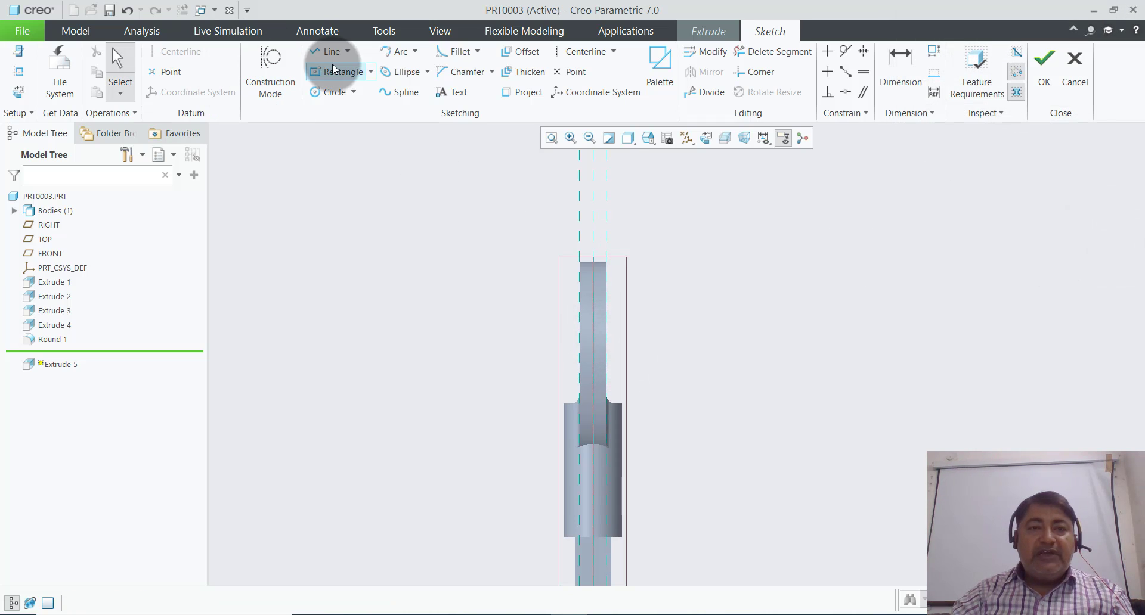
- Draw a closed four-line square outline against the shaft's left edge
left_click(371, 72)
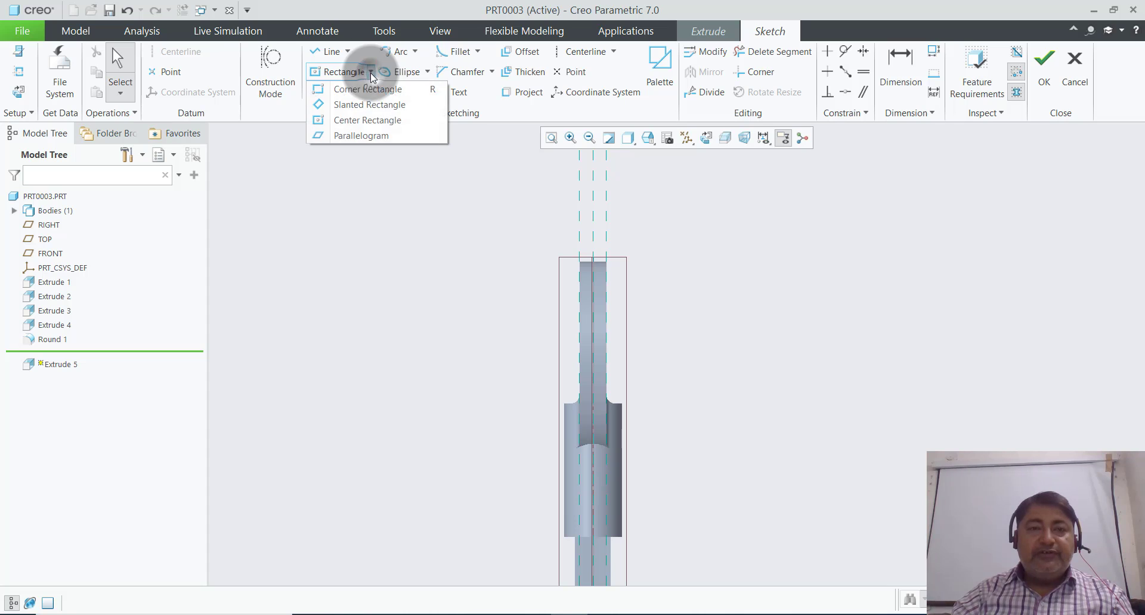
left_click(337, 52)
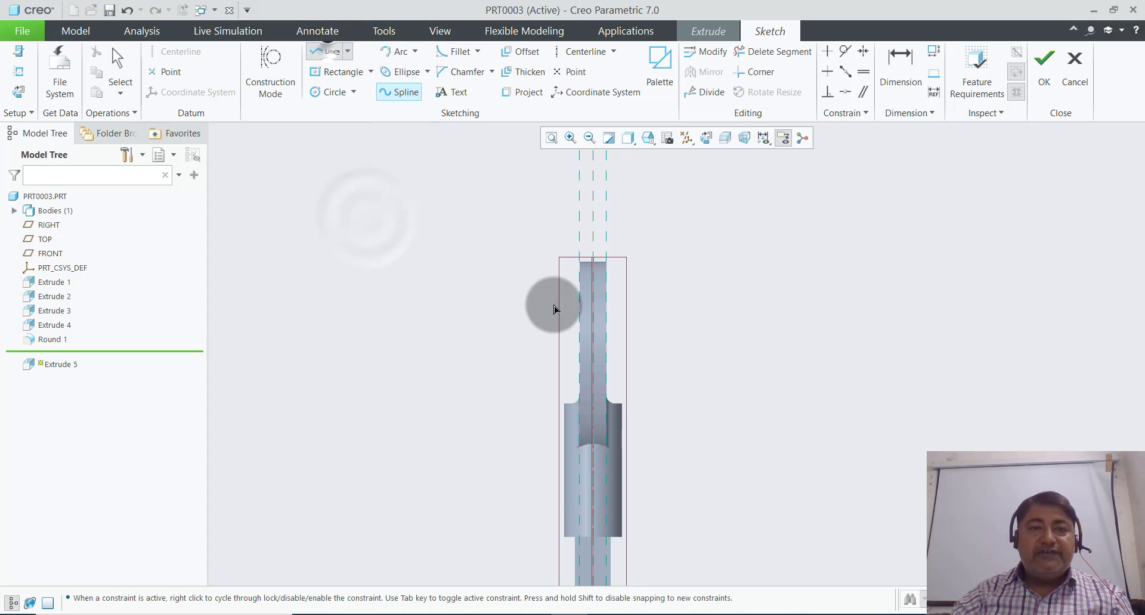
scroll(605, 298, "down", 2)
scroll(582, 262, "down", 2)
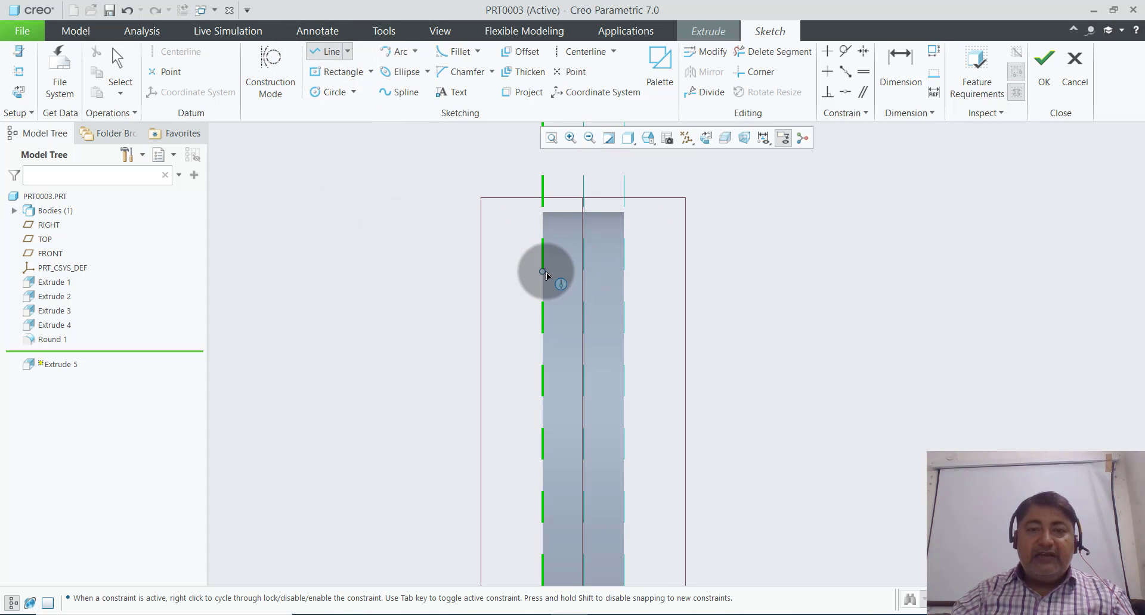
left_click(544, 269)
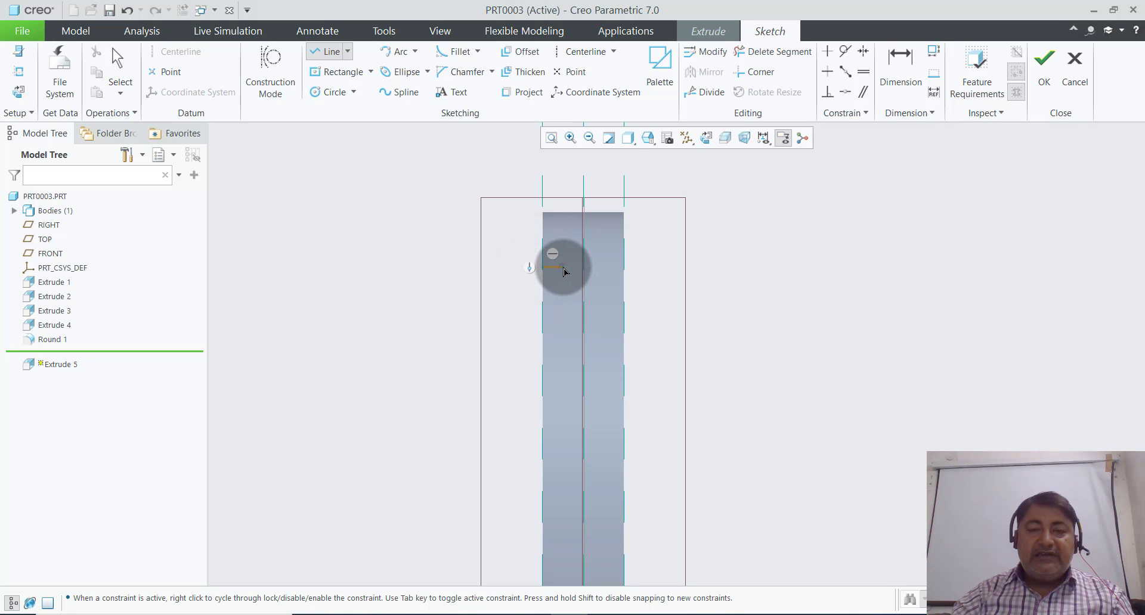
left_click(562, 267)
left_click(562, 302)
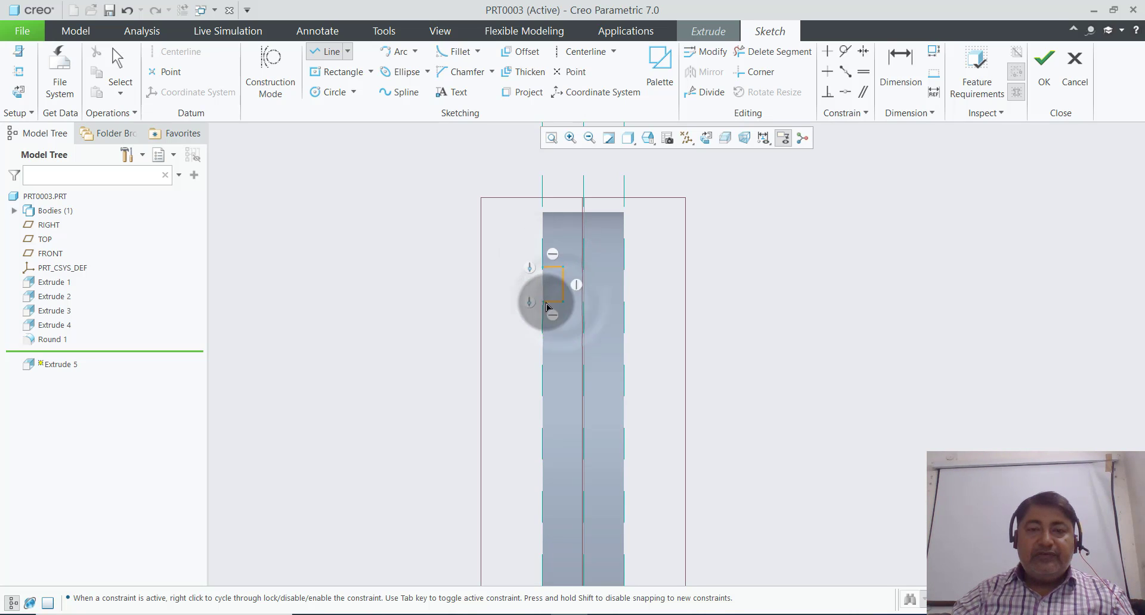
left_click(544, 303)
left_click(544, 268)
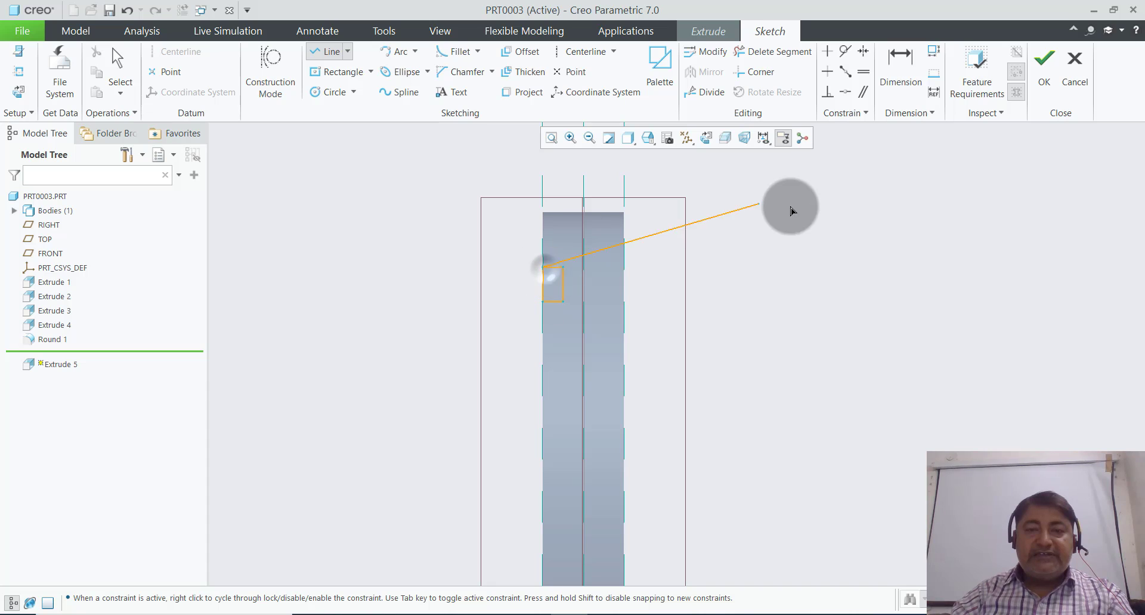
middle_click(545, 294)
- Change the square's 48.95 position dimension to 50
scroll(544, 291, "down", 3)
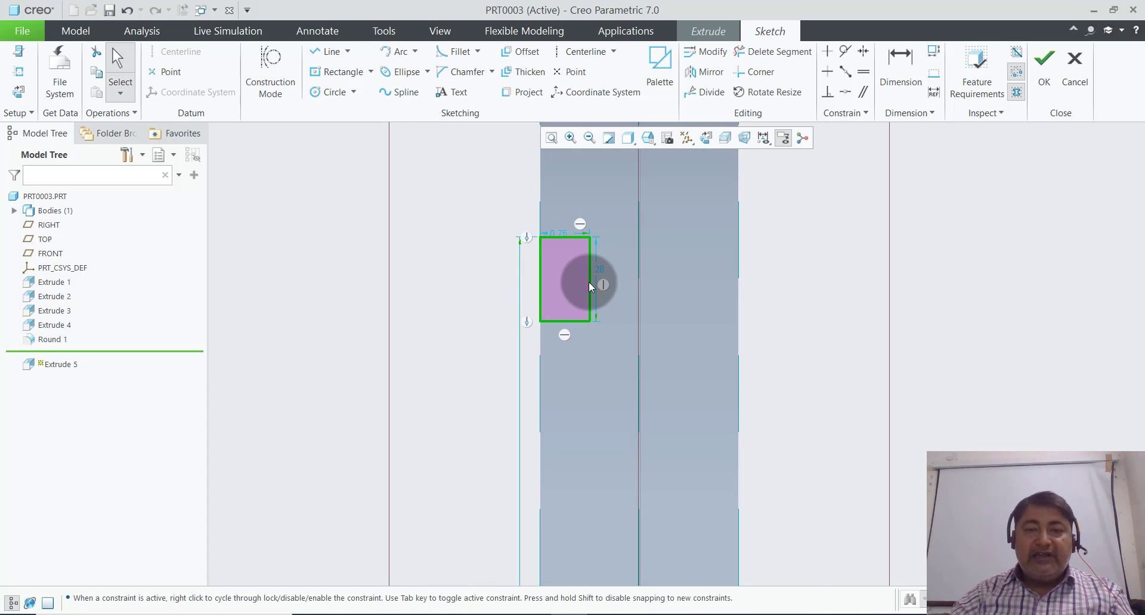
scroll(546, 203, "up", 3)
scroll(547, 198, "up", 2)
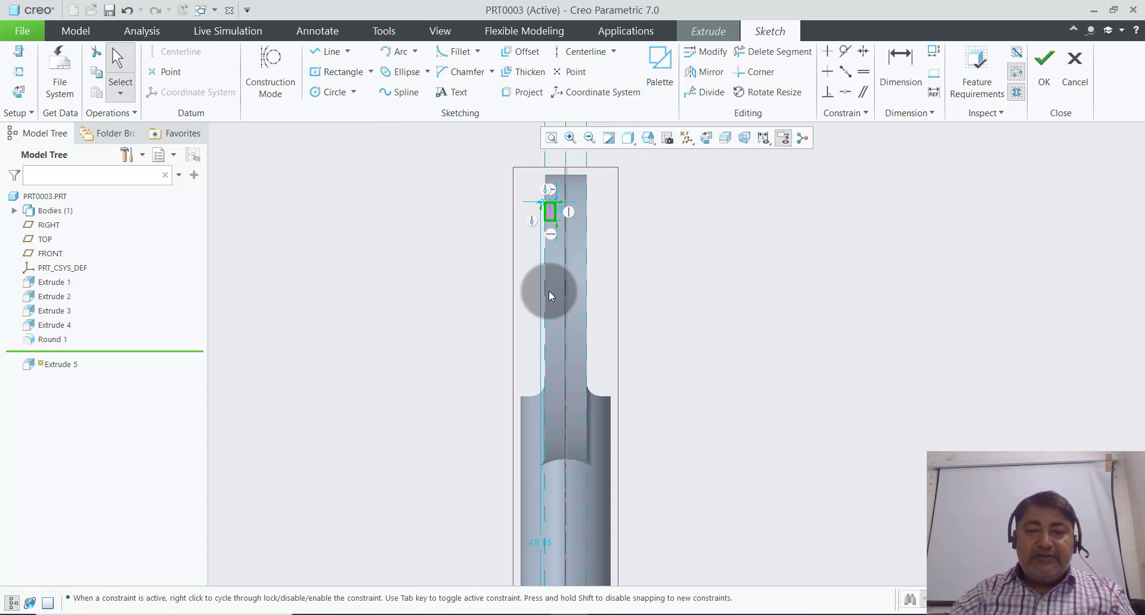
scroll(545, 289, "up", 2)
scroll(549, 376, "down", 3)
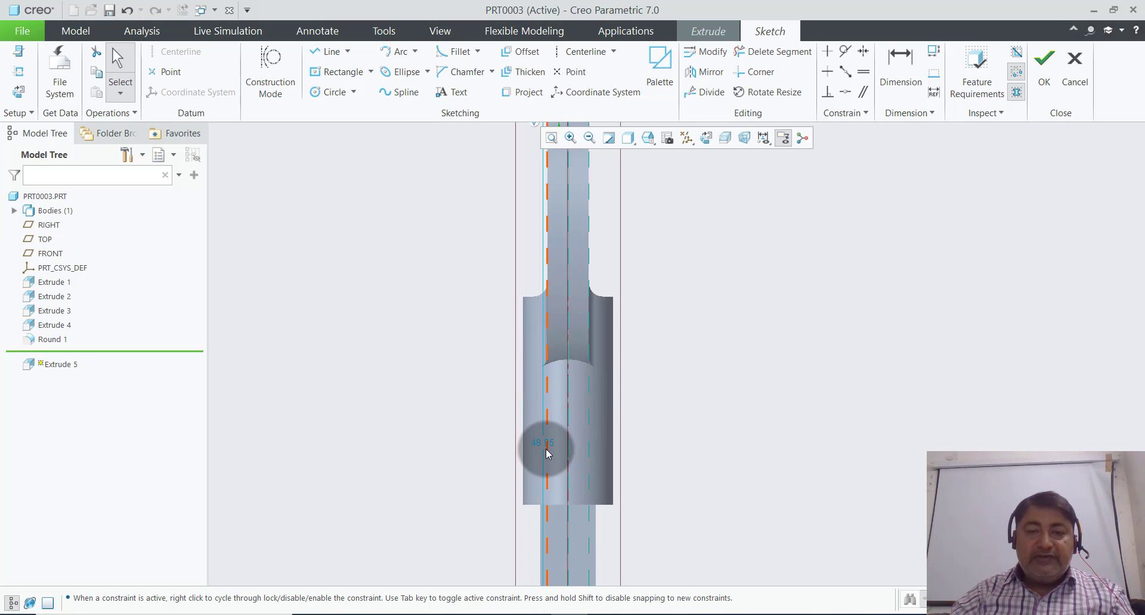
scroll(567, 427, "up", 2)
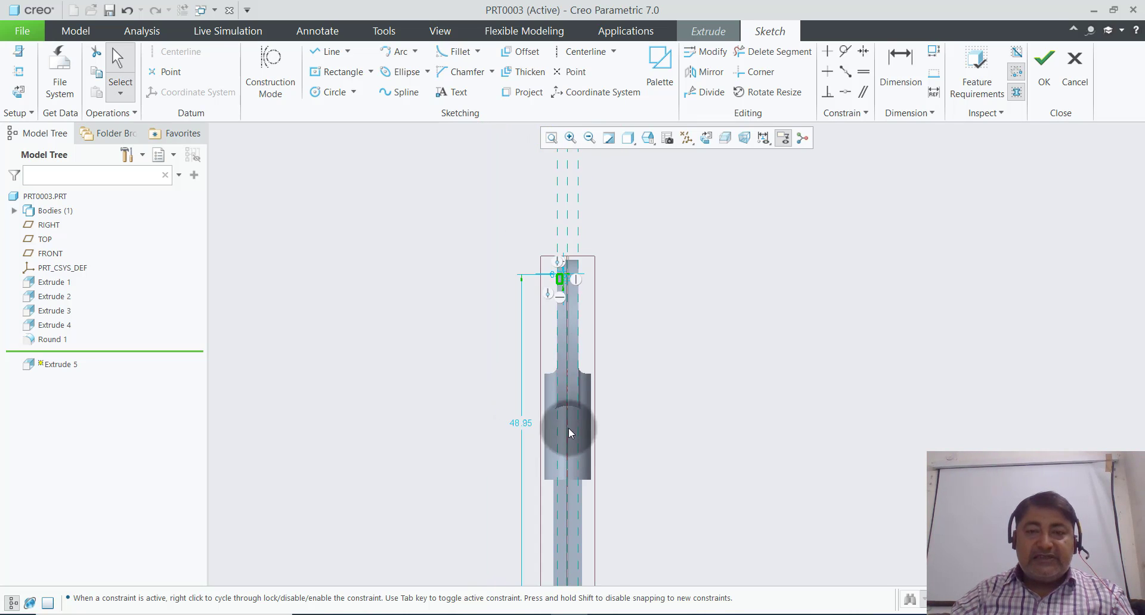
scroll(557, 275, "down", 2)
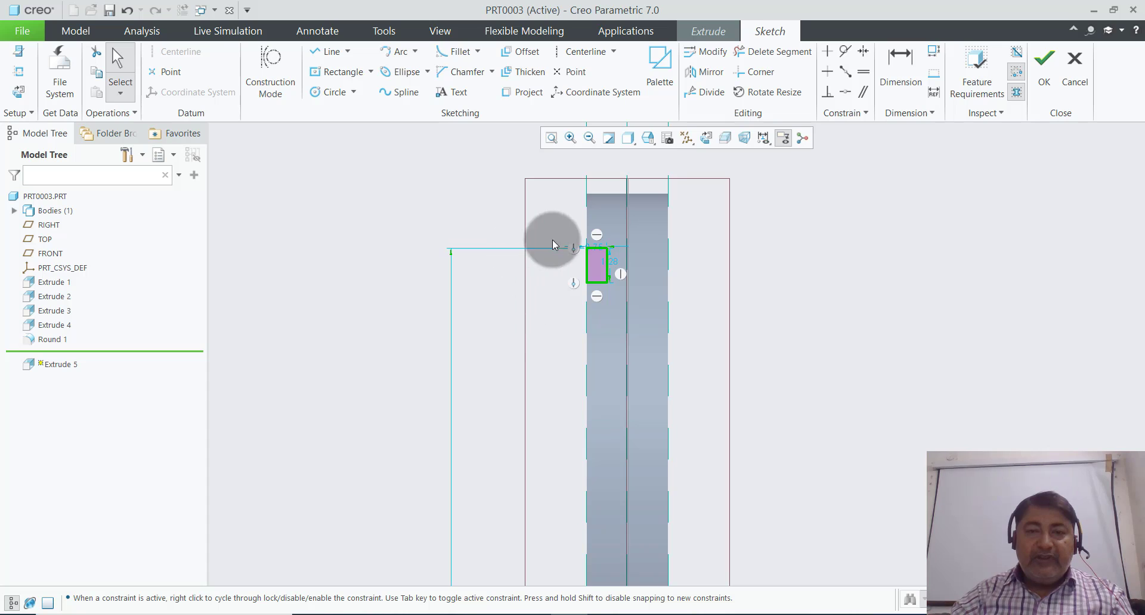
scroll(507, 188, "up", 3)
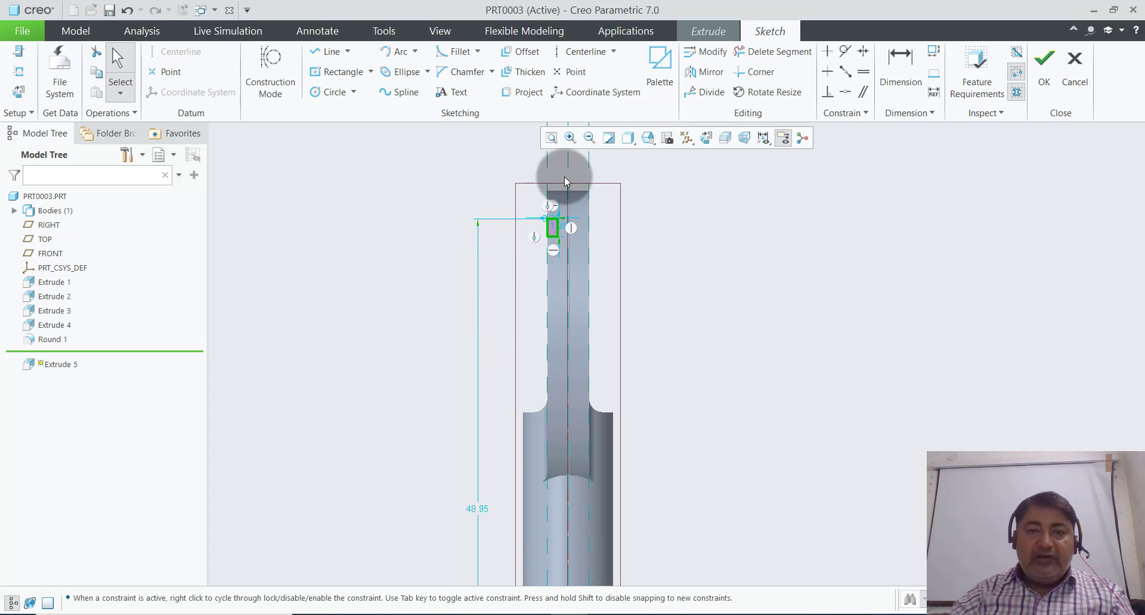
scroll(564, 191, "down", 4)
scroll(549, 253, "up", 3)
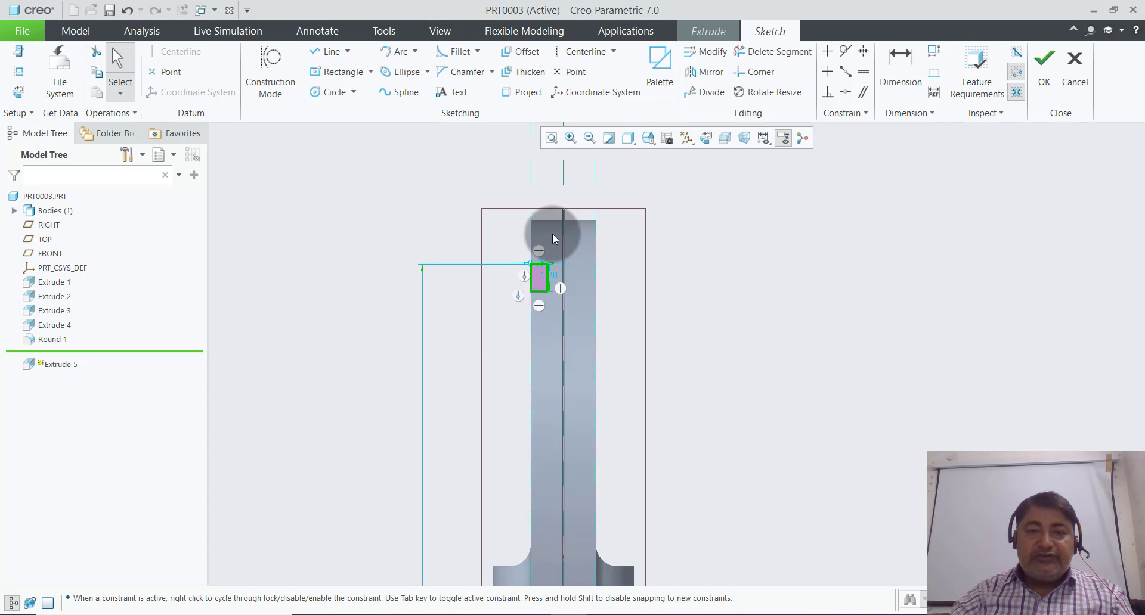
scroll(552, 233, "up", 3)
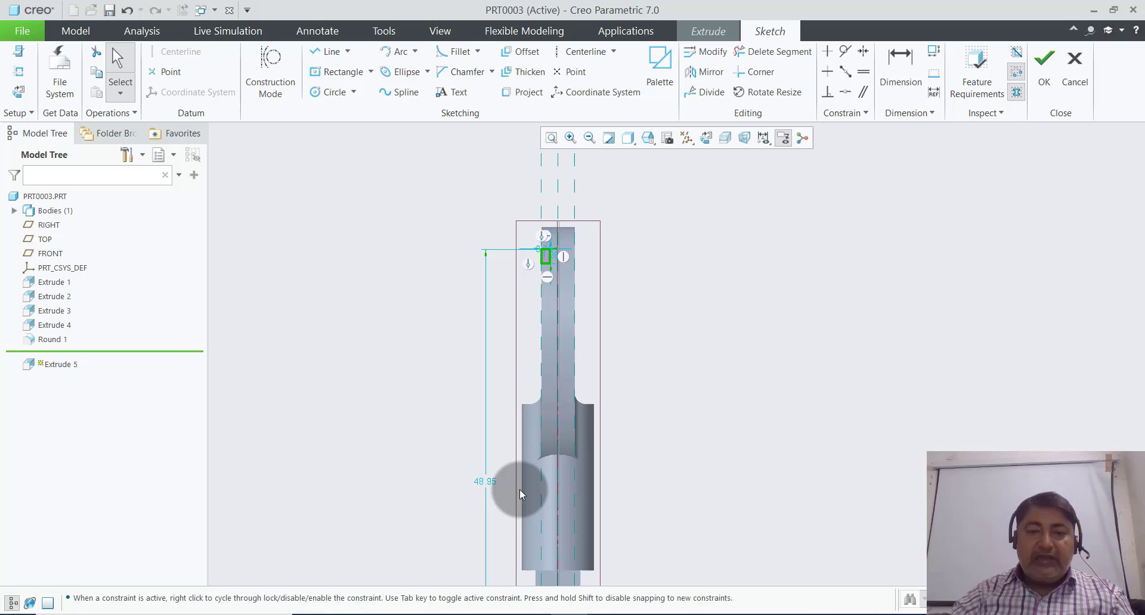
double_click(489, 483)
left_click(770, 413)
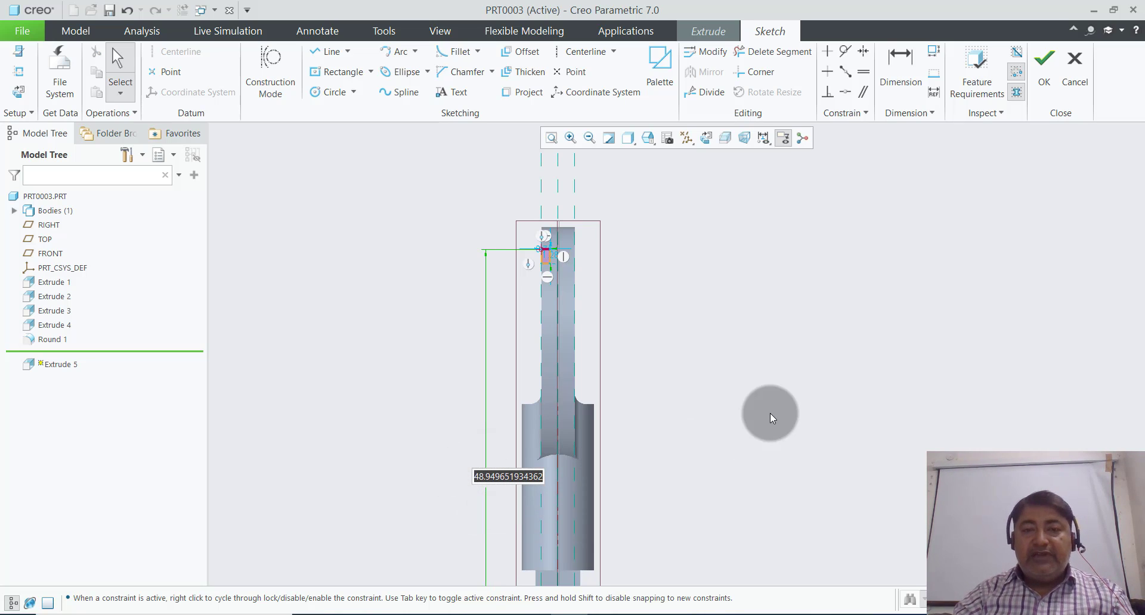
type("50")
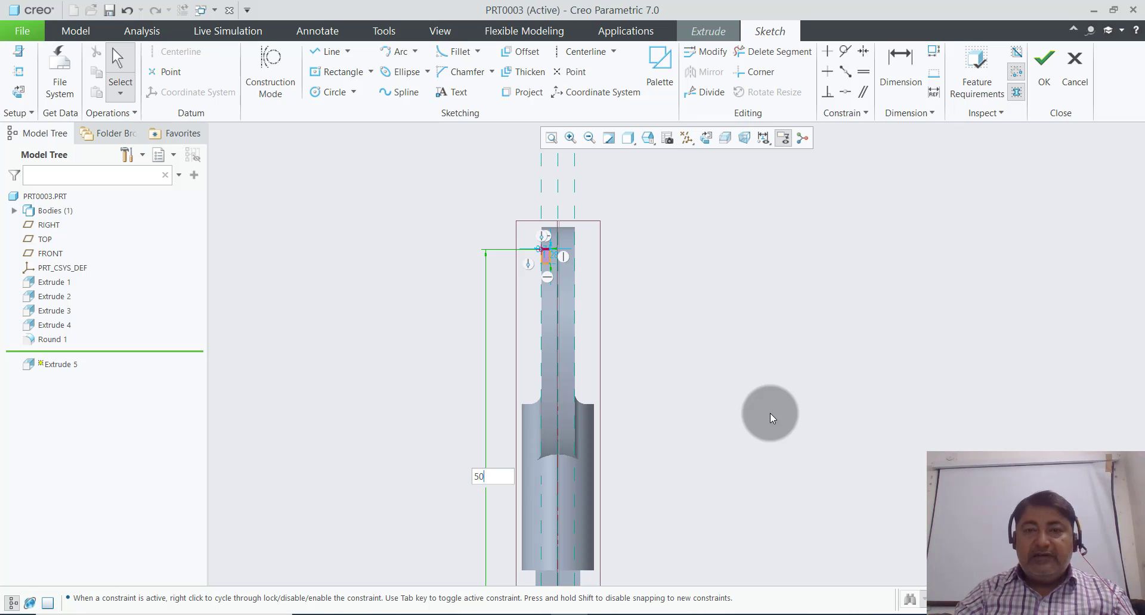
key("Return")
- Set the square's height and width to 0.75, moving their dimensions clear of the shaft
scroll(545, 224, "up", 3)
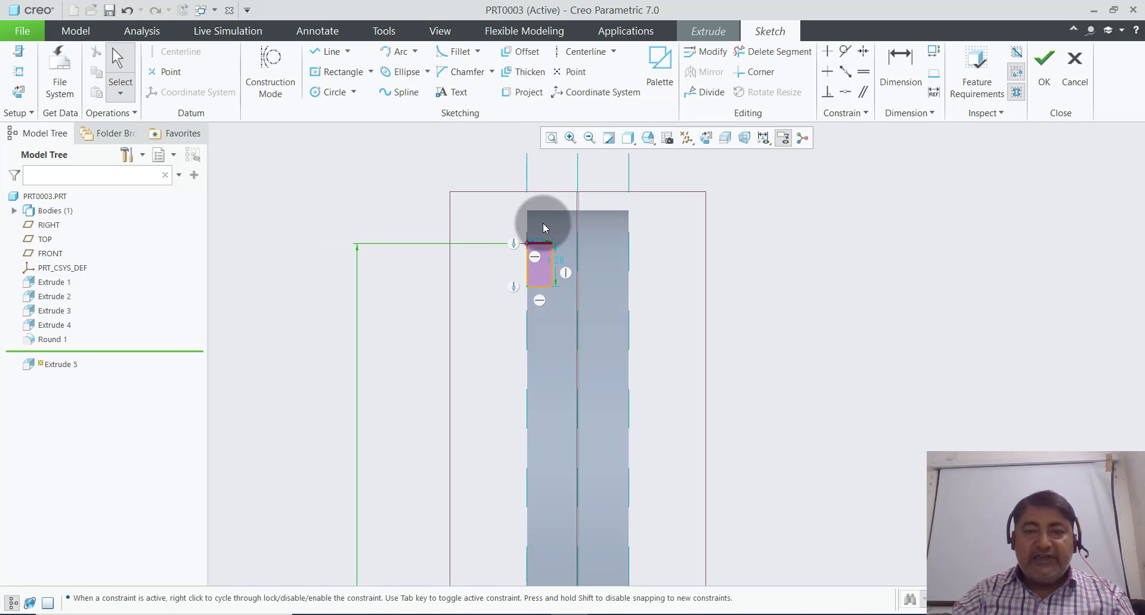
scroll(545, 223, "up", 2)
scroll(569, 220, "down", 2)
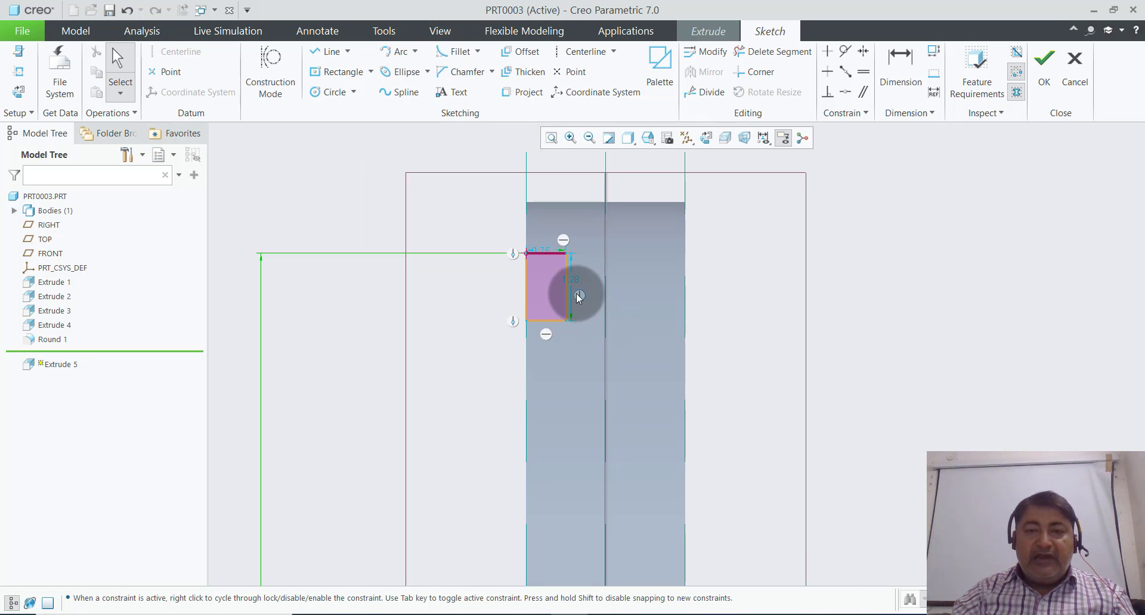
left_click_drag(576, 286, 750, 296)
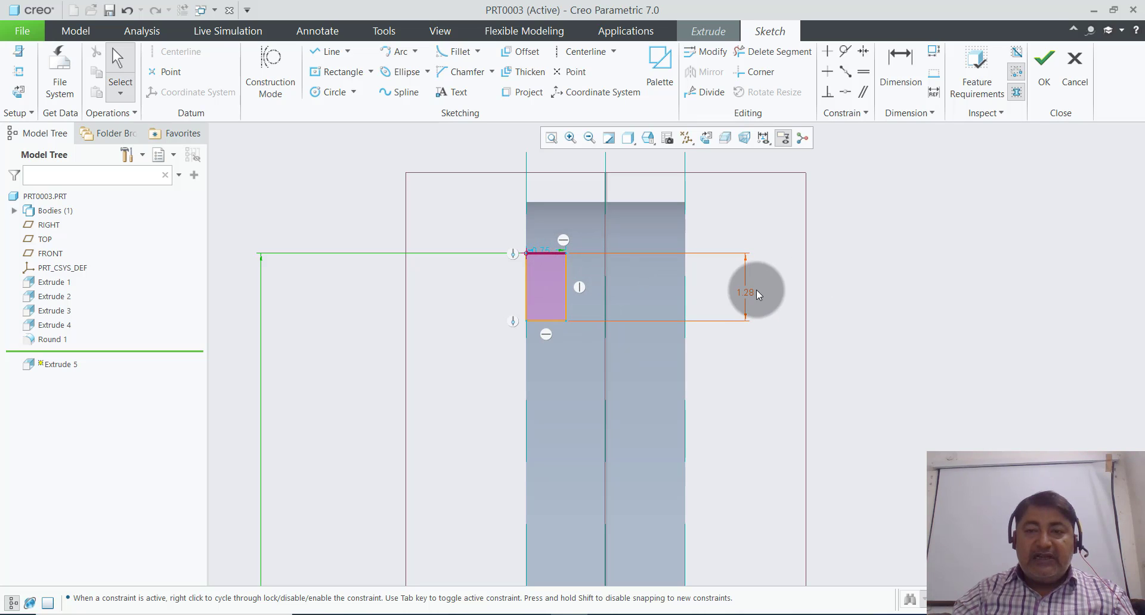
double_click(750, 295)
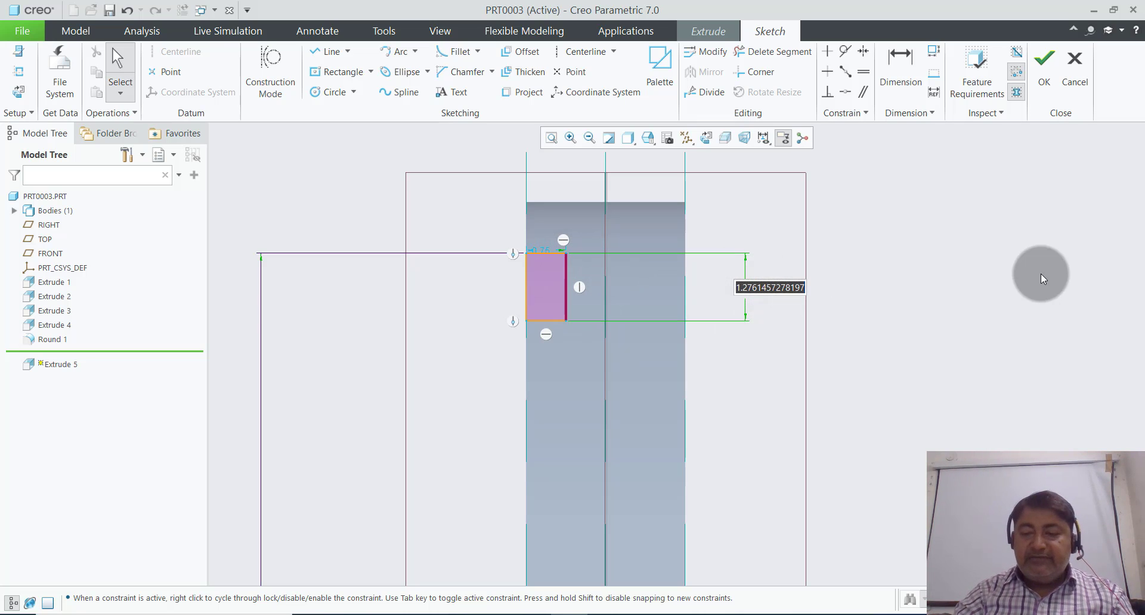
type("5")
key("Return")
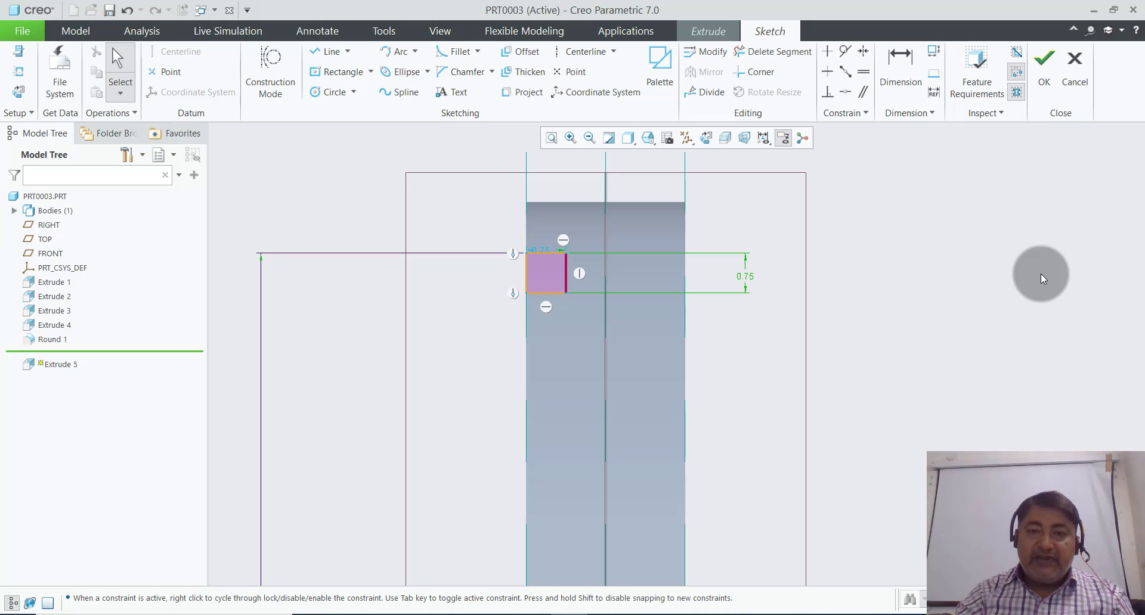
left_click(1108, 302)
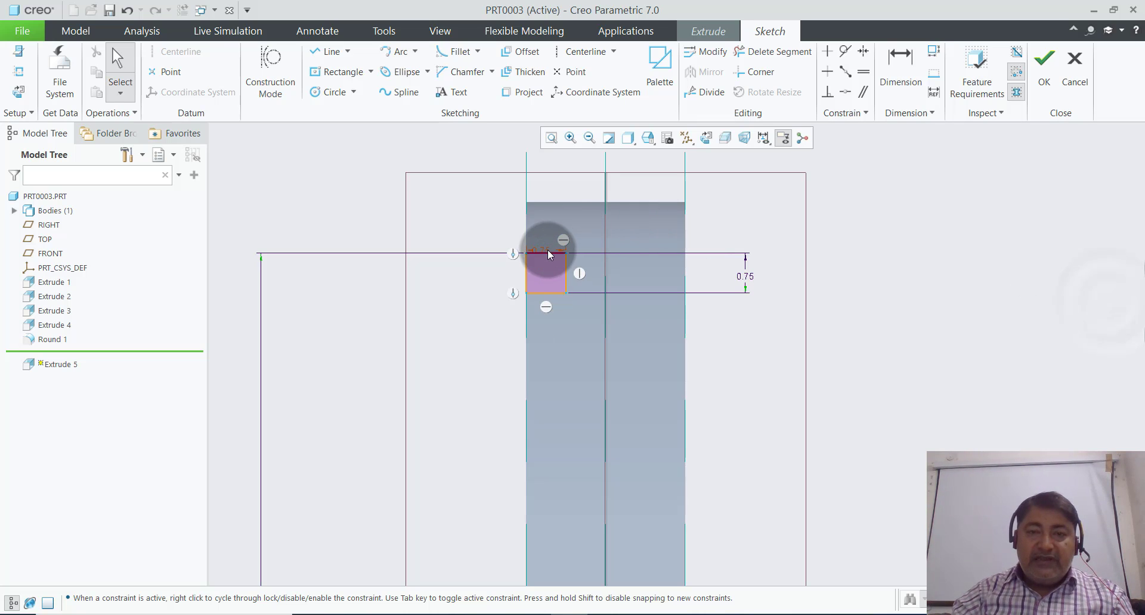
left_click_drag(548, 254, 555, 189)
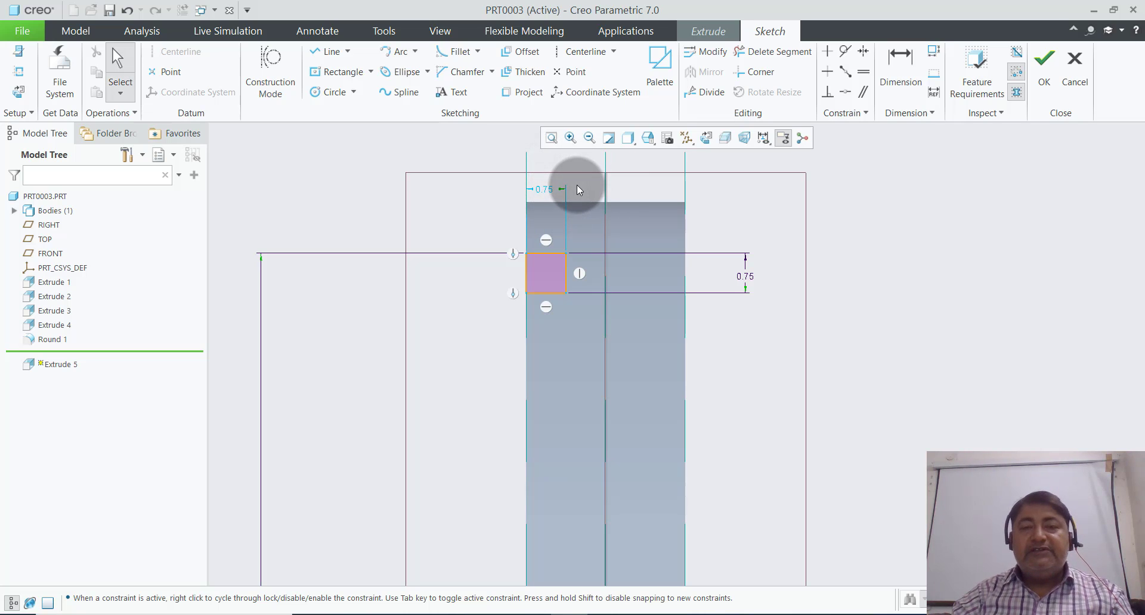
scroll(564, 191, "up", 1)
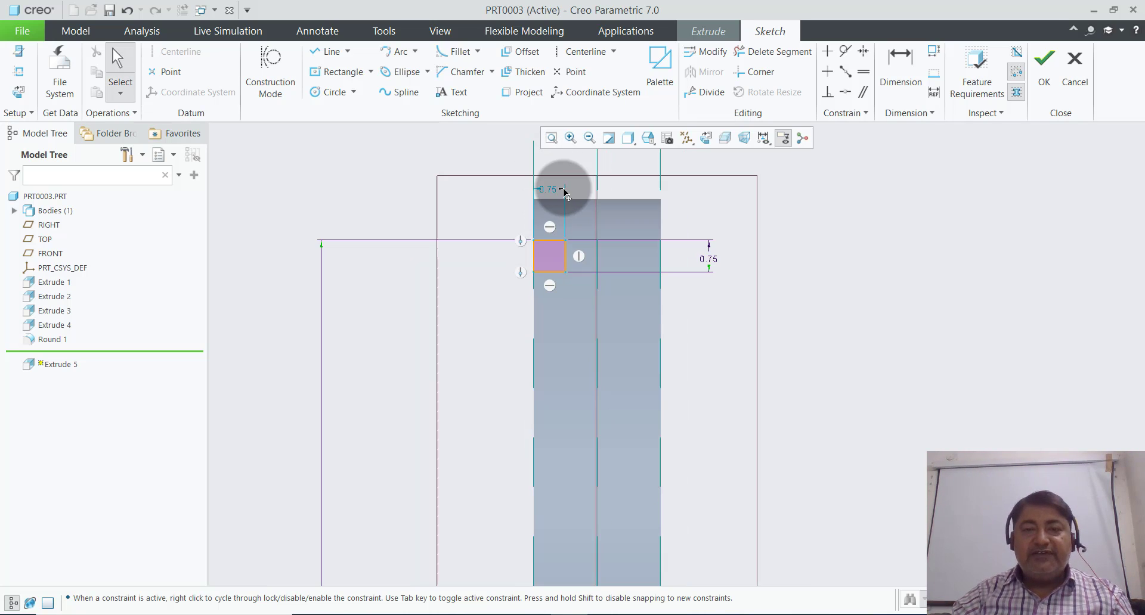
scroll(566, 208, "up", 1)
scroll(567, 298, "down", 1)
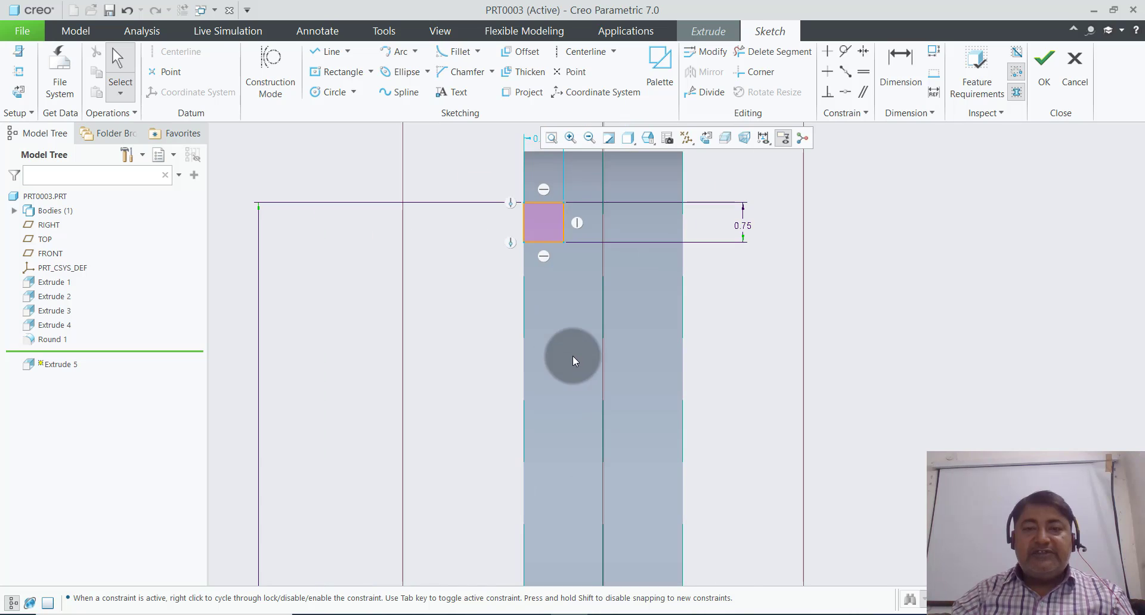
scroll(573, 355, "up", 2)
scroll(600, 220, "down", 2)
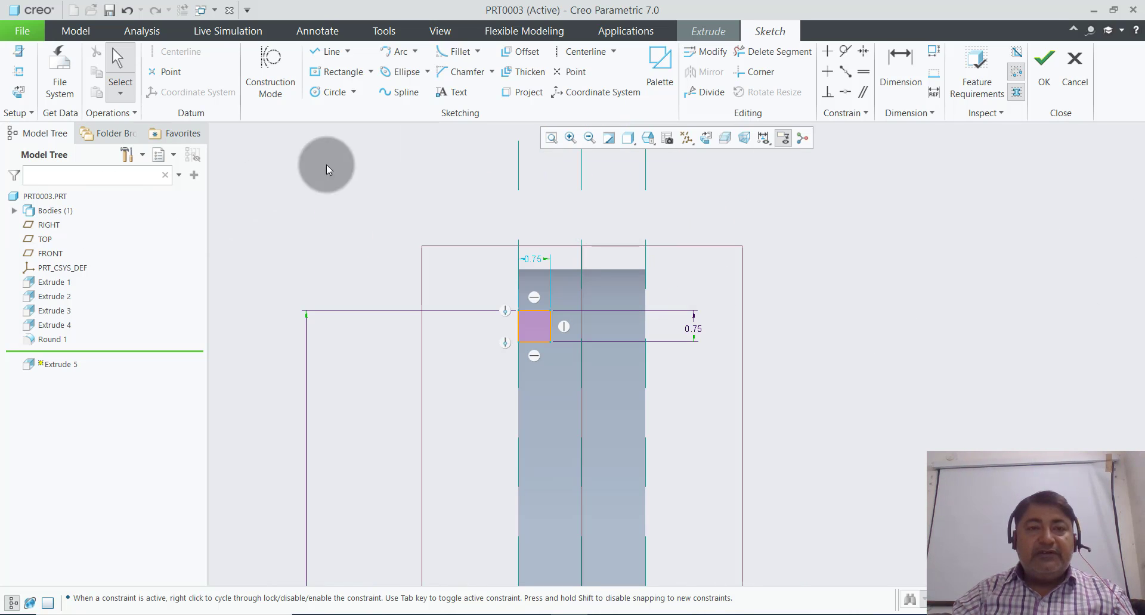
- Draw a vertical centreline through the middle of the part
left_click(574, 52)
left_click(582, 173)
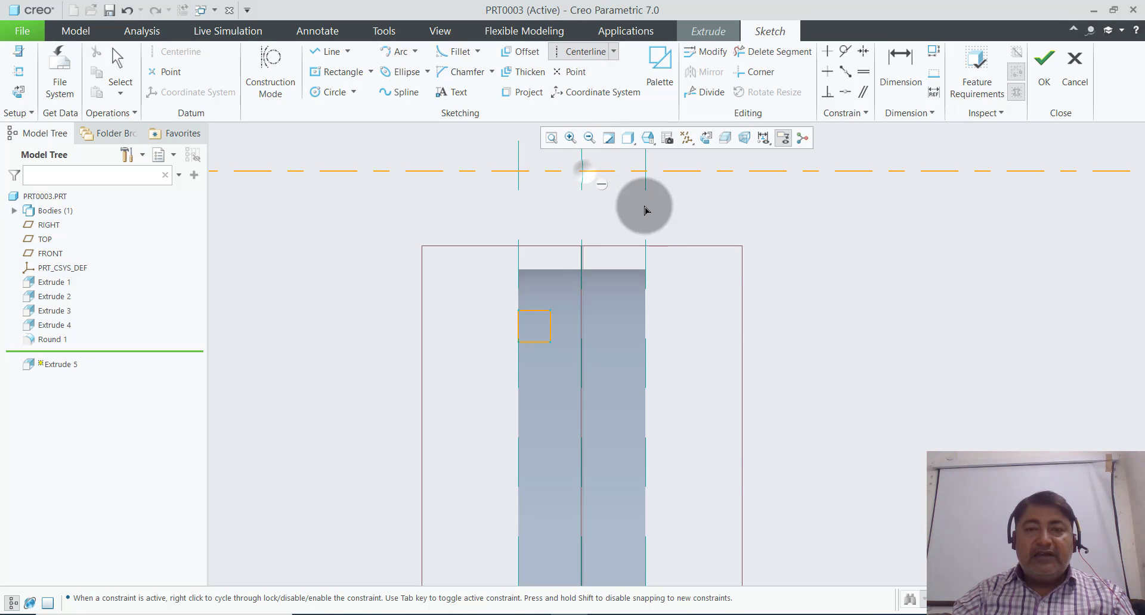
left_click(588, 377)
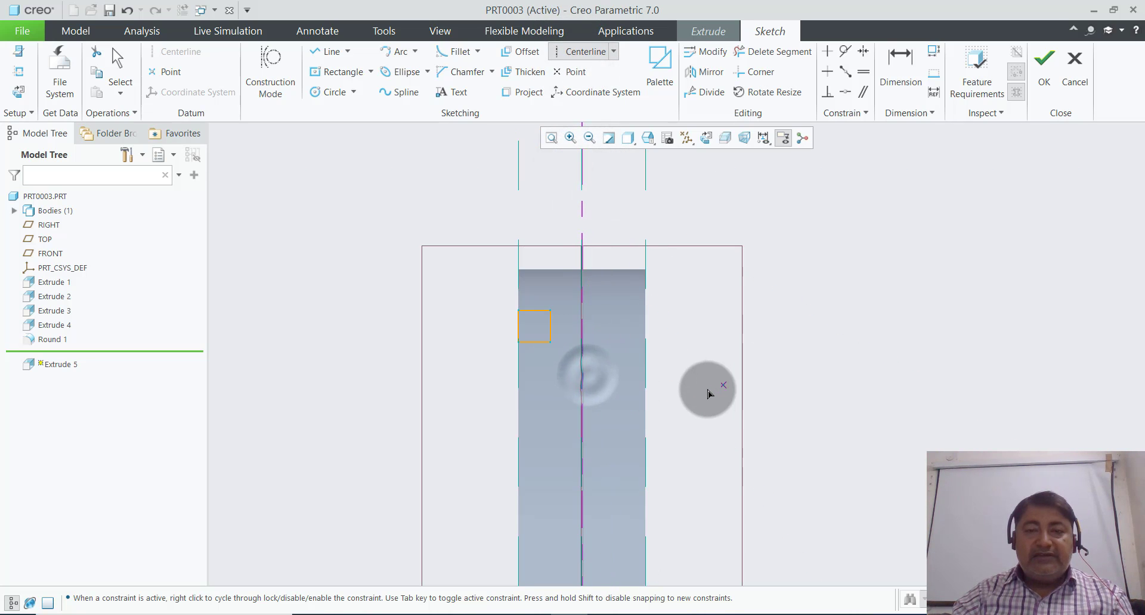
middle_click(704, 392)
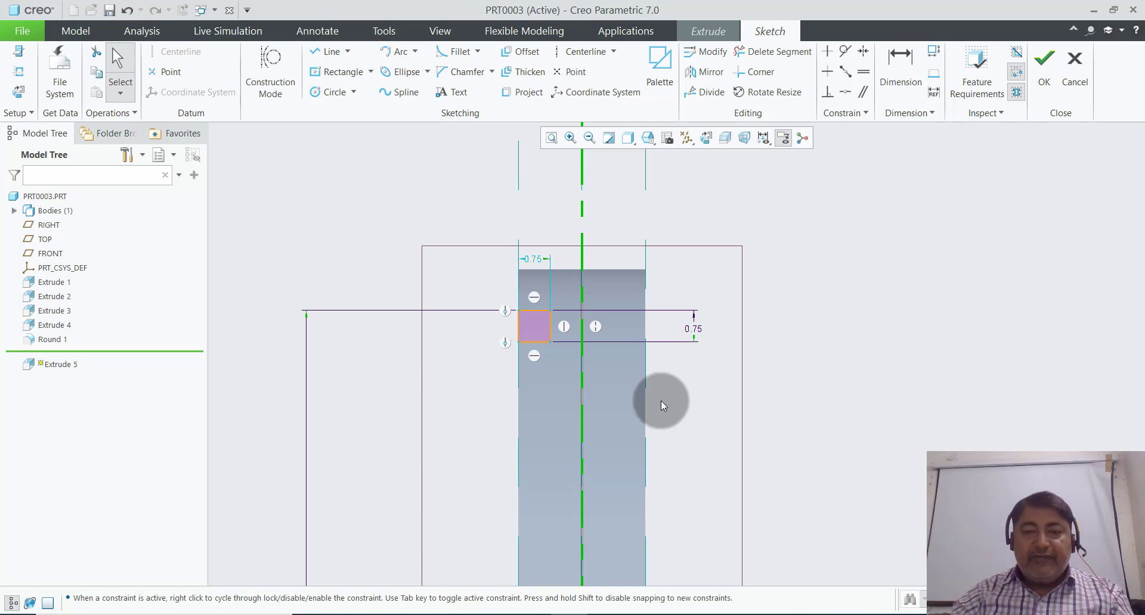
- Mirror the 0.75 square across the centreline and finish the sketch
left_click(564, 288)
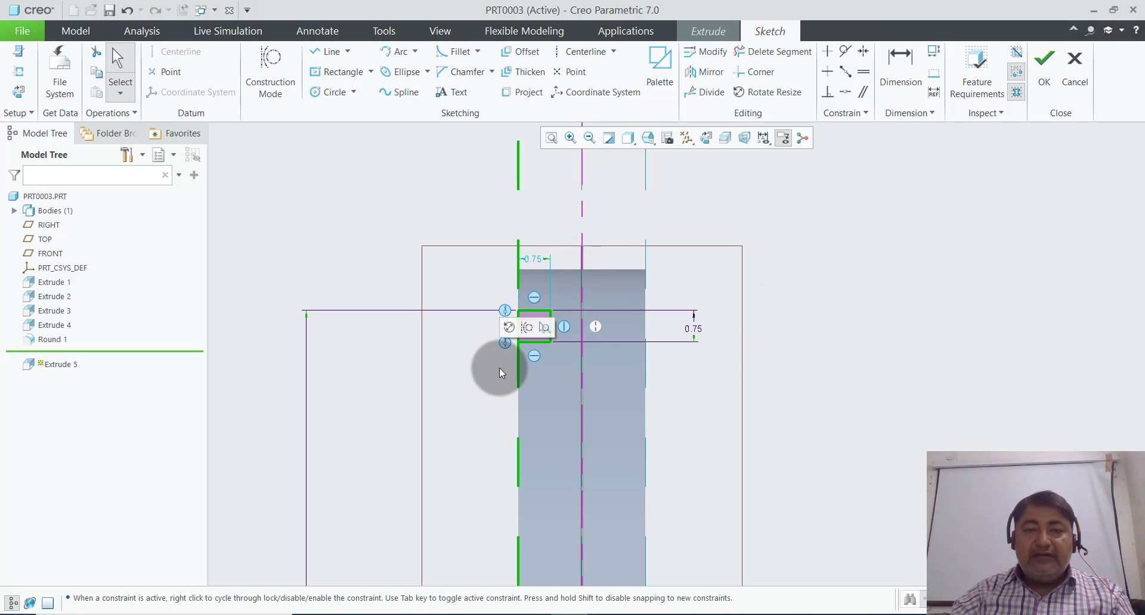
left_click(711, 73)
left_click(711, 73)
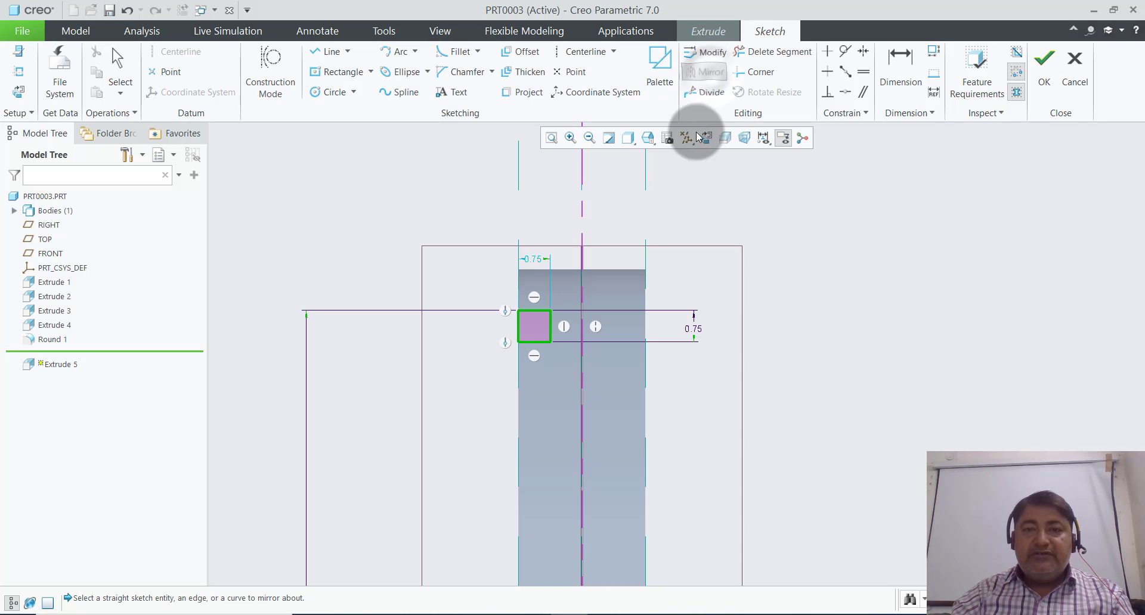
left_click(583, 207)
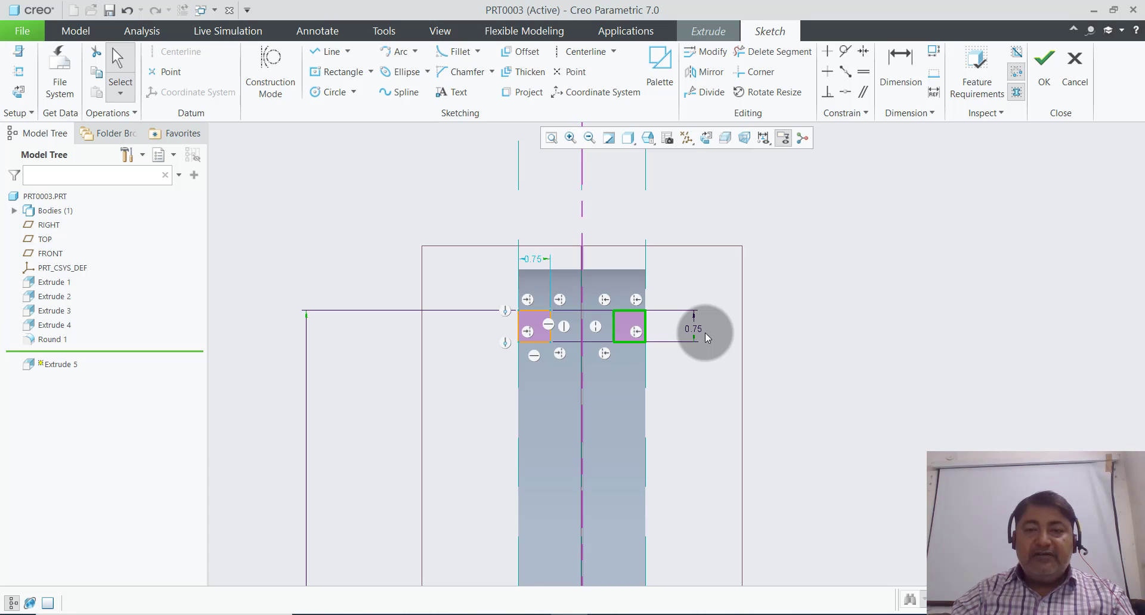
left_click(1044, 65)
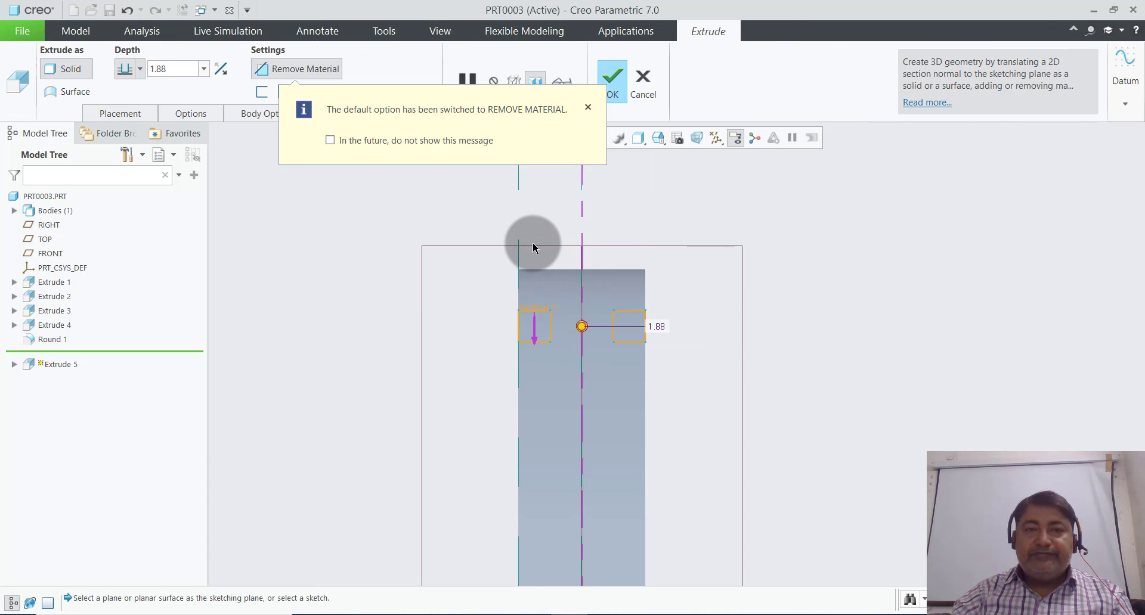
- Change the cut's depth option to Symmetric
scroll(531, 241, "down", 3)
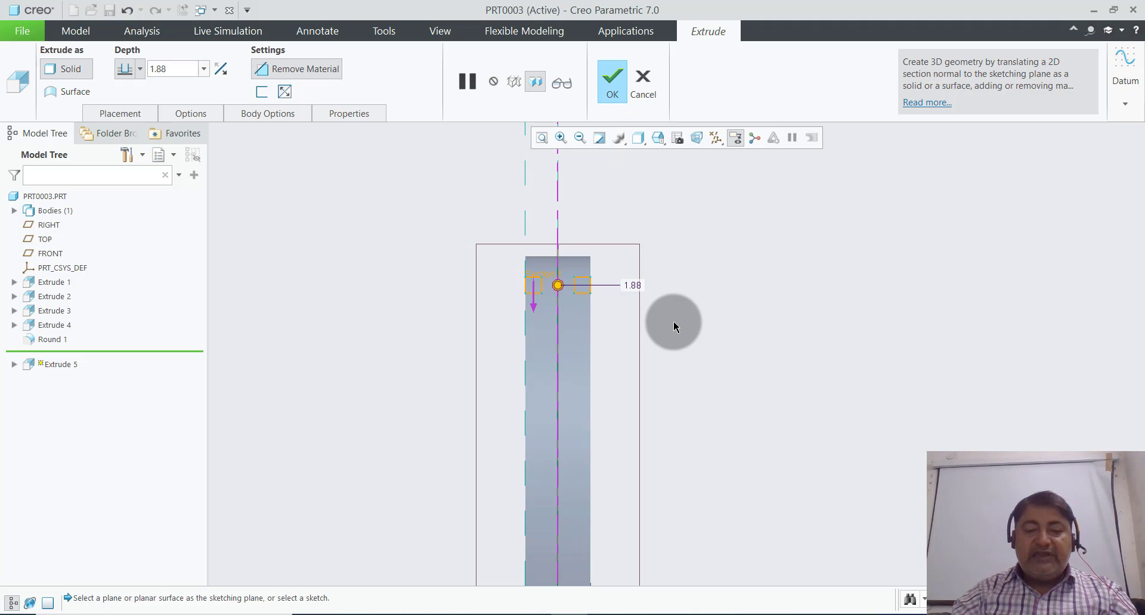
middle_click_drag(674, 322, 670, 319)
scroll(728, 191, "down", 2)
scroll(746, 179, "up", 2)
scroll(728, 170, "up", 2)
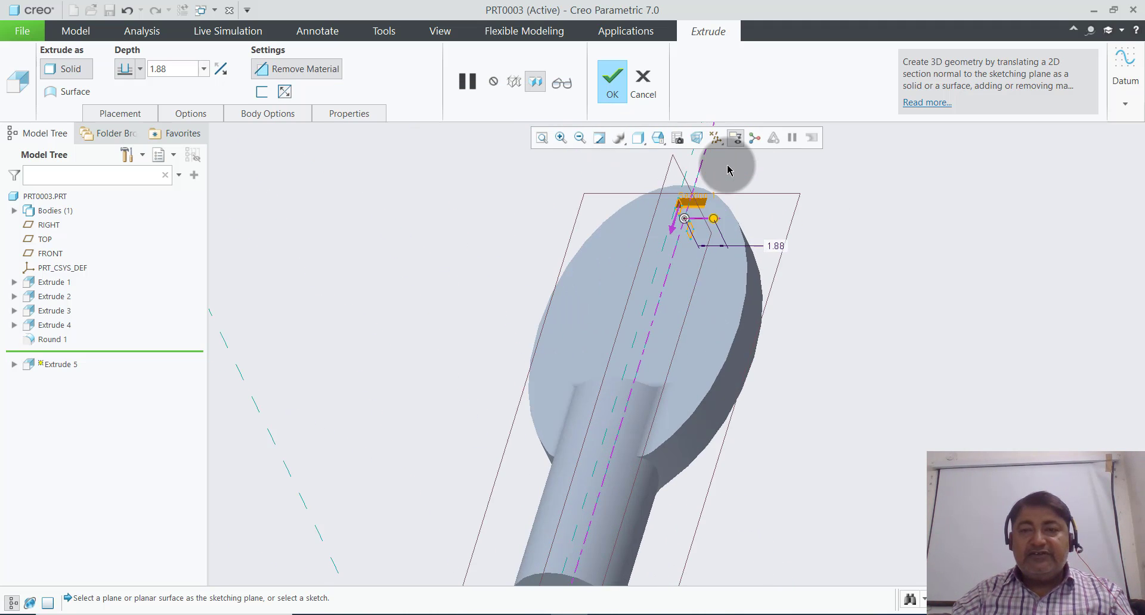
scroll(728, 170, "up", 2)
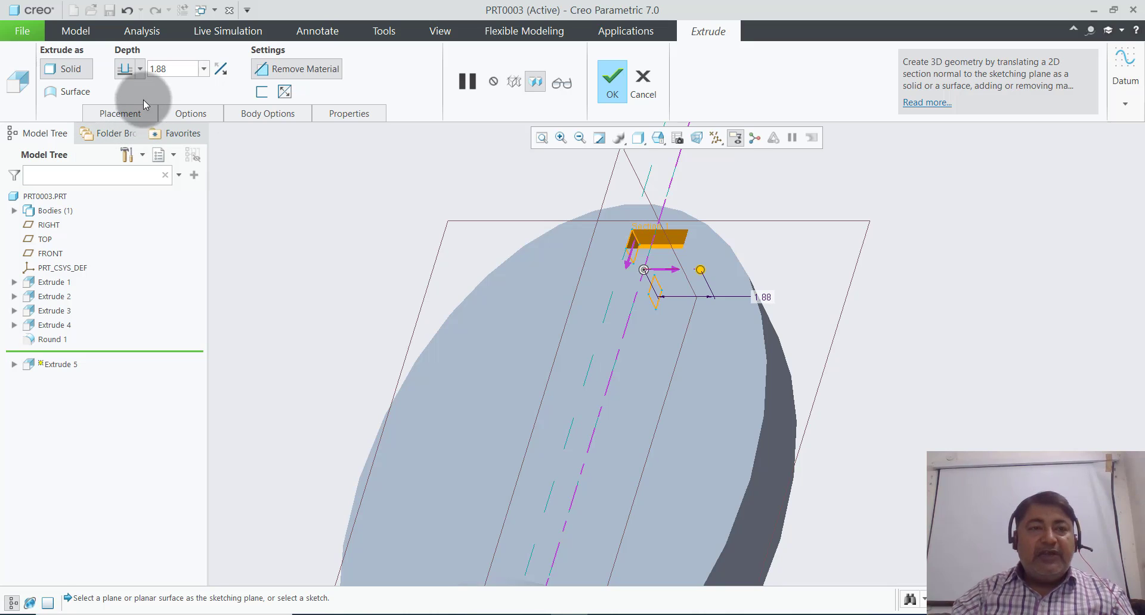
left_click(141, 73)
left_click(125, 95)
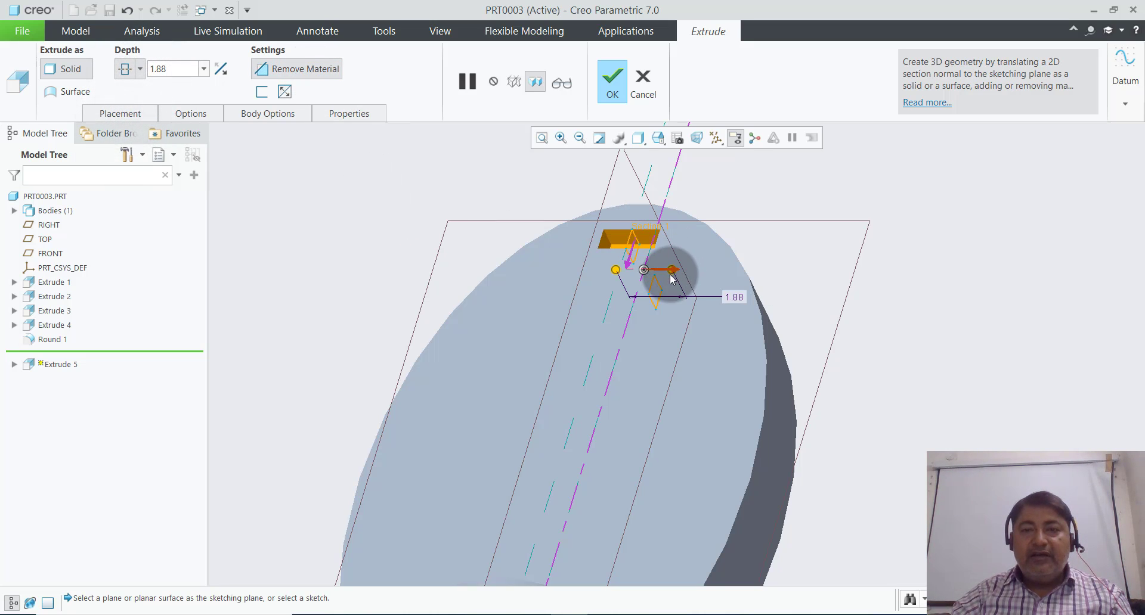
- Drag the symmetric cut depth out to 32.50 across the head and confirm it
left_click_drag(673, 270, 999, 271)
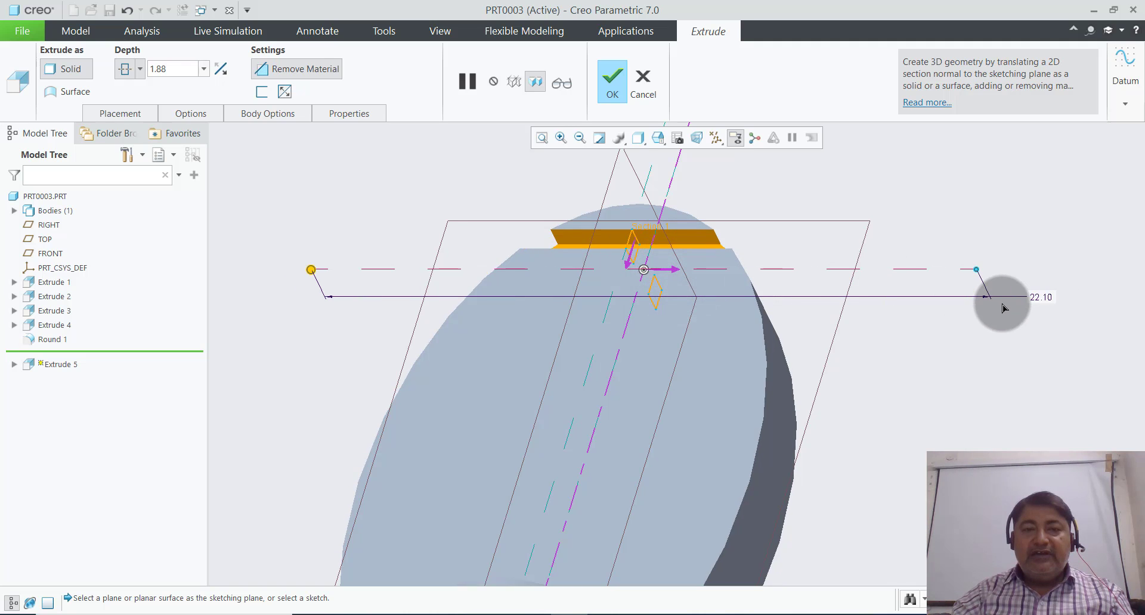
scroll(685, 224, "up", 3)
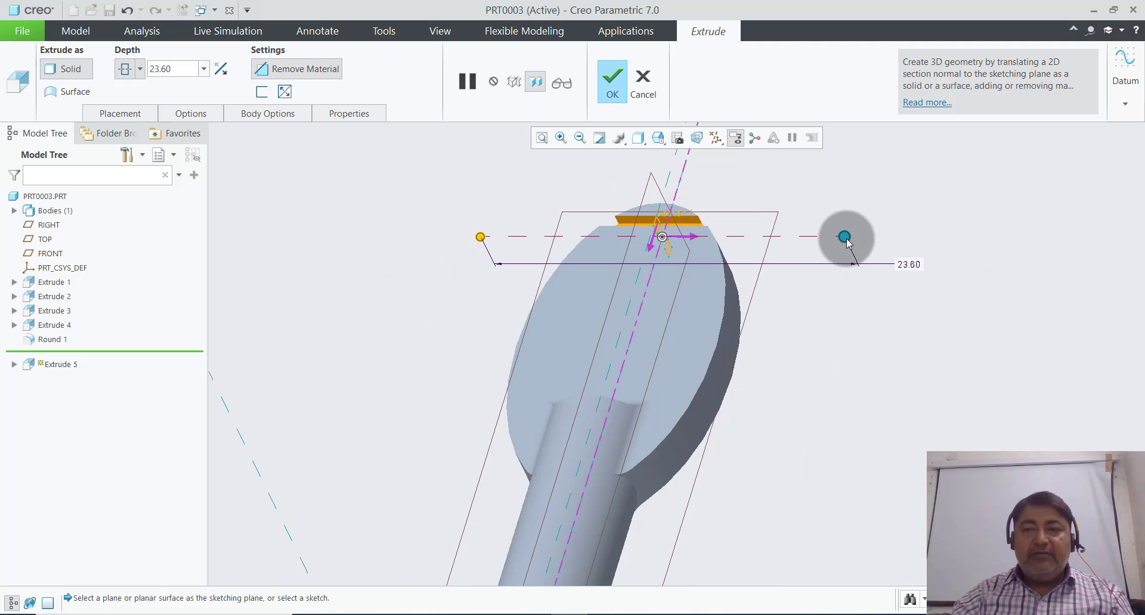
left_click_drag(844, 237, 905, 237)
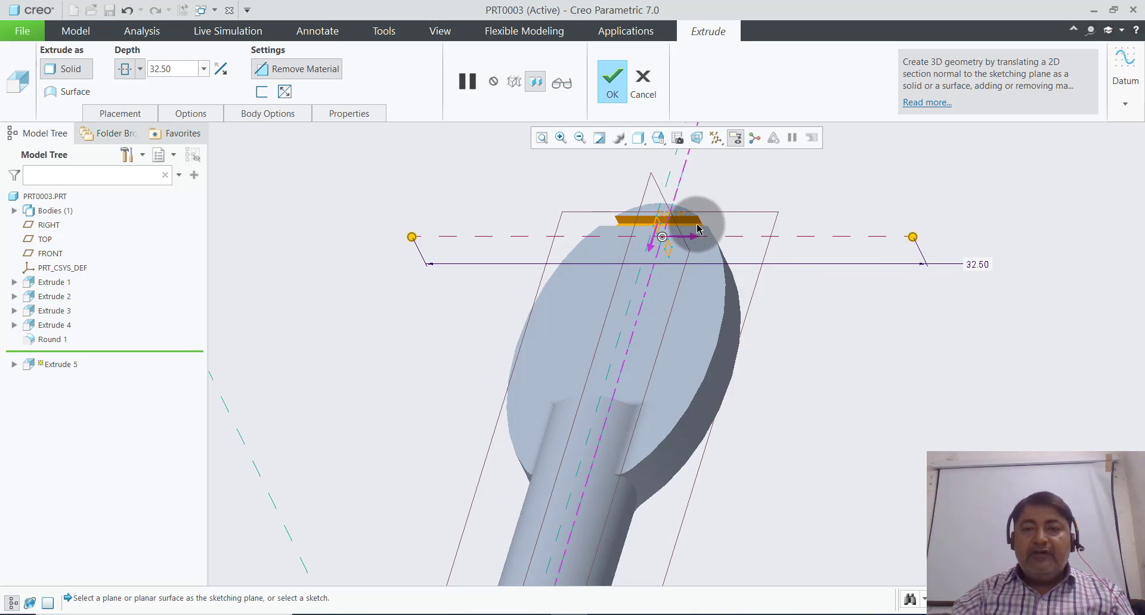
left_click(607, 84)
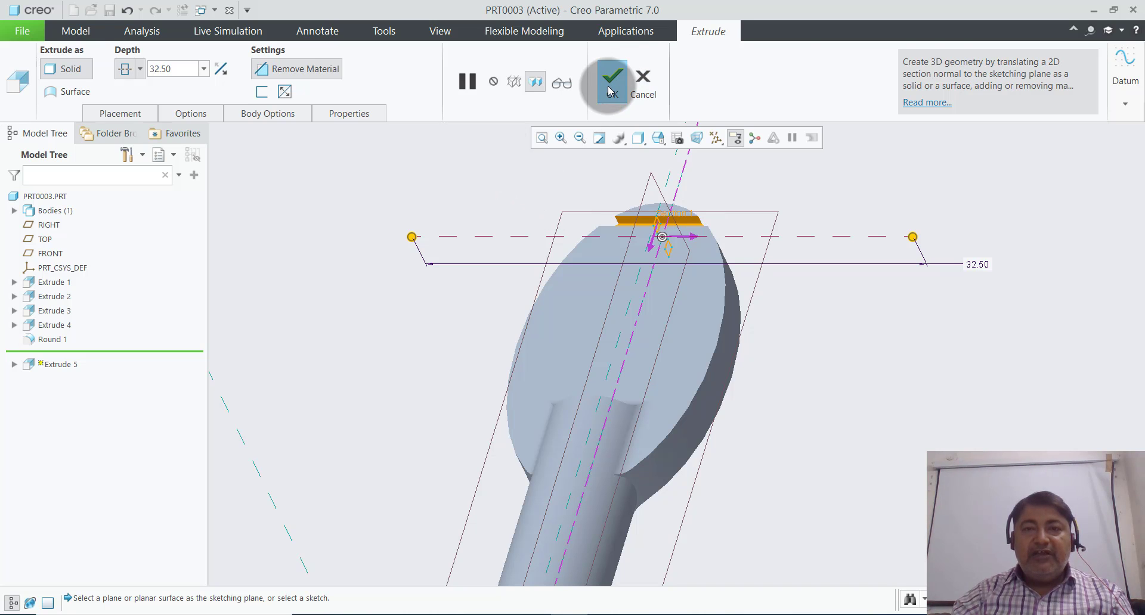
left_click(472, 217)
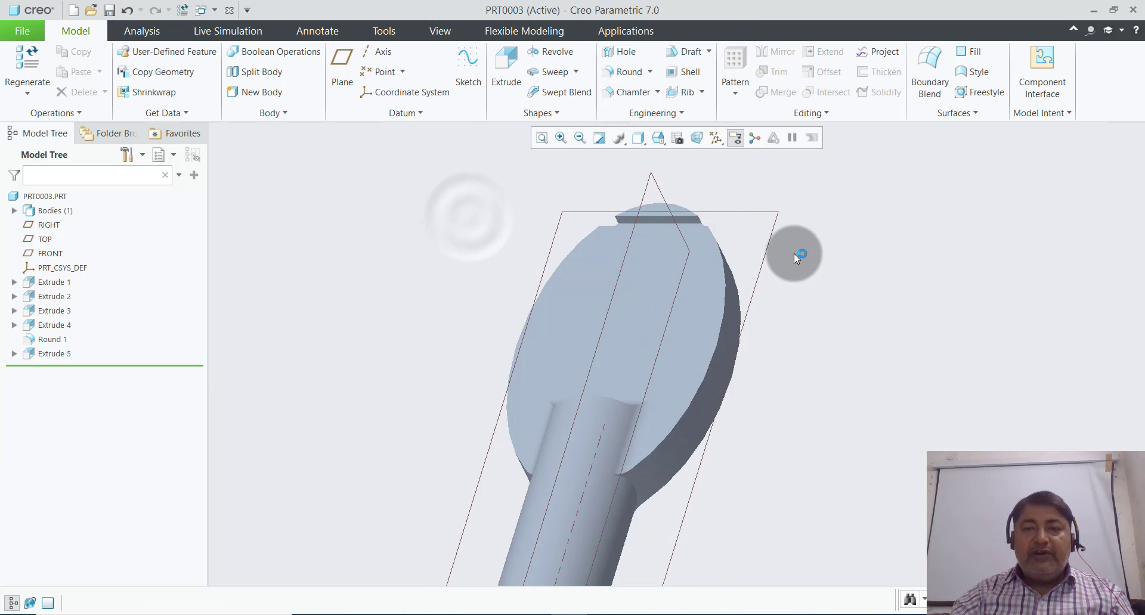
- Select the Extrude 5 slot cut and start a Pattern of it
mouse_move(793, 253)
middle_mouse_down()
mouse_move(713, 263)
mouse_move(779, 271)
mouse_move(756, 277)
mouse_move(722, 315)
mouse_move(795, 236)
mouse_move(804, 322)
mouse_move(803, 258)
mouse_move(792, 242)
mouse_move(774, 282)
mouse_move(761, 222)
middle_mouse_up()
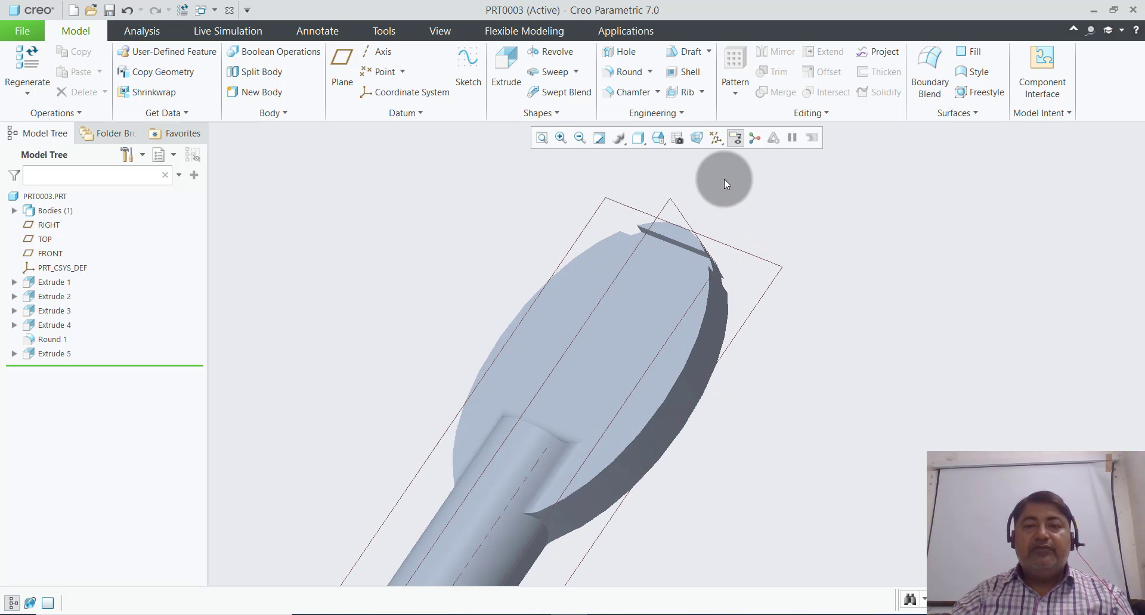
middle_click_drag(728, 182, 794, 285)
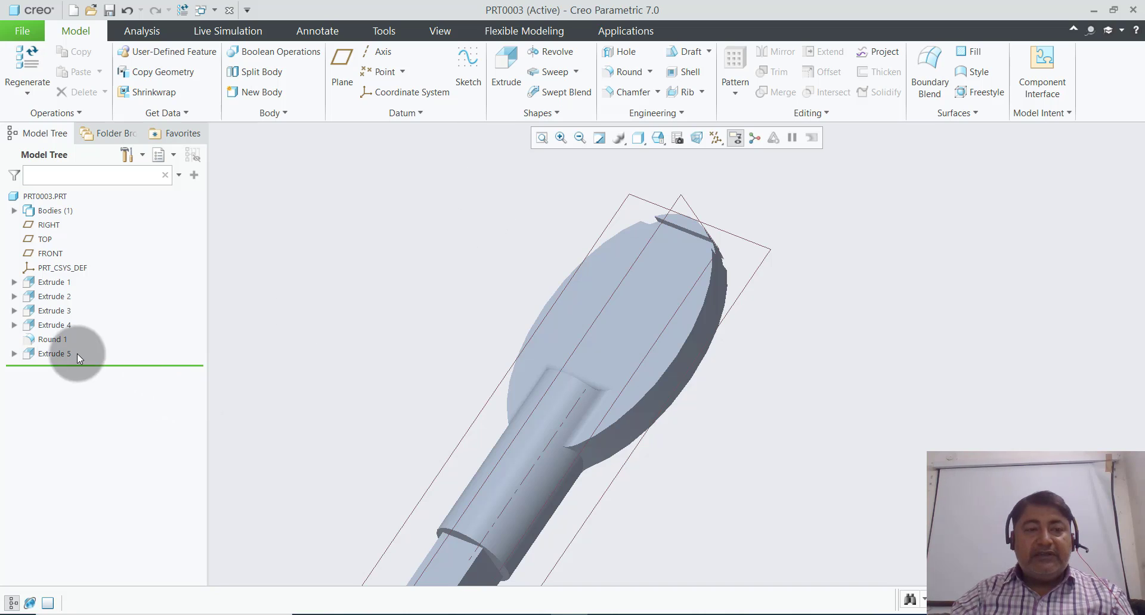
left_click(48, 352)
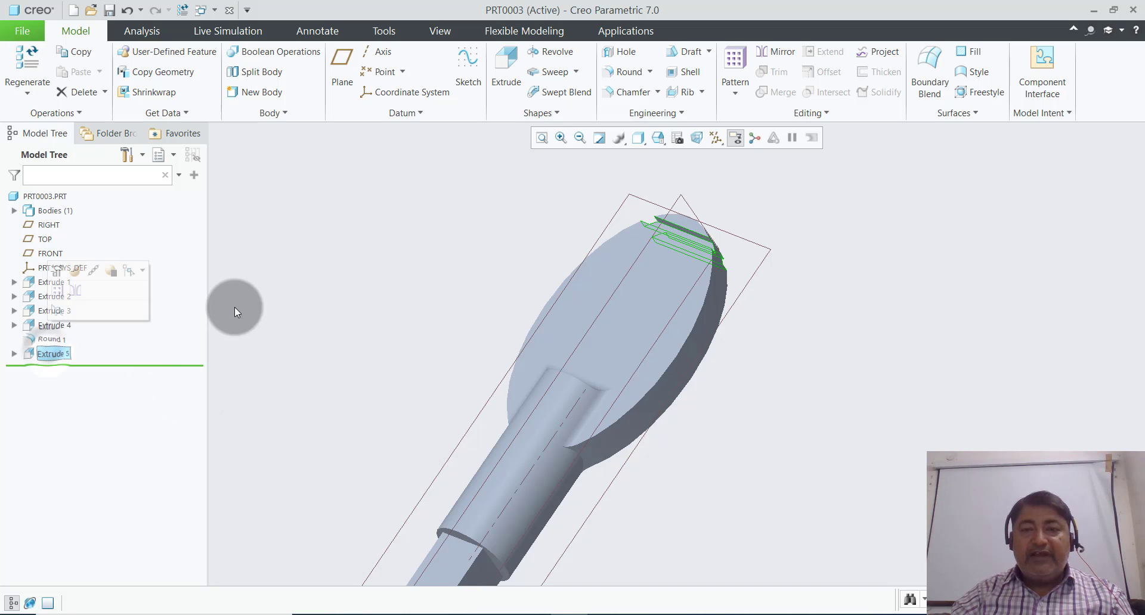
left_click(731, 102)
left_click(745, 111)
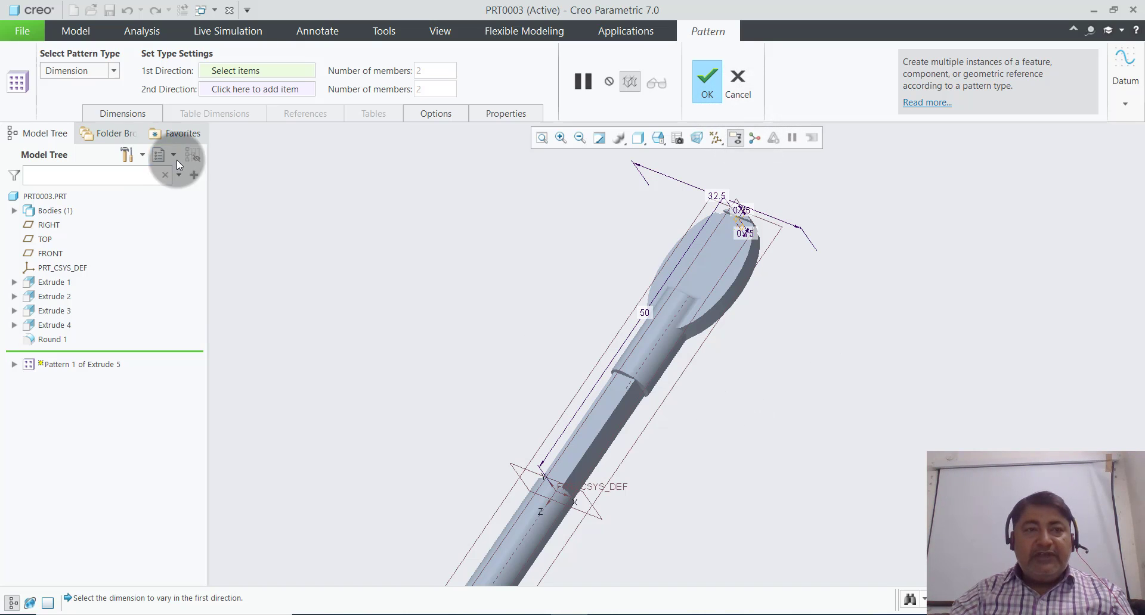
- Make it a Direction pattern running along the FRONT plane
left_click(109, 68)
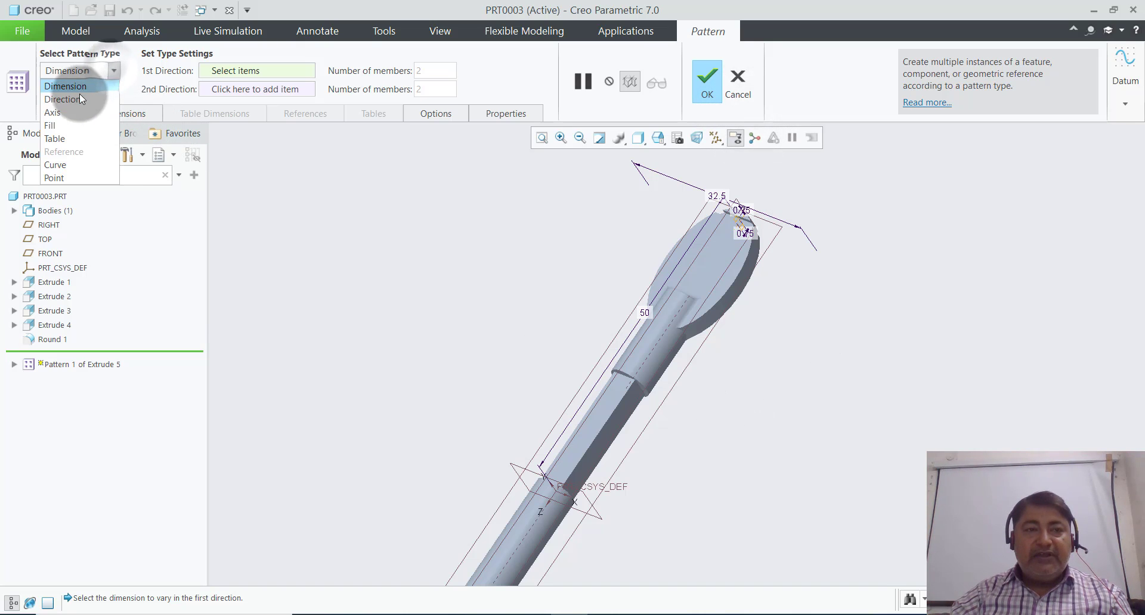
left_click(80, 94)
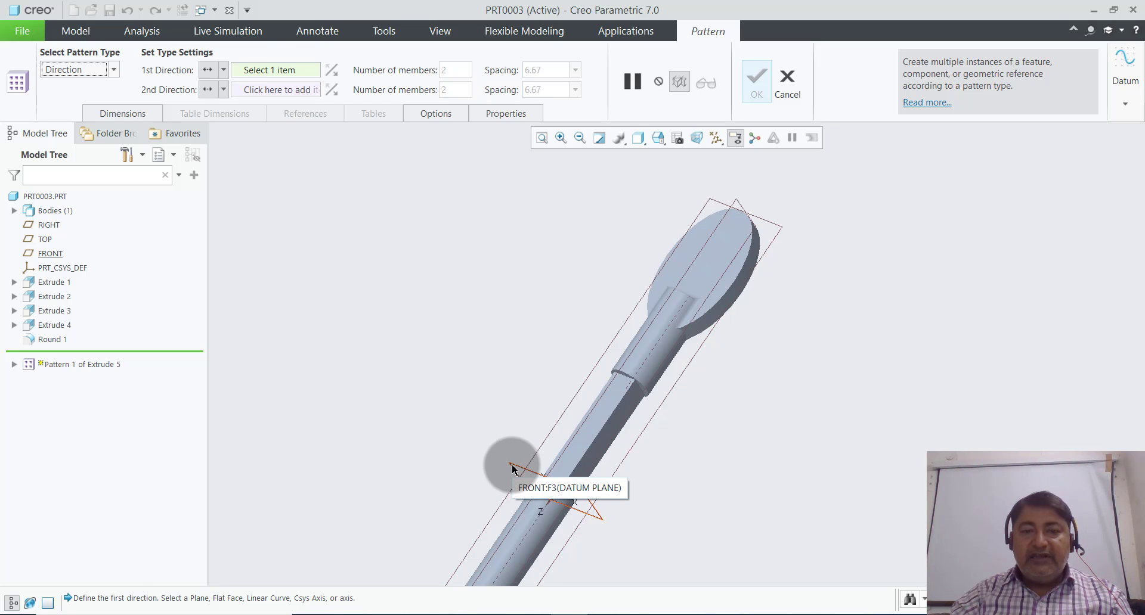
scroll(592, 540, "down", 2)
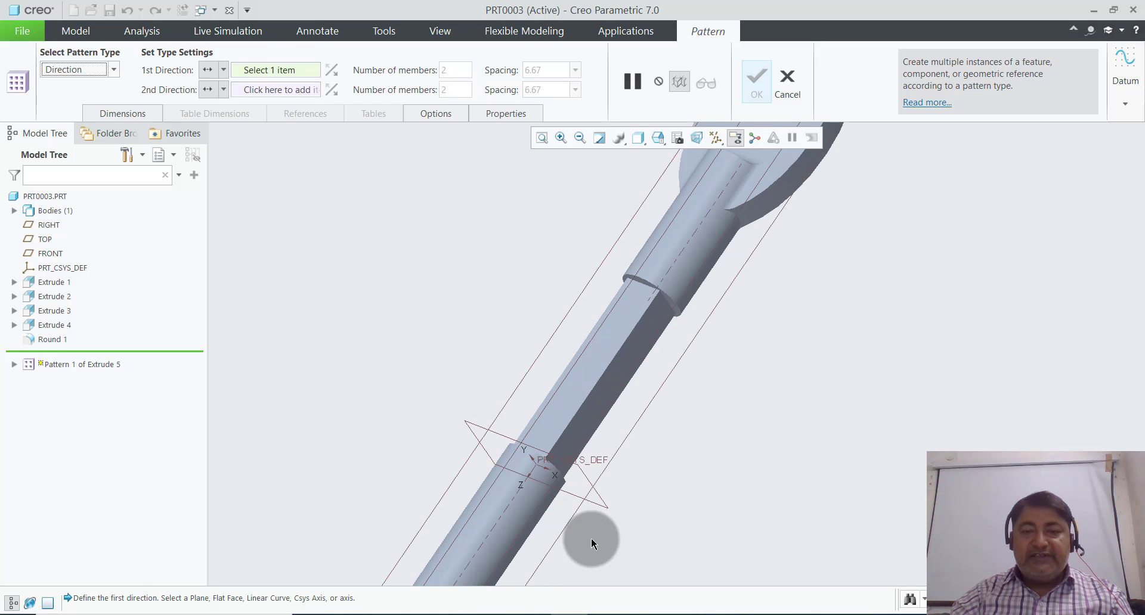
left_click(607, 504)
scroll(607, 504, "up", 2)
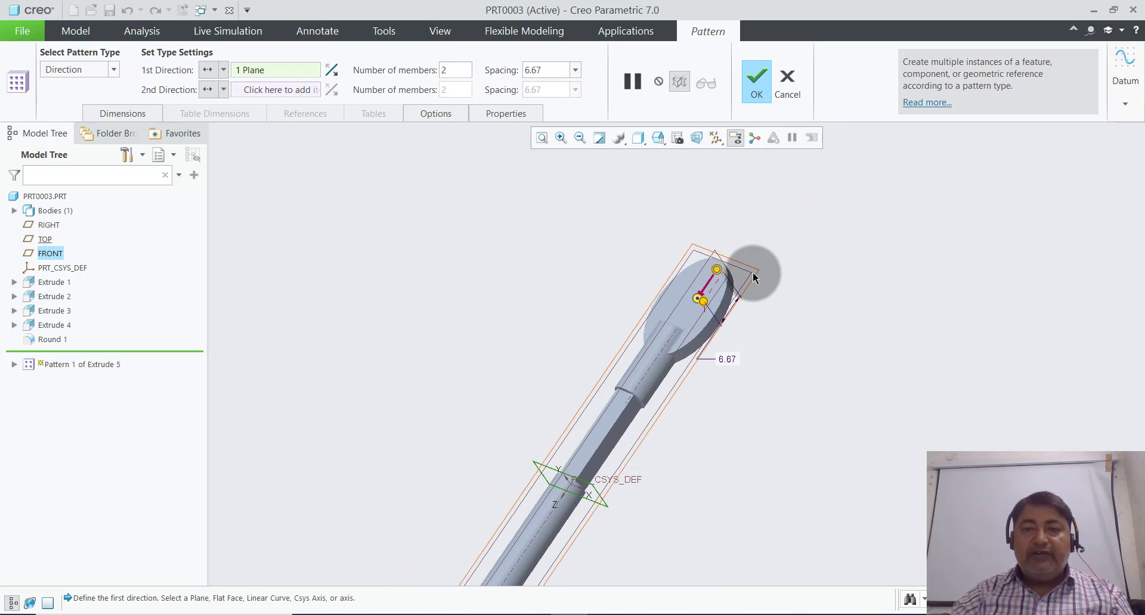
scroll(752, 271, "down", 2)
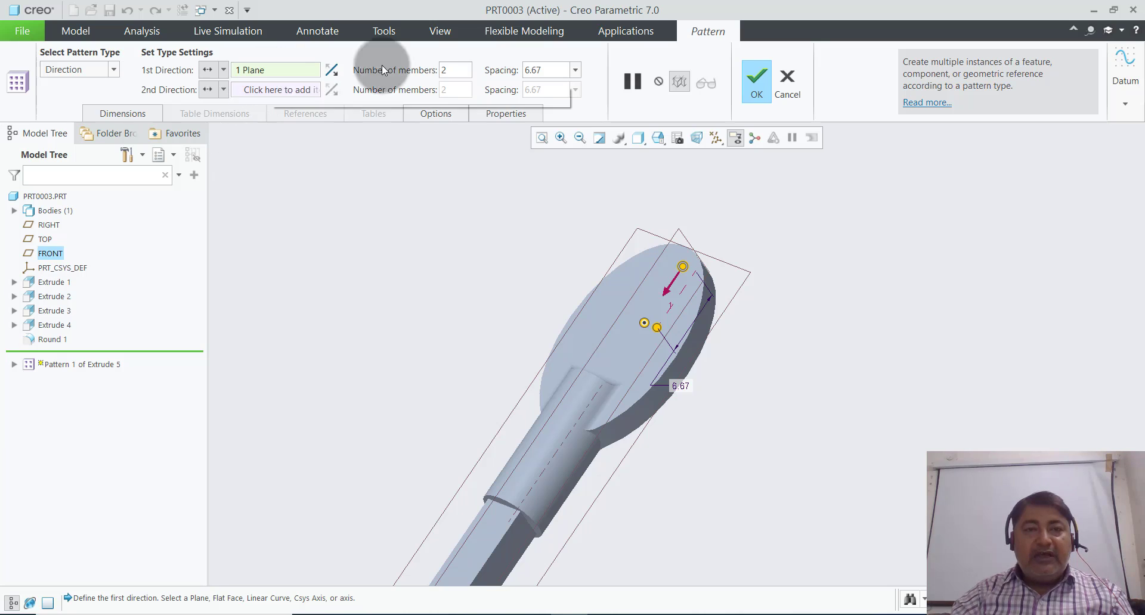
- Pattern 7 slots at 2.00 spacing and finish Pattern 1
double_click(544, 70)
type("1")
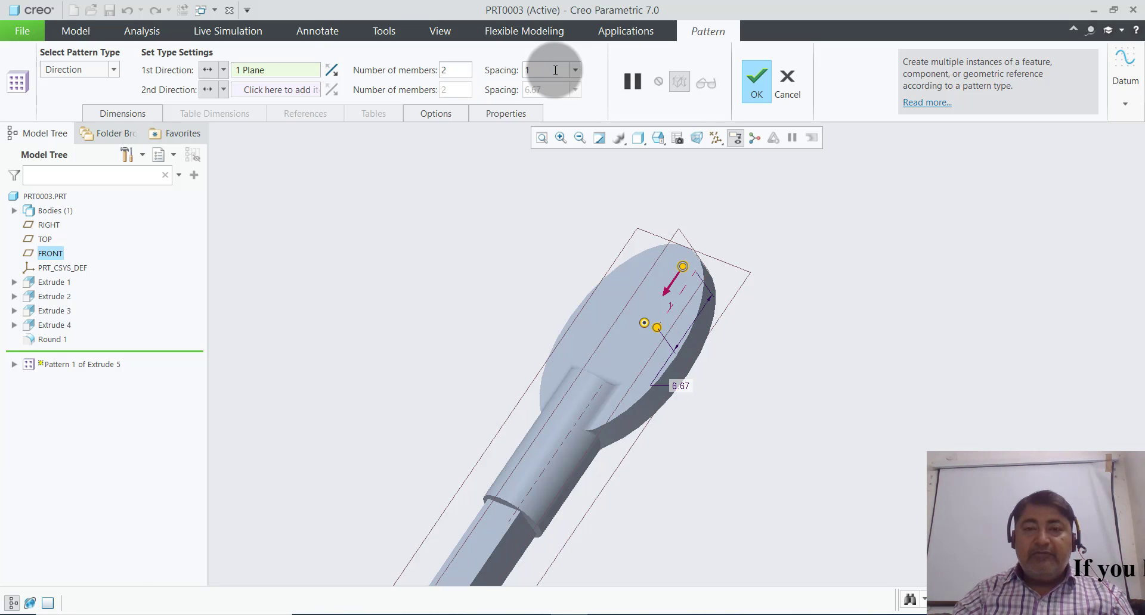
key("Return")
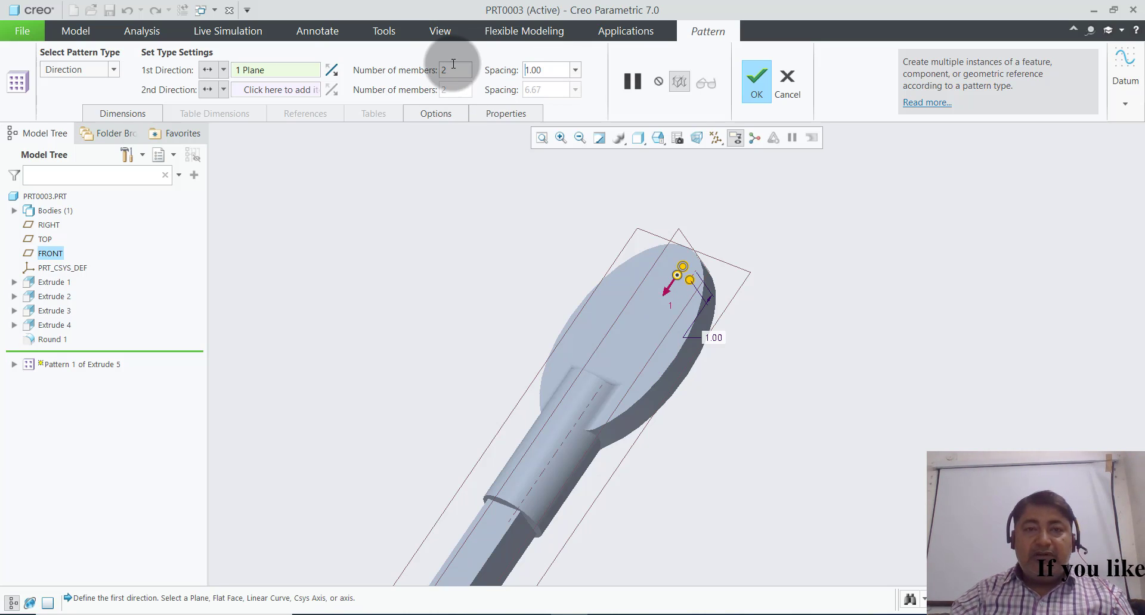
type("7")
key("Return")
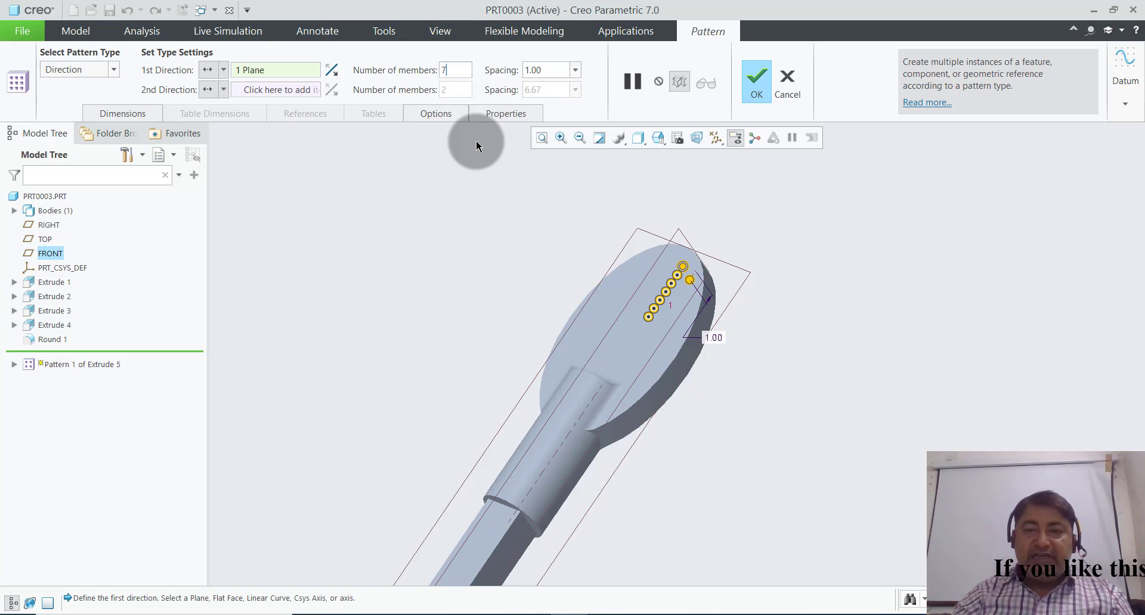
double_click(541, 69)
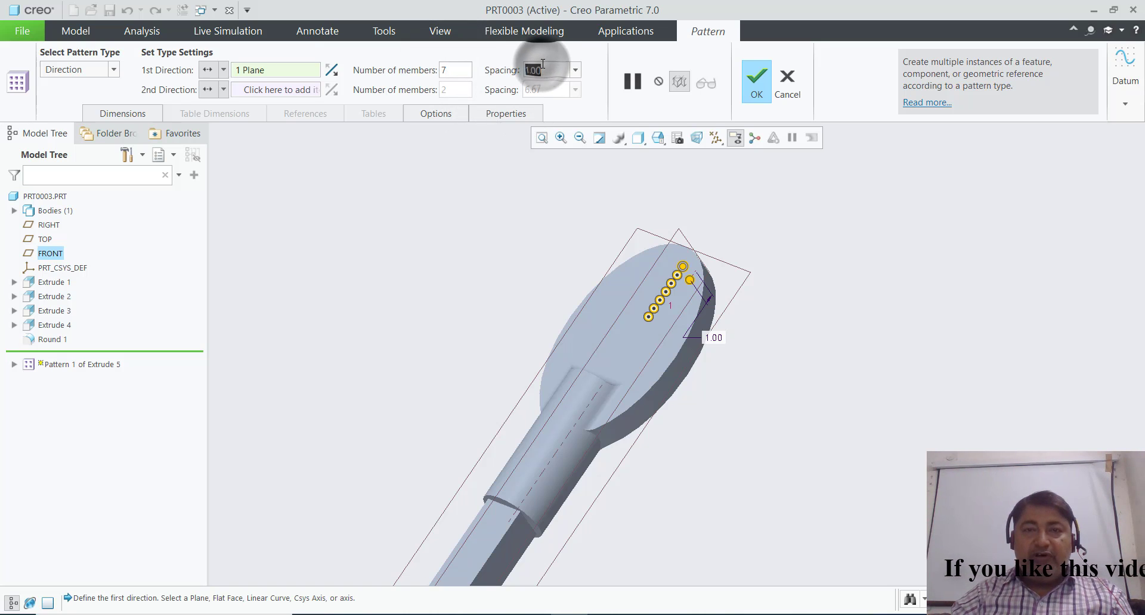
type("2")
key("Return")
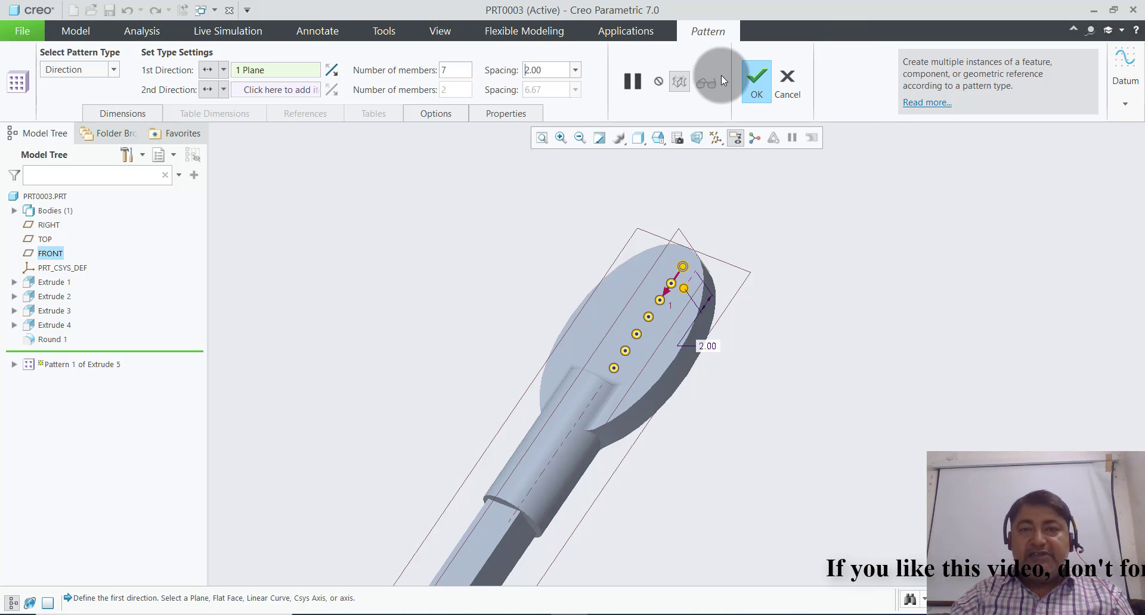
left_click(752, 89)
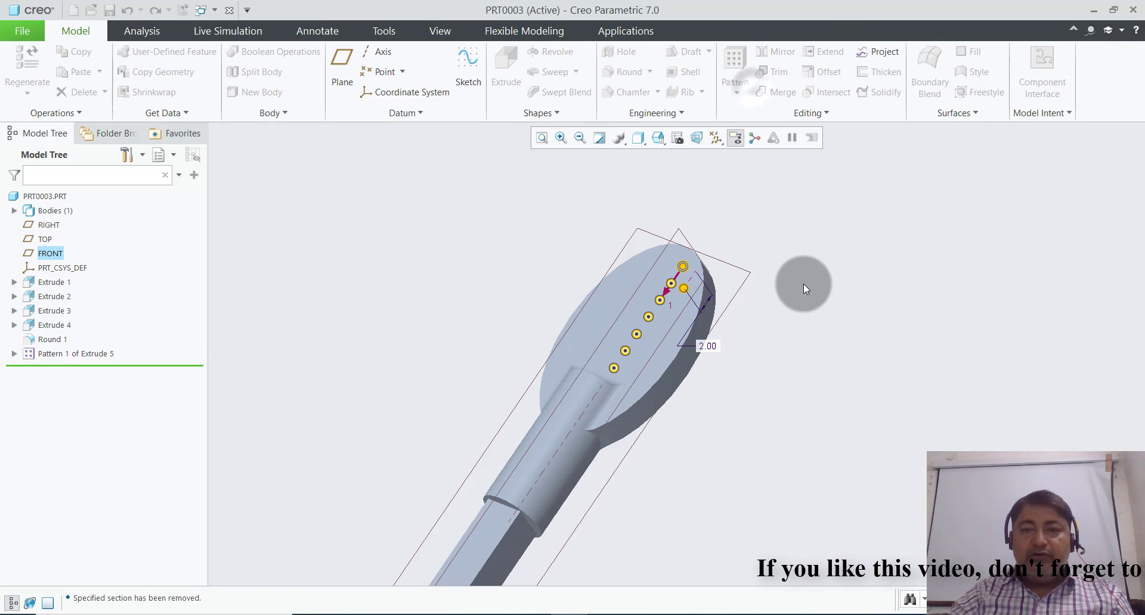
- Orbit the model to inspect the grooved head from a steep diagonal view
left_click(806, 258)
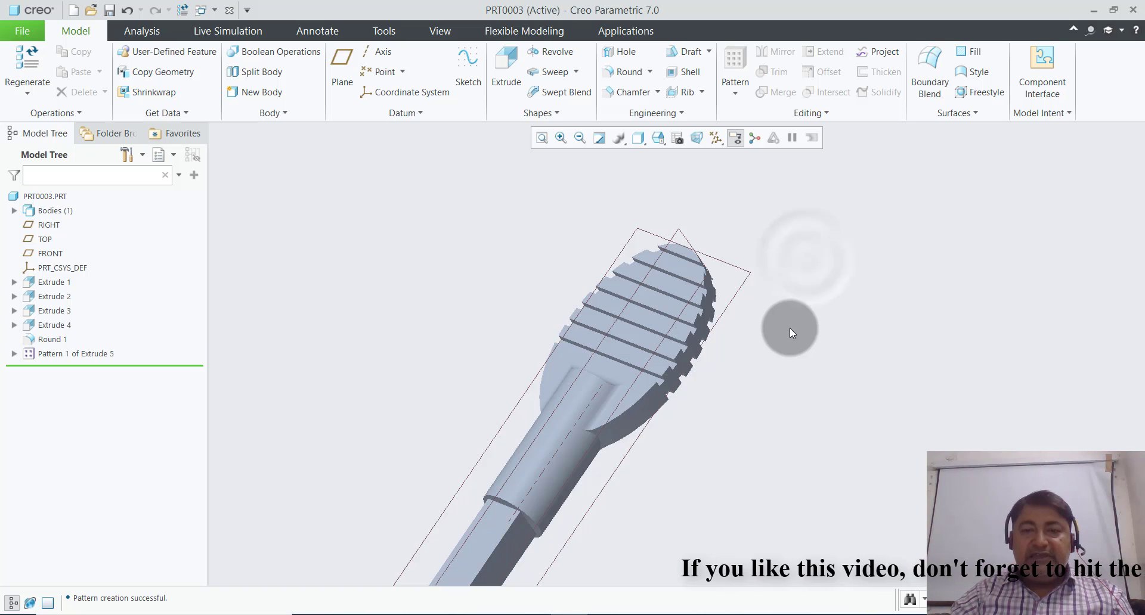
mouse_move(789, 328)
middle_mouse_down()
mouse_move(764, 334)
mouse_move(793, 327)
mouse_move(644, 225)
mouse_move(710, 378)
mouse_move(710, 339)
mouse_move(662, 324)
mouse_move(652, 424)
mouse_move(718, 250)
middle_mouse_up()
scroll(717, 250, "up", 5)
scroll(772, 396, "down", 5)
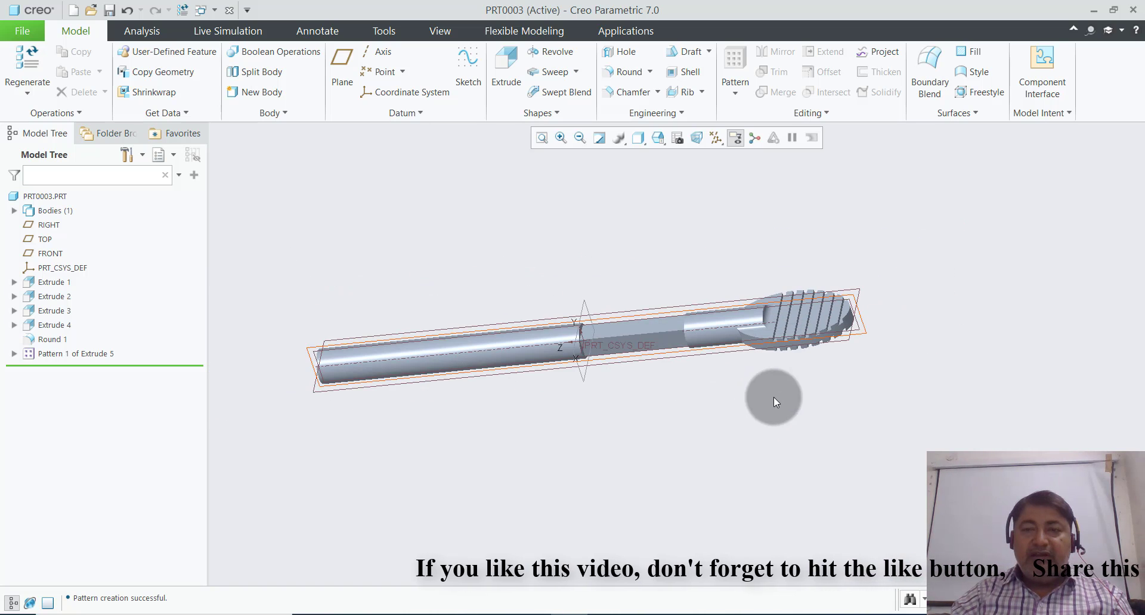
mouse_move(772, 396)
middle_mouse_down()
mouse_move(811, 403)
mouse_move(789, 385)
middle_mouse_up()
scroll(786, 353, "up", 4)
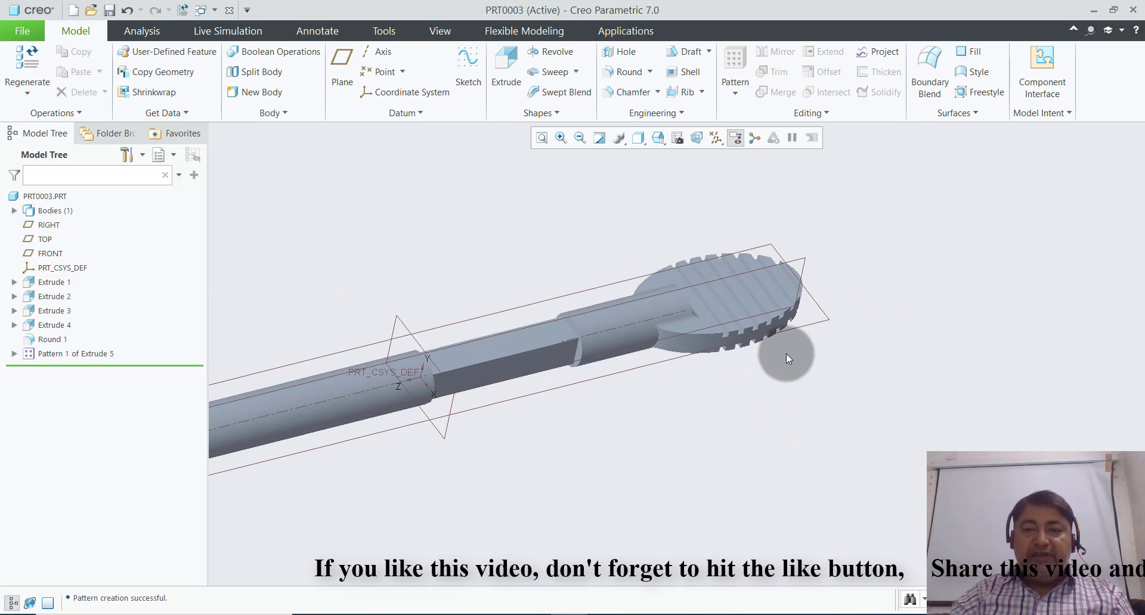
scroll(786, 353, "down", 6)
mouse_move(721, 365)
middle_mouse_down()
mouse_move(733, 338)
mouse_move(733, 350)
mouse_move(686, 286)
middle_mouse_up()
- Create Round 2 at 0.50 on the rod's end edge and the two circular step edges
left_click(627, 72)
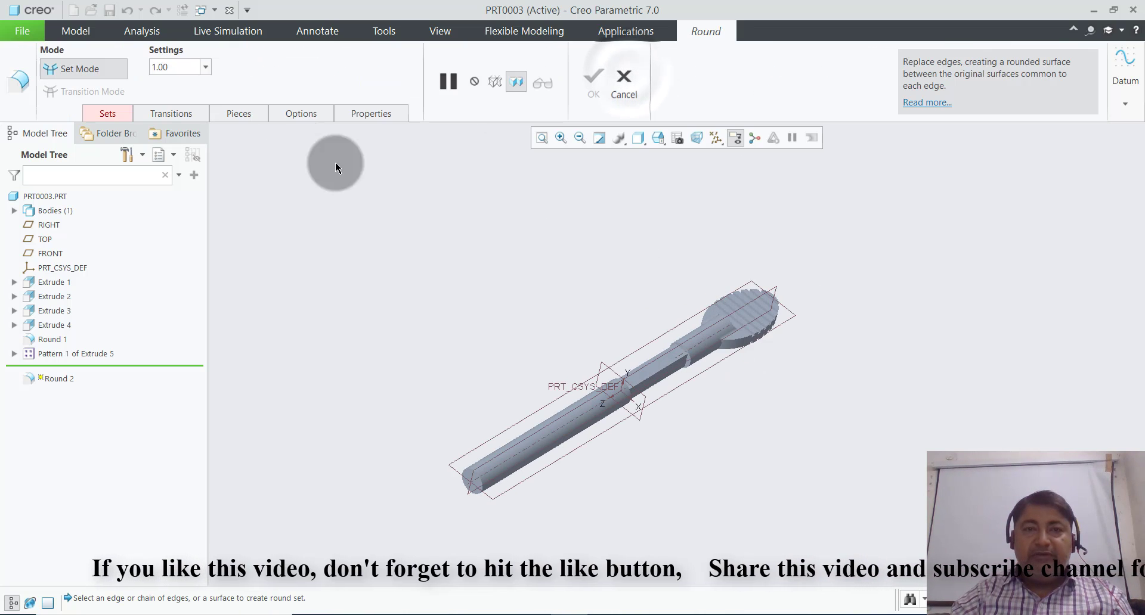
scroll(485, 488, "up", 3)
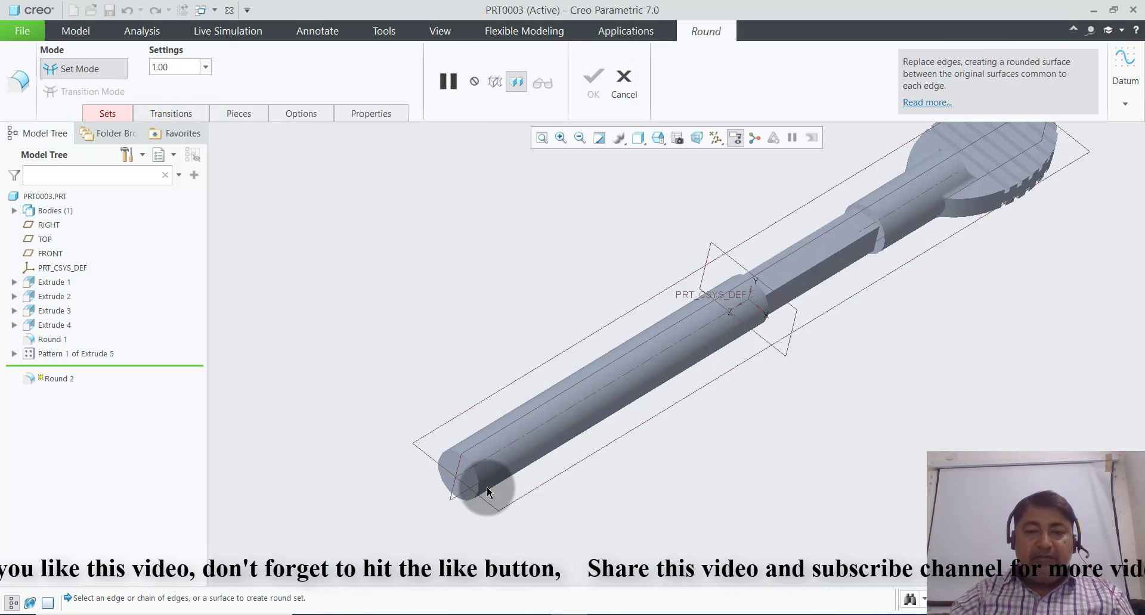
scroll(485, 488, "up", 2)
double_click(163, 66)
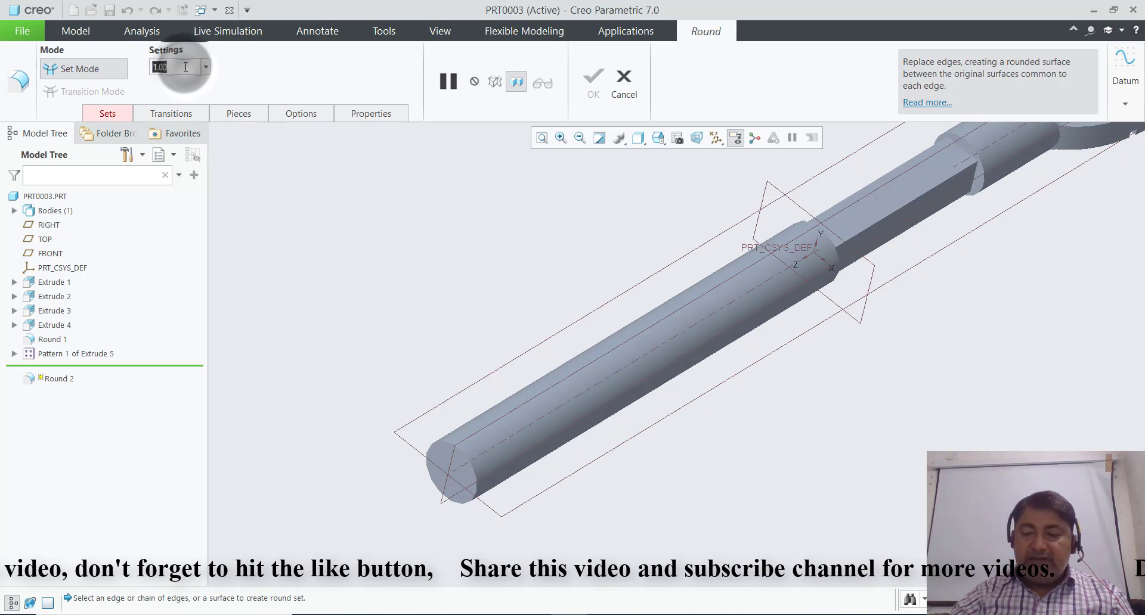
type("0.50")
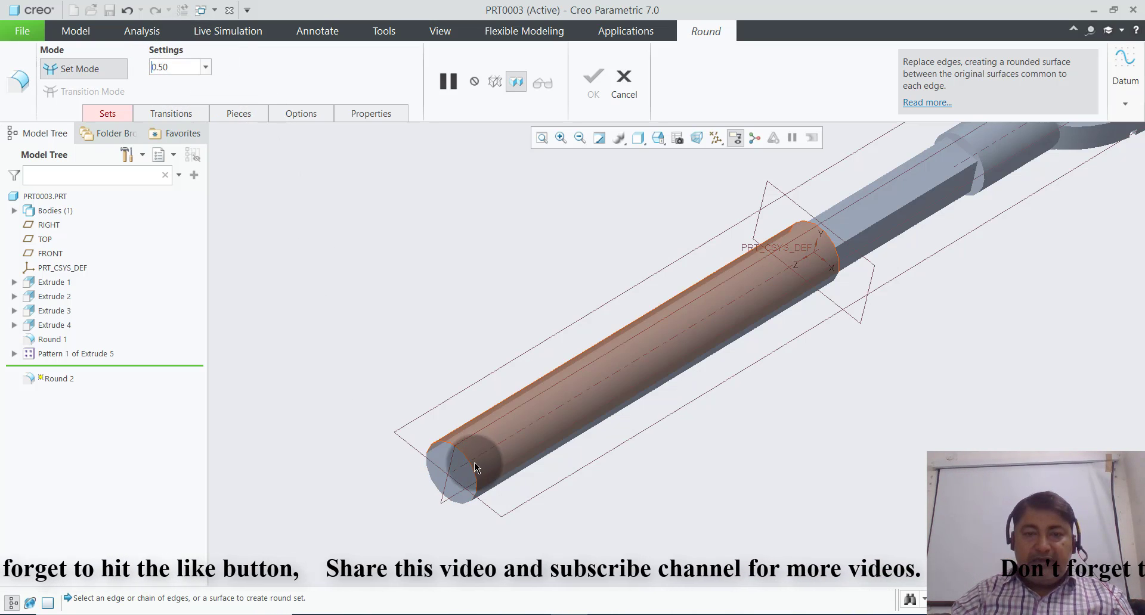
left_click(467, 461)
scroll(503, 538, "down", 3)
scroll(746, 429, "up", 4)
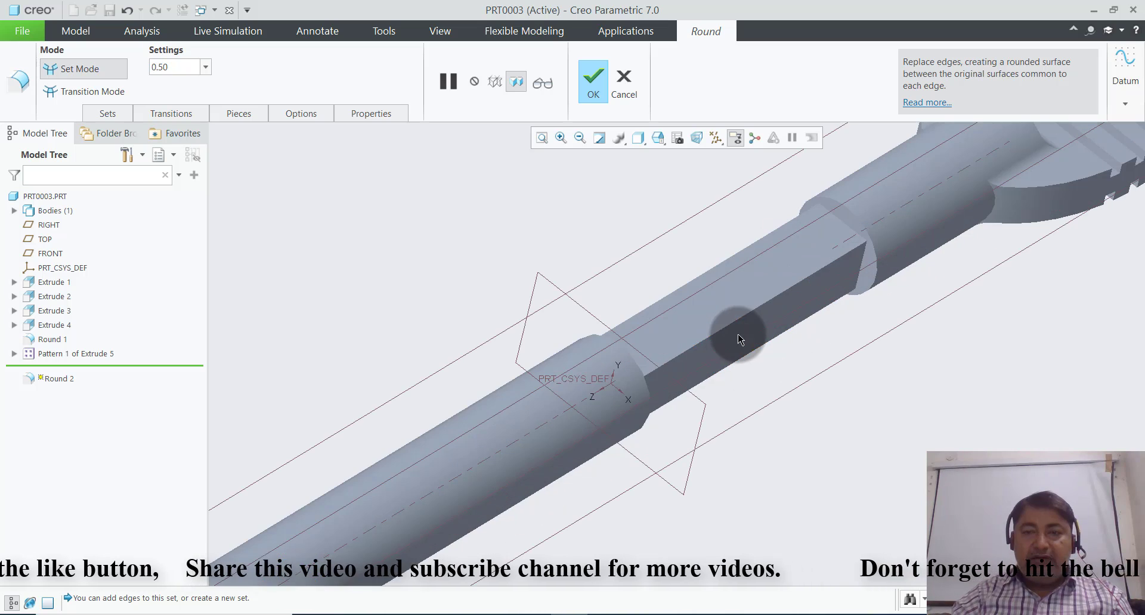
left_click(633, 357)
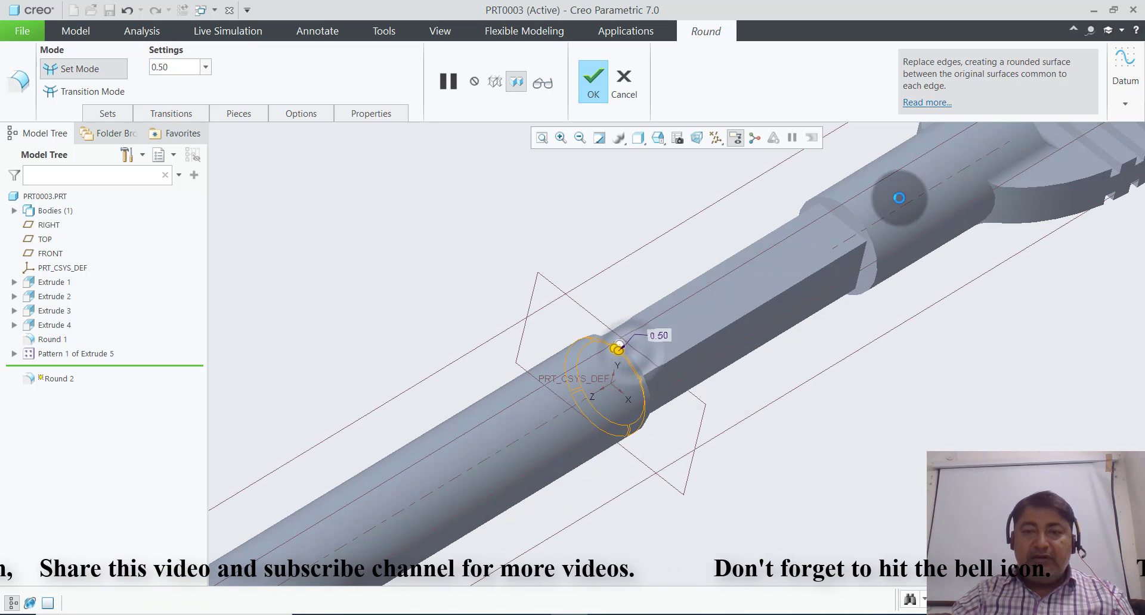
left_click(860, 223)
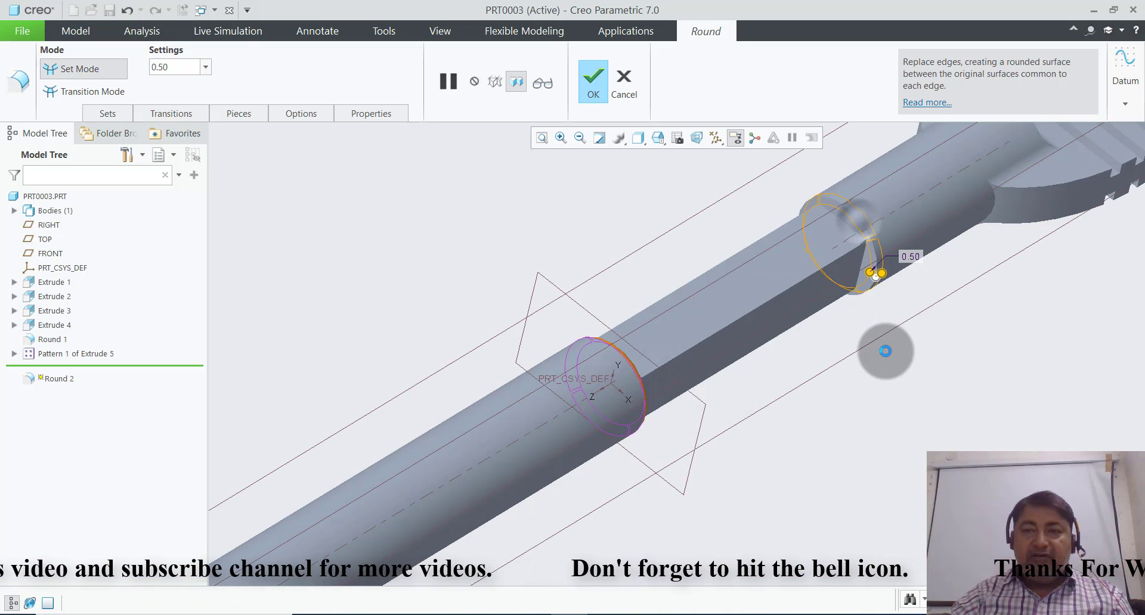
scroll(588, 284, "down", 1)
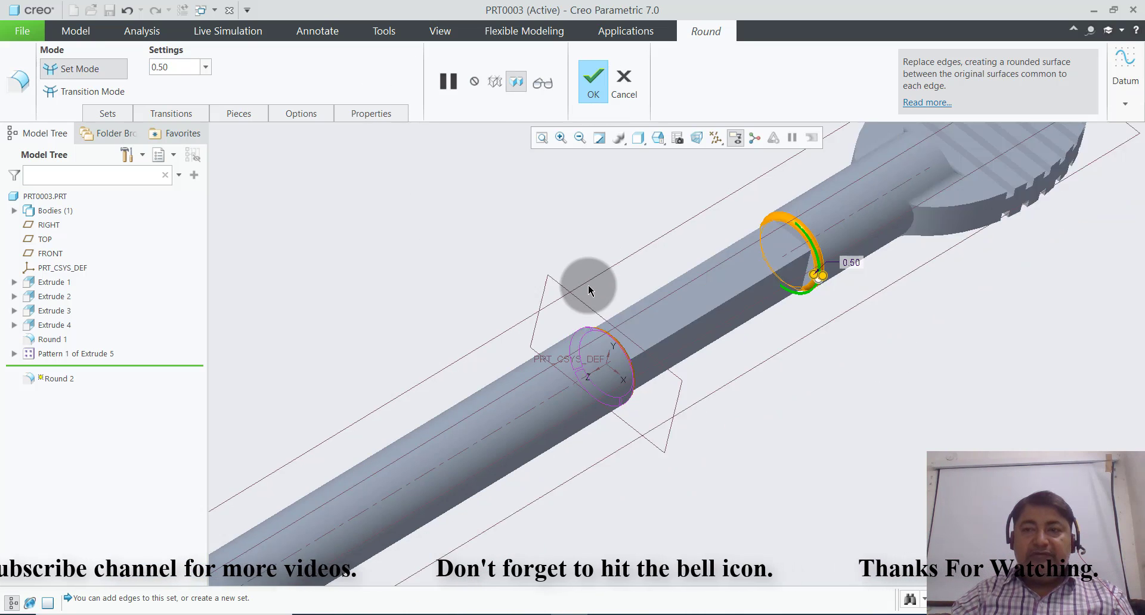
scroll(741, 191, "down", 2)
- Confirm the 0.50 rounds on the rod end and shaft step edges
left_click(593, 79)
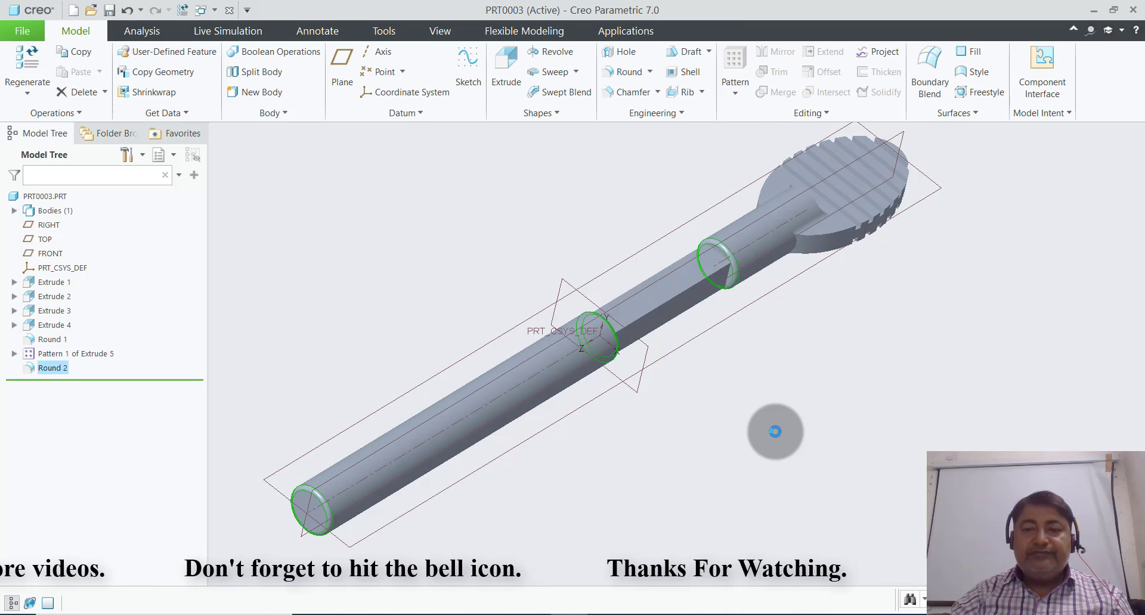
mouse_move(776, 421)
middle_mouse_down()
mouse_move(765, 423)
mouse_move(769, 506)
mouse_move(788, 511)
mouse_move(614, 344)
mouse_move(716, 416)
mouse_move(624, 351)
mouse_move(660, 296)
mouse_move(675, 330)
middle_mouse_up()
scroll(631, 387, "up", 3)
scroll(631, 387, "down", 2)
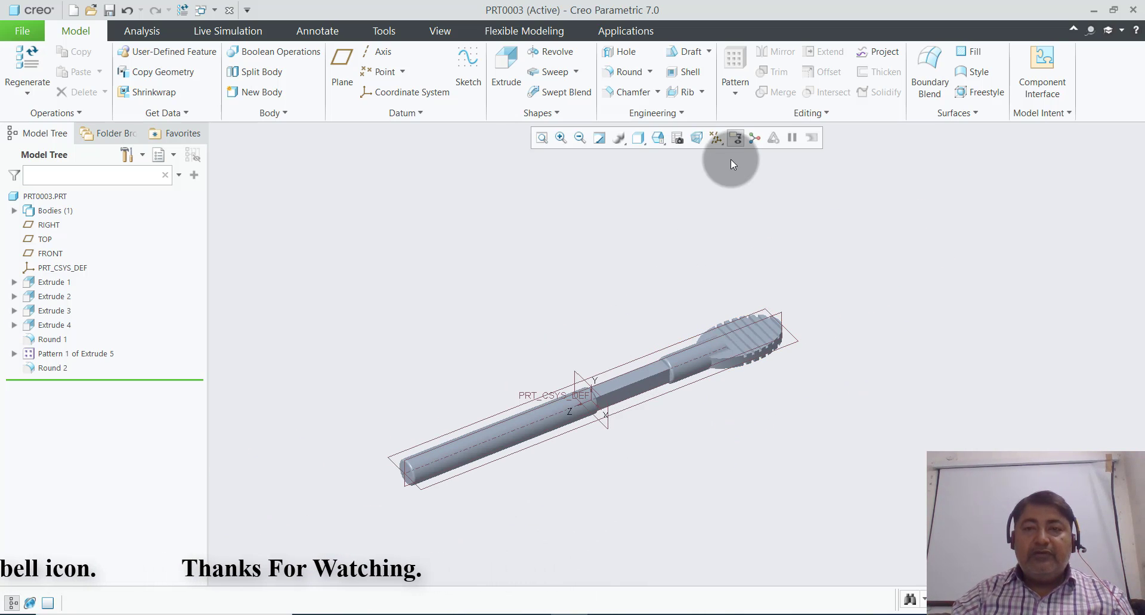
- Hide all datums, then show and hide the spin center while orbiting the handle
left_click(714, 139)
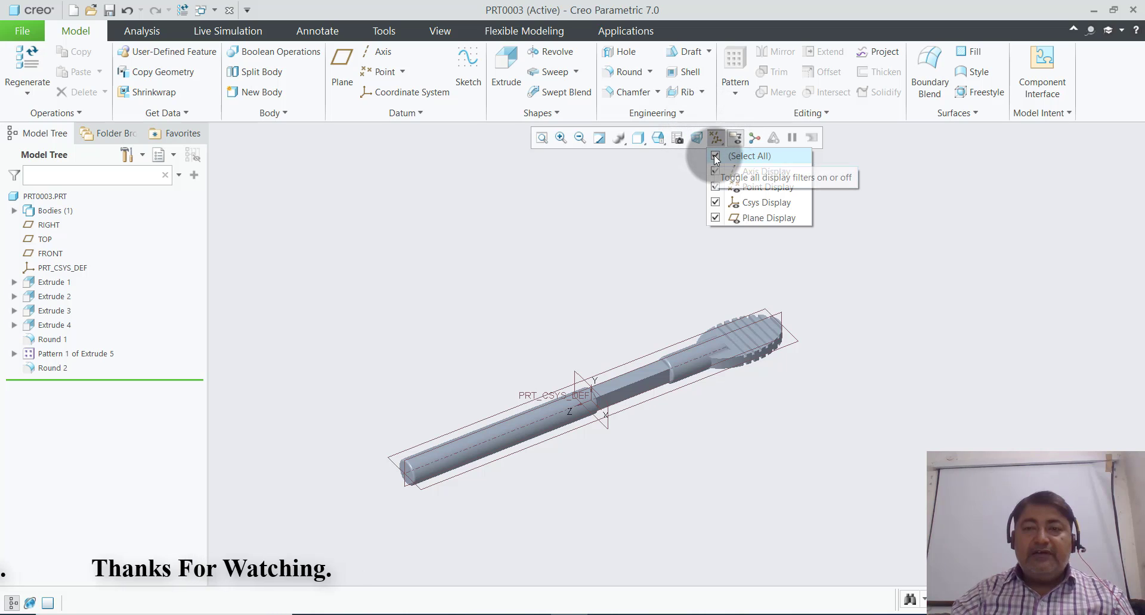
left_click(715, 157)
left_click(671, 256)
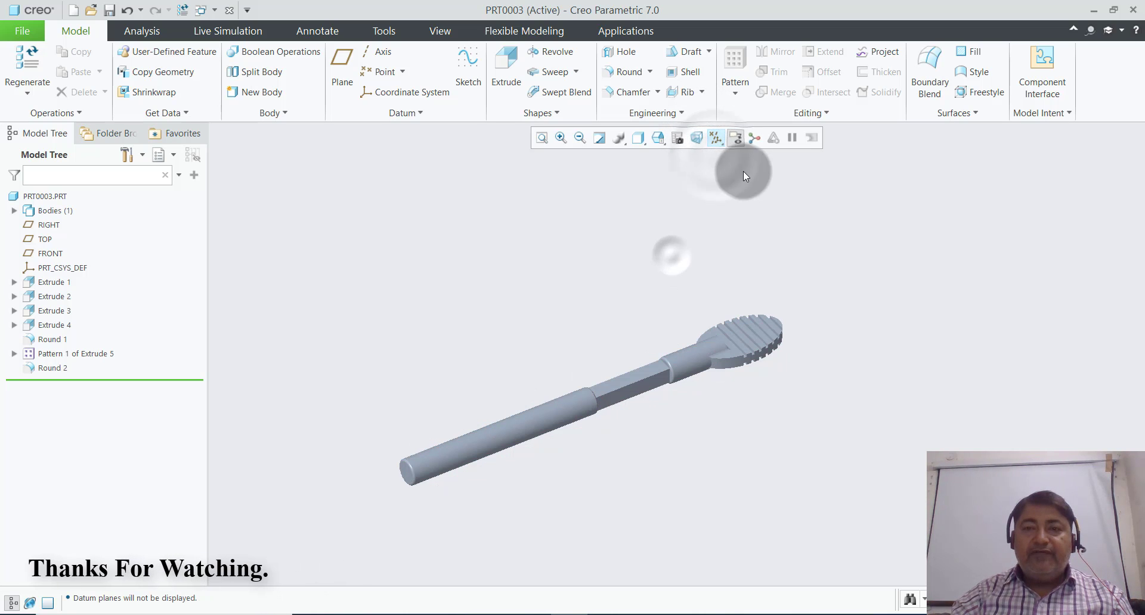
left_click(752, 139)
middle_click_drag(646, 287, 665, 205)
scroll(605, 427, "up", 2)
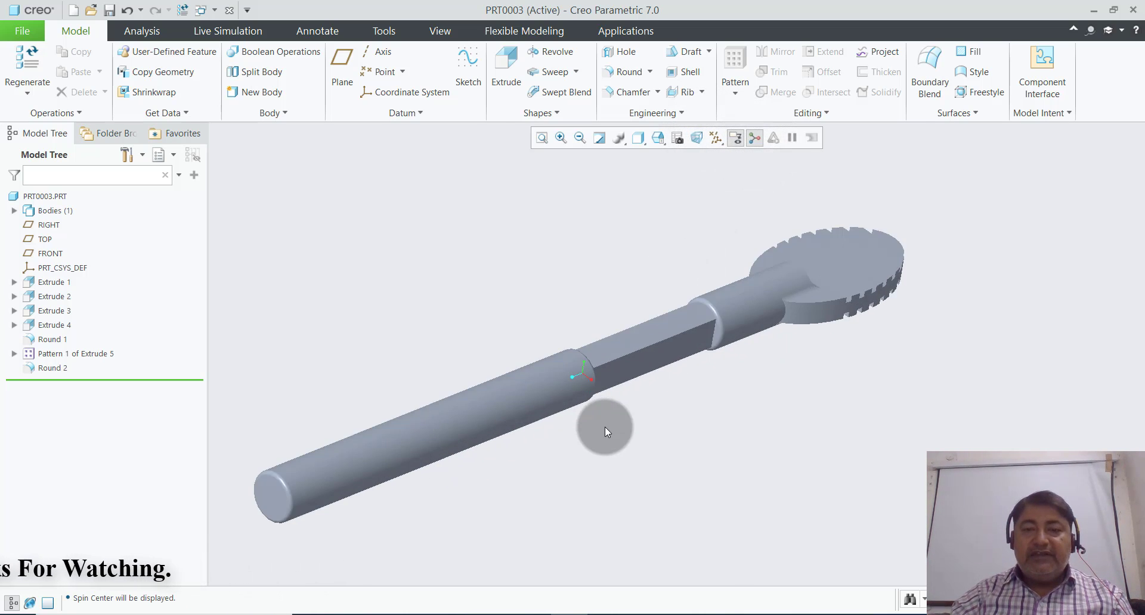
scroll(604, 426, "up", 2)
left_click(753, 139)
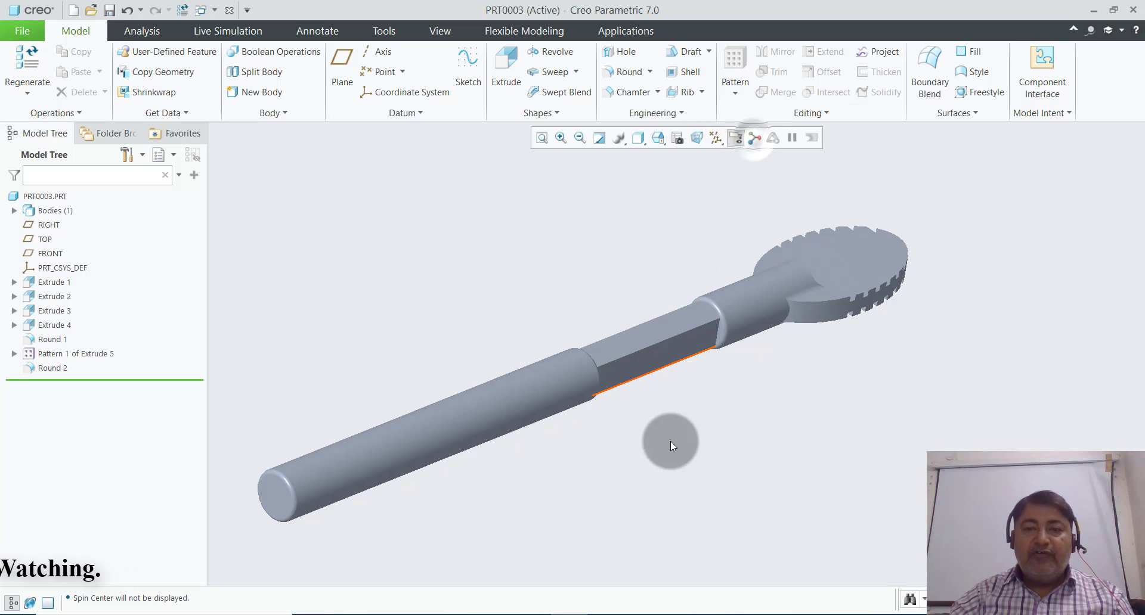
scroll(673, 429, "up", 2)
scroll(735, 395, "down", 3)
mouse_move(728, 394)
middle_mouse_down()
mouse_move(651, 467)
mouse_move(671, 482)
mouse_move(736, 455)
middle_mouse_up()
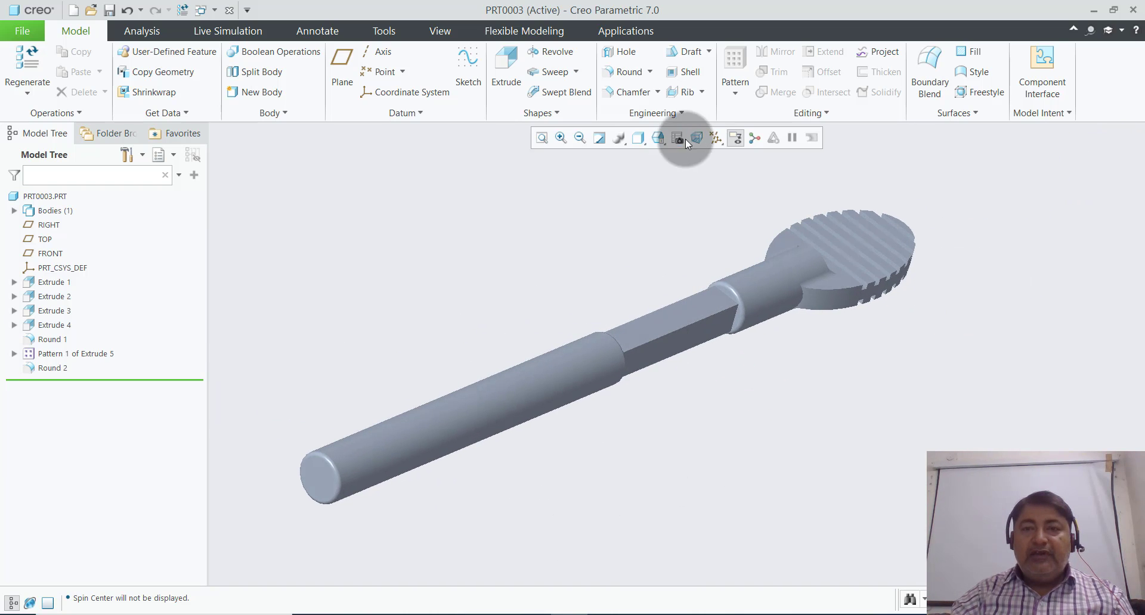
- Turn all datum planes, axes and coordinate systems back on
left_click(718, 141)
left_click(722, 157)
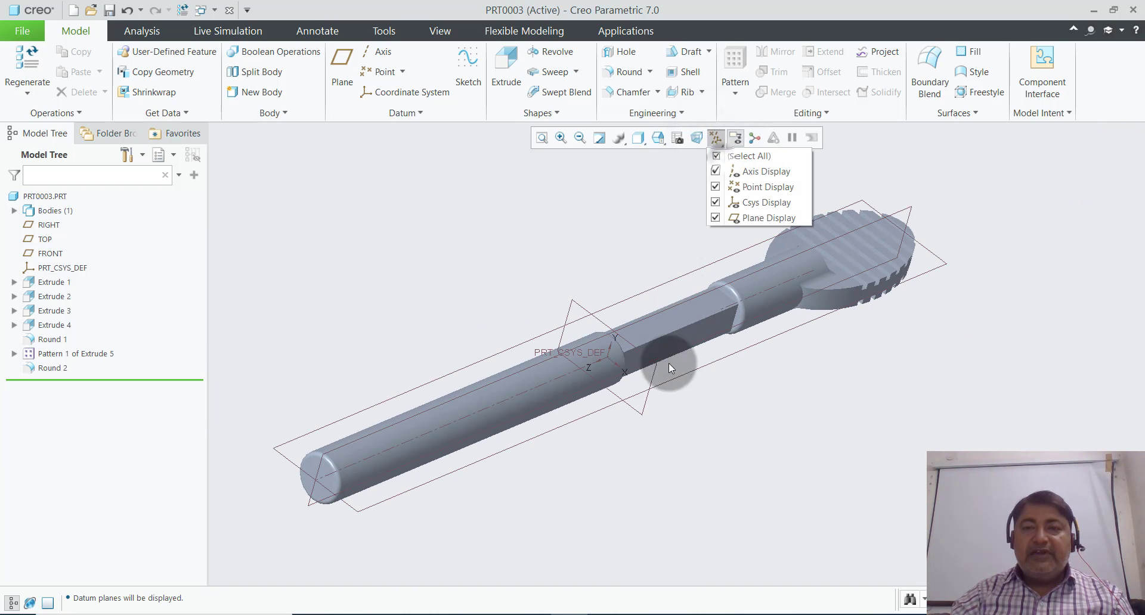
scroll(749, 385, "up", 2)
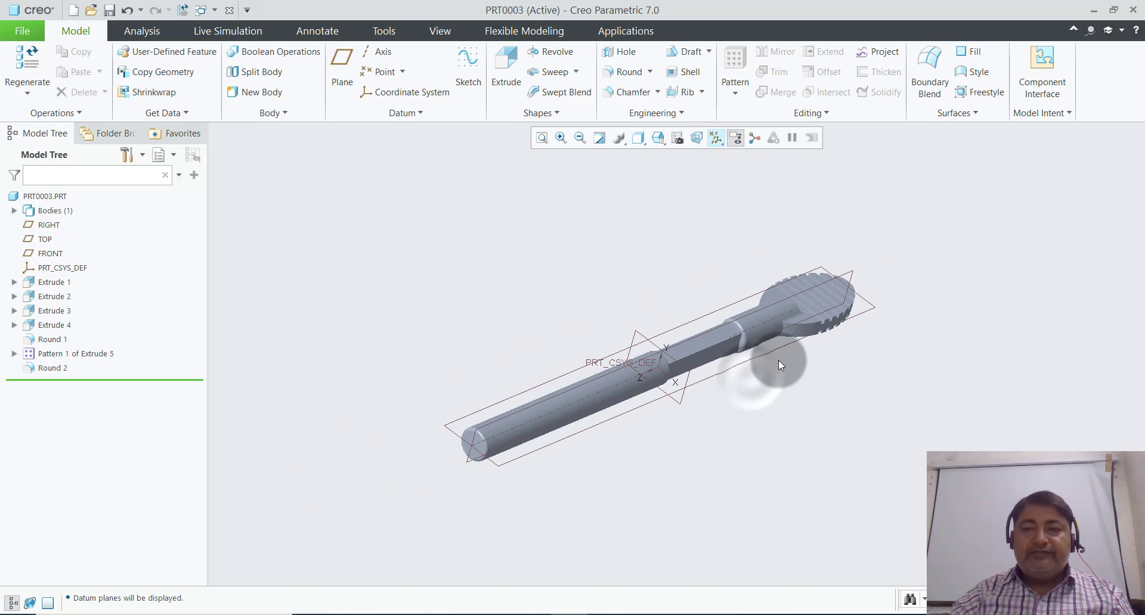
scroll(781, 387, "down", 3)
scroll(777, 396, "up", 3)
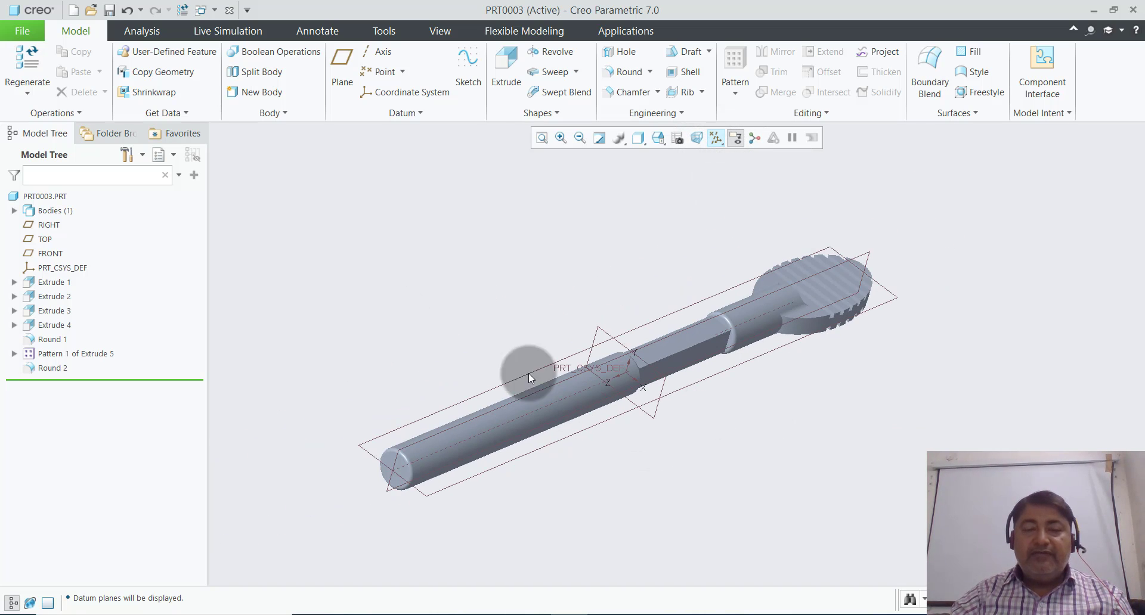
- Save a copy of the part named HANDLE1, then close the part
left_click(31, 31)
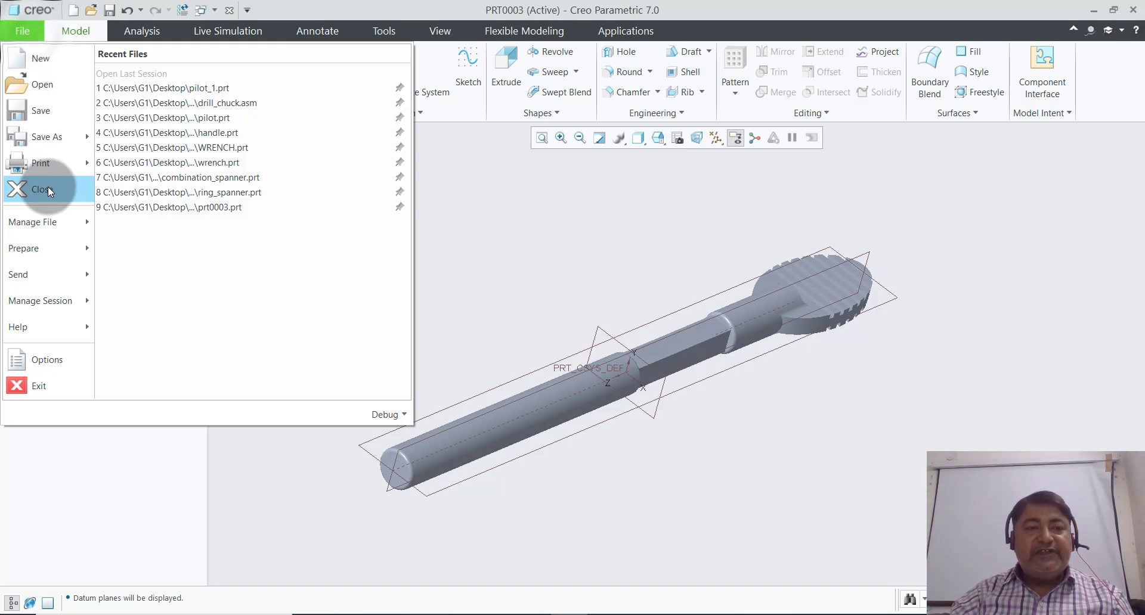
mouse_move(46, 137)
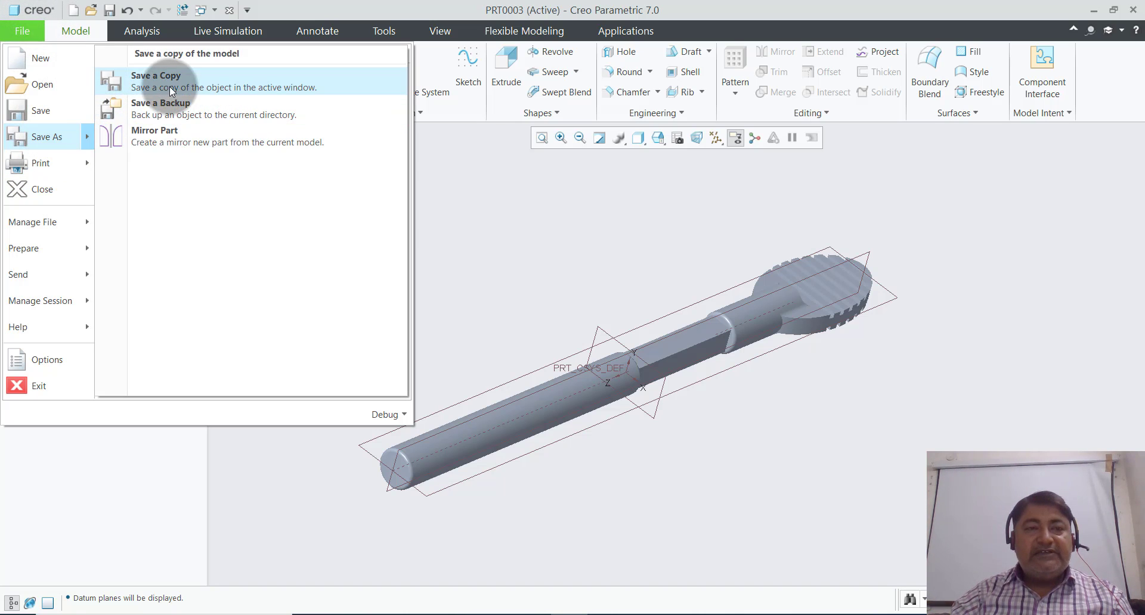
left_click(170, 87)
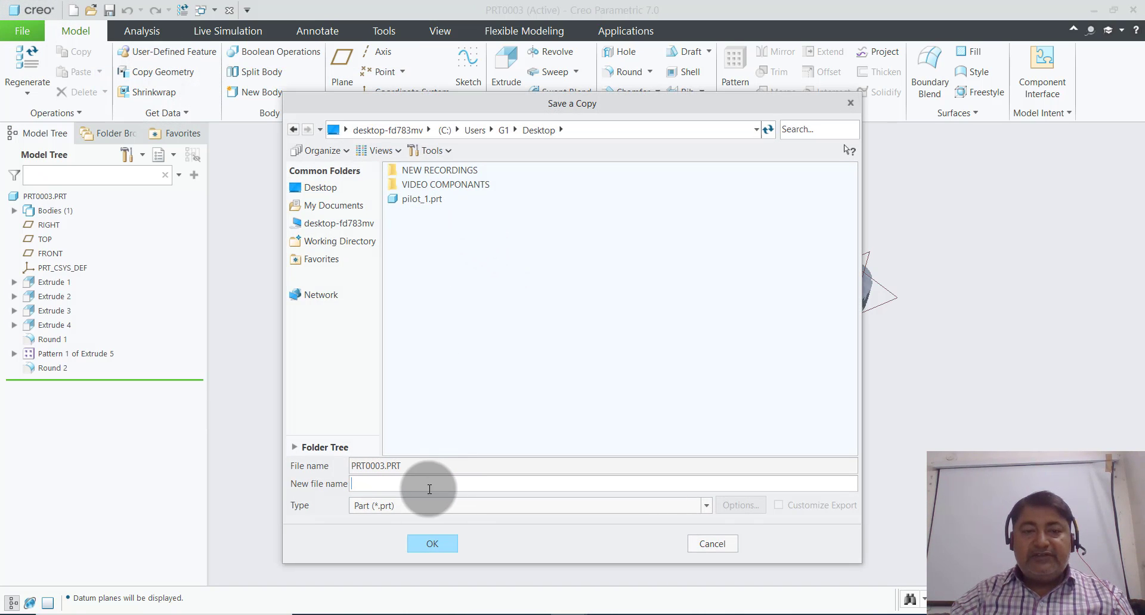
left_click(429, 486)
type("HANDLE1")
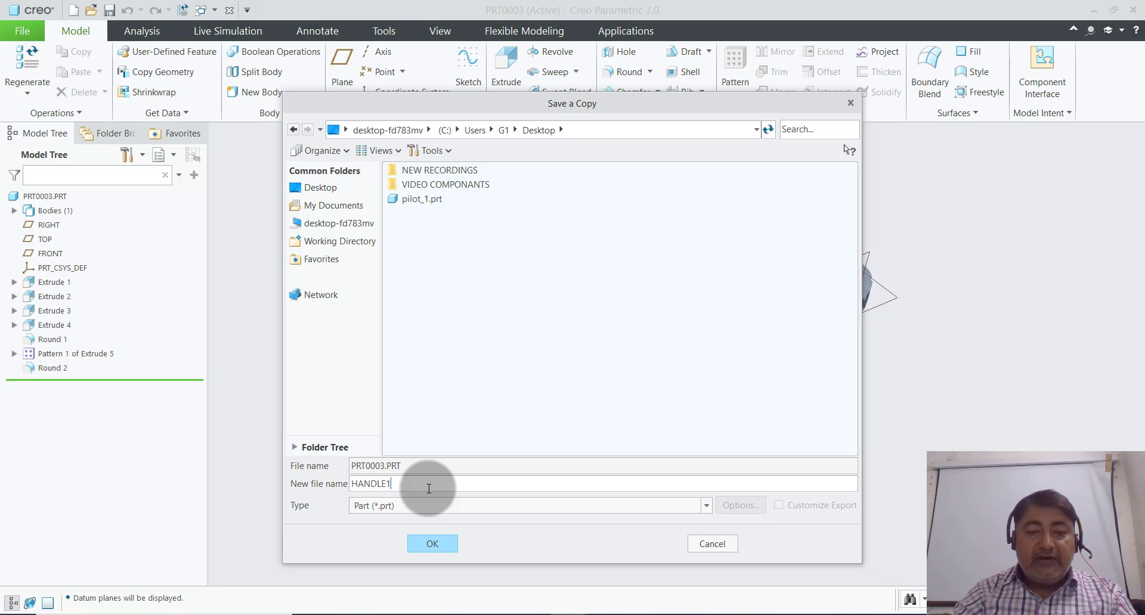
left_click(438, 544)
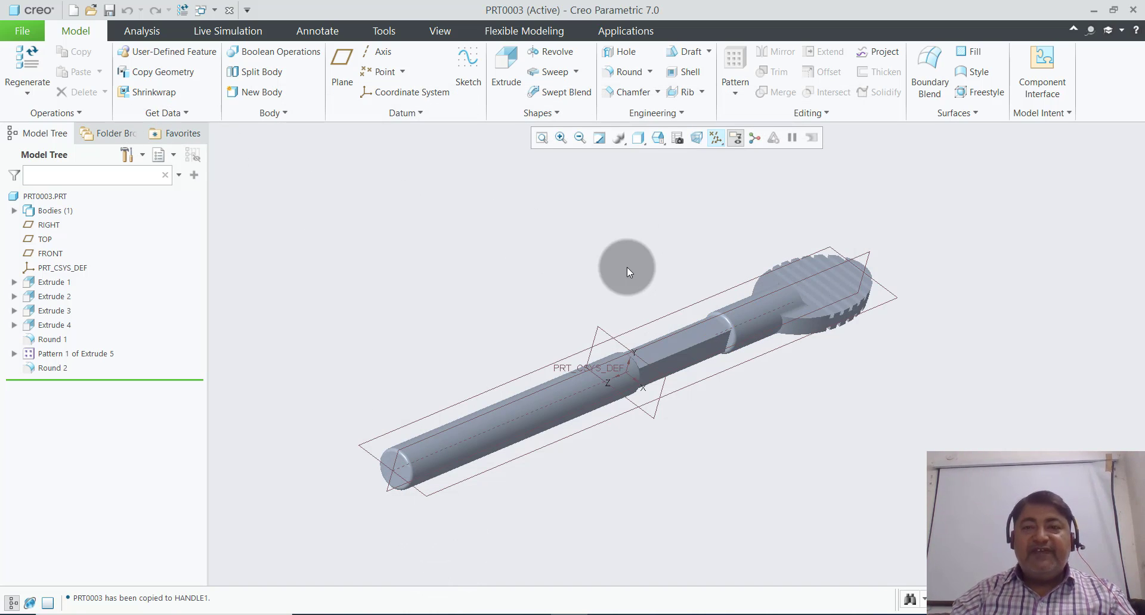
left_click(34, 34)
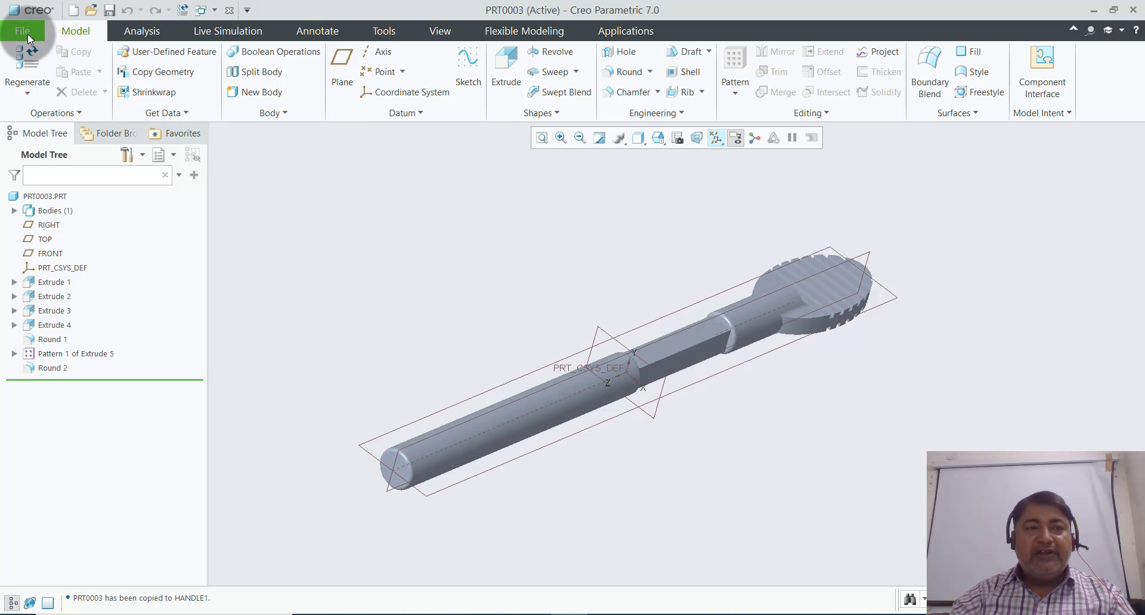
left_click(44, 186)
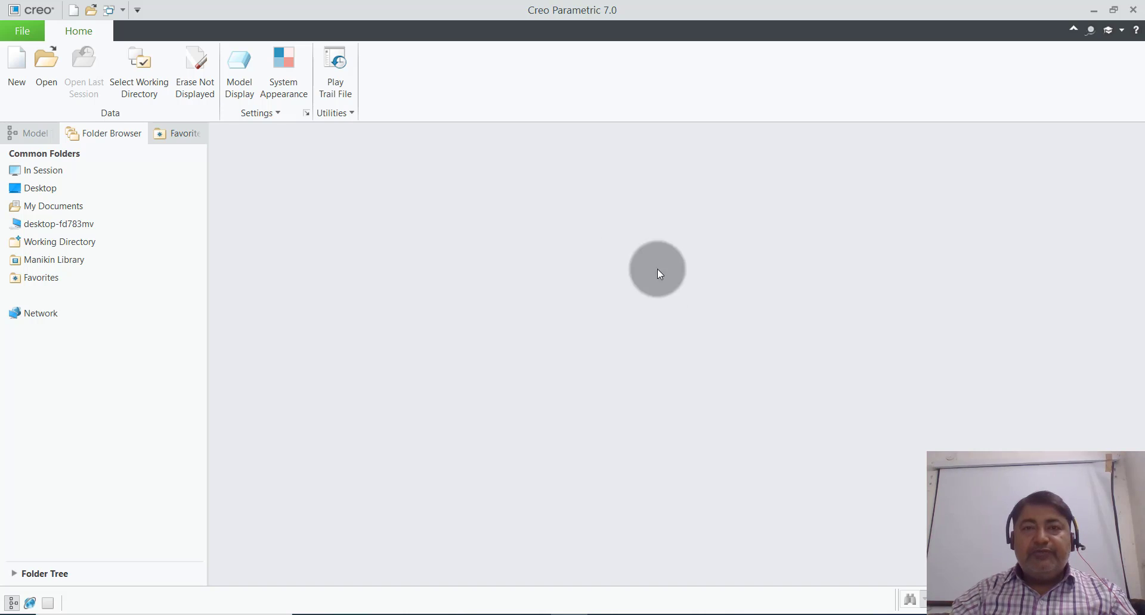
- Create Design assembly ASM0001 using the mmns_asm_design_abs template instead of the default
left_click(26, 83)
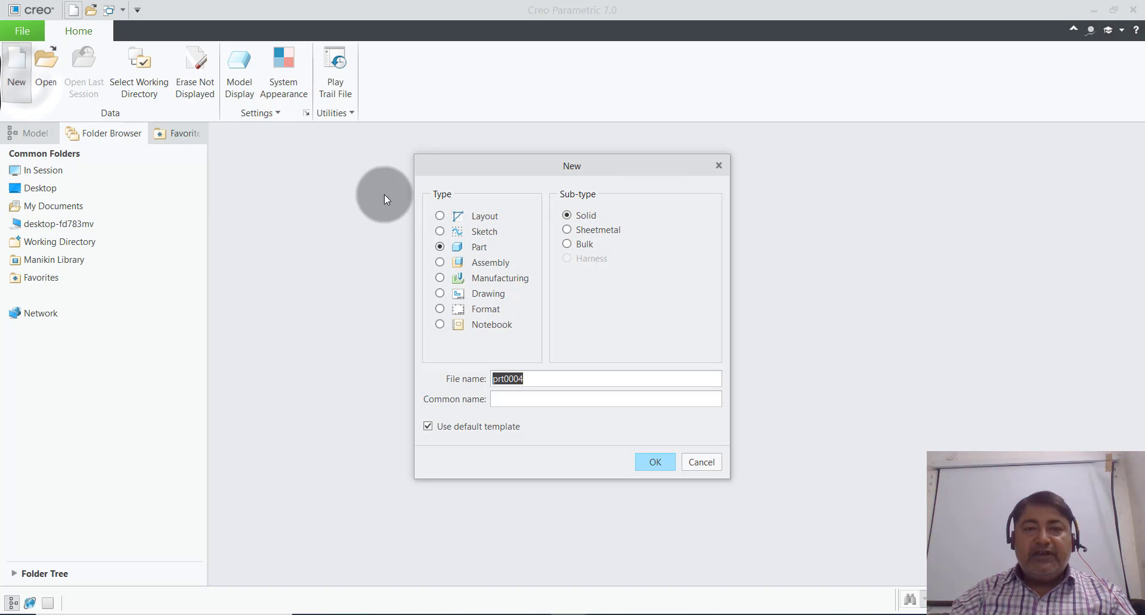
left_click(441, 262)
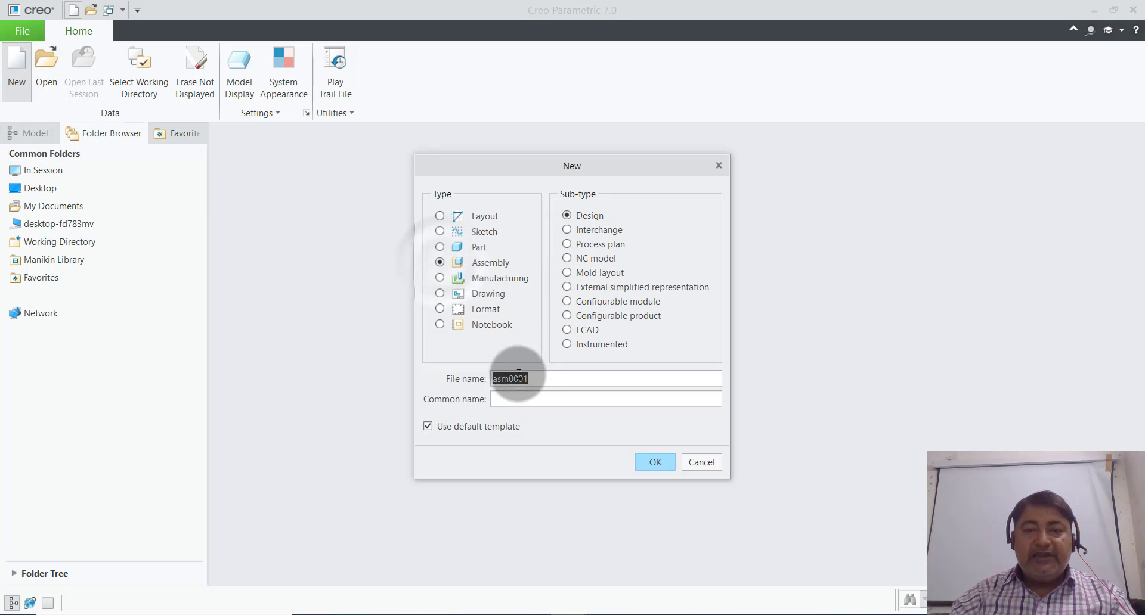
left_click(427, 427)
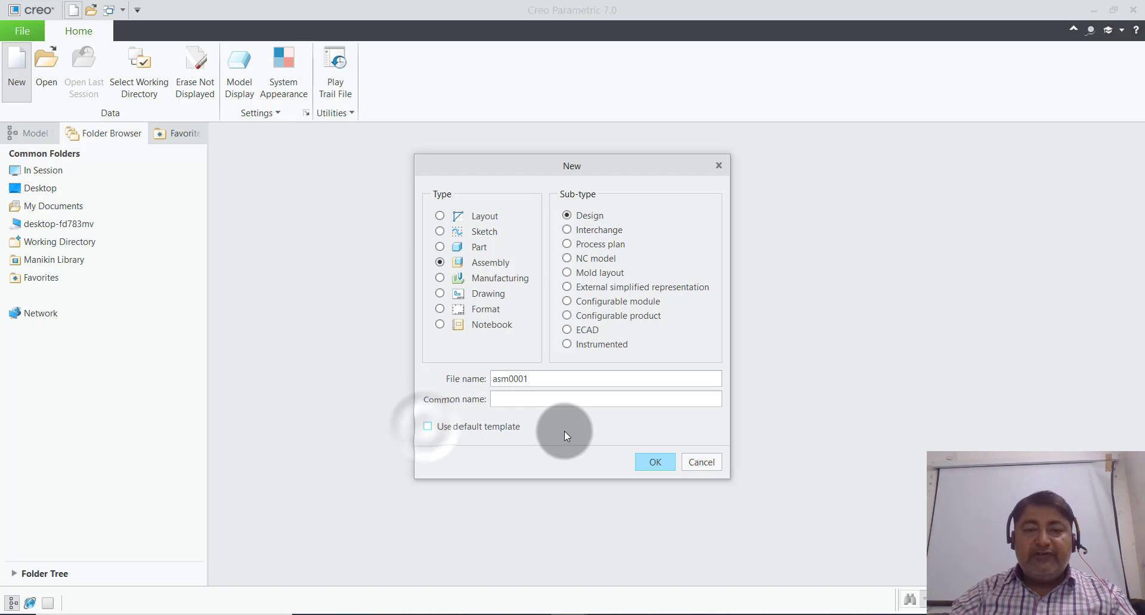
left_click(654, 462)
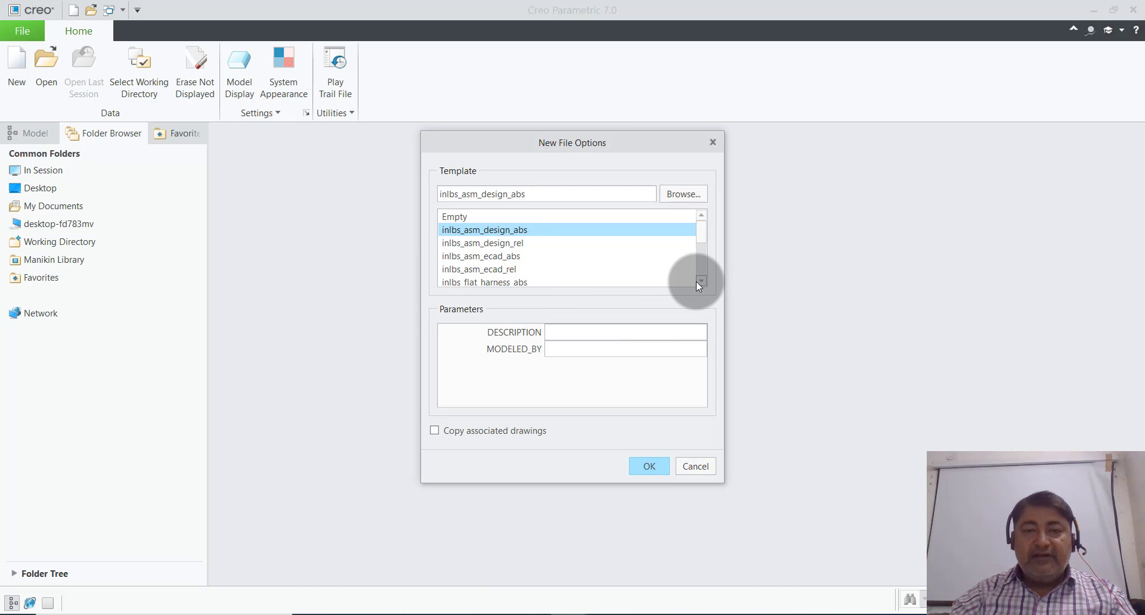
left_click(701, 281)
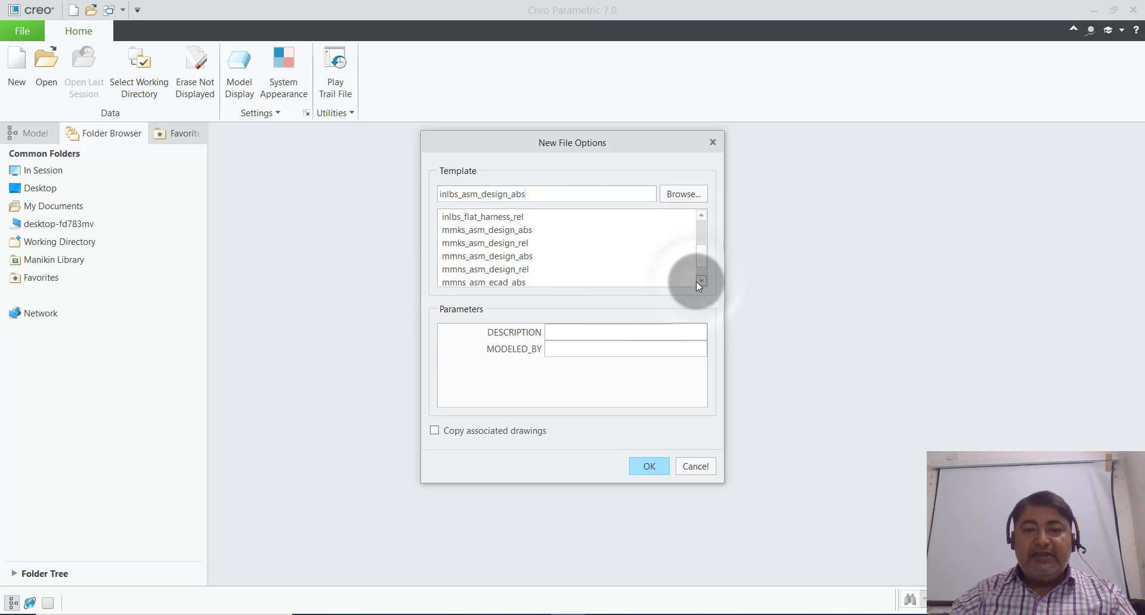
left_click(478, 256)
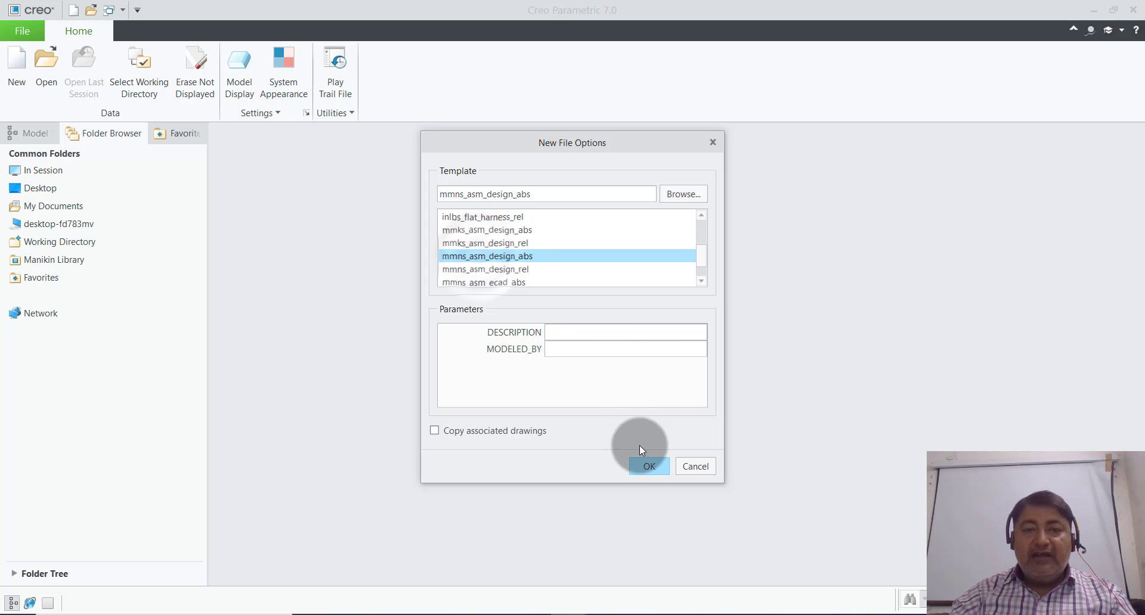
left_click(649, 467)
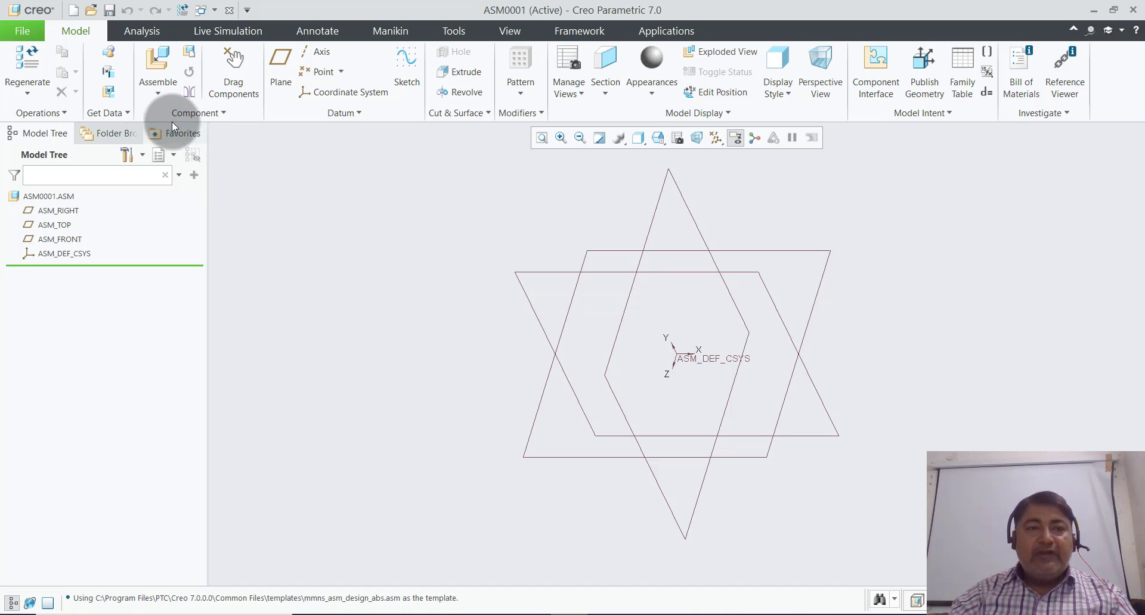
- Assemble pilot_1.prt into ASM0001 with a Default constraint
left_click(163, 96)
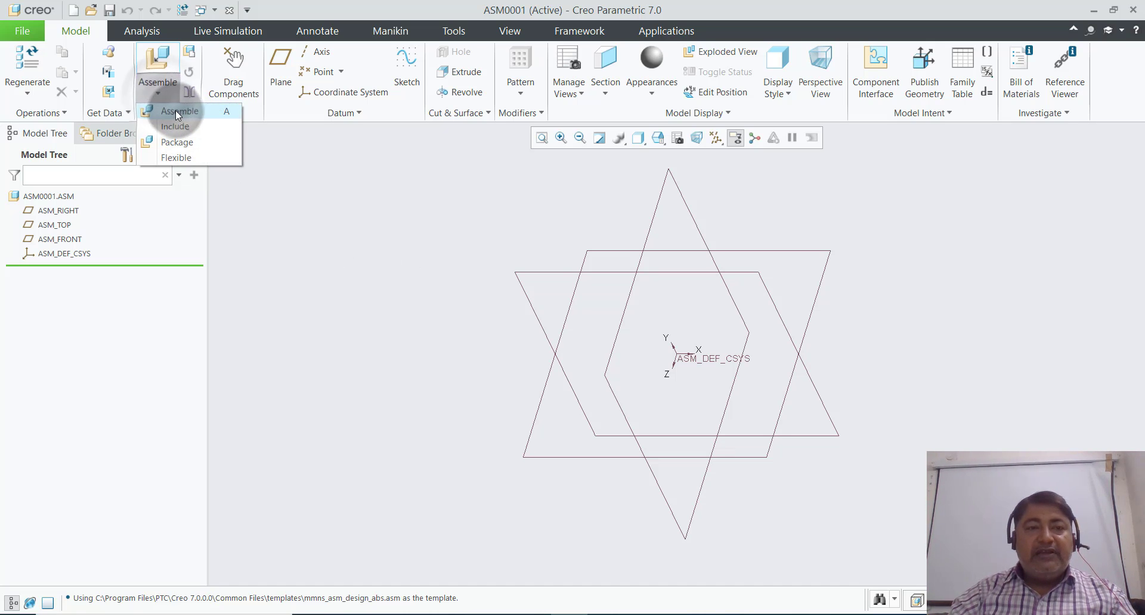
left_click(175, 110)
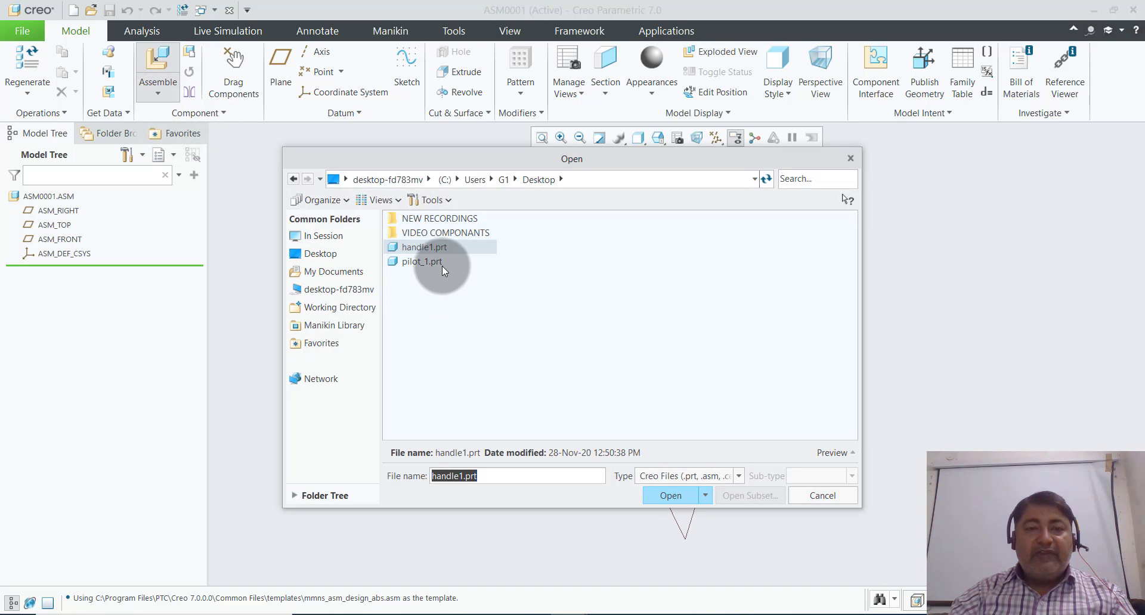
left_click(419, 263)
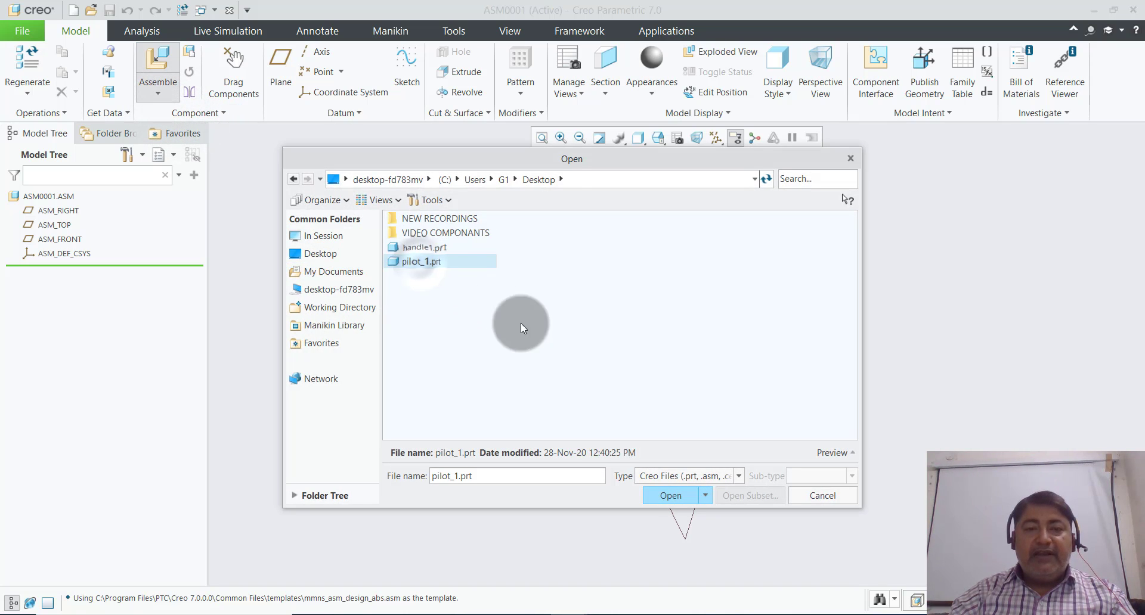
left_click(670, 497)
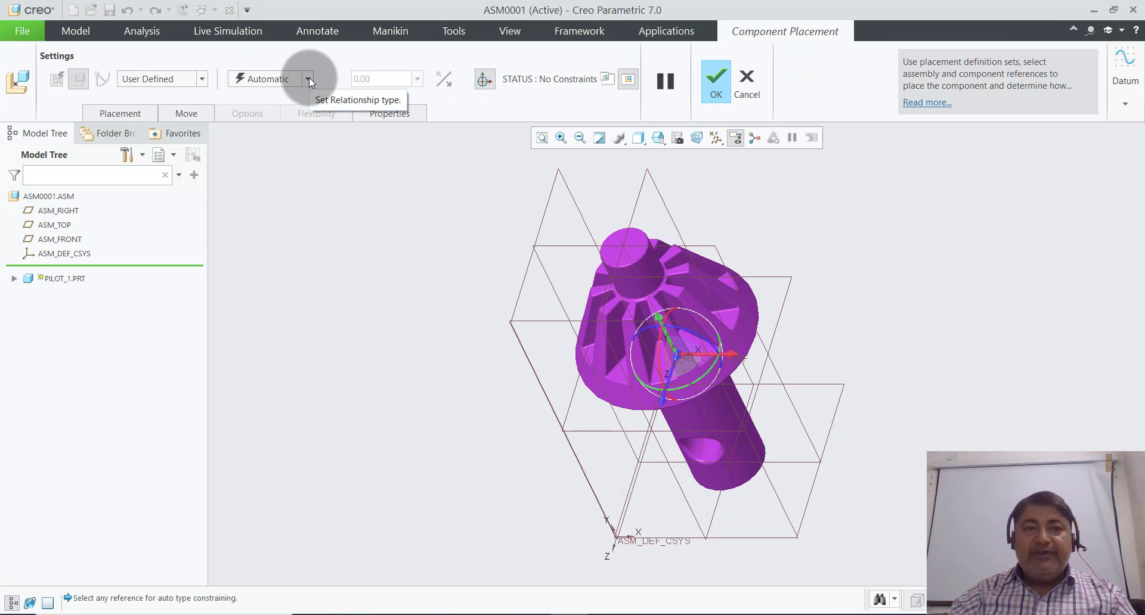
left_click(309, 79)
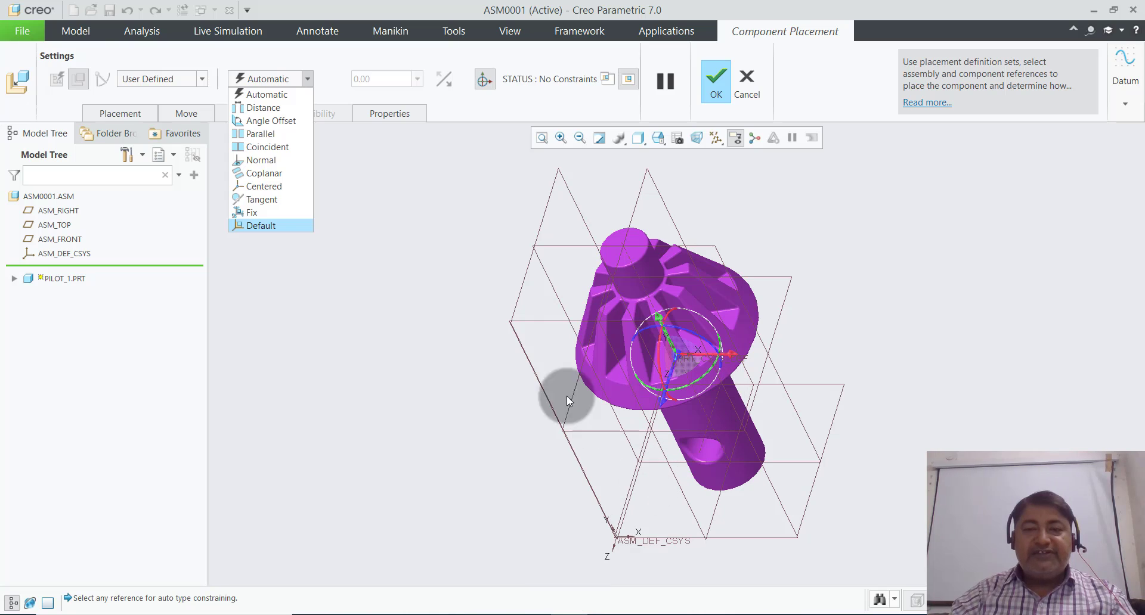
left_click(270, 227)
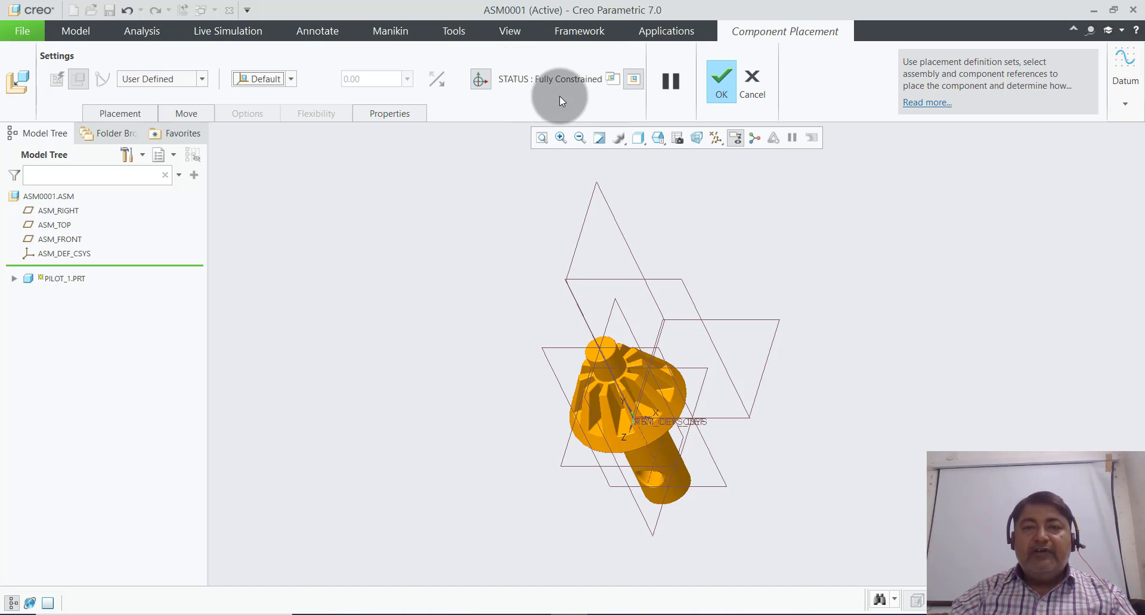
left_click(726, 91)
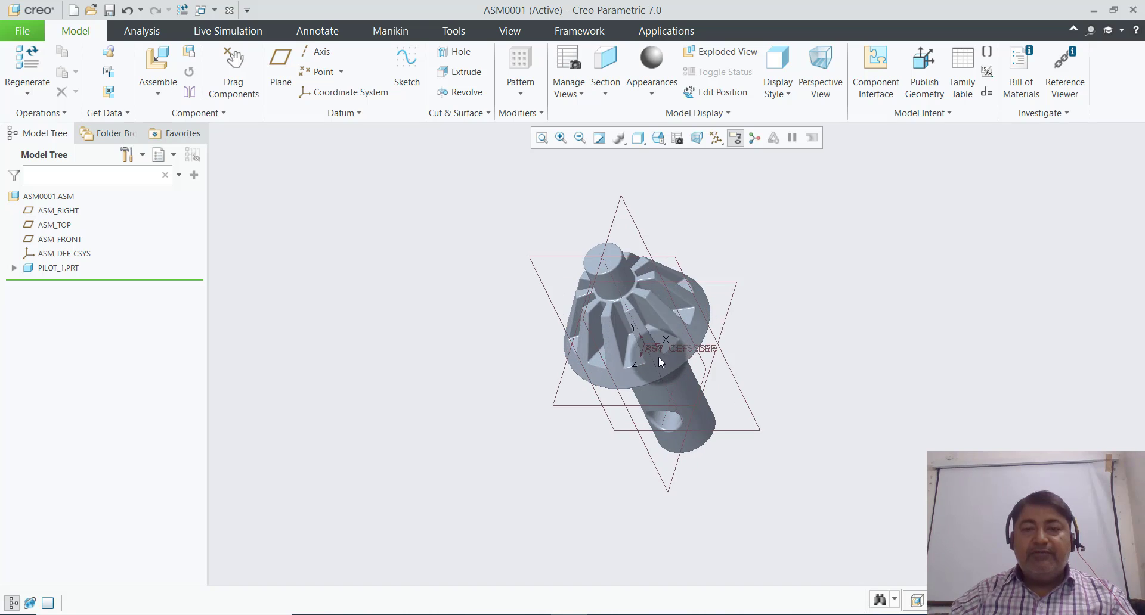
middle_click_drag(658, 356, 726, 330)
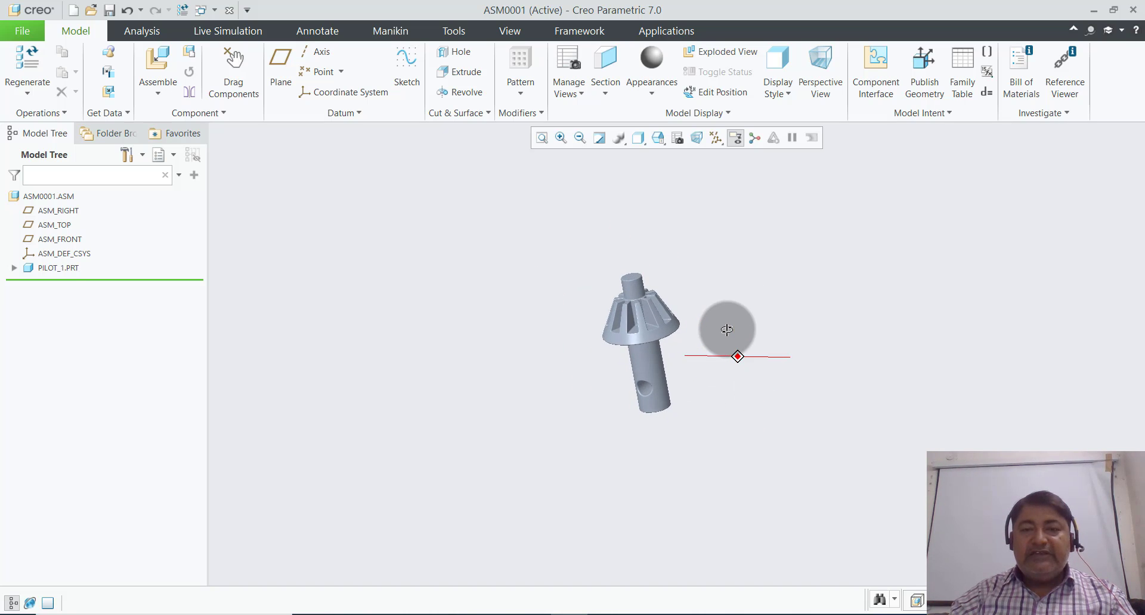
key("ctrl+d")
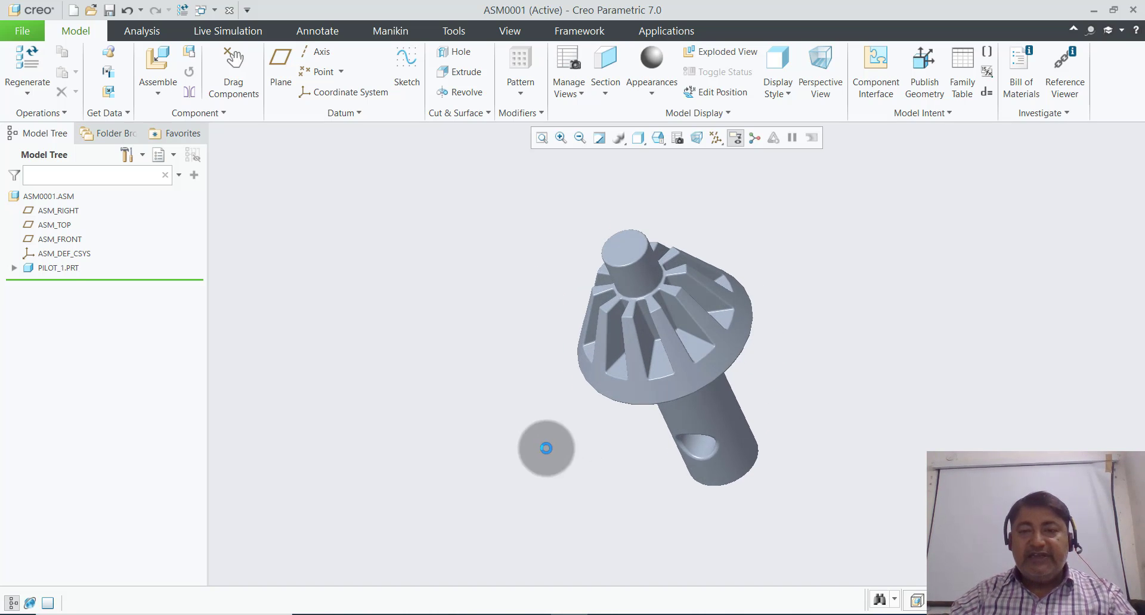
middle_click_drag(546, 448, 532, 443)
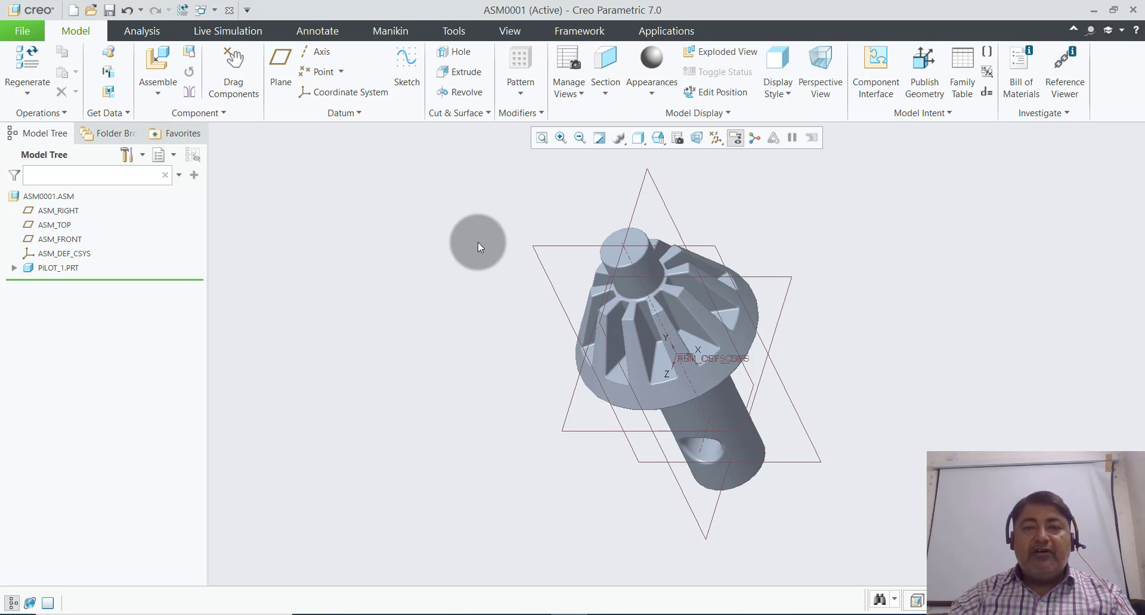
- Load handle1.prt into the assembly for placement
left_click(153, 97)
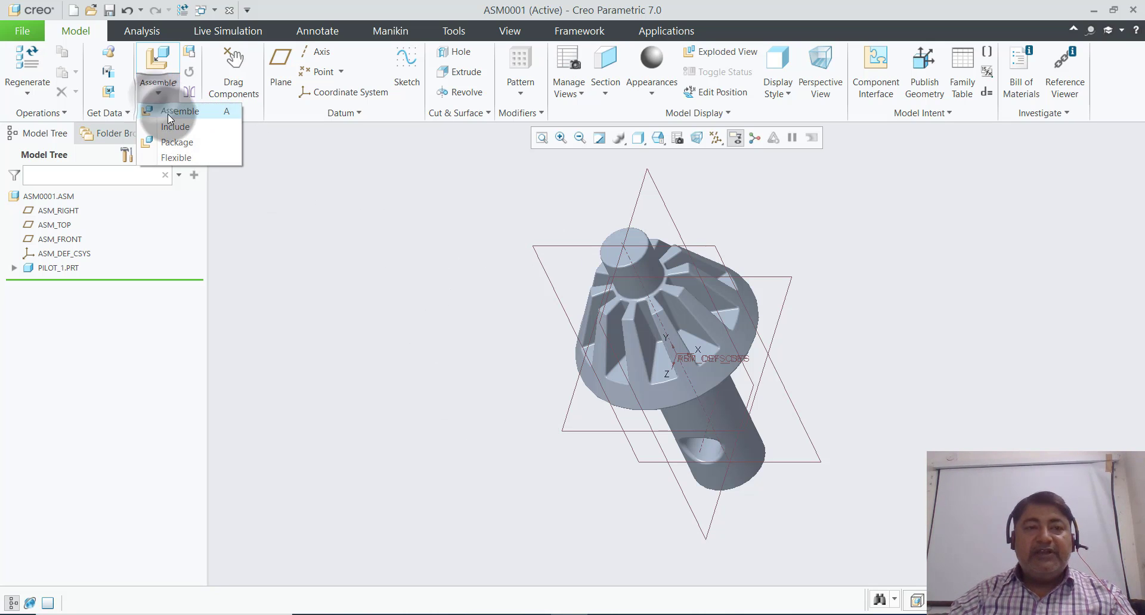
left_click(172, 112)
left_click(425, 247)
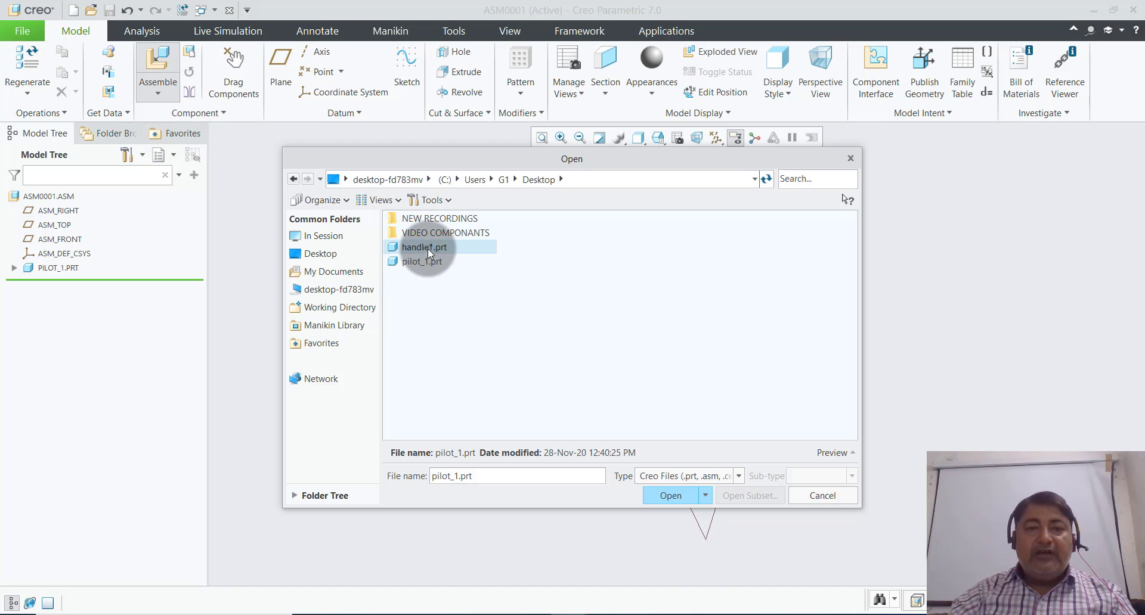
left_click(668, 495)
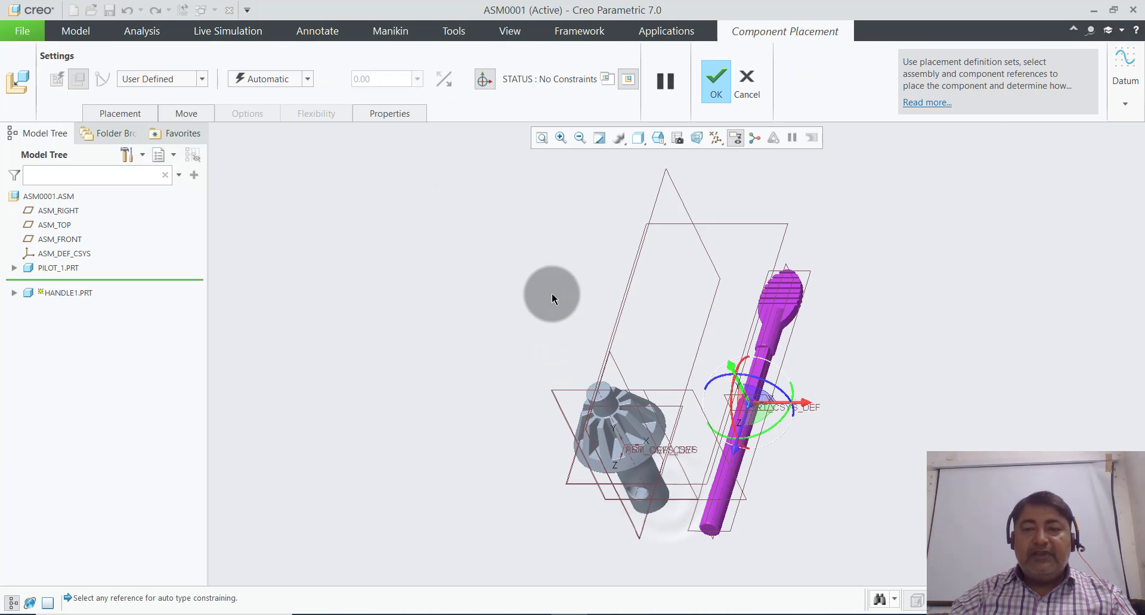
scroll(557, 389, "down", 5)
scroll(625, 449, "up", 3)
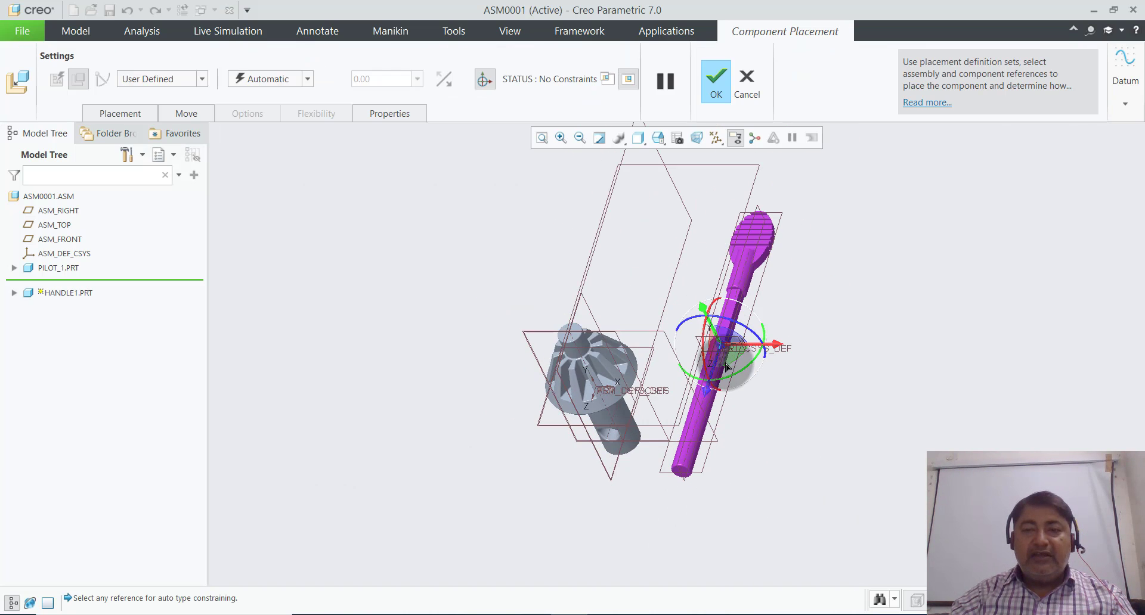
scroll(746, 301, "down", 3)
scroll(800, 377, "up", 2)
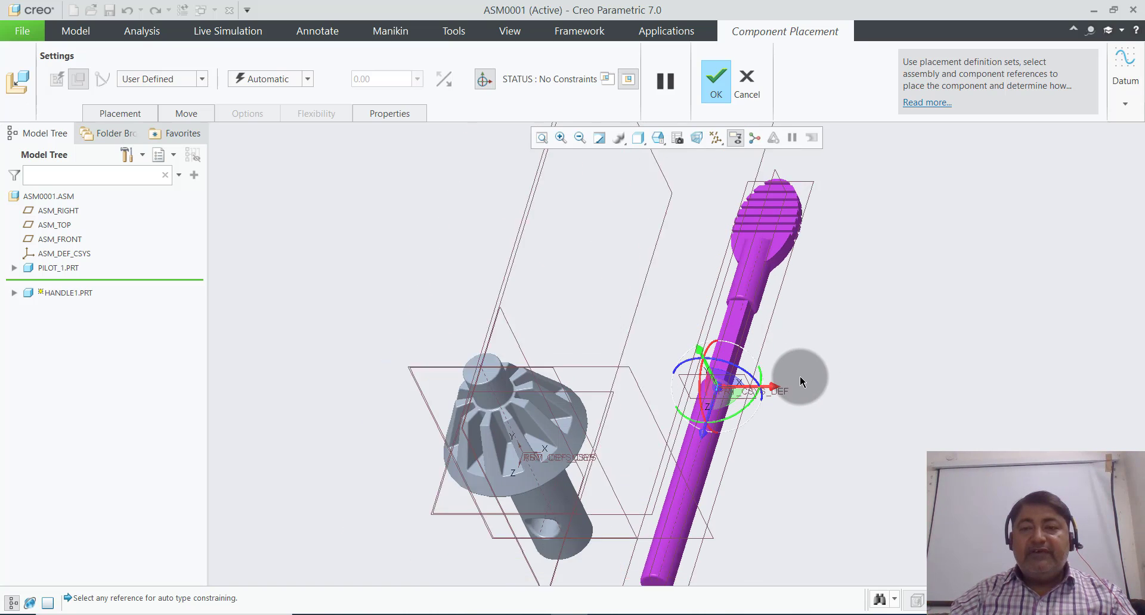
scroll(799, 376, "up", 1)
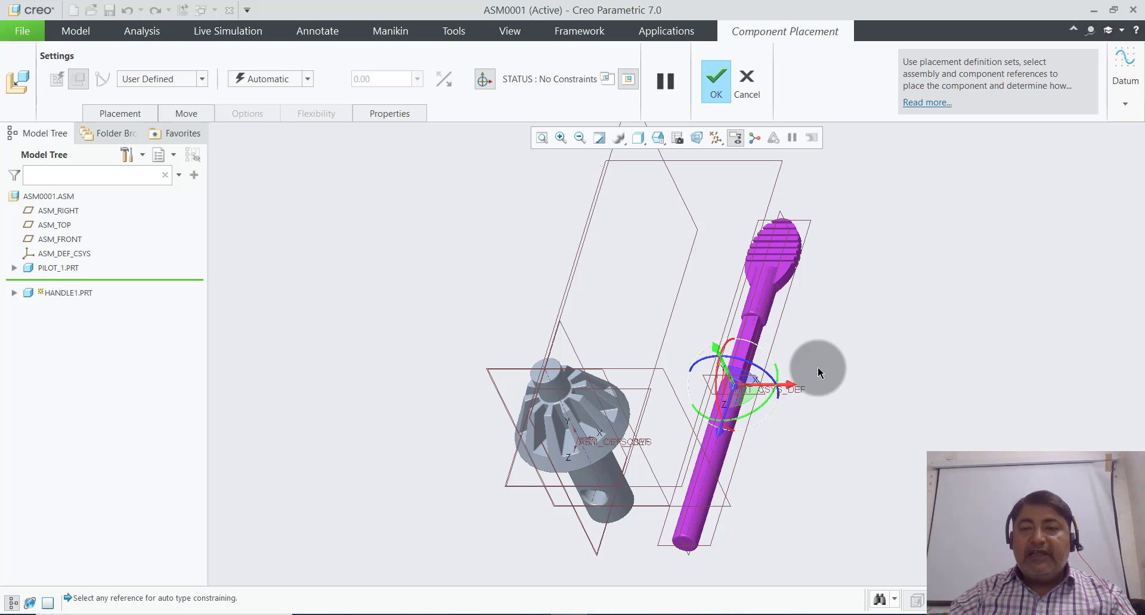
scroll(818, 372, "up", 2)
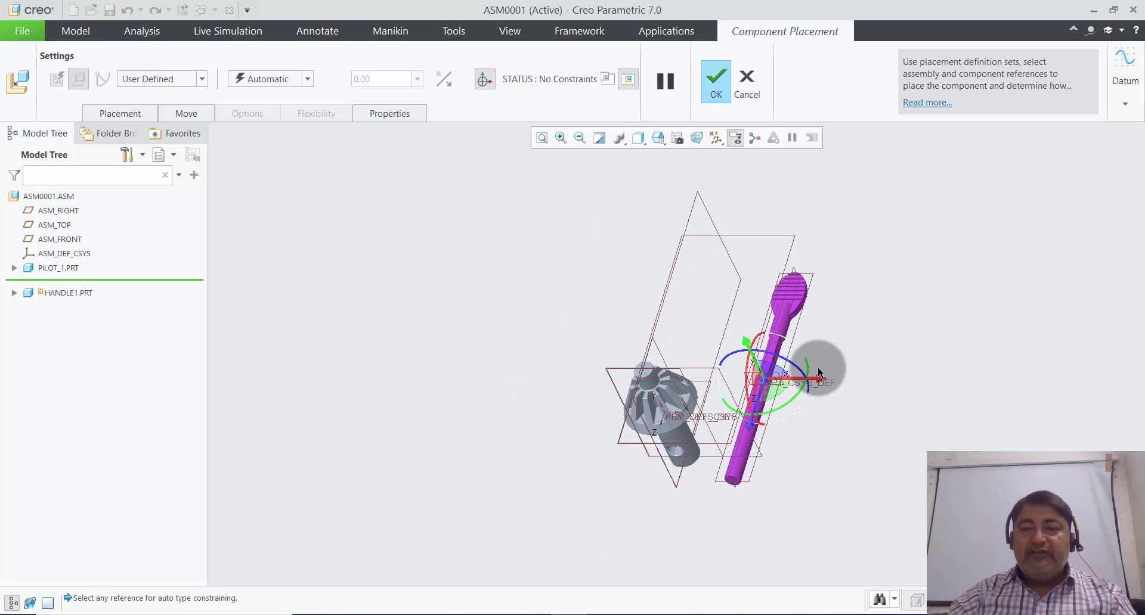
scroll(838, 394, "down", 3)
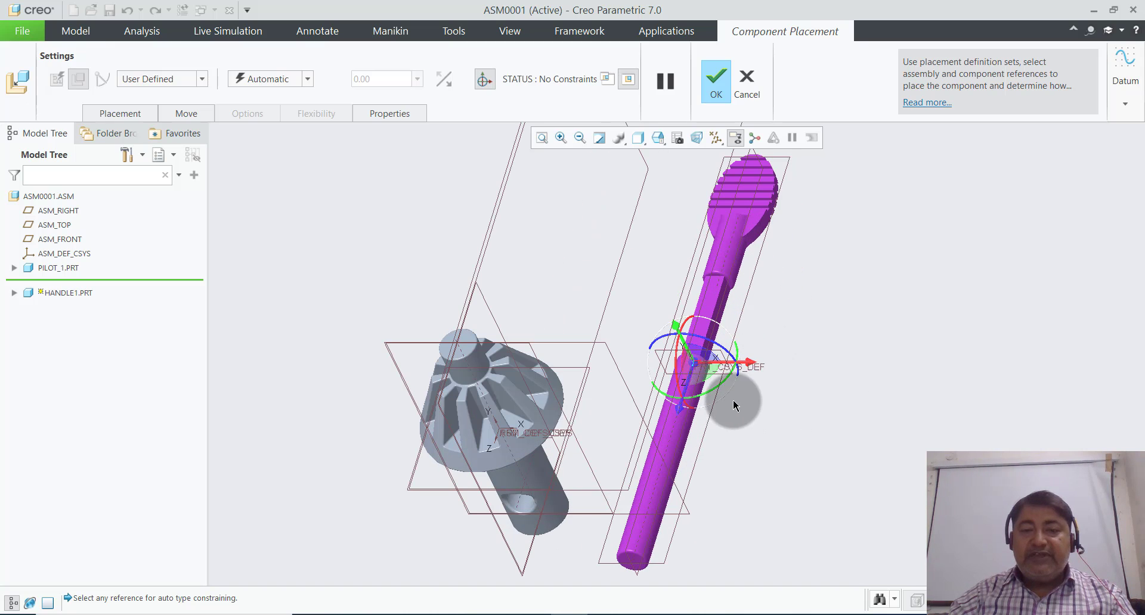
scroll(734, 402, "up", 2)
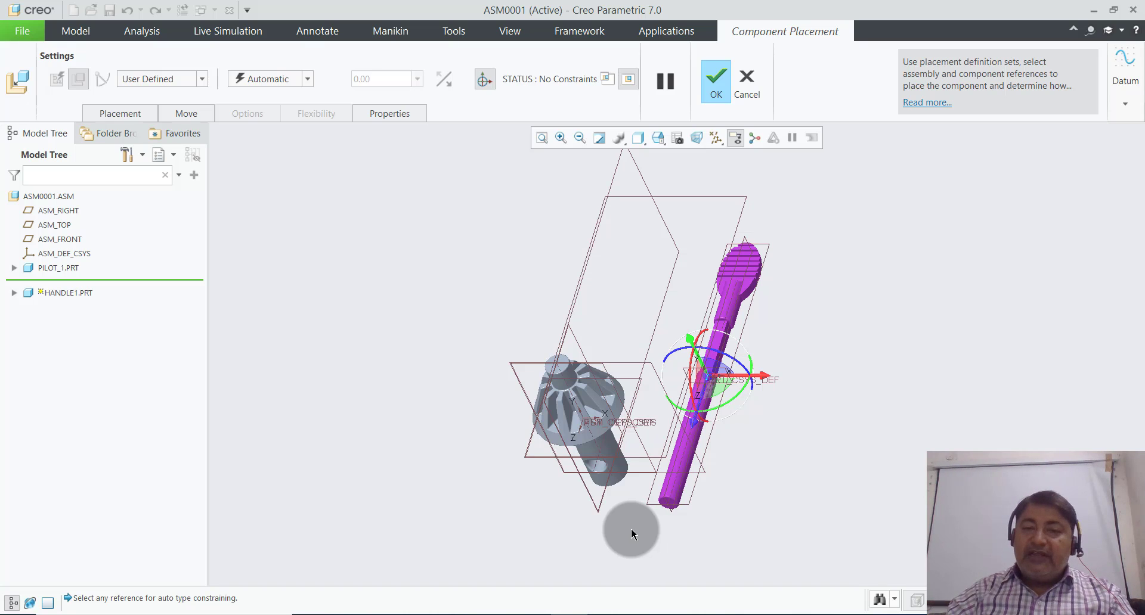
scroll(633, 533, "down", 2)
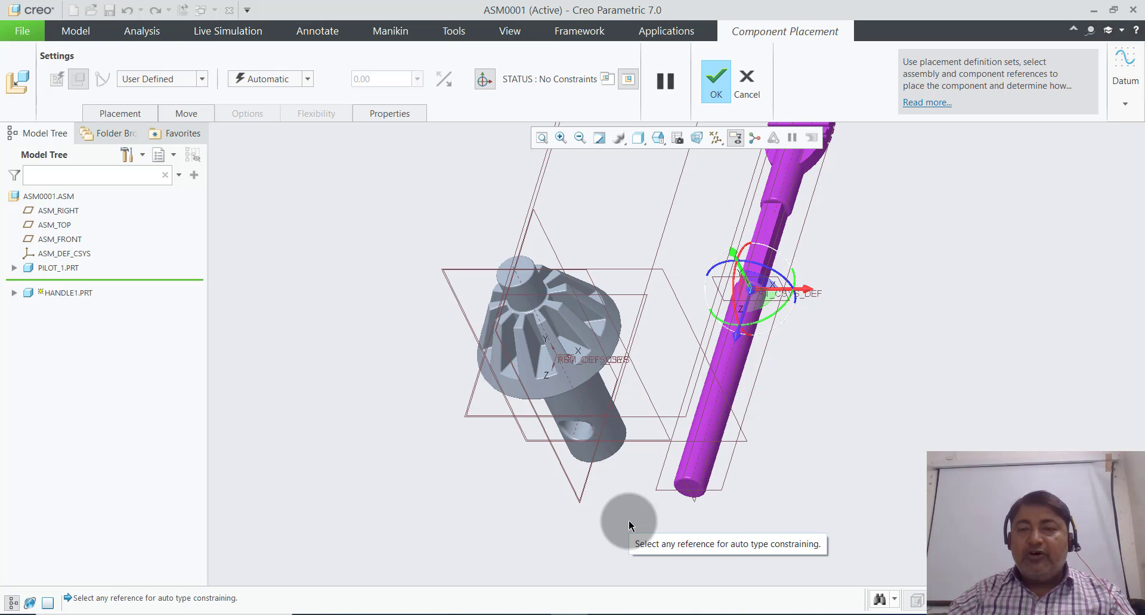
scroll(626, 519, "up", 2)
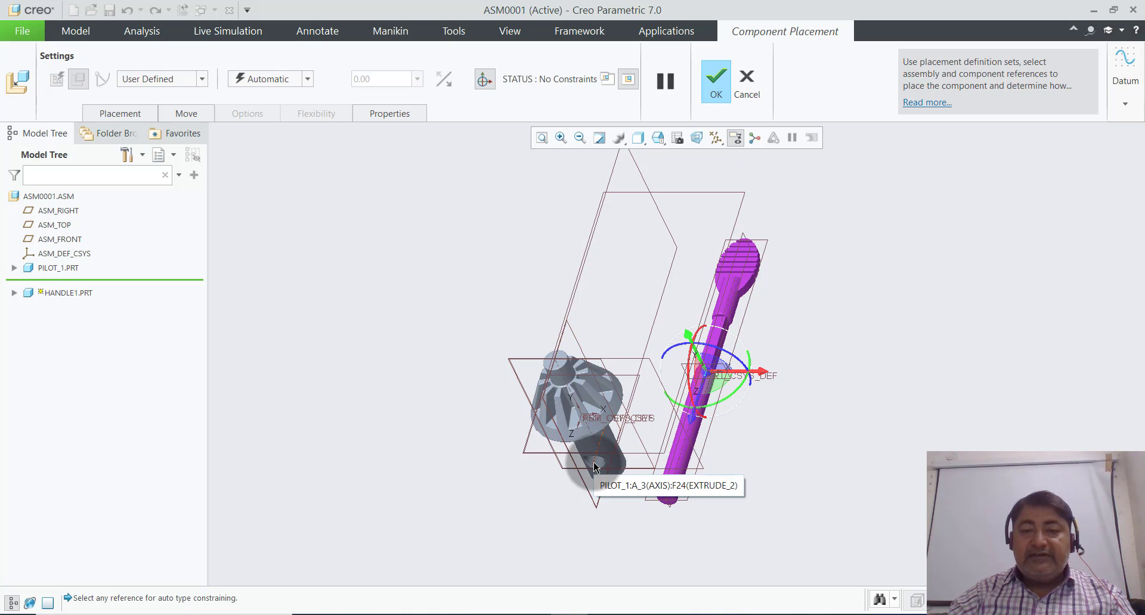
scroll(590, 459, "down", 5)
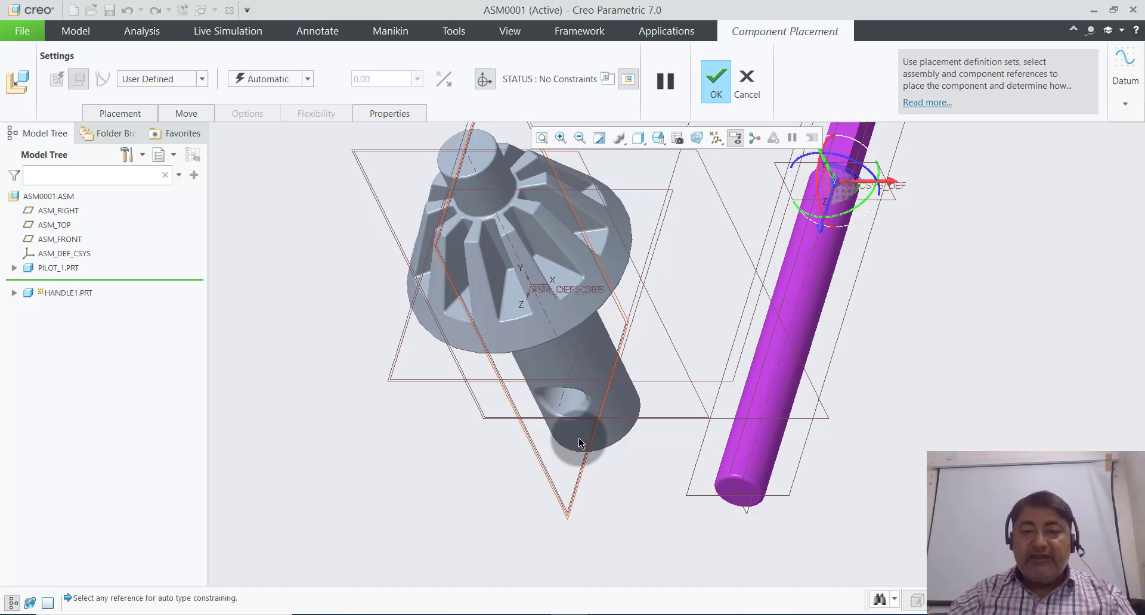
- Make the handle's axis coincident with the pilot's cross-hole axis and finish placement
left_click(564, 401)
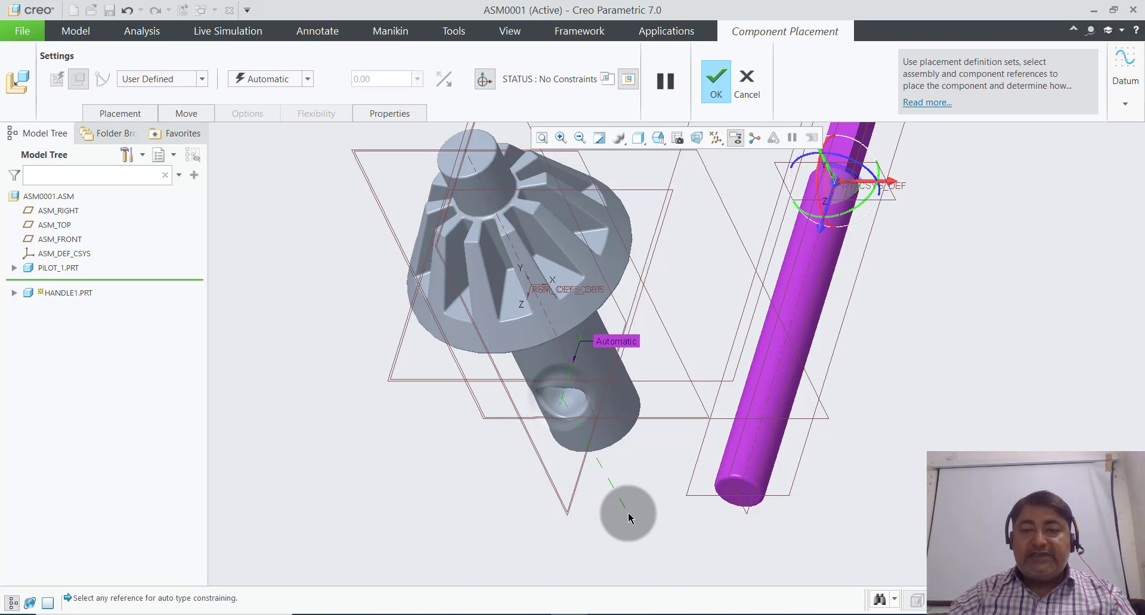
scroll(628, 512, "up", 3)
scroll(721, 525, "down", 3)
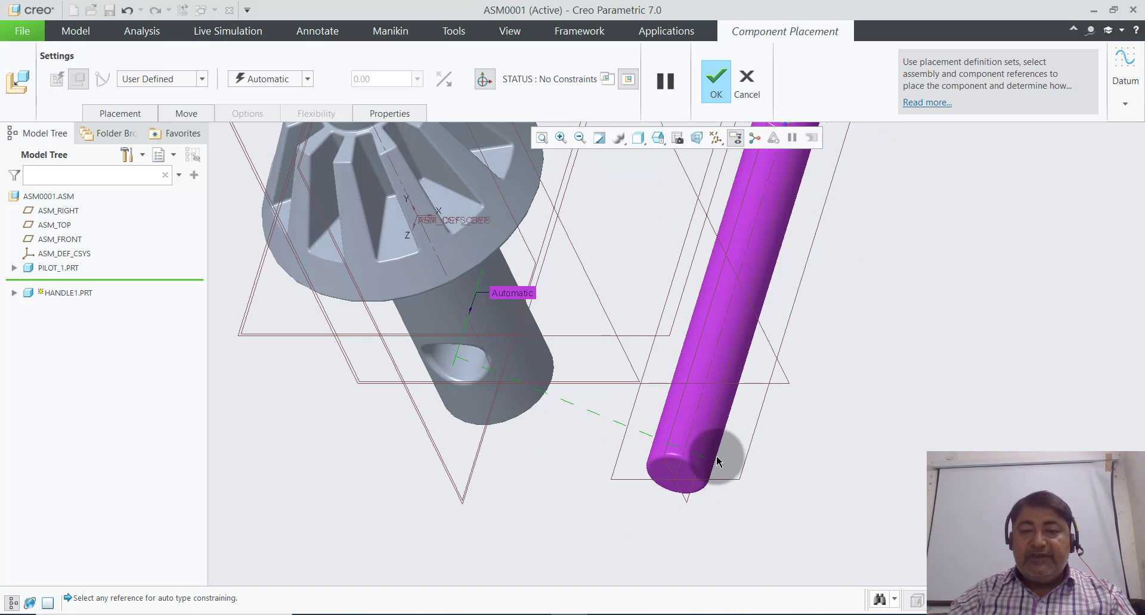
left_click(692, 432)
scroll(668, 500, "up", 3)
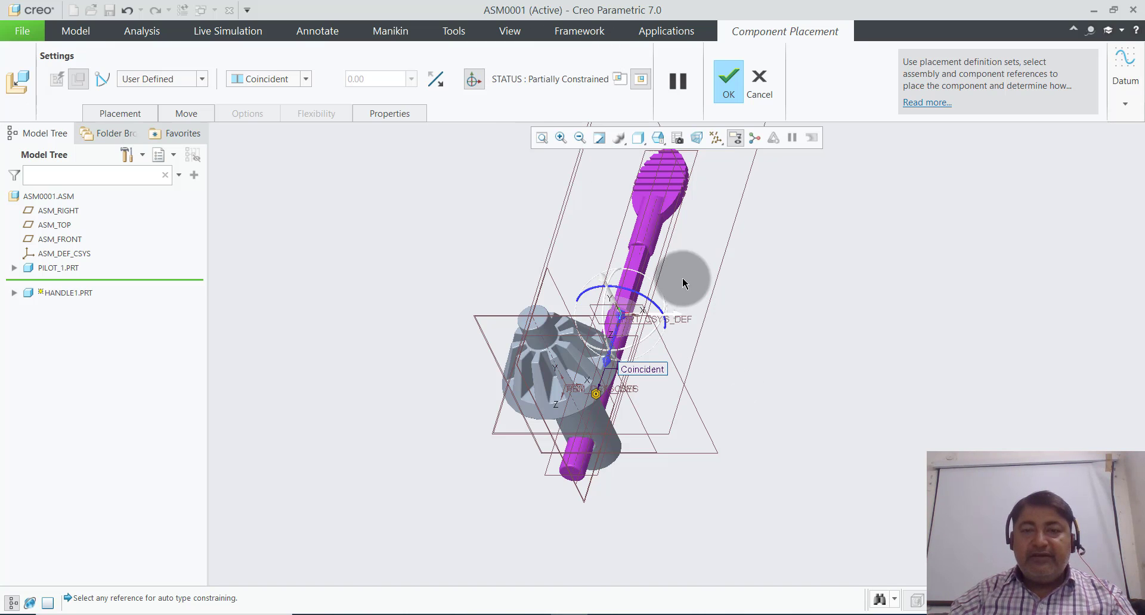
scroll(656, 279, "down", 2)
scroll(638, 280, "down", 1)
scroll(633, 283, "up", 3)
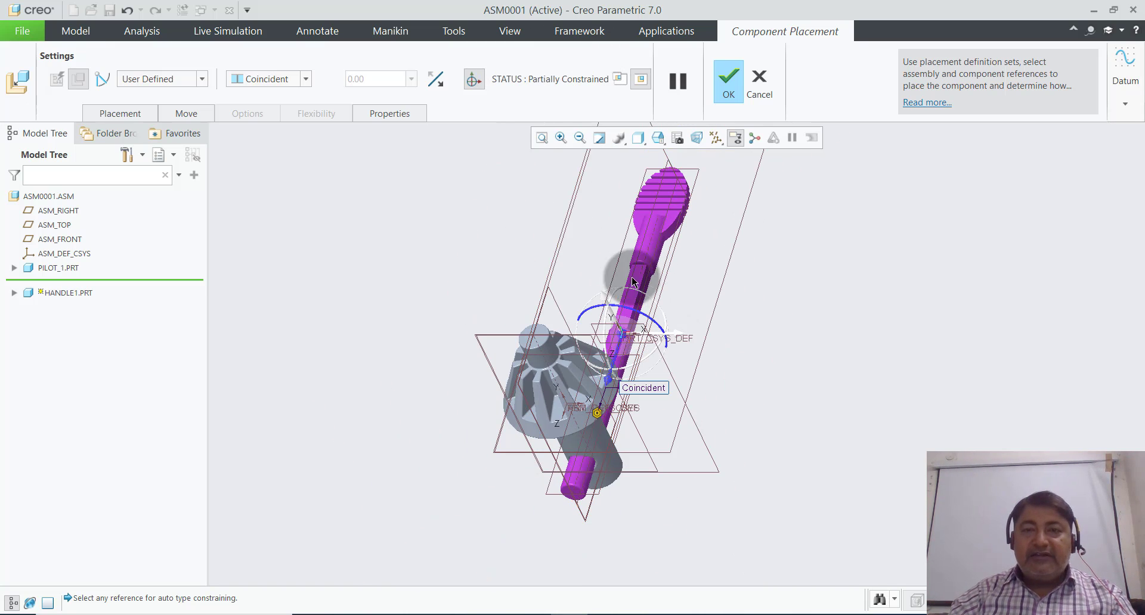
left_click(730, 84)
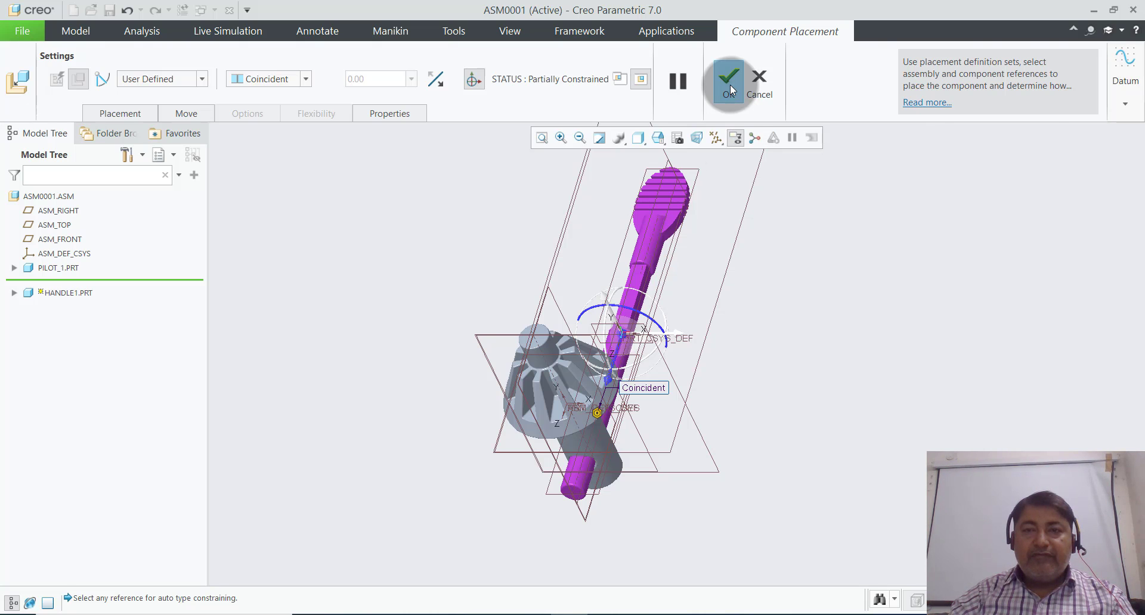
- Undo the handle's placement in the assembly
left_click(740, 296)
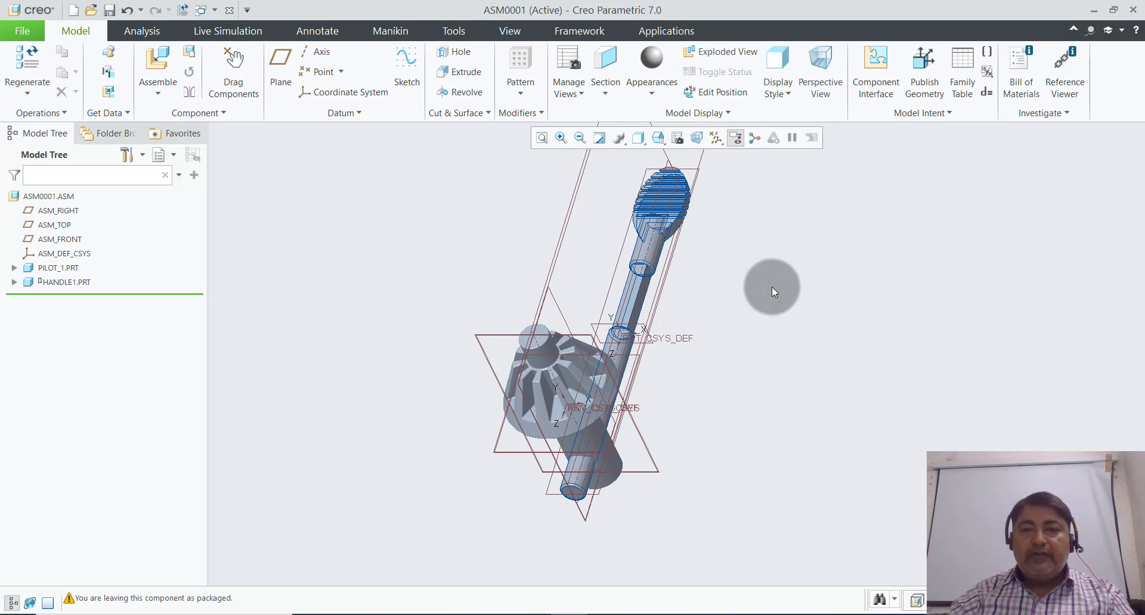
left_click(481, 212)
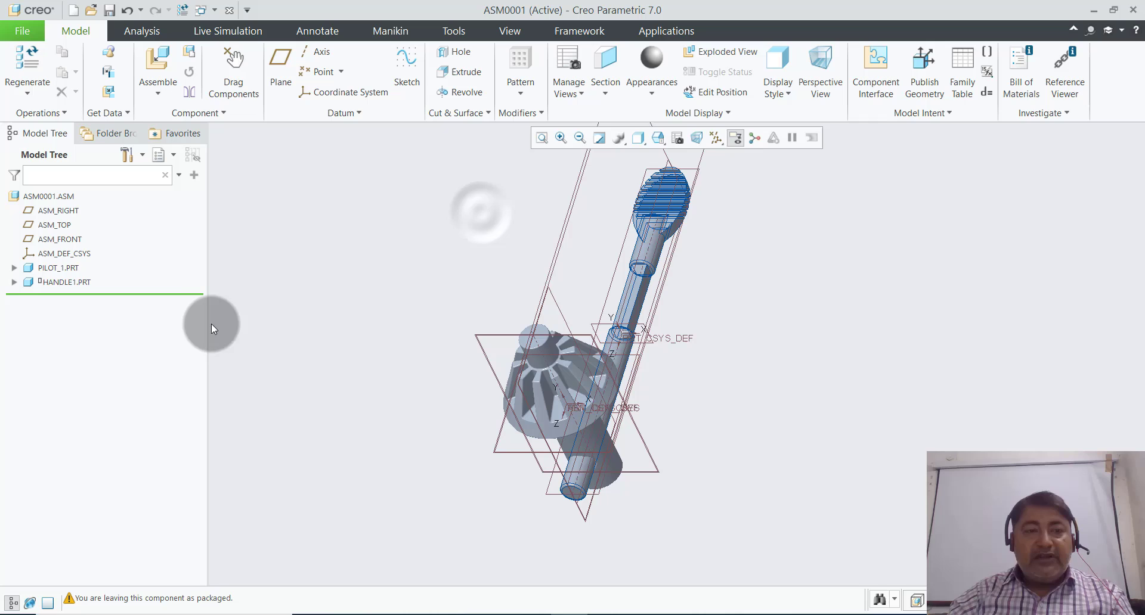
left_click(739, 399)
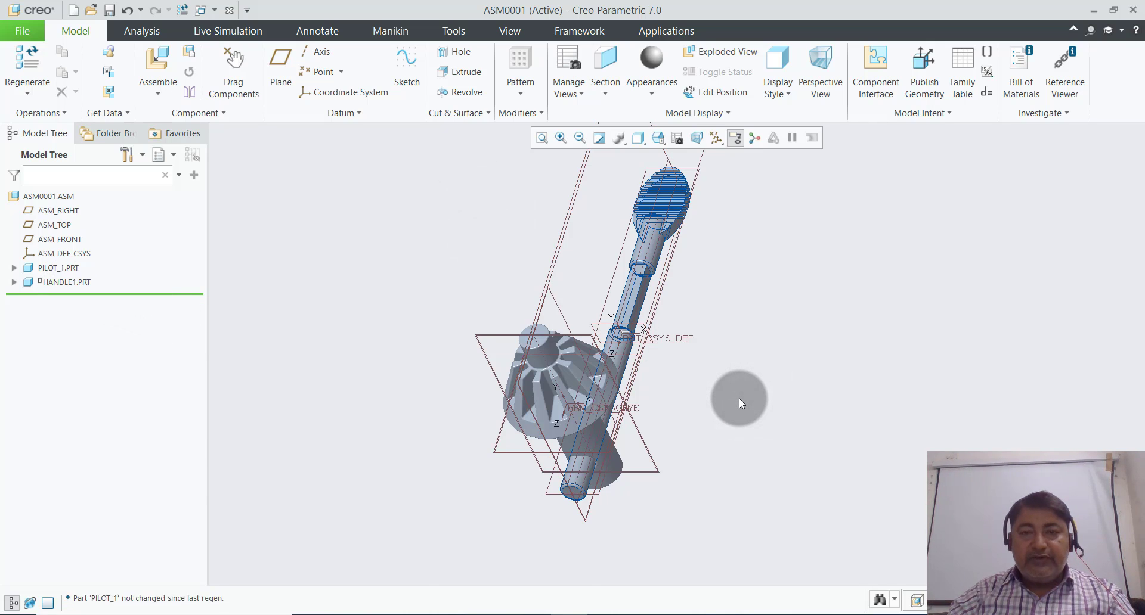
key("ctrl+z")
left_click(575, 306)
scroll(632, 430, "up", 2)
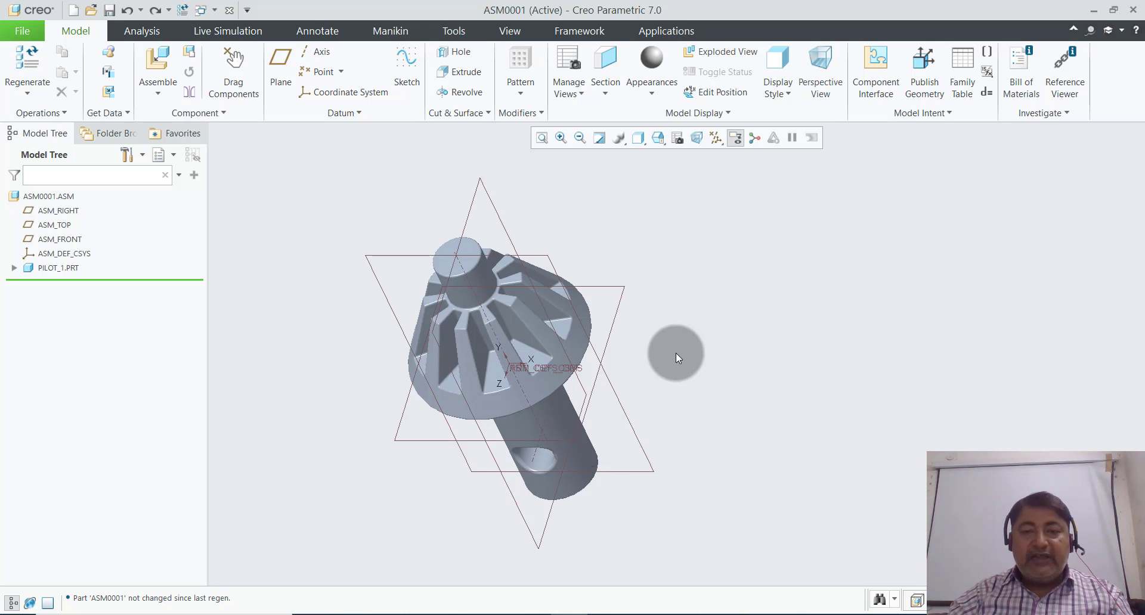
- Reload handle1.prt into the assembly for placement
left_click(158, 94)
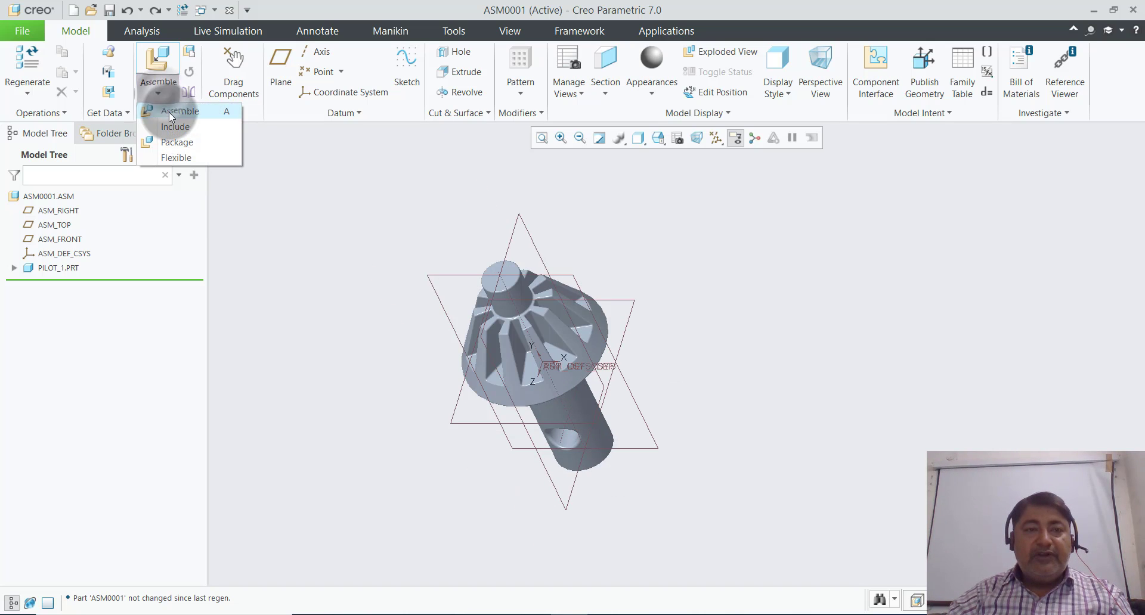
left_click(169, 112)
left_click(425, 248)
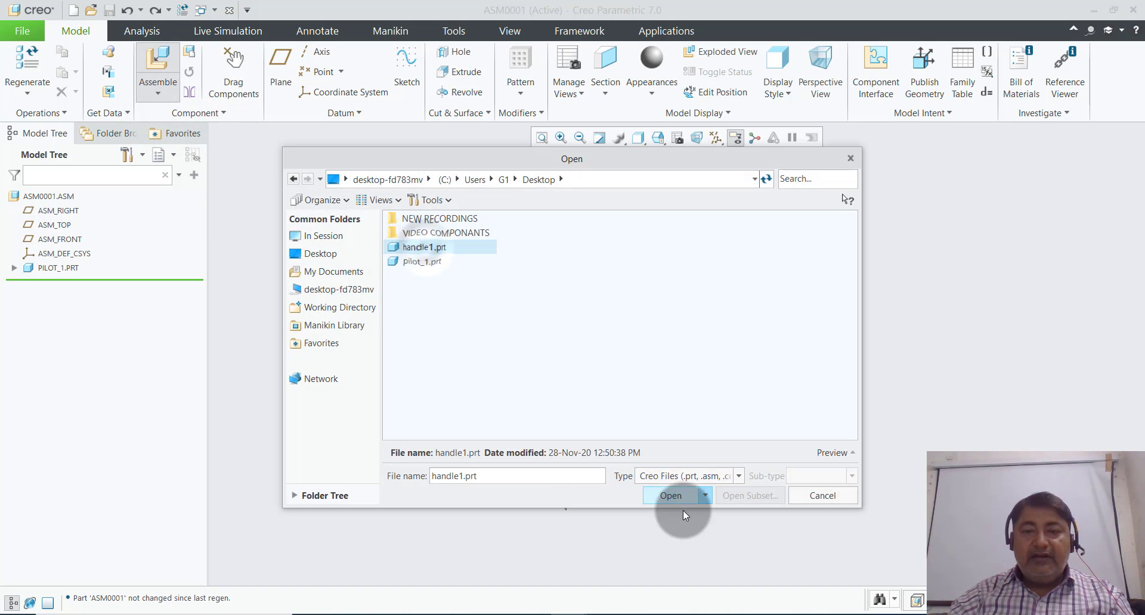
left_click(666, 497)
scroll(730, 214, "up", 2)
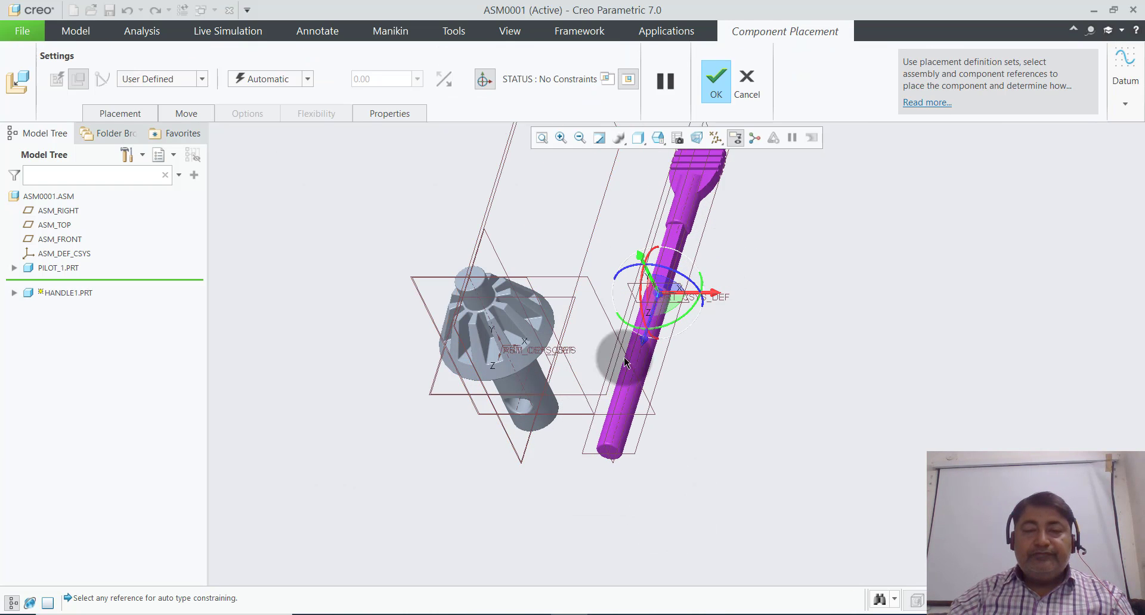
- Make the handle's axis coincident with the pilot's cross-hole axis
scroll(683, 201, "up", 2)
scroll(691, 270, "down", 2)
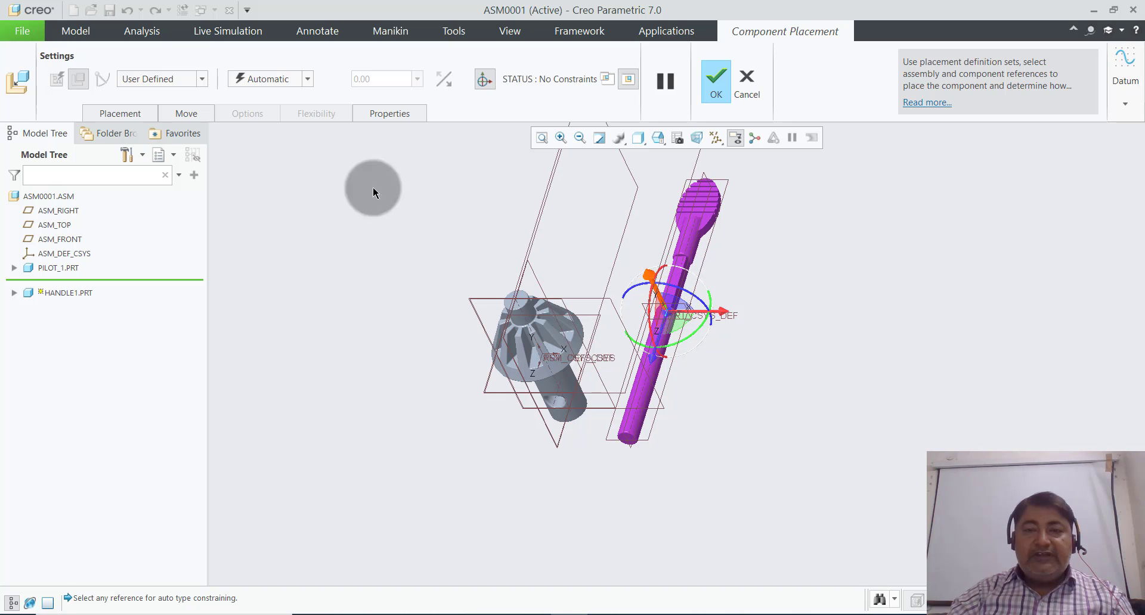
scroll(577, 409, "up", 2)
scroll(577, 409, "up", 1)
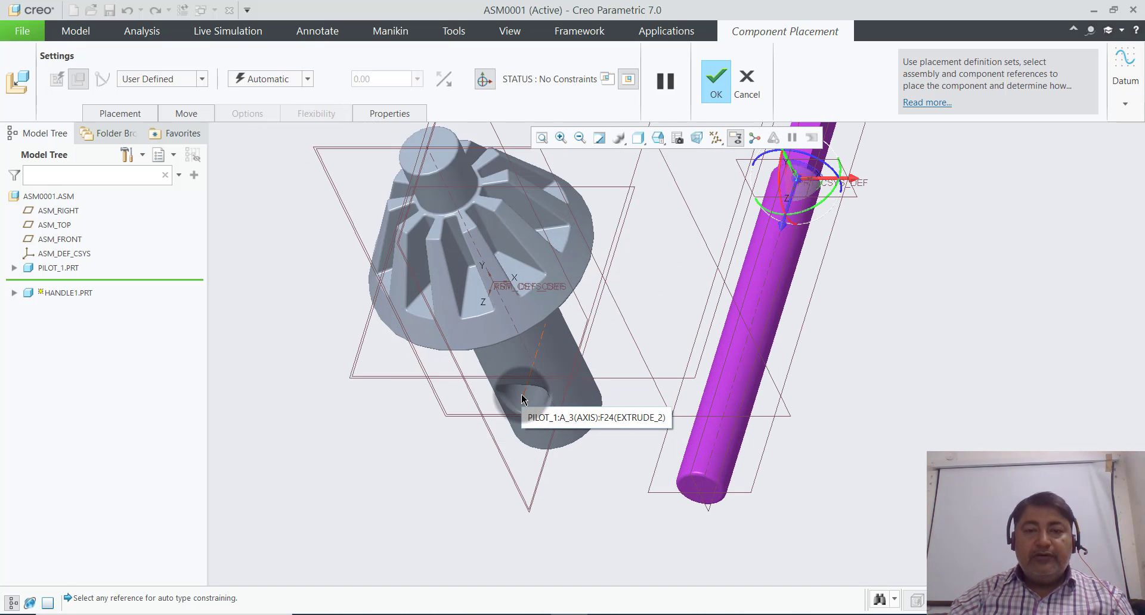
left_click(523, 401)
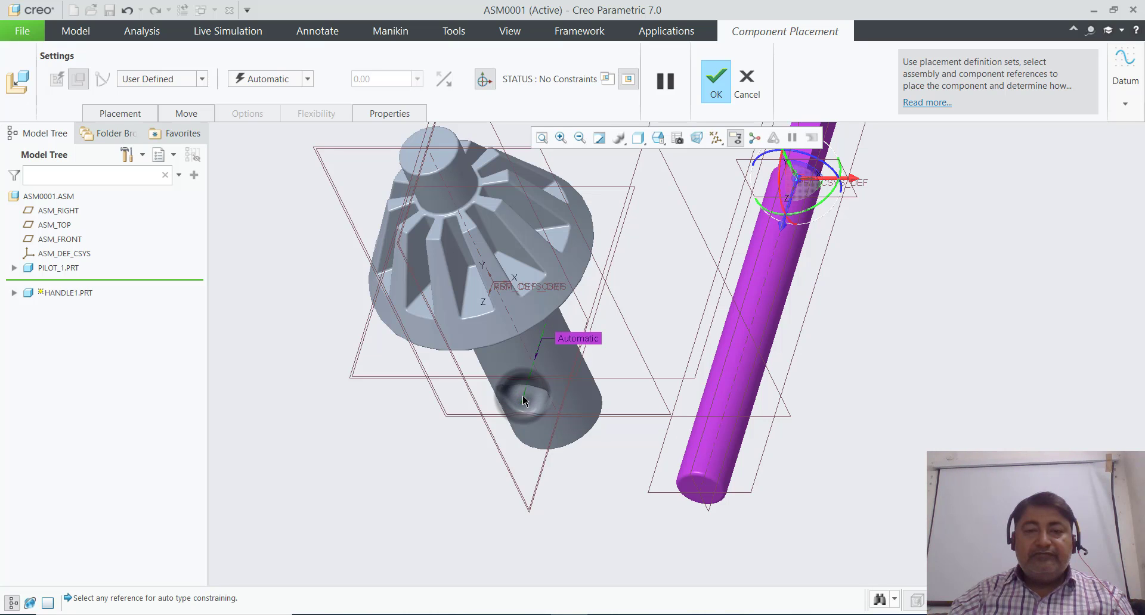
left_click(708, 474)
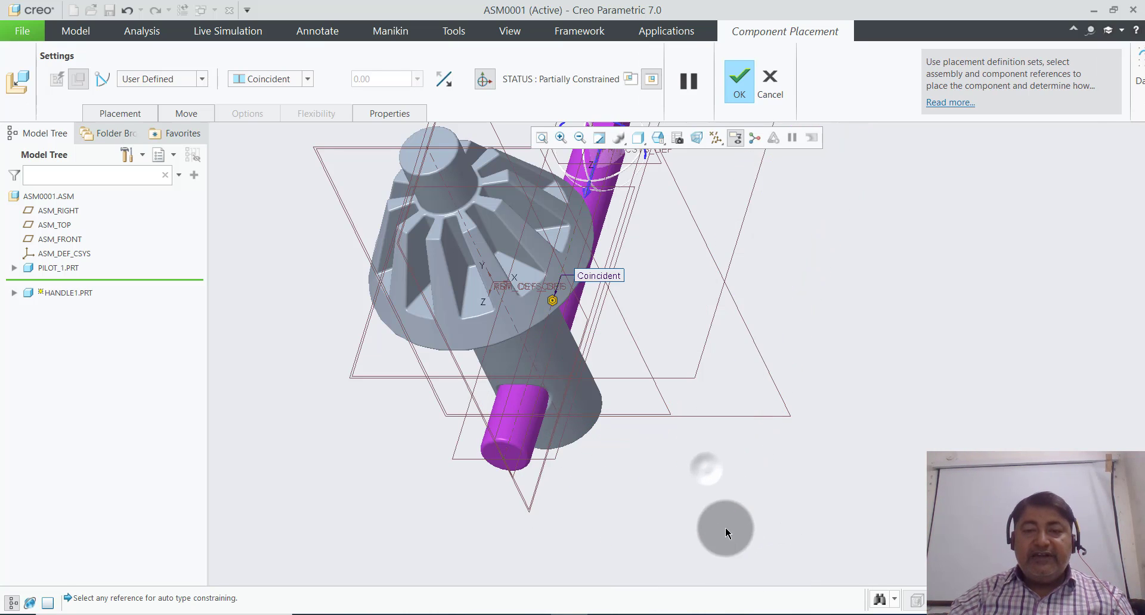
- Drag the handle along the axis so it passes through the cross hole
middle_click_drag(723, 529, 578, 494)
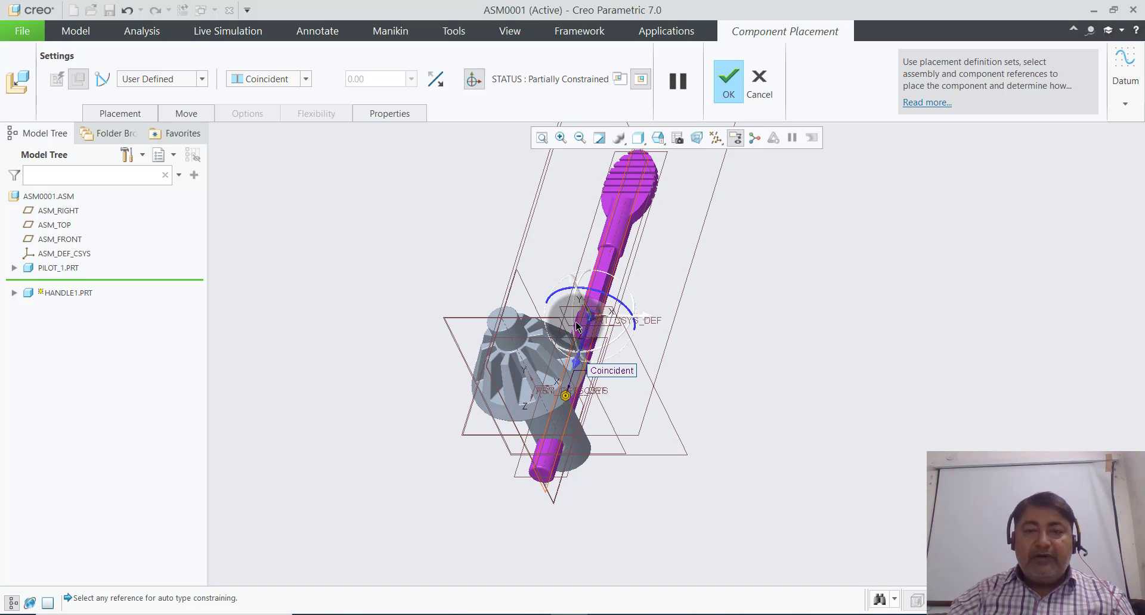
left_click_drag(592, 322, 526, 521)
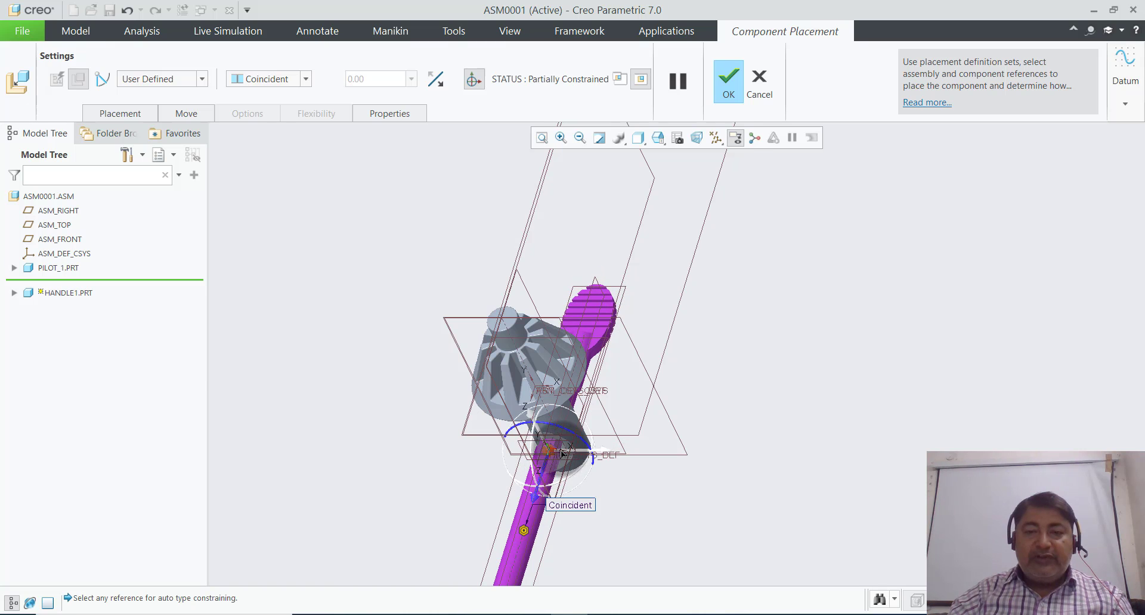
scroll(525, 514, "up", 5)
scroll(521, 477, "up", 4)
scroll(520, 427, "down", 3)
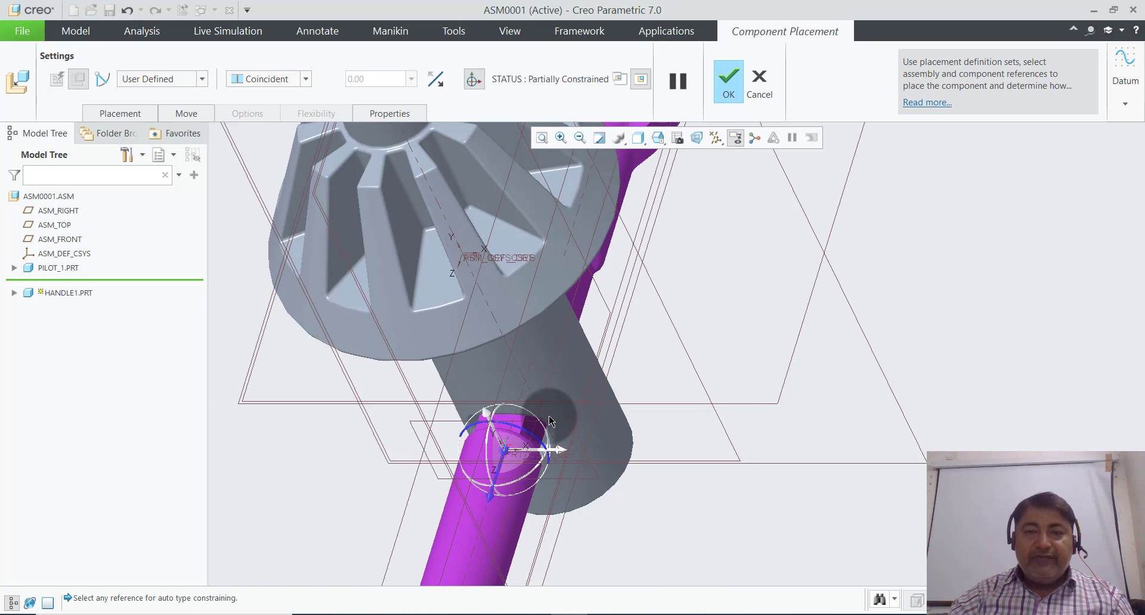
mouse_move(710, 365)
middle_mouse_down()
mouse_move(699, 400)
mouse_move(686, 382)
middle_mouse_up()
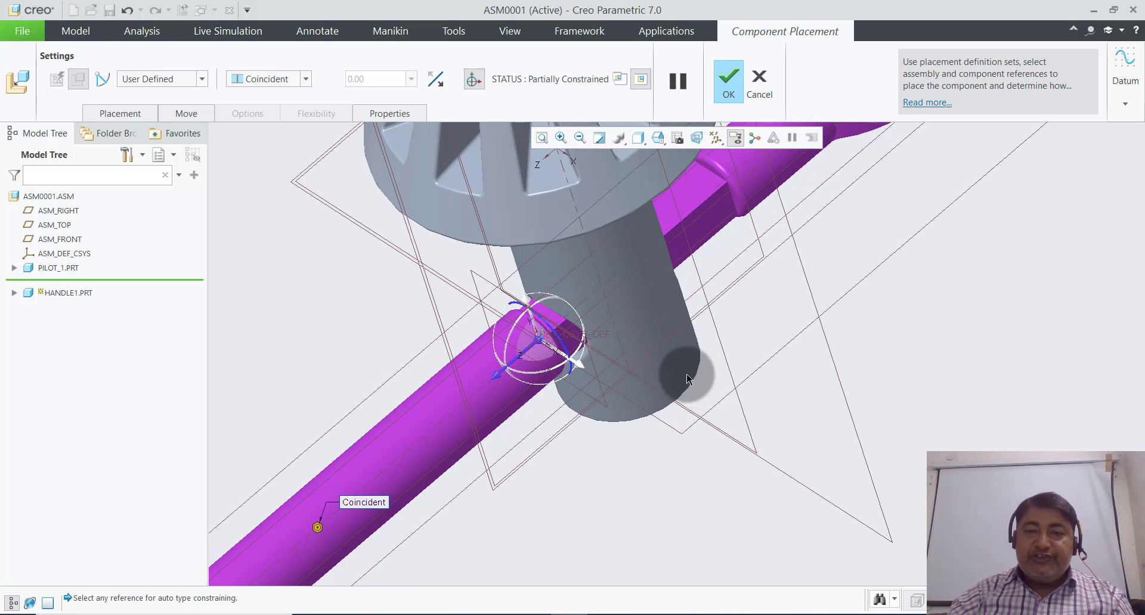
left_click_drag(510, 365, 484, 395)
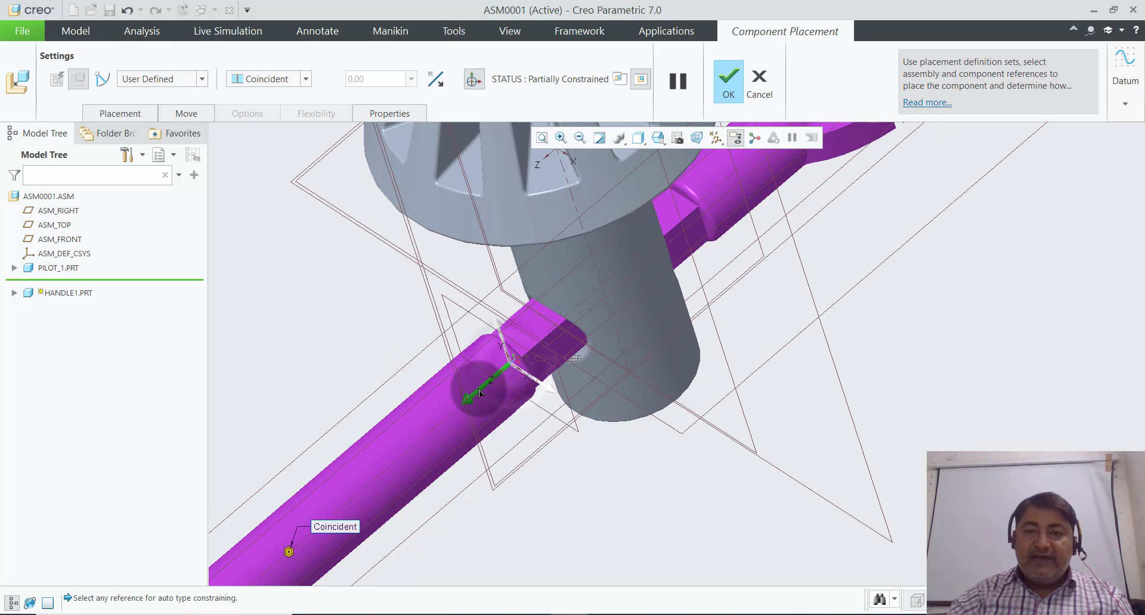
scroll(477, 388, "down", 3)
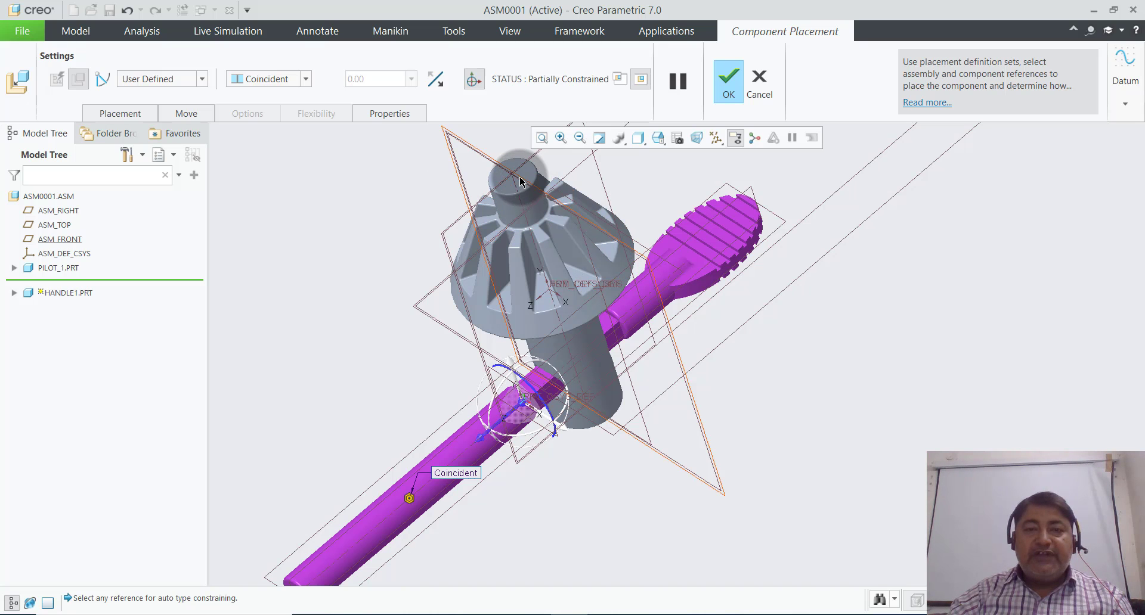
- Constrain the handle's flat face Parallel to the pilot's top face and confirm placement
scroll(536, 179, "up", 3)
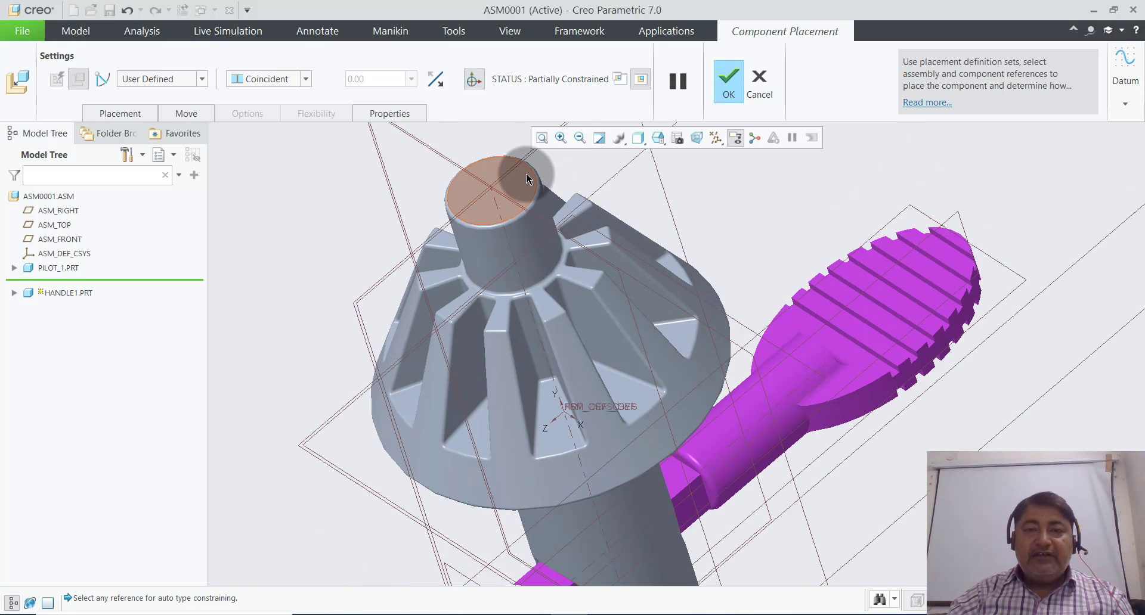
left_click(516, 174)
scroll(536, 242, "down", 4)
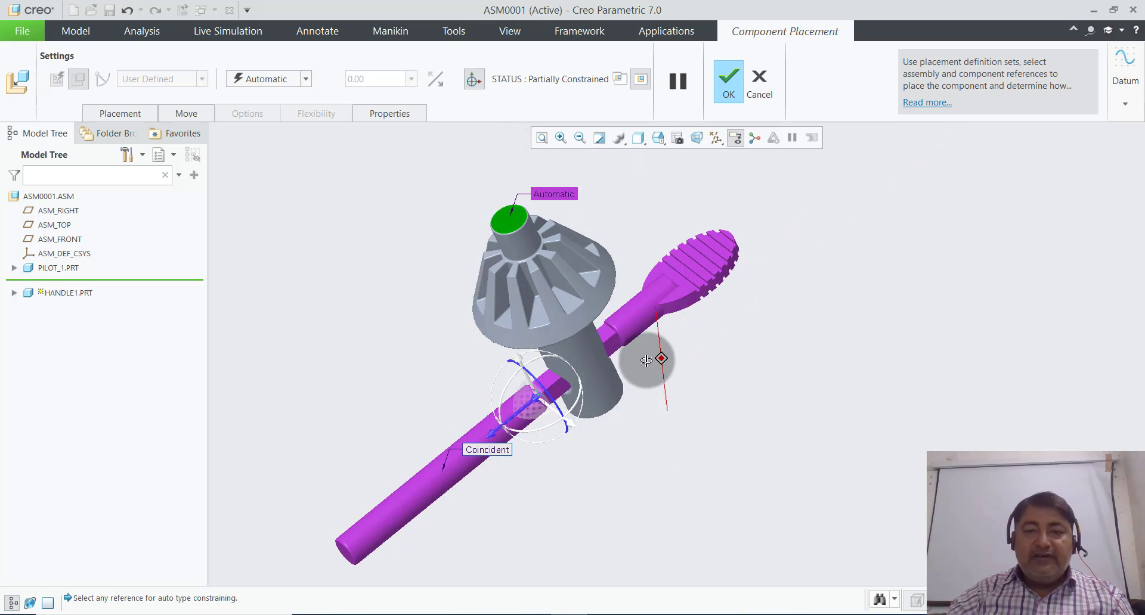
scroll(607, 345, "up", 4)
left_click(606, 345)
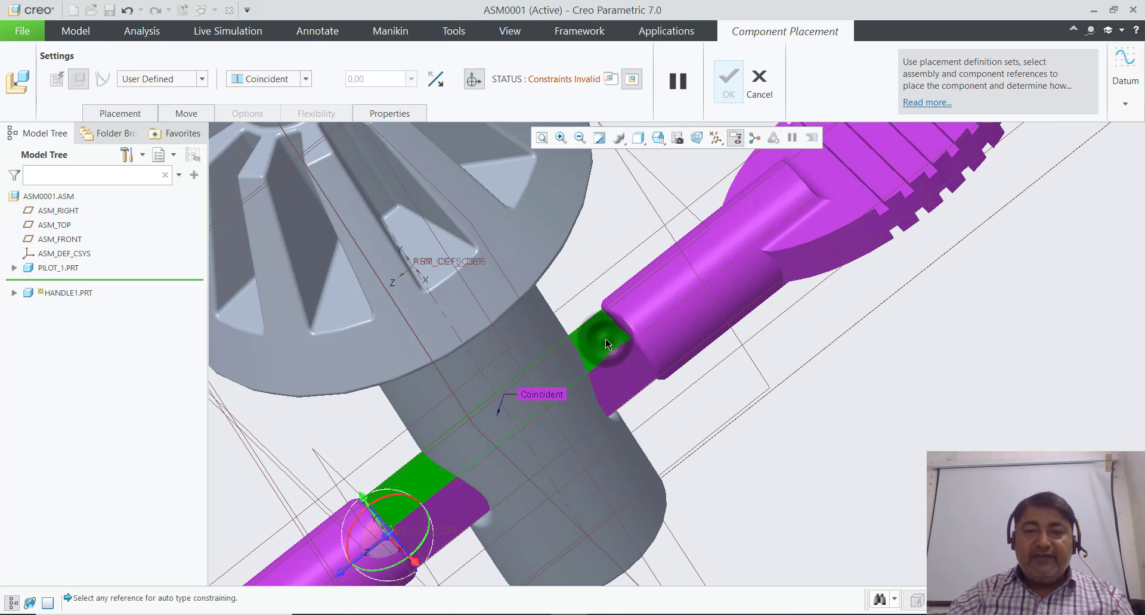
scroll(606, 344, "down", 5)
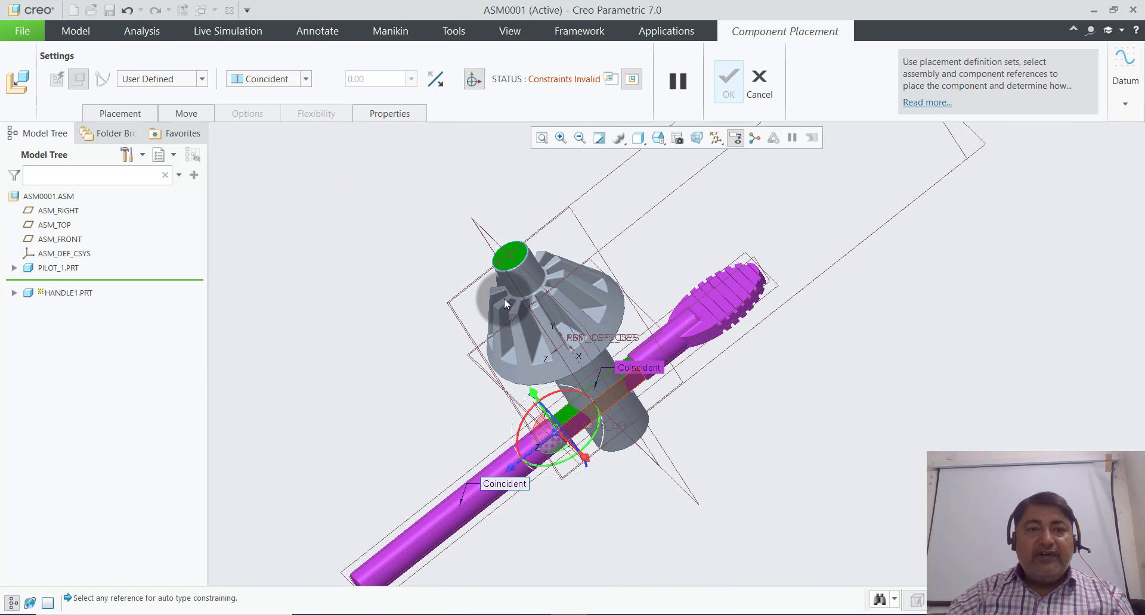
left_click(306, 81)
left_click(280, 120)
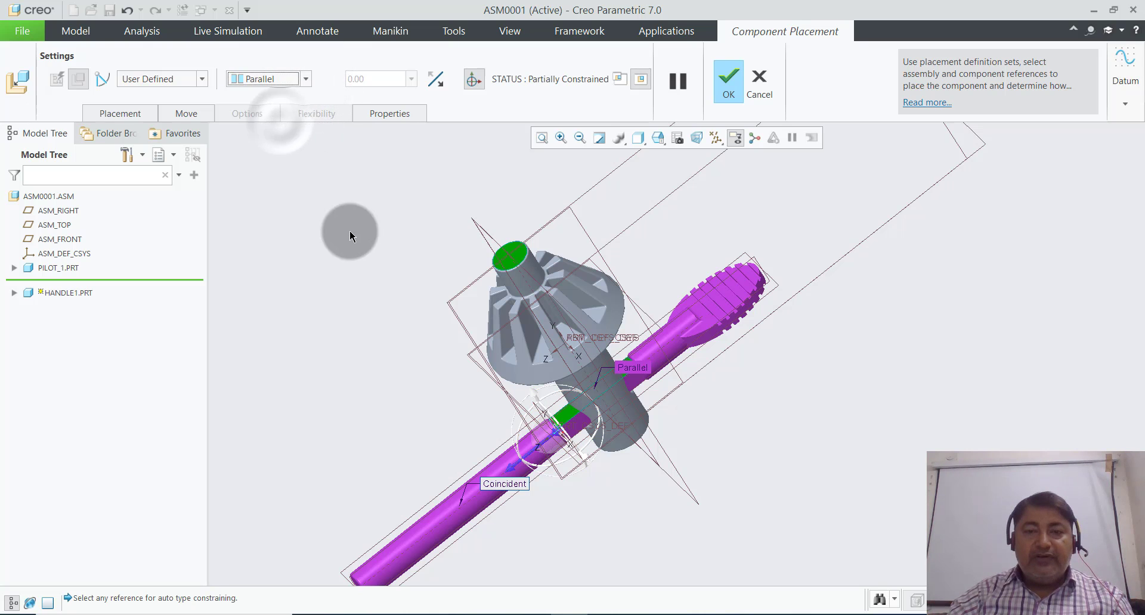
left_click(728, 87)
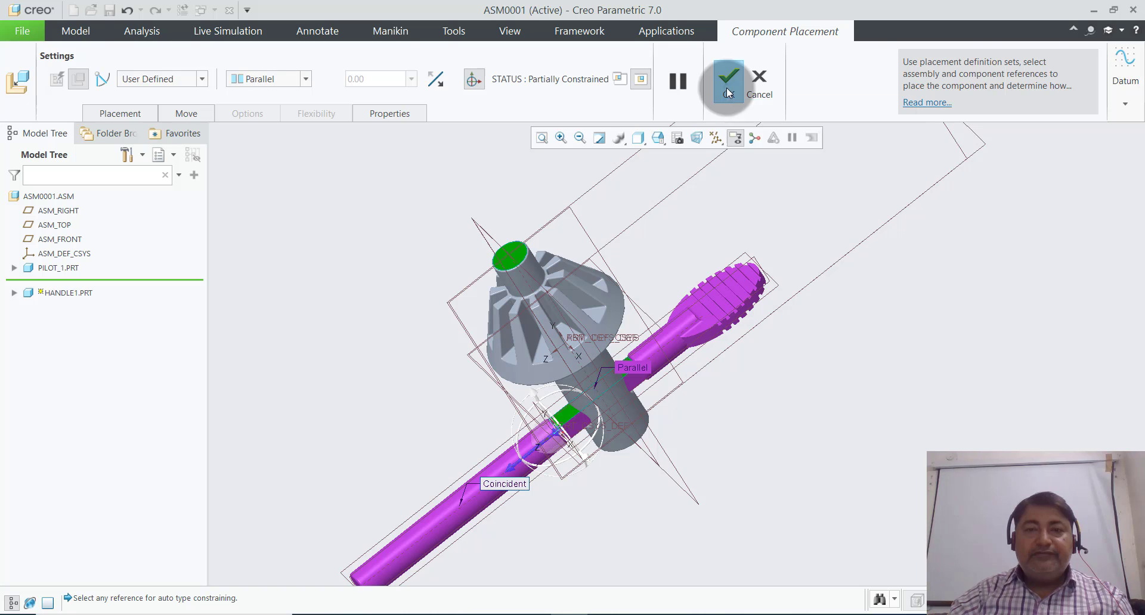
mouse_move(869, 342)
middle_mouse_down()
mouse_move(814, 333)
mouse_move(852, 365)
middle_mouse_up()
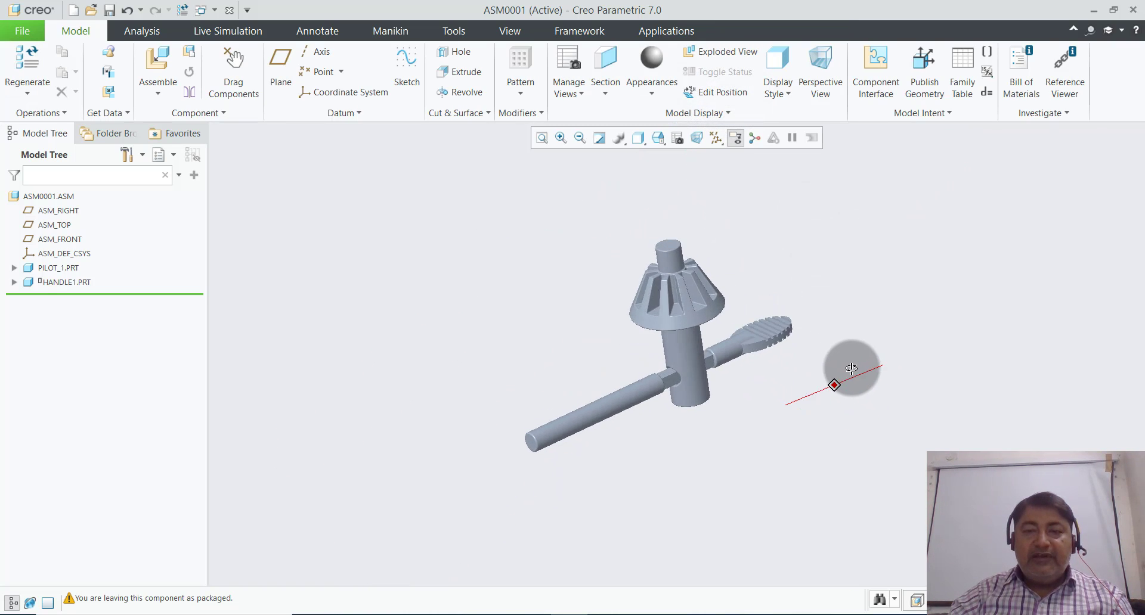
- Hide every datum type and turn off the spin centre display
scroll(782, 331, "up", 3)
scroll(783, 331, "down", 2)
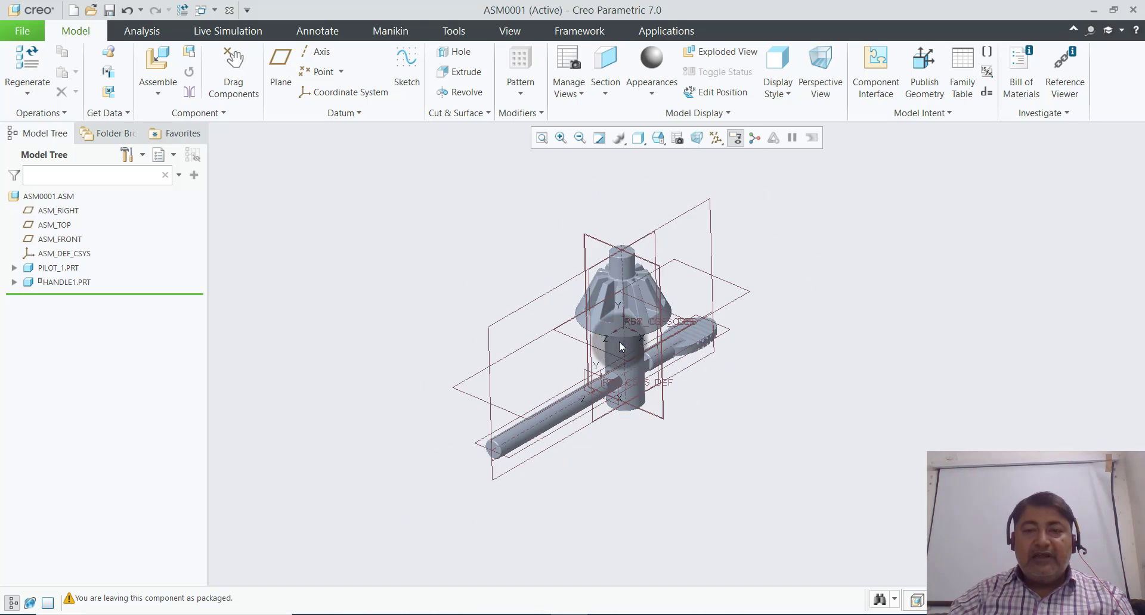
left_click(718, 137)
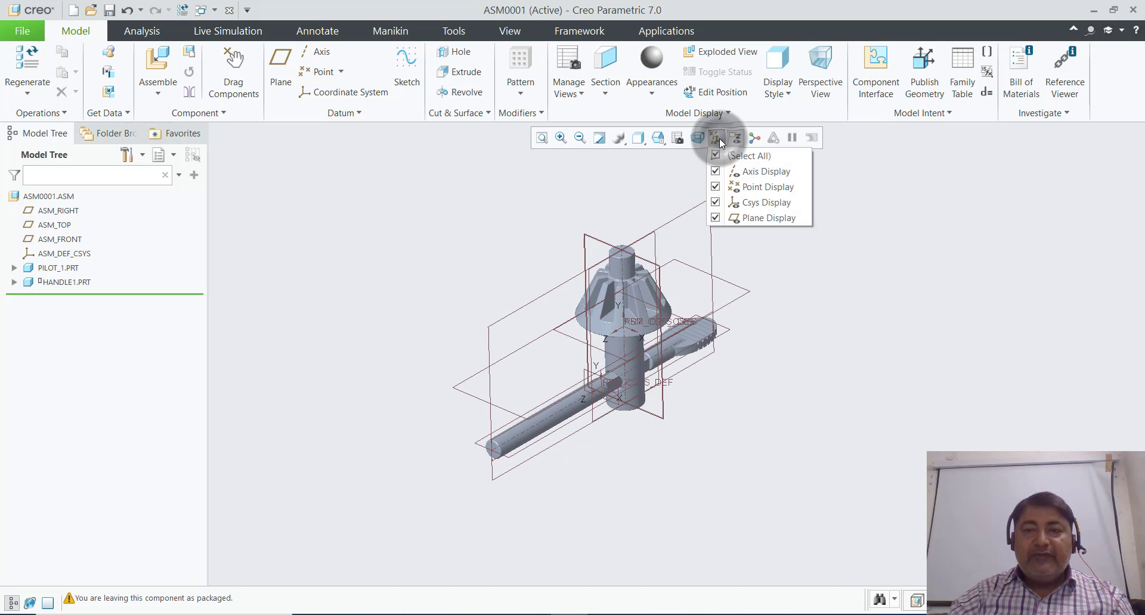
left_click(749, 156)
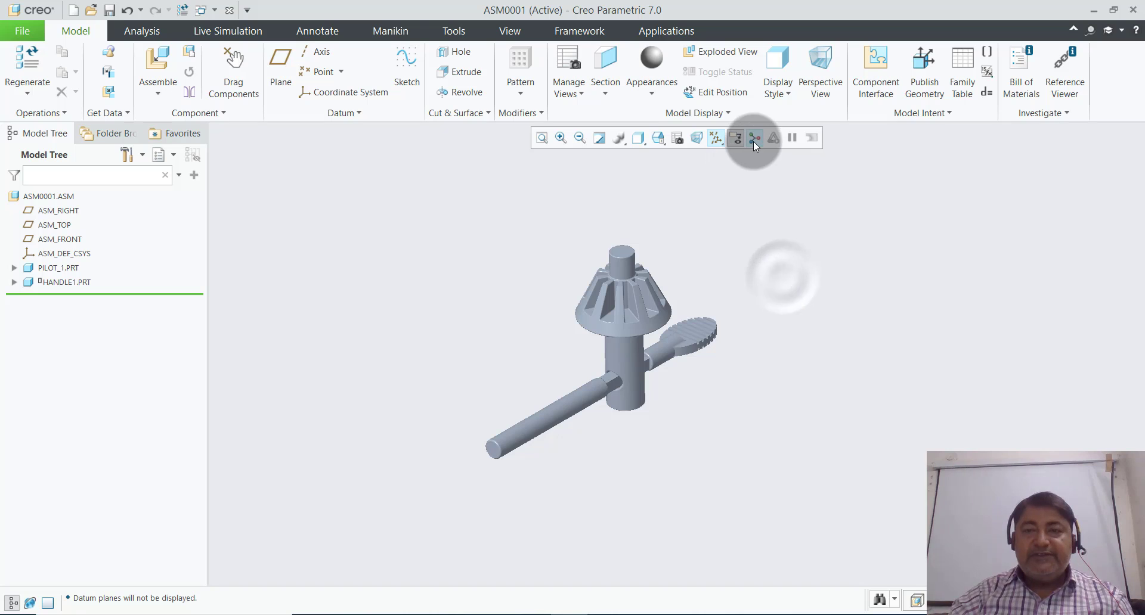
left_click(754, 139)
scroll(701, 300, "down", 3)
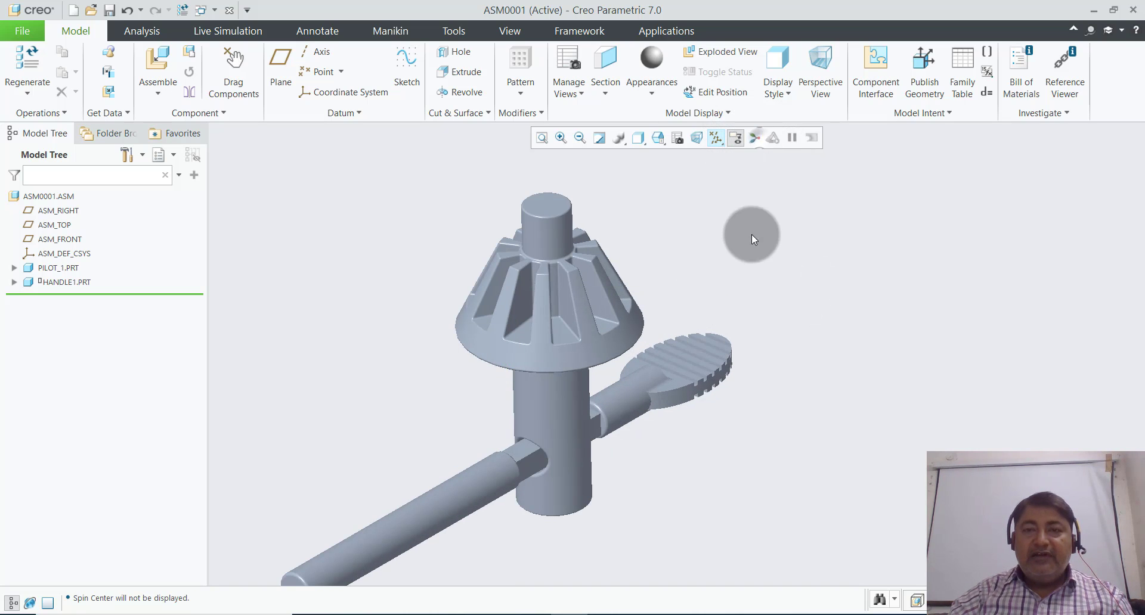
scroll(750, 244, "up", 3)
- Rotate the assembly to inspect the handle passing through the pilot's cross hole
middle_click_drag(749, 254, 751, 235)
scroll(715, 252, "down", 2)
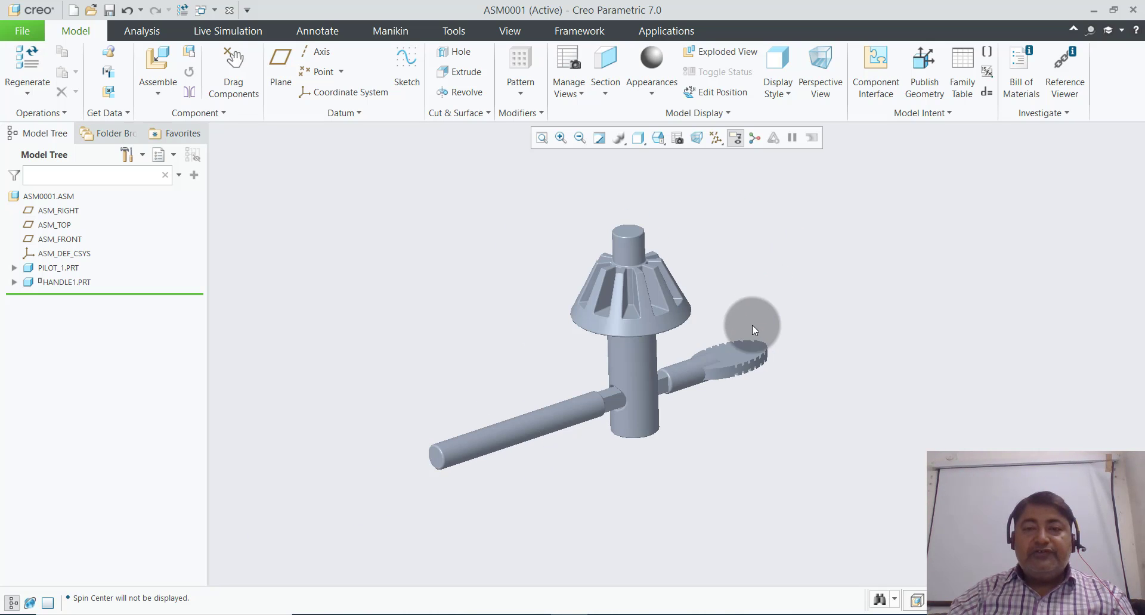
scroll(754, 263, "up", 2)
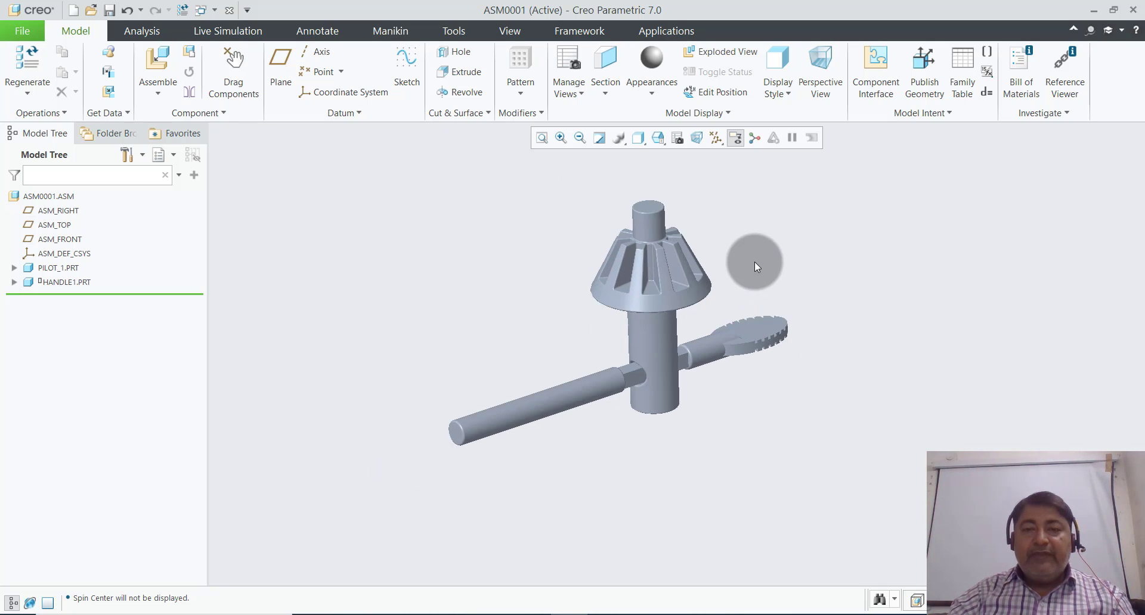
scroll(745, 257, "down", 2)
middle_click_drag(745, 257, 754, 262)
scroll(754, 266, "down", 2)
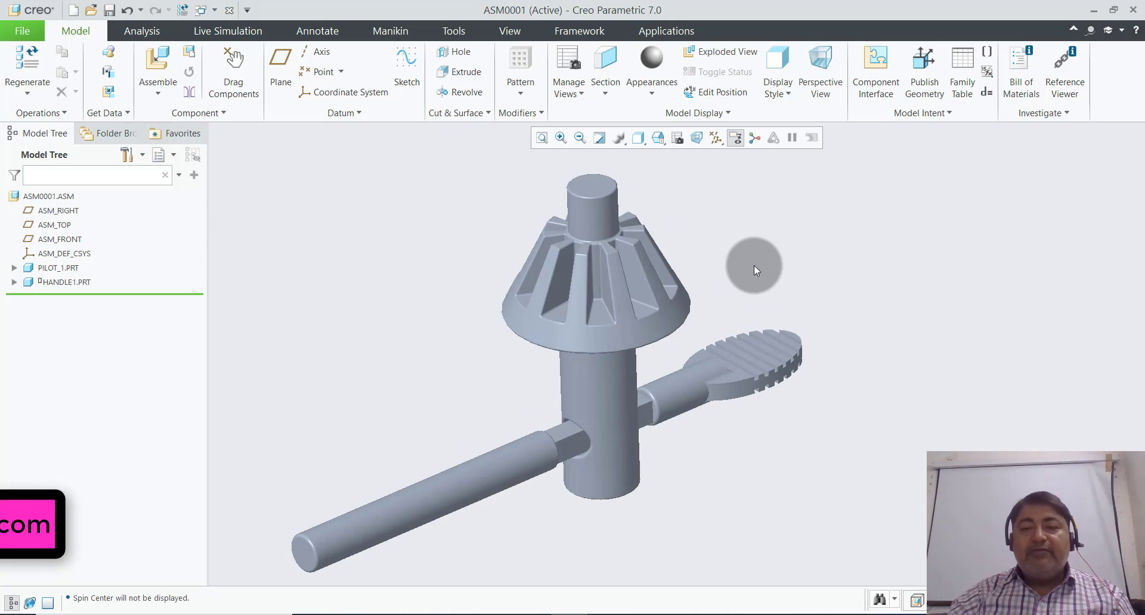
scroll(754, 267, "down", 1)
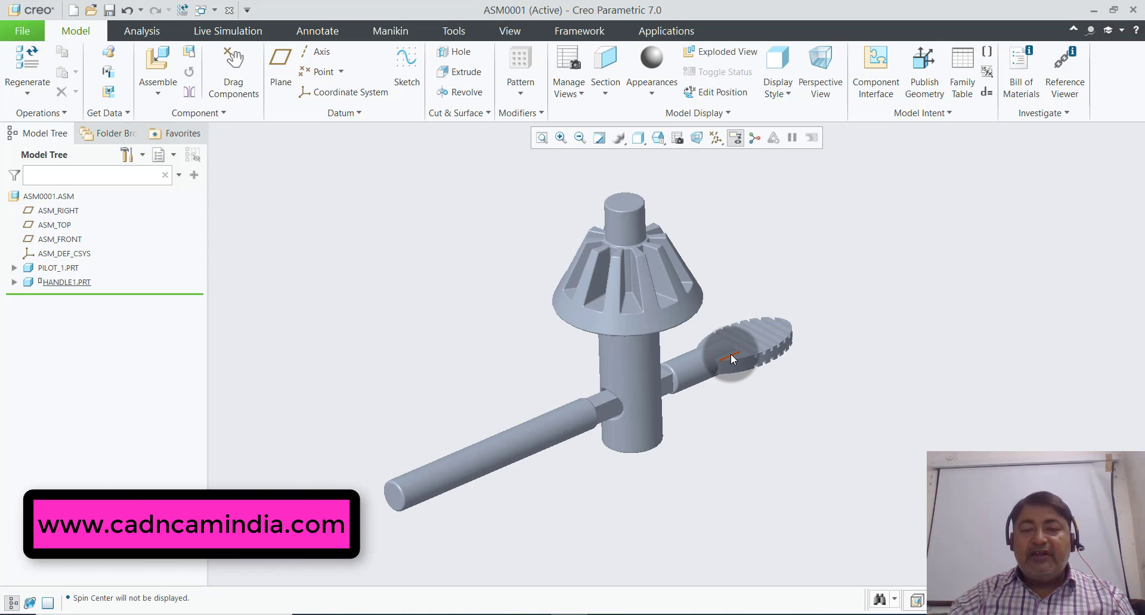
scroll(761, 296, "down", 1)
scroll(763, 286, "up", 2)
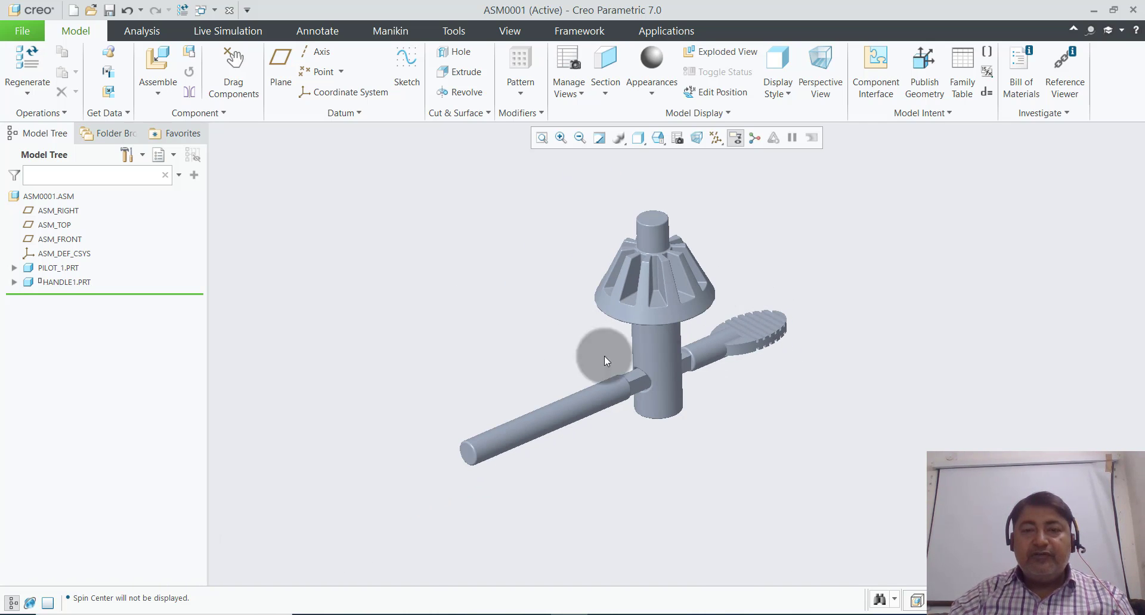
mouse_move(603, 356)
middle_mouse_down()
mouse_move(692, 347)
mouse_move(721, 435)
mouse_move(712, 430)
middle_mouse_up()
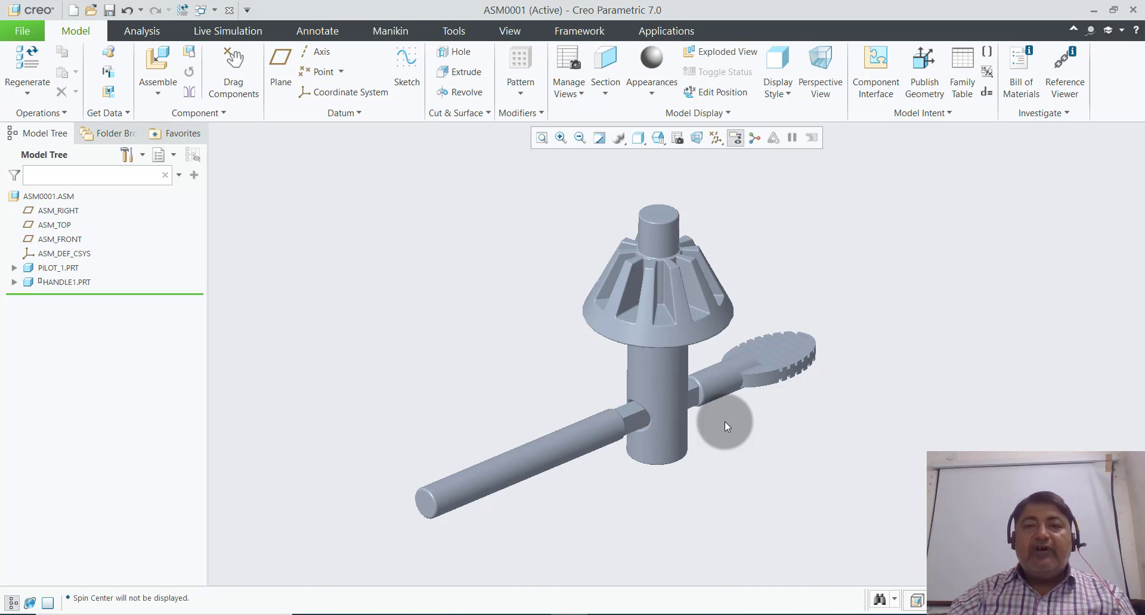
middle_click_drag(725, 421, 712, 416)
scroll(731, 417, "up", 1)
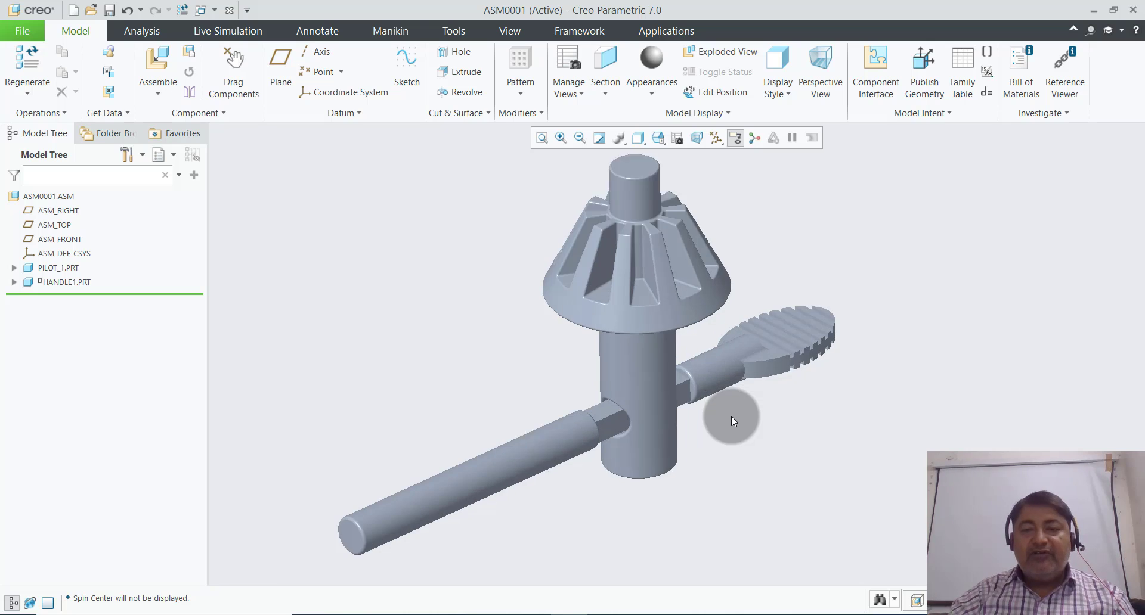
scroll(731, 416, "up", 1)
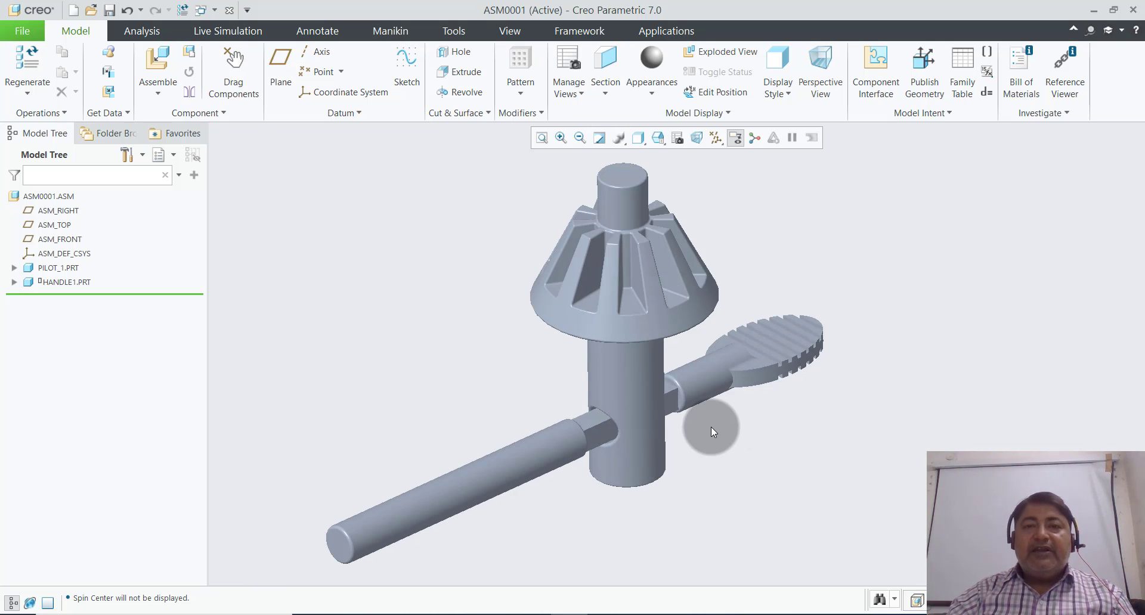
scroll(711, 427, "down", 1)
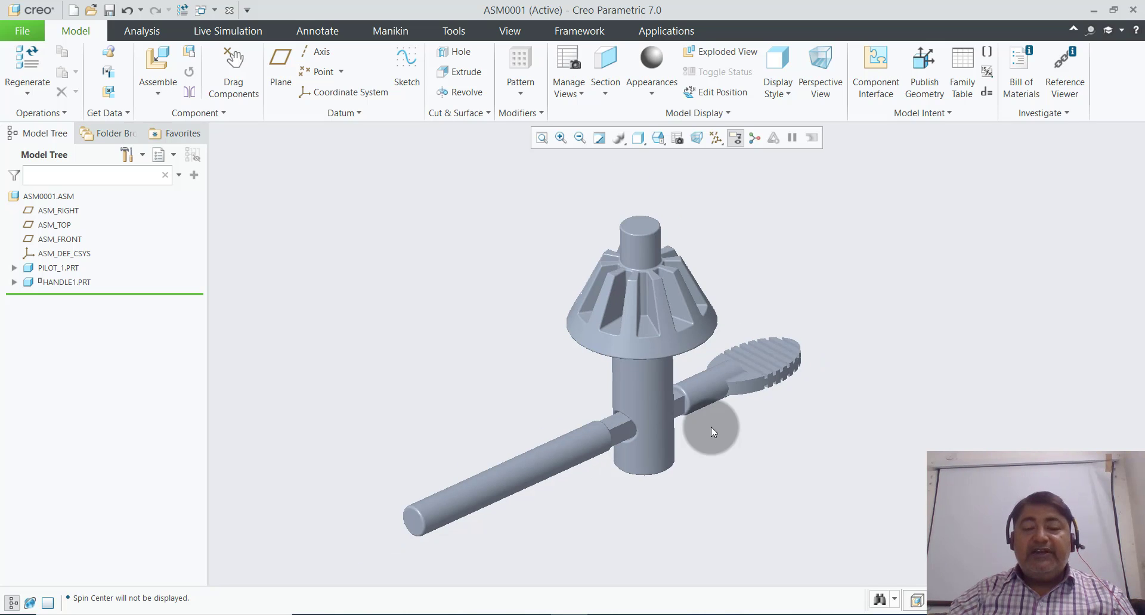